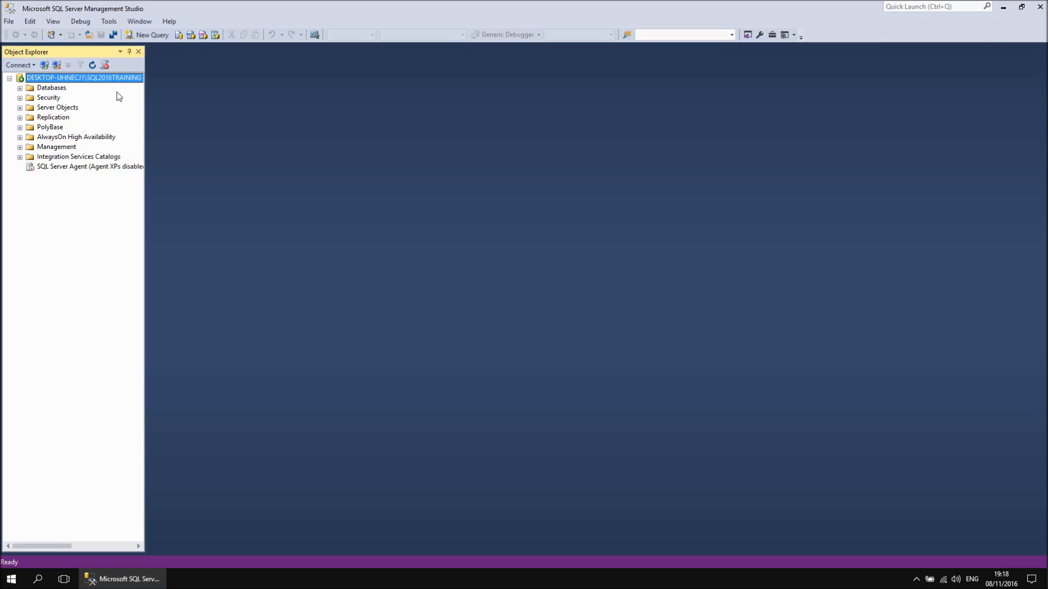
# Create a new database named People and expand Databases to show it.
pyautogui.rightClick(61, 90)
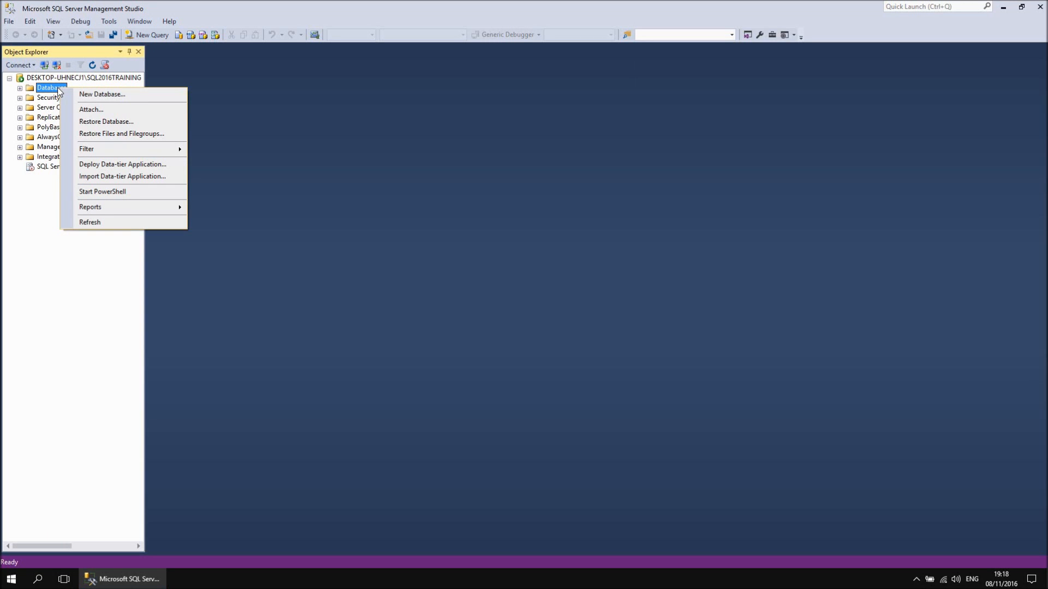
pyautogui.click(83, 95)
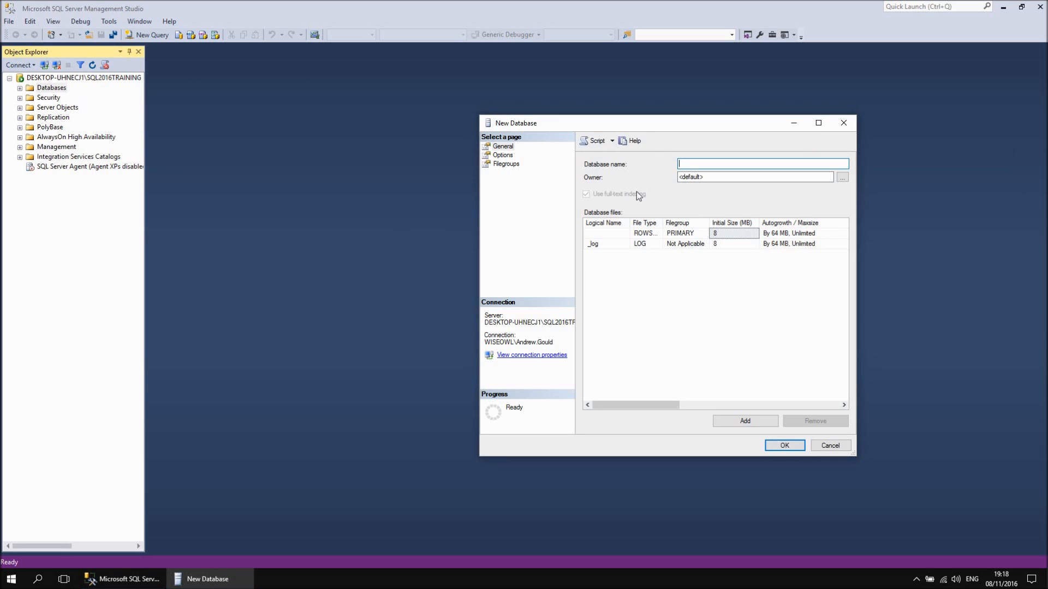
pyautogui.write('People')
pyautogui.click(778, 448)
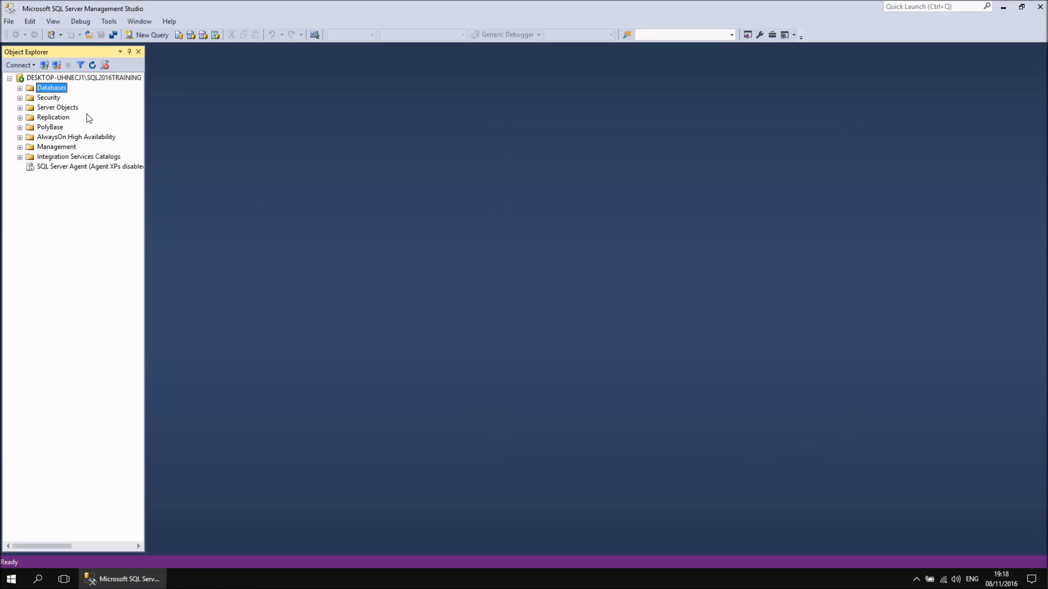
pyautogui.click(20, 89)
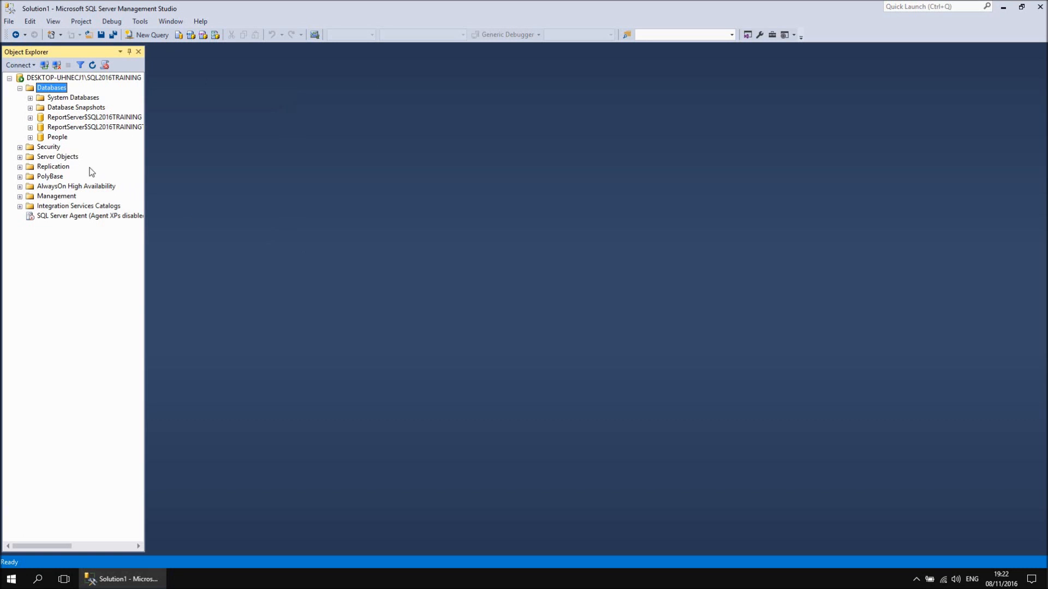
# Start a new table under the People database's Tables folder.
pyautogui.click(31, 137)
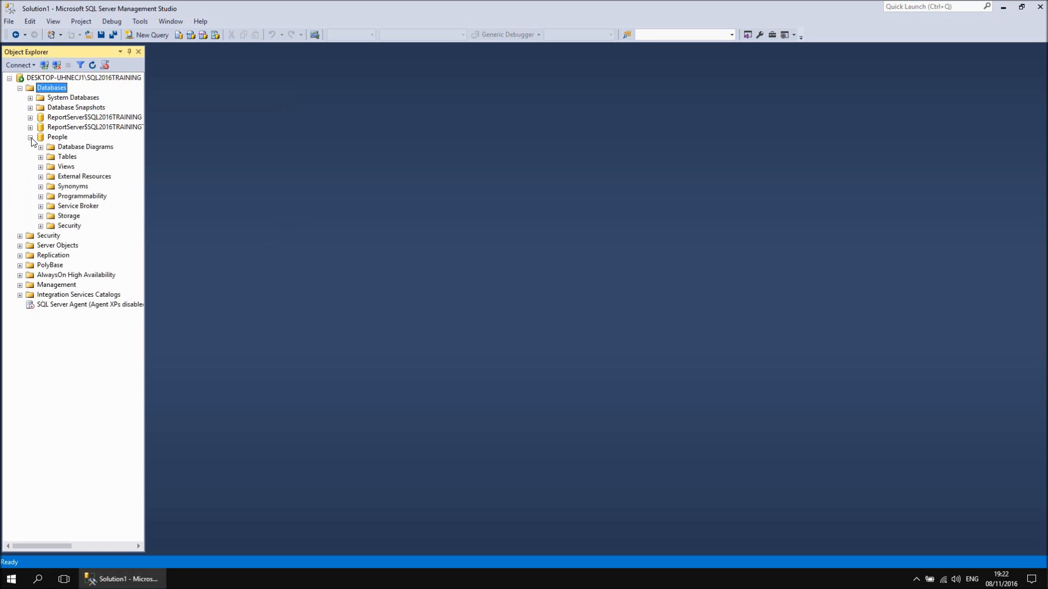
pyautogui.rightClick(66, 159)
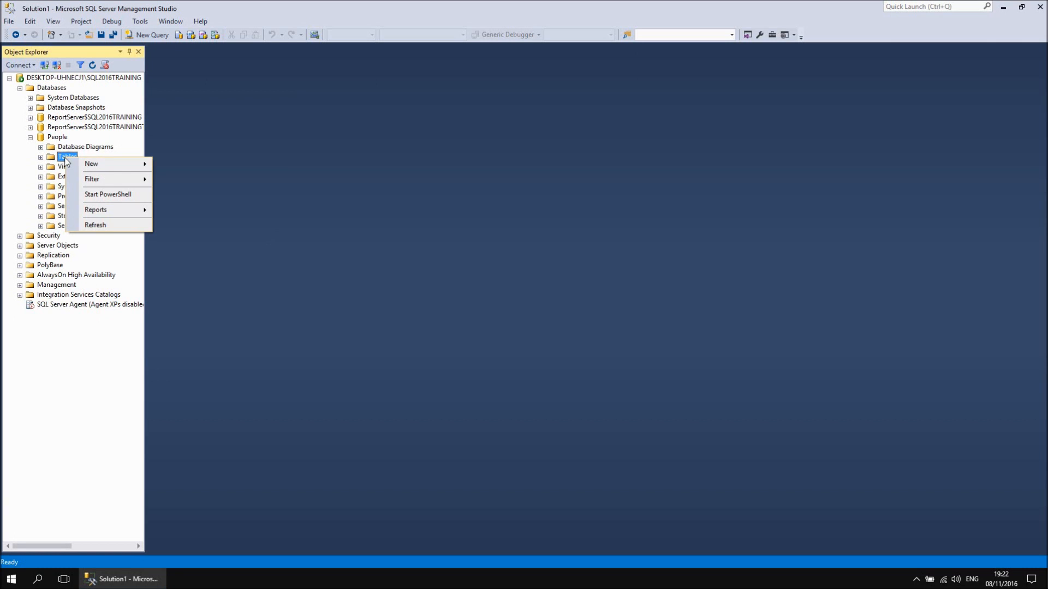
pyautogui.moveTo(98, 167)
pyautogui.click(171, 165)
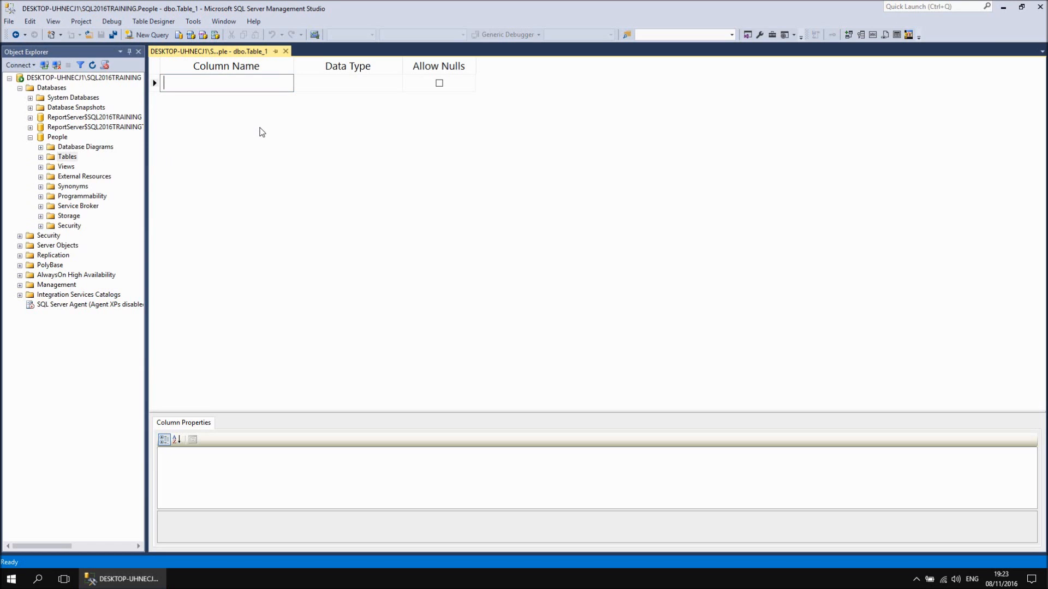
# Add FirstName and LastName columns, correcting the typo 'Lastname' to LastName.
pyautogui.write('FirstName')
pyautogui.press('Return')
pyautogui.write('Lastname')
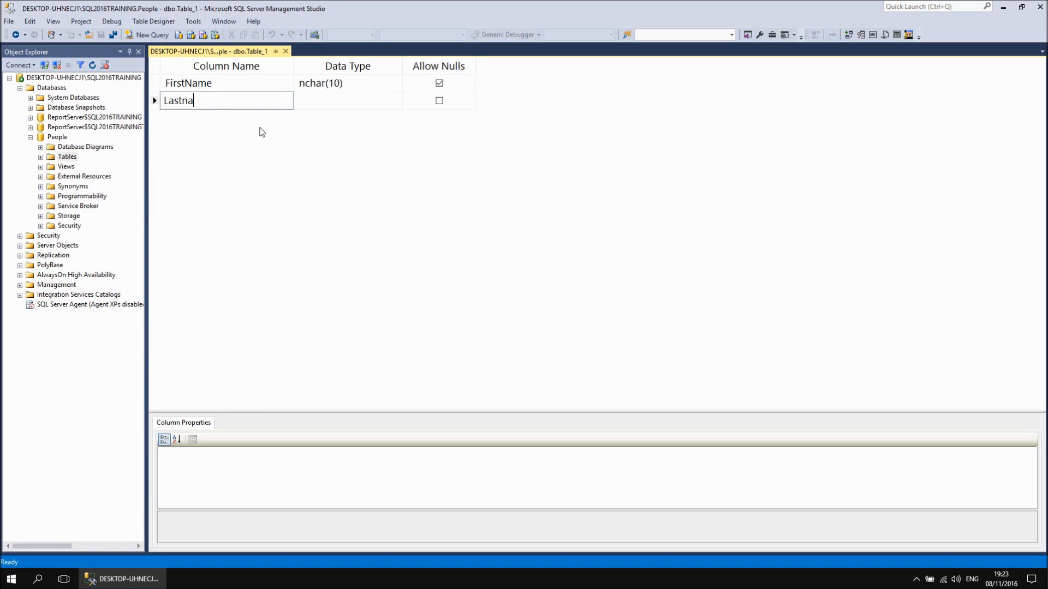
pyautogui.press('Return')
pyautogui.press('Up')
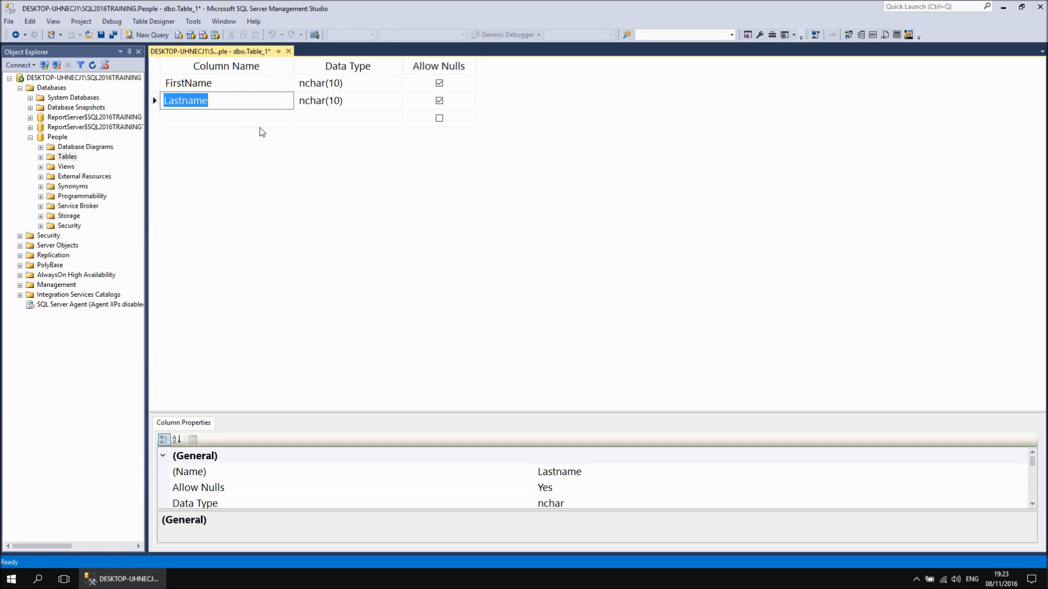
pyautogui.click(183, 101)
pyautogui.press('Delete')
pyautogui.write('N')
pyautogui.click(196, 120)
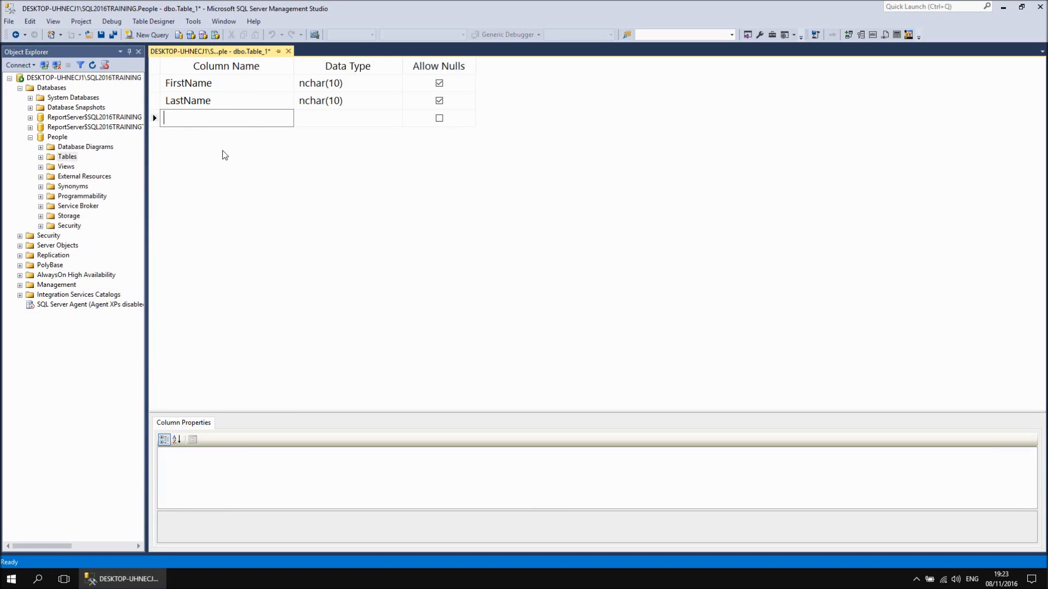
# Add the Title, DateOfBirth, Company and Hobby columns.
pyautogui.write('Title')
pyautogui.press('Return')
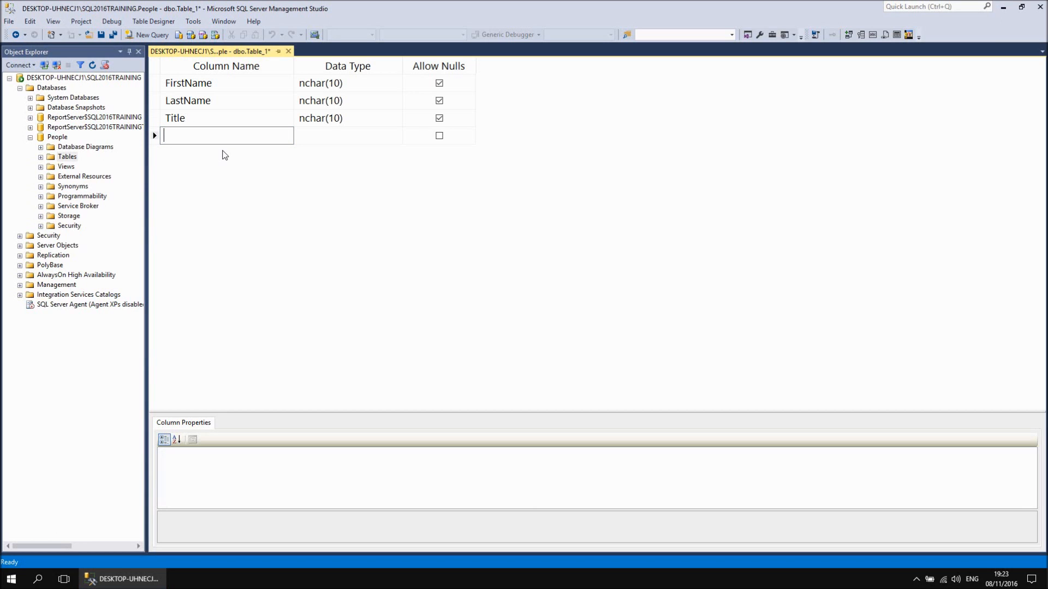
pyautogui.write('DateOfBirth')
pyautogui.press('Return')
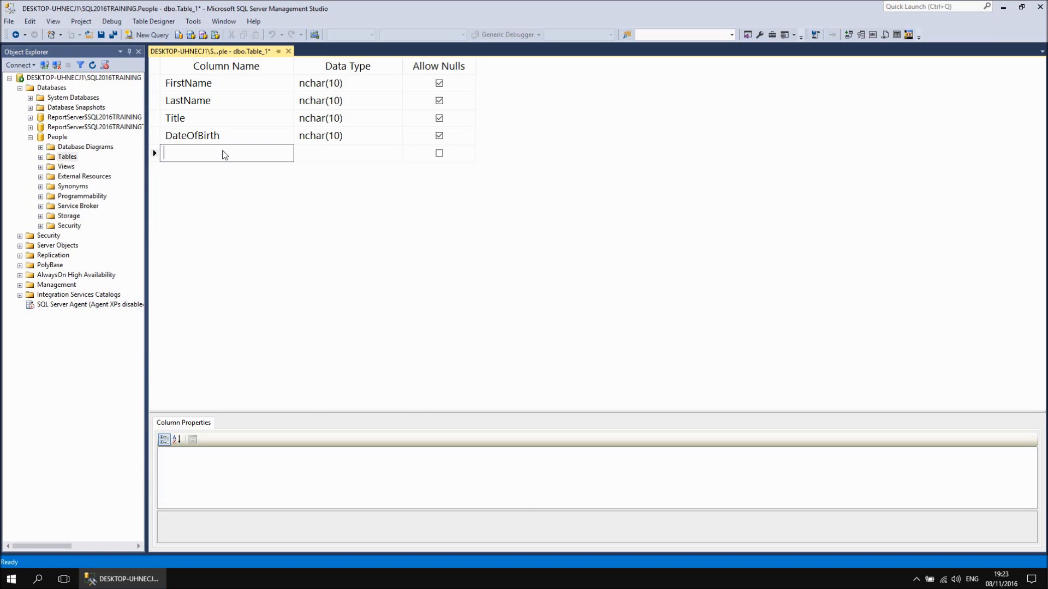
pyautogui.write('Company')
pyautogui.press('Return')
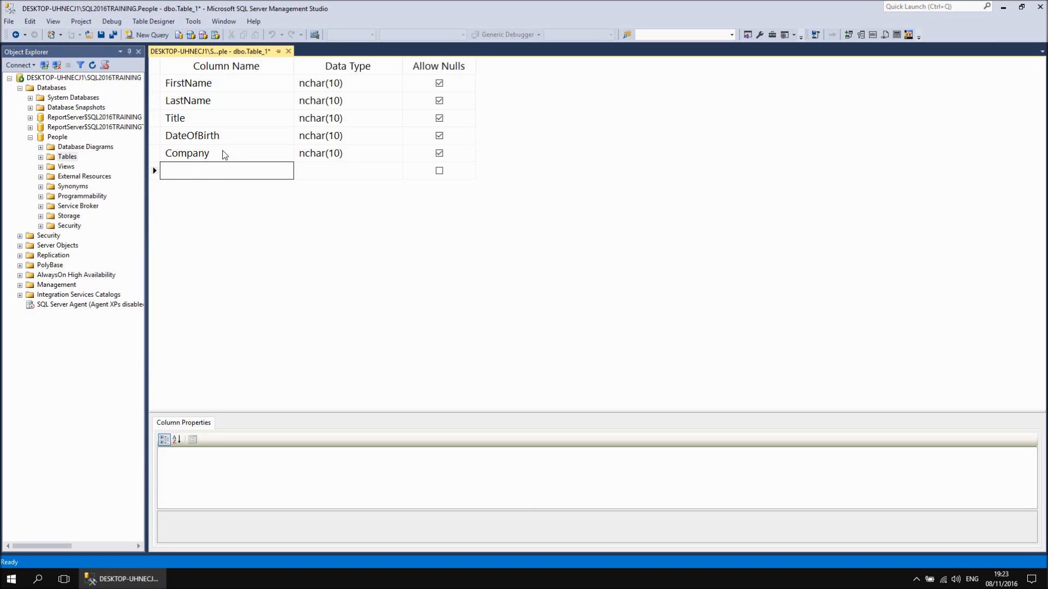
pyautogui.write('Ho')
pyautogui.press('Delete')
pyautogui.press('Delete')
pyautogui.write('Hobby')
pyautogui.press('Return')
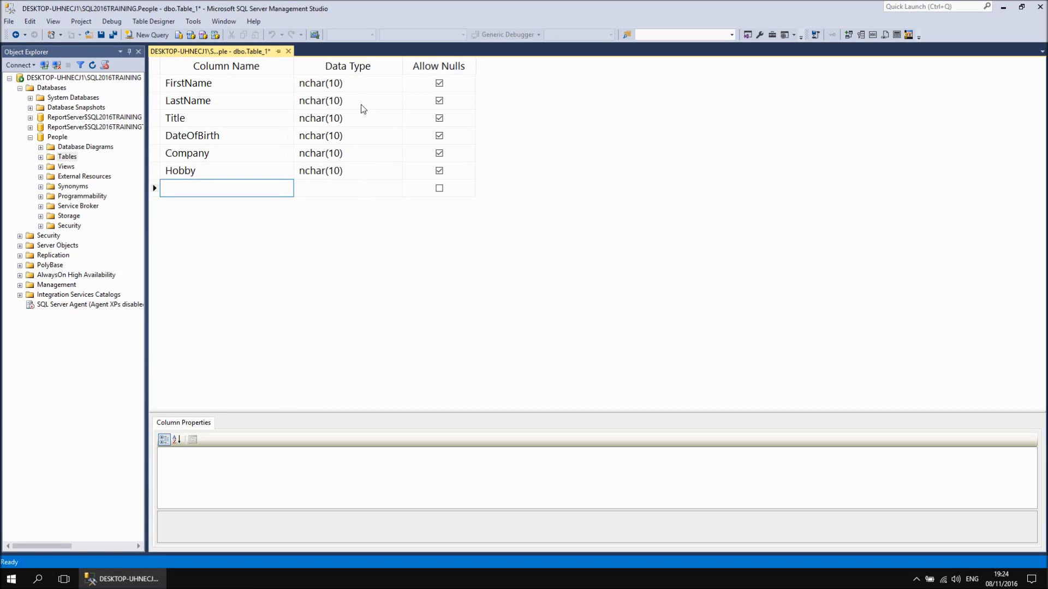
# Set FirstName, LastName and Title data types to nvarchar(50).
pyautogui.click(372, 86)
pyautogui.click(398, 84)
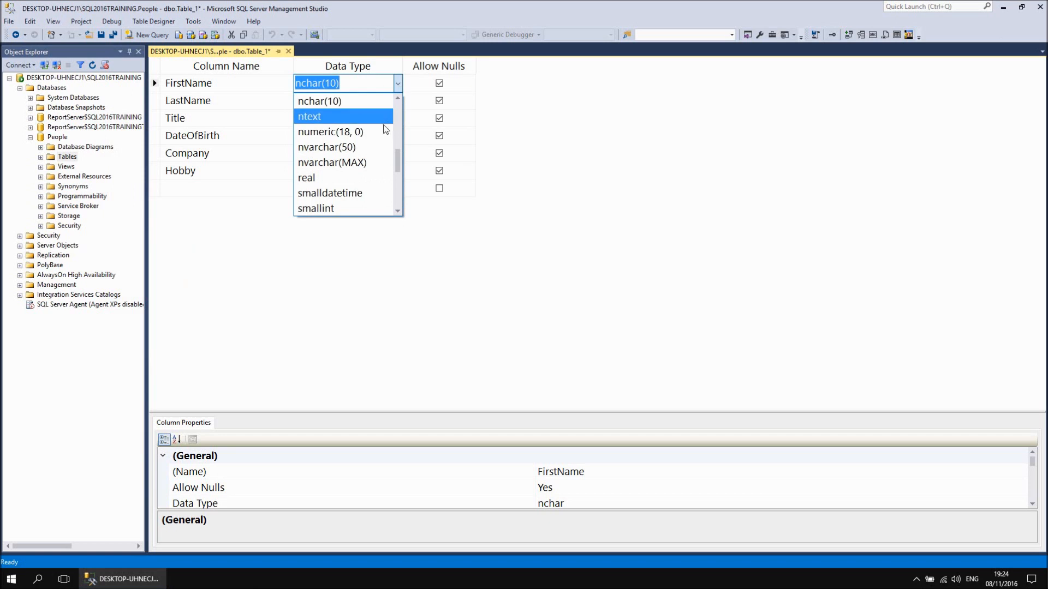
pyautogui.click(339, 149)
pyautogui.click(384, 103)
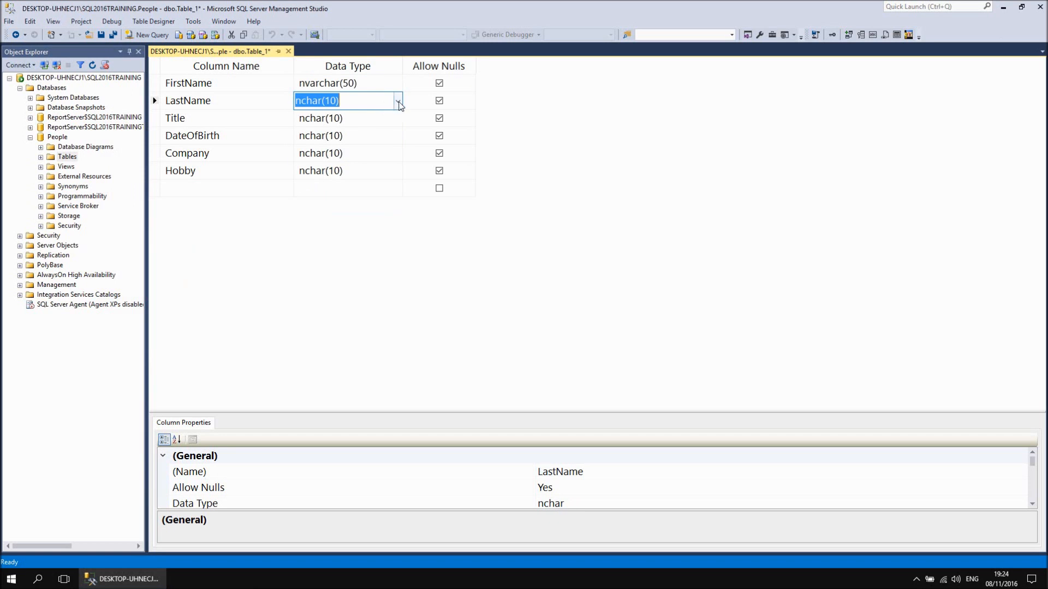
pyautogui.click(398, 101)
pyautogui.click(358, 166)
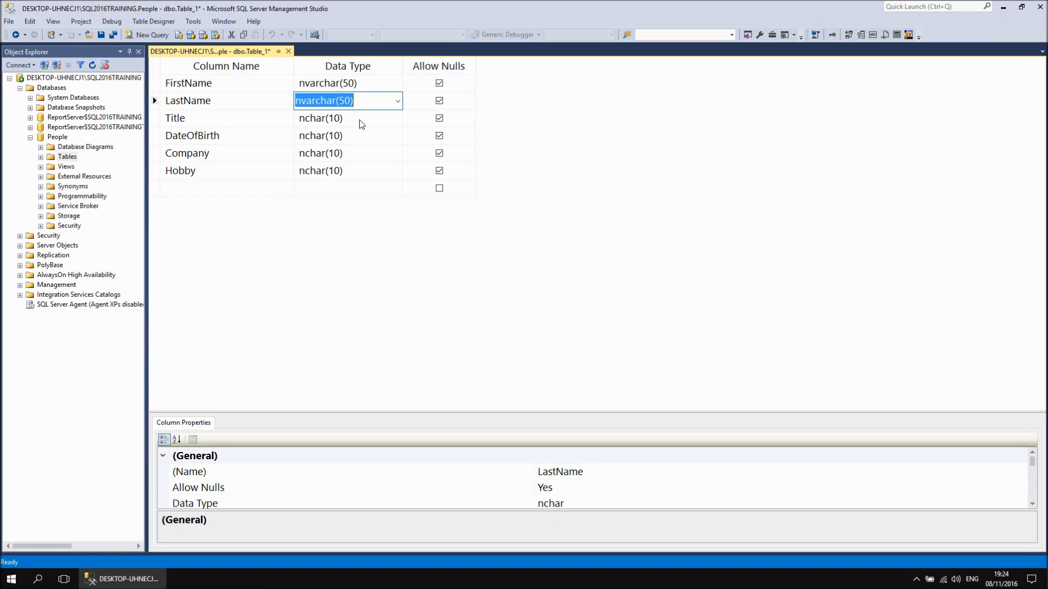
pyautogui.click(363, 121)
pyautogui.click(397, 118)
pyautogui.click(345, 189)
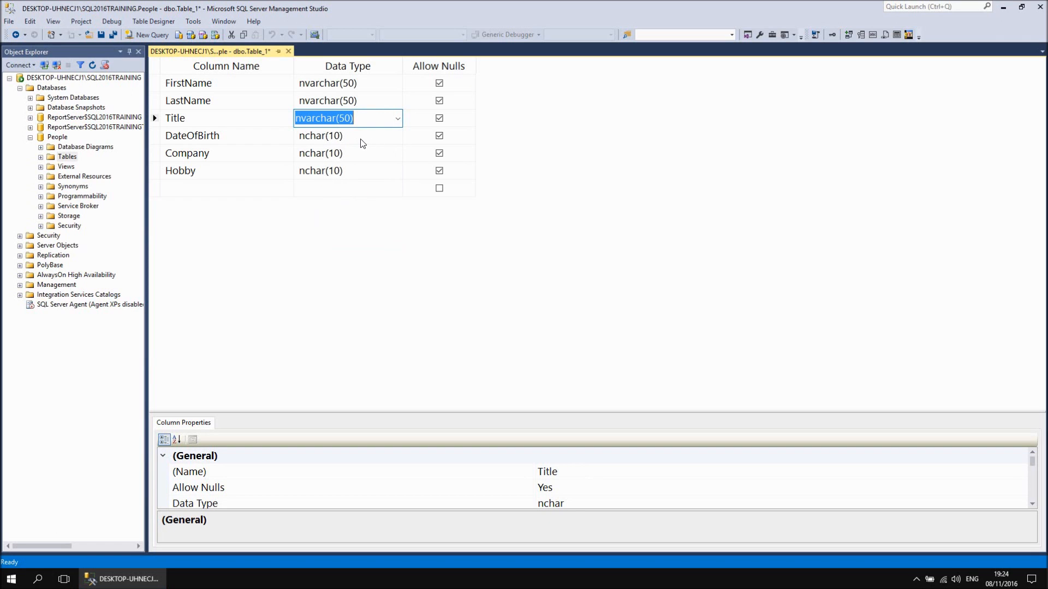
# Make DateOfBirth date, Company and Hobby nvarchar(50), and FirstName non-nullable.
pyautogui.click(361, 138)
pyautogui.click(397, 136)
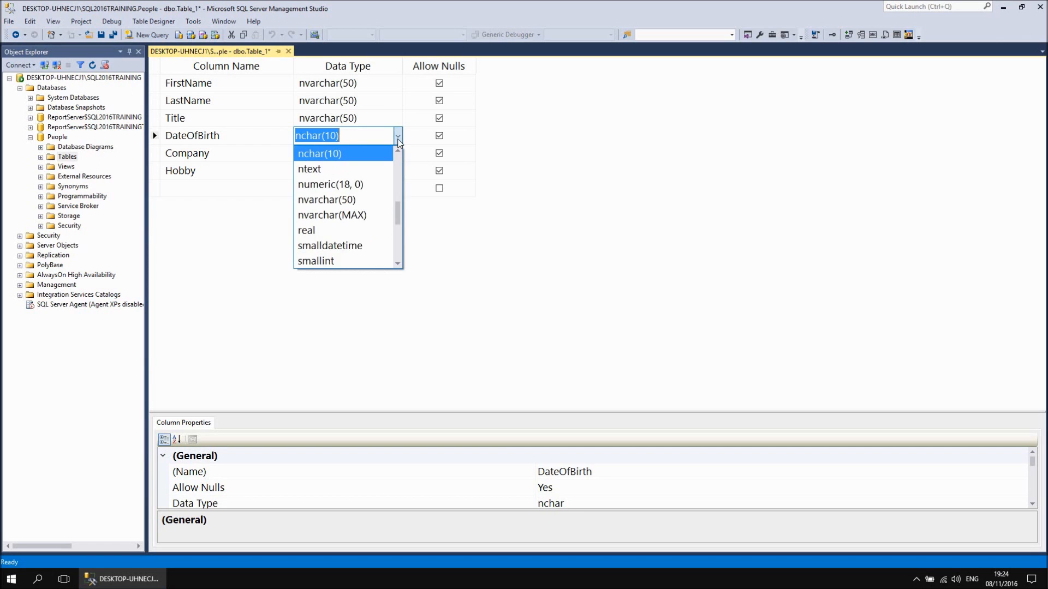
pyautogui.moveTo(400, 217); pyautogui.dragTo(399, 173)
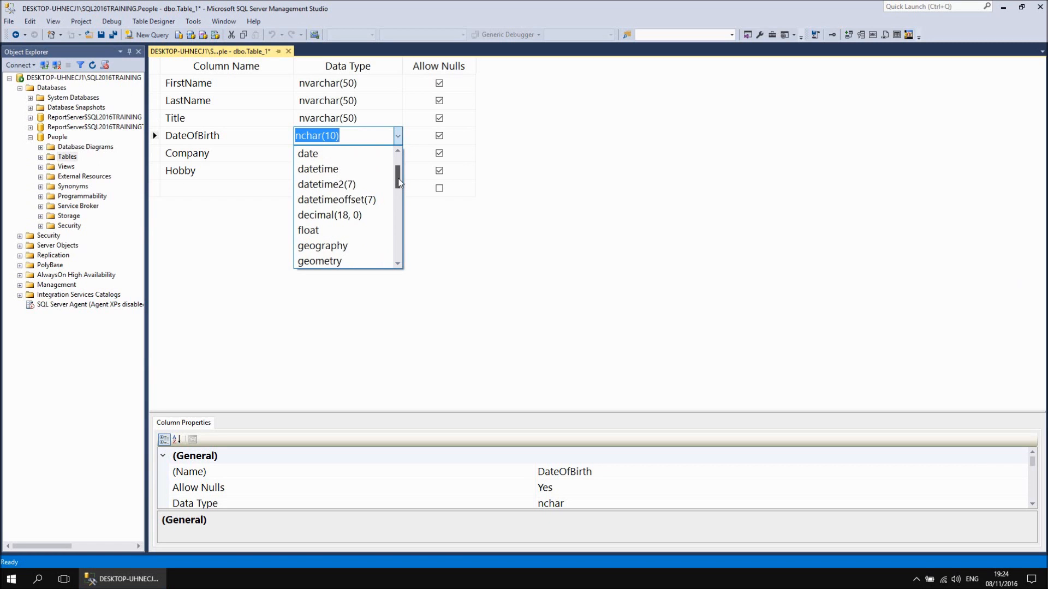
pyautogui.click(334, 155)
pyautogui.click(360, 155)
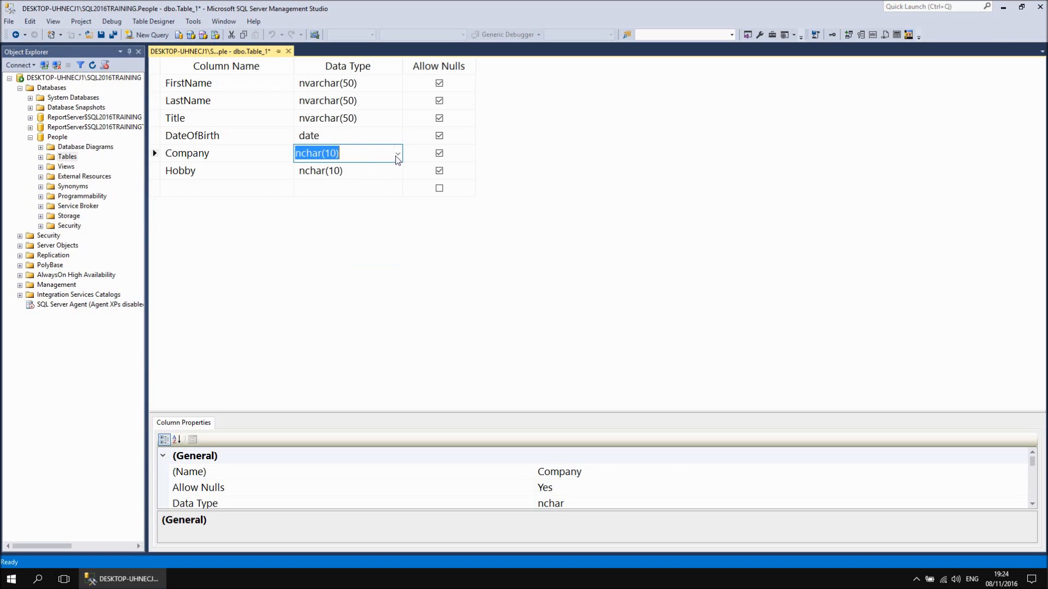
pyautogui.click(398, 153)
pyautogui.click(359, 218)
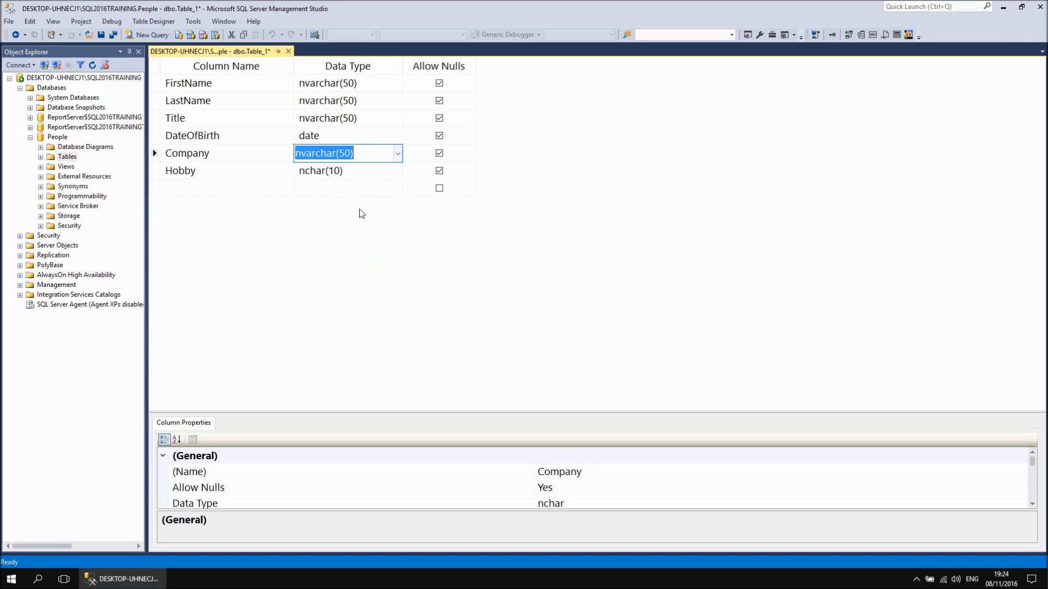
pyautogui.click(379, 173)
pyautogui.click(399, 172)
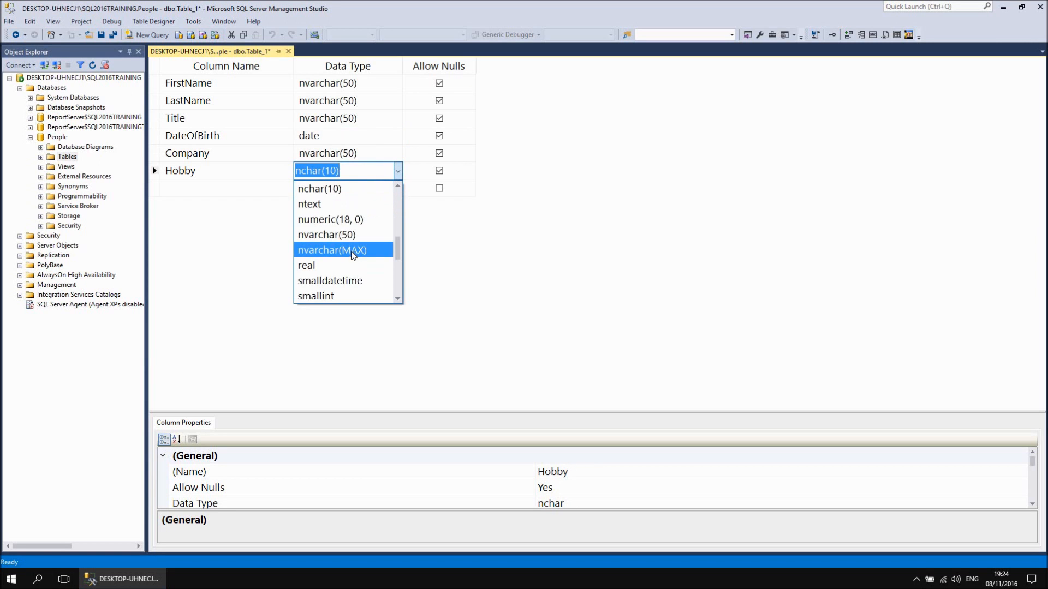
pyautogui.click(356, 233)
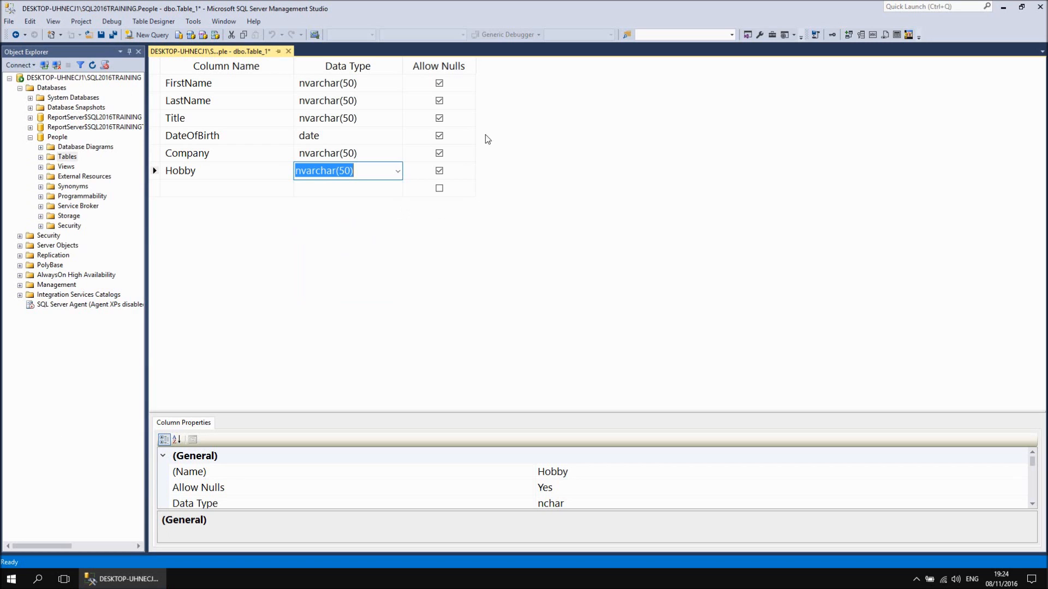
pyautogui.click(439, 84)
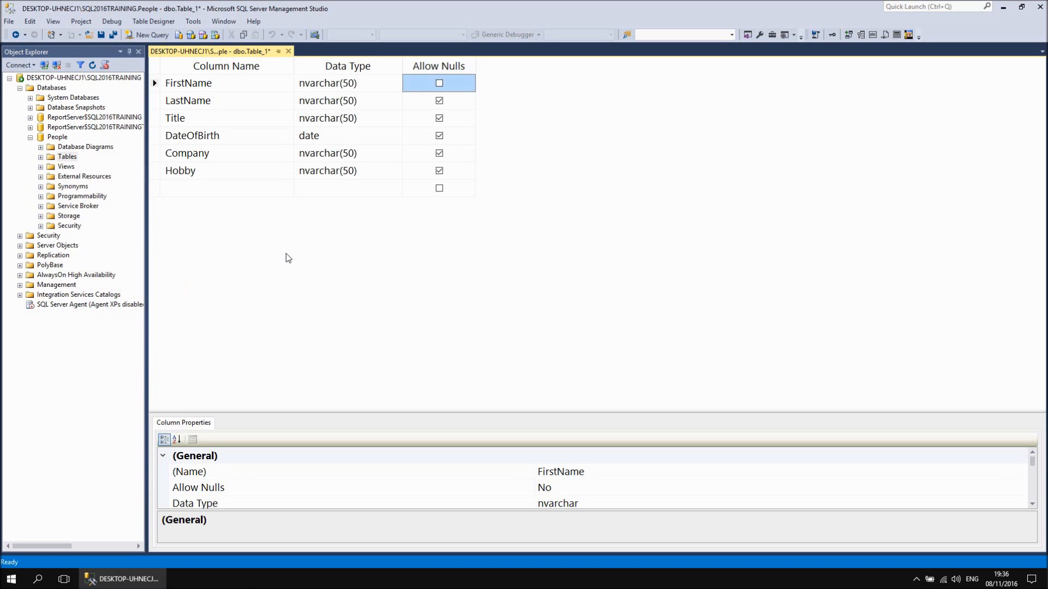
# Save the new table with the name Person.
pyautogui.click(101, 36)
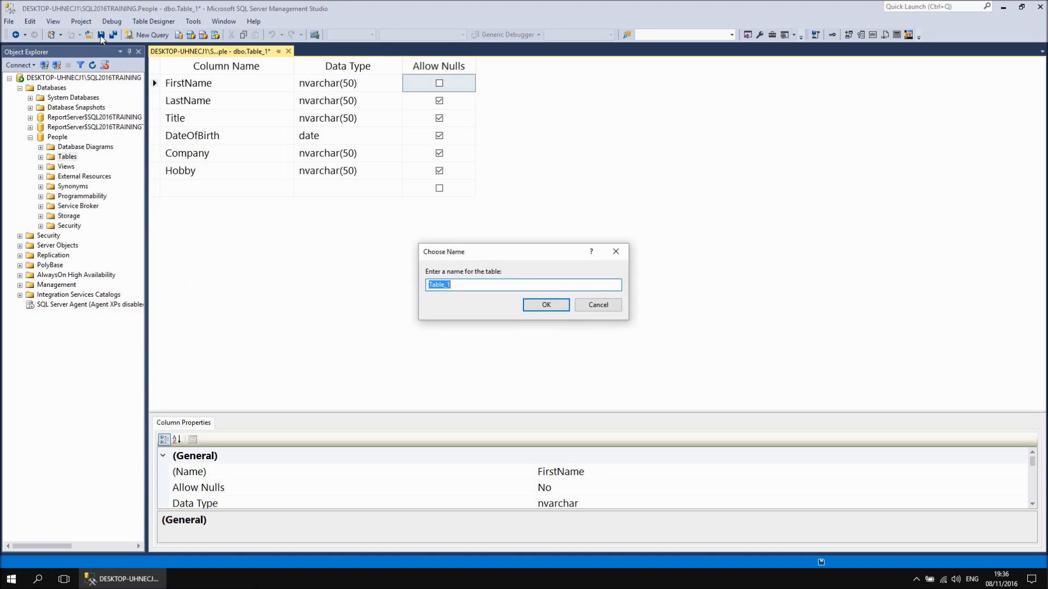
pyautogui.write('Person')
pyautogui.click(557, 304)
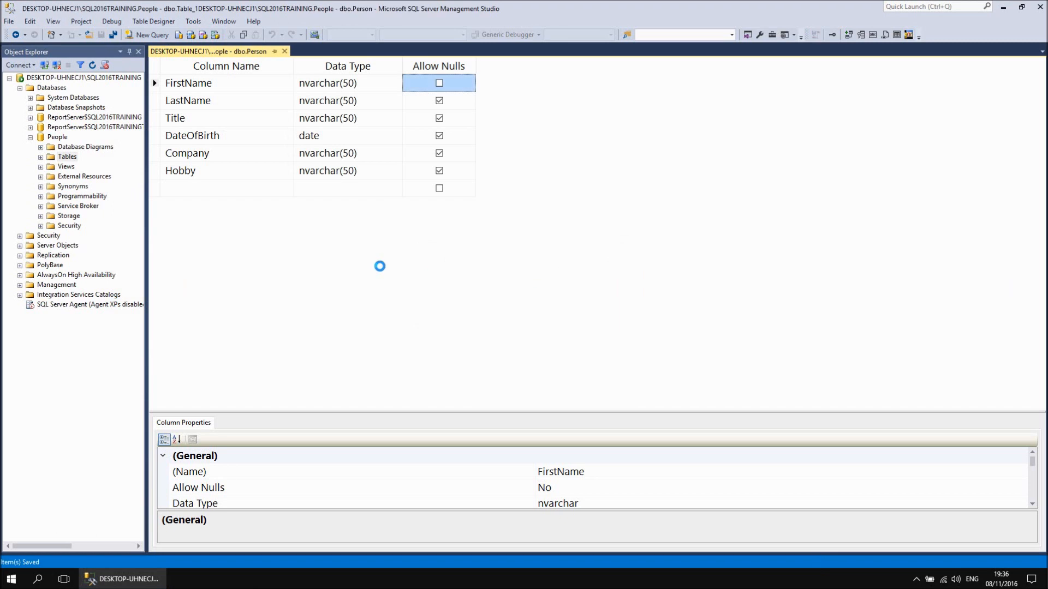
# Refresh the People database's Tables folder so dbo.Person is listed.
pyautogui.click(41, 157)
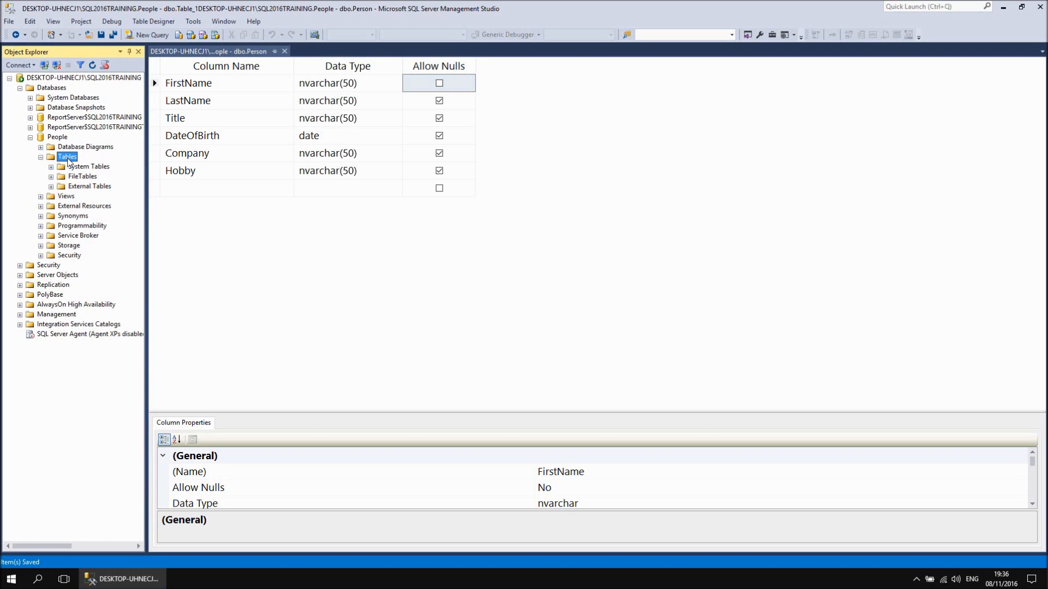
pyautogui.rightClick(68, 160)
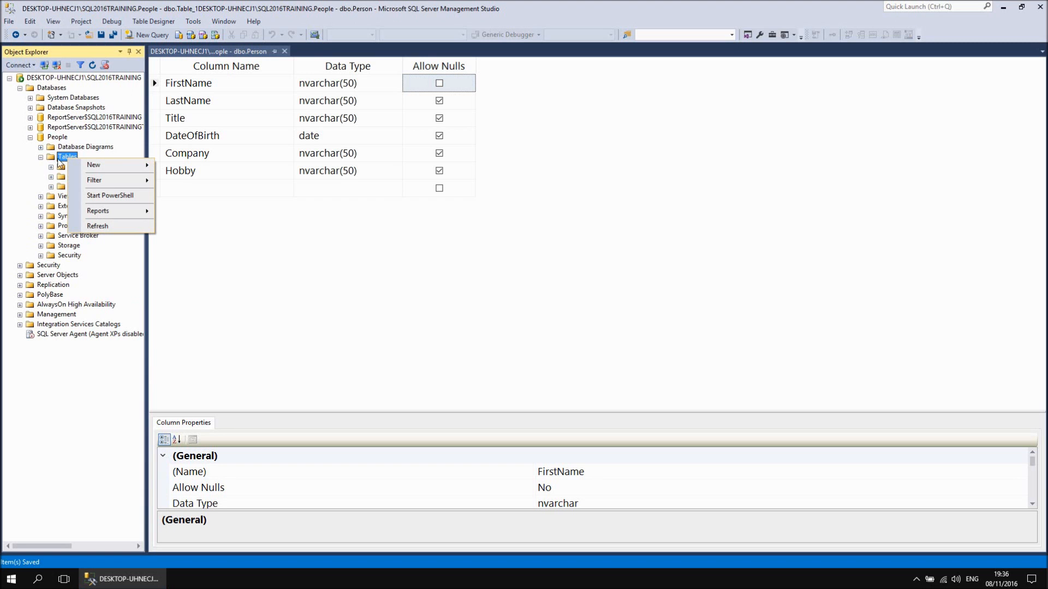
pyautogui.click(94, 226)
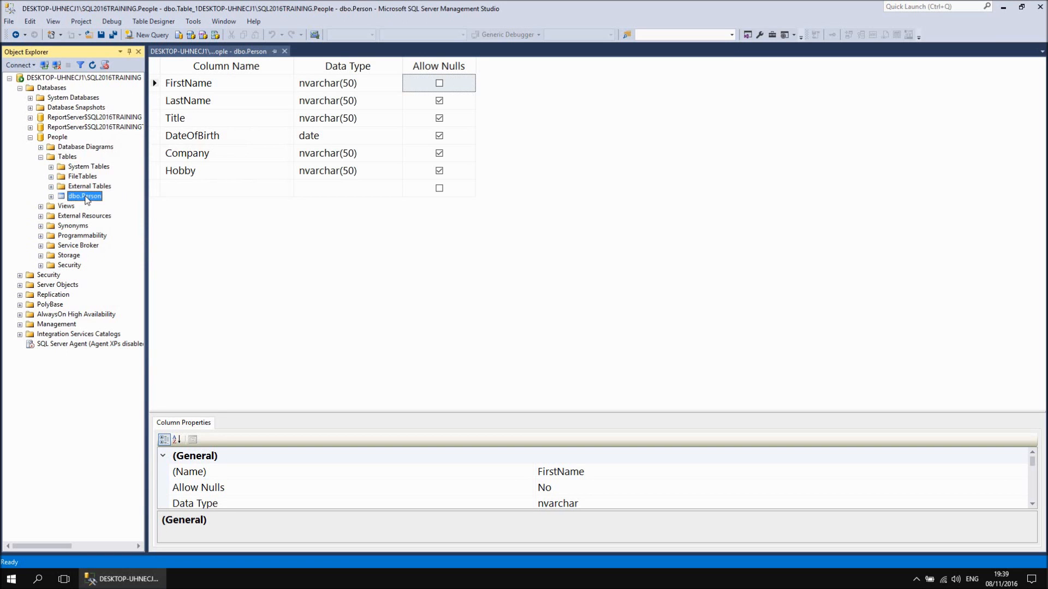
# Open dbo.Person with Edit Top 200 Rows.
pyautogui.rightClick(86, 198)
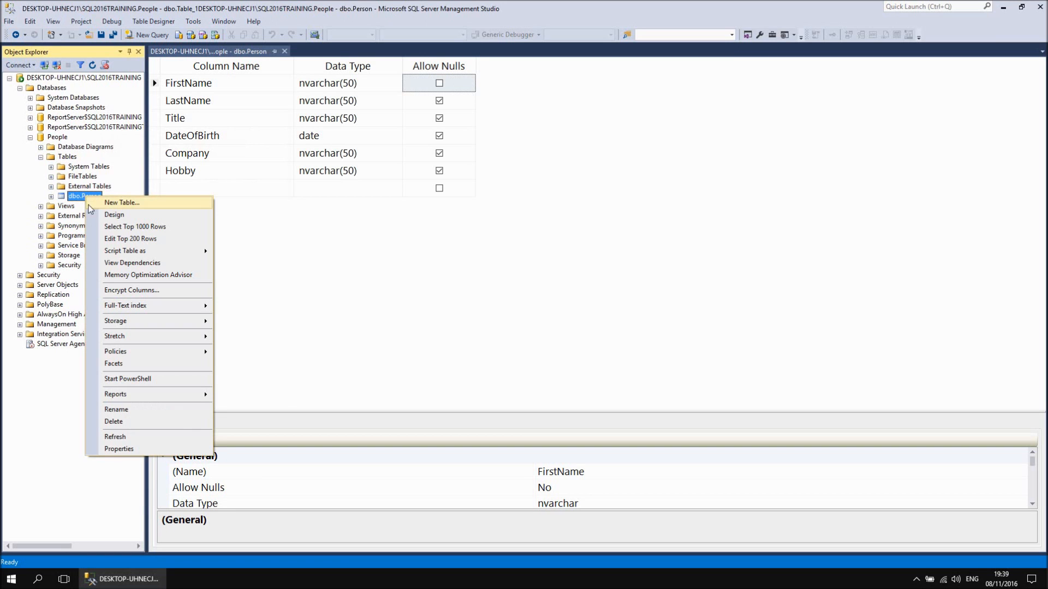
pyautogui.click(136, 240)
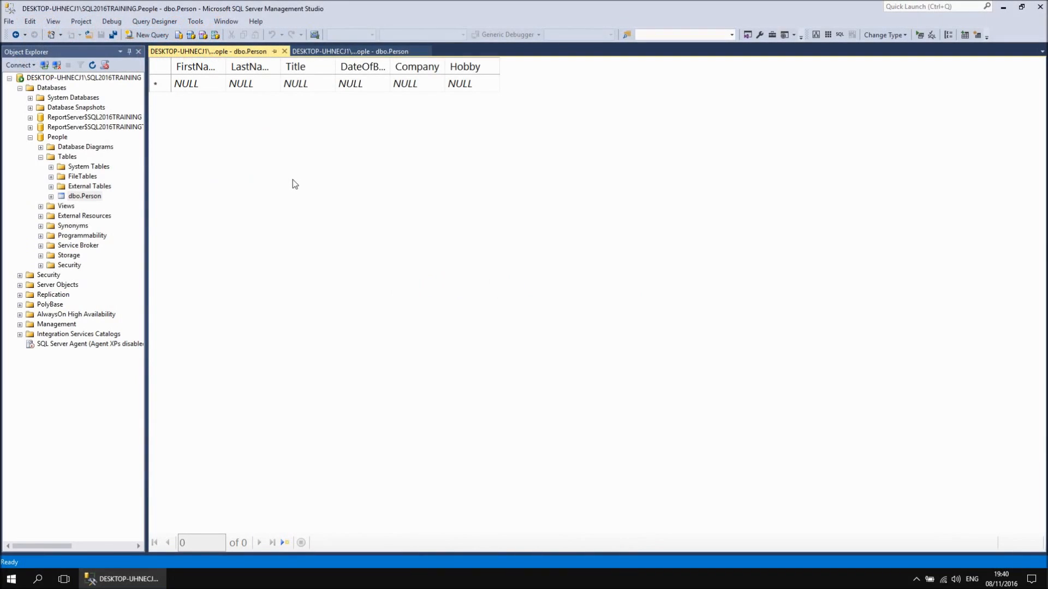
# Enter the first person's first and last name, title Mr and birth date 1990-01-01.
pyautogui.click(207, 85)
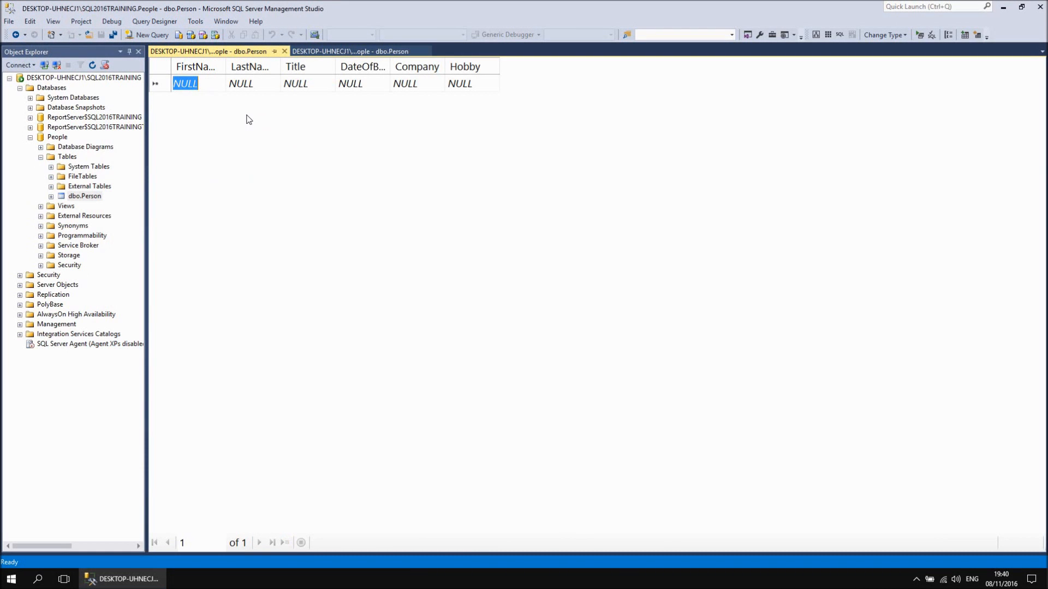
pyautogui.write('Andrew')
pyautogui.press('Tab')
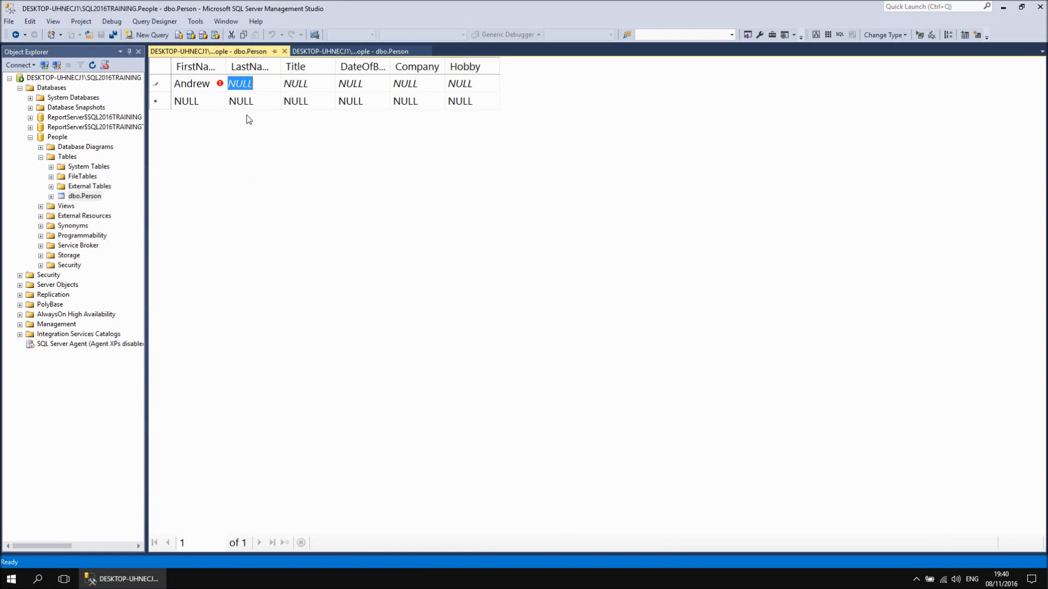
pyautogui.write('Gould')
pyautogui.press('Tab')
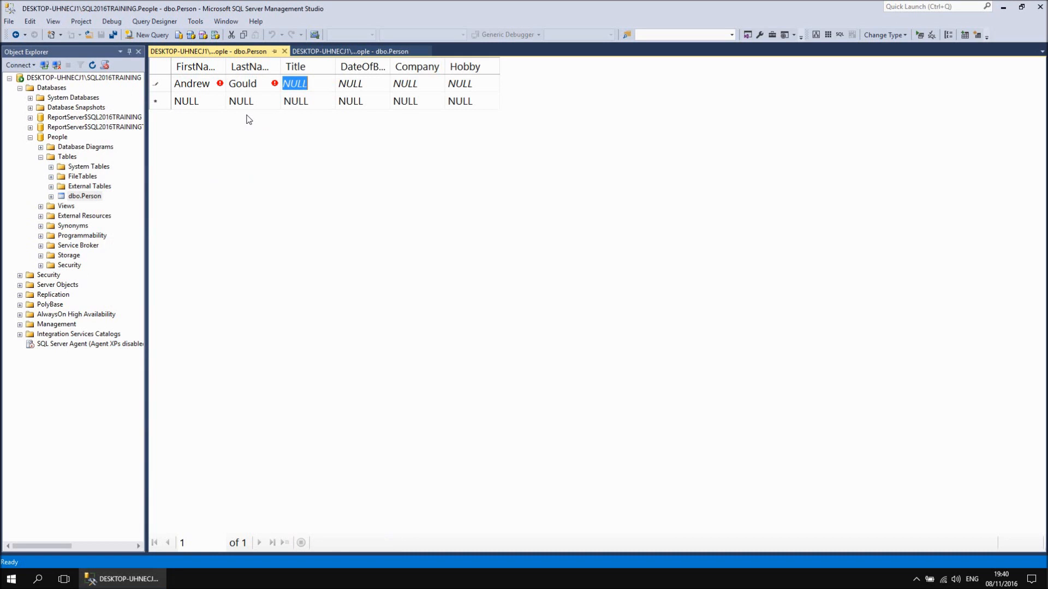
pyautogui.write('Mr')
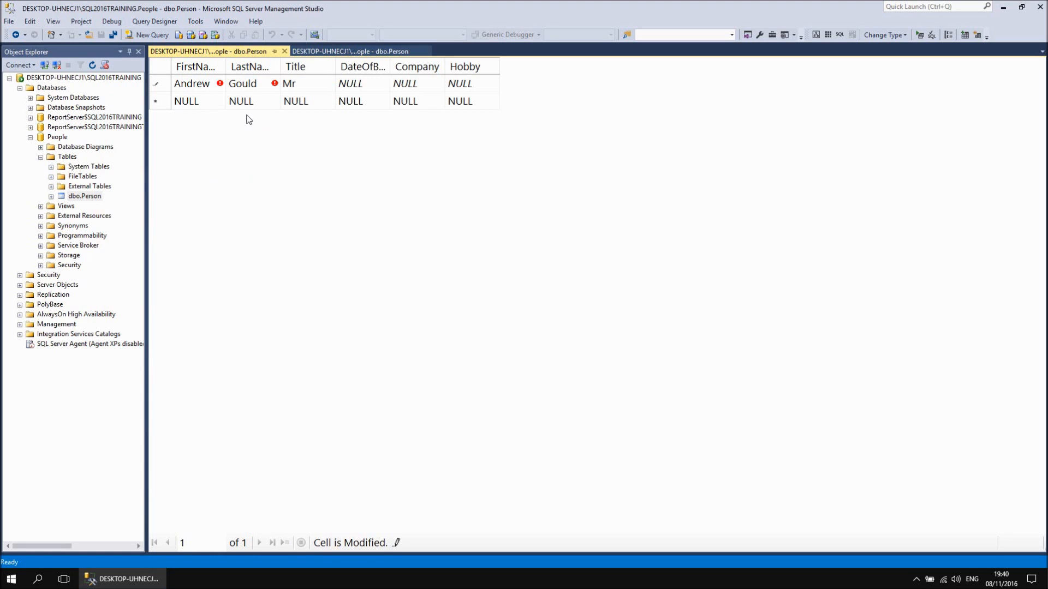
pyautogui.press('Tab')
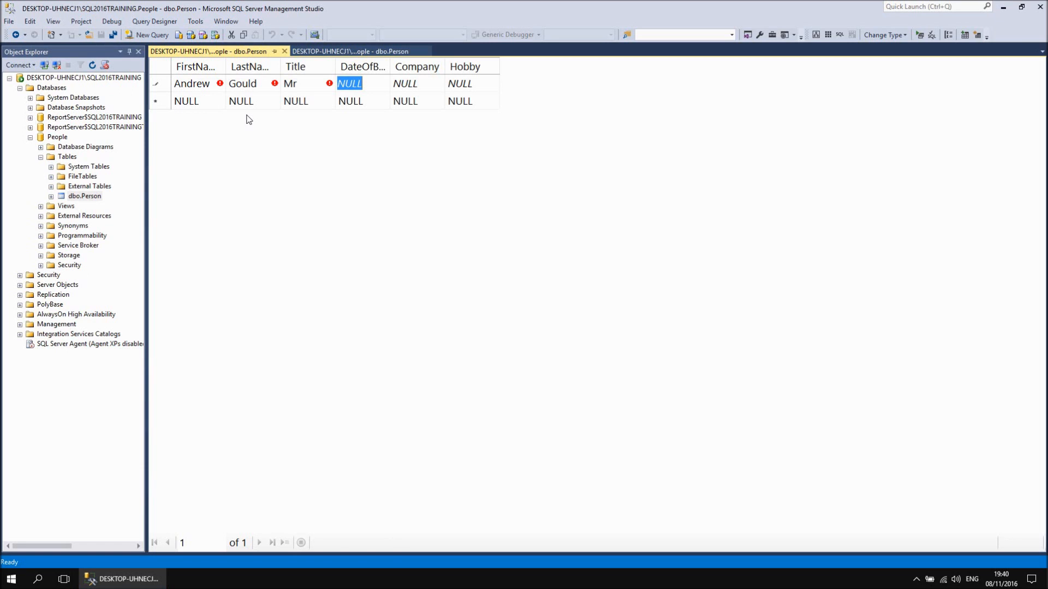
pyautogui.write('1990-01-01')
pyautogui.press('Tab')
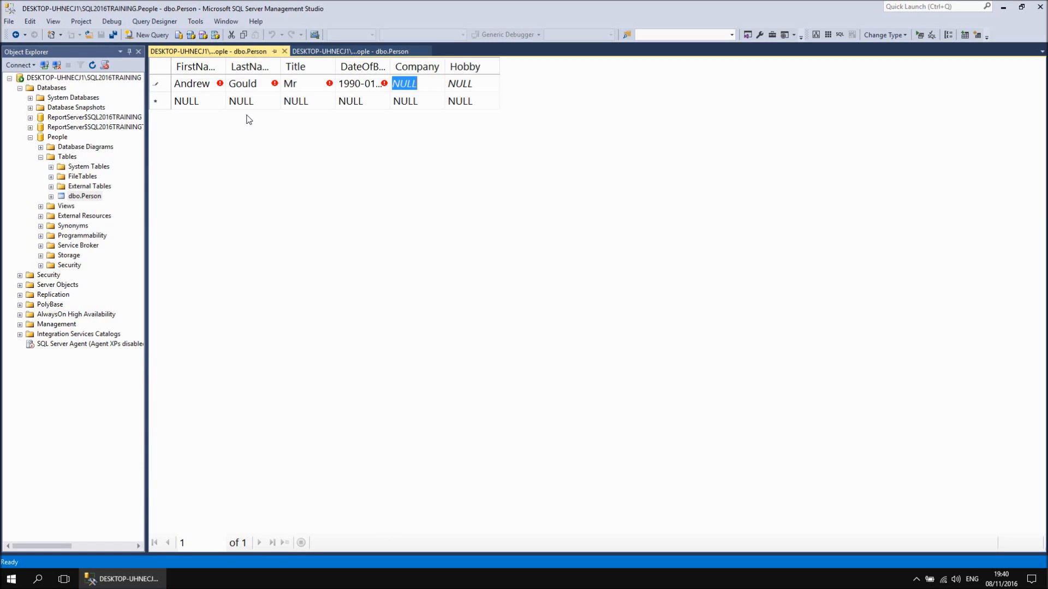
# Enter company Wise Owl Training and hobby 'Making training videos' for the first row.
pyautogui.write('Woise')
pyautogui.press('BackSpace')
pyautogui.press('BackSpace')
pyautogui.press('BackSpace')
pyautogui.press('BackSpace')
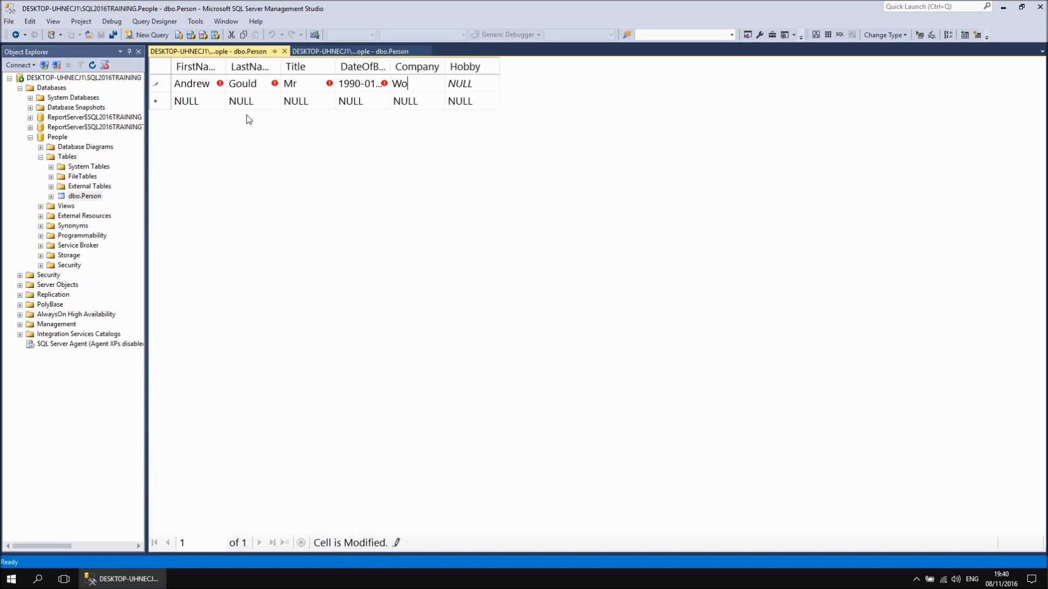
pyautogui.write('ise owl')
pyautogui.press('BackSpace')
pyautogui.press('BackSpace')
pyautogui.press('BackSpace')
pyautogui.write('Owl Tranin')
pyautogui.press('BackSpace')
pyautogui.press('BackSpace')
pyautogui.press('BackSpace')
pyautogui.write('ining')
pyautogui.press('Tab')
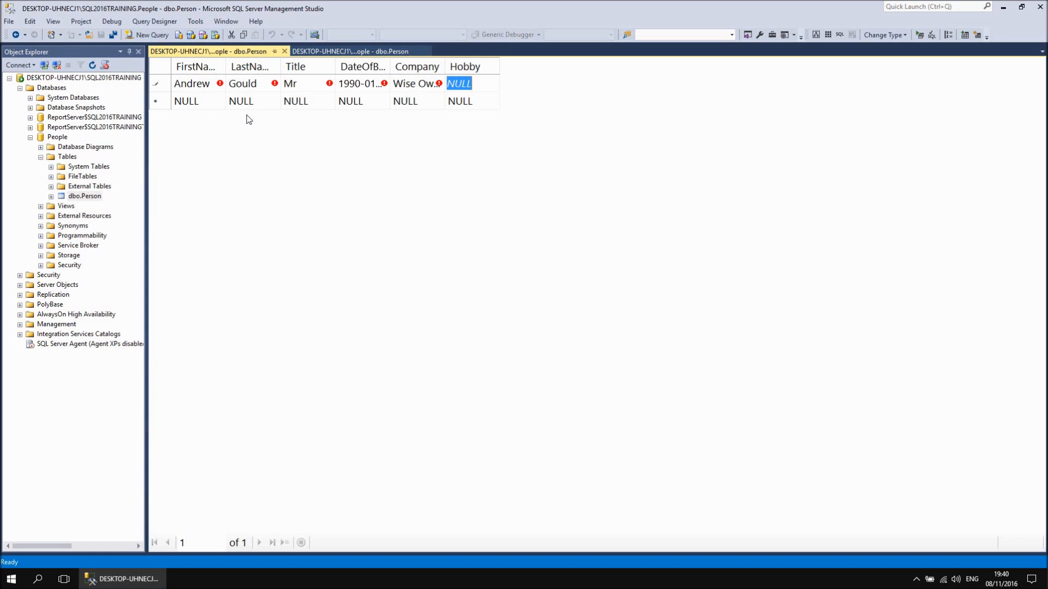
pyautogui.write('Making trai')
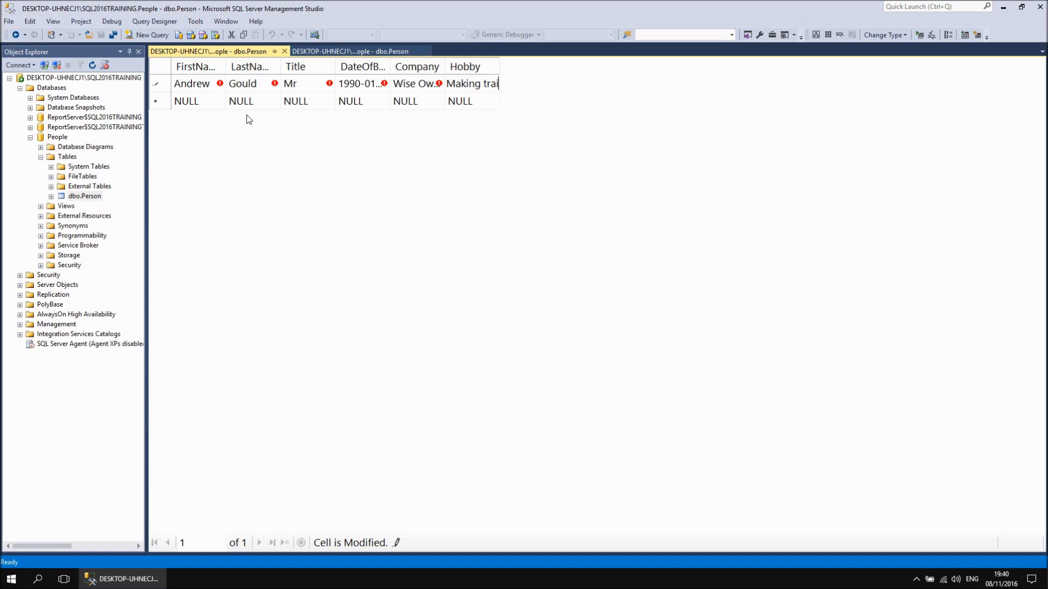
pyautogui.write('ning videos')
# Widen the Hobby, Company and DateOfBirth columns in the grid.
pyautogui.moveTo(497, 64); pyautogui.dragTo(587, 64)
pyautogui.moveTo(444, 64); pyautogui.dragTo(478, 63)
pyautogui.moveTo(389, 66); pyautogui.dragTo(412, 67)
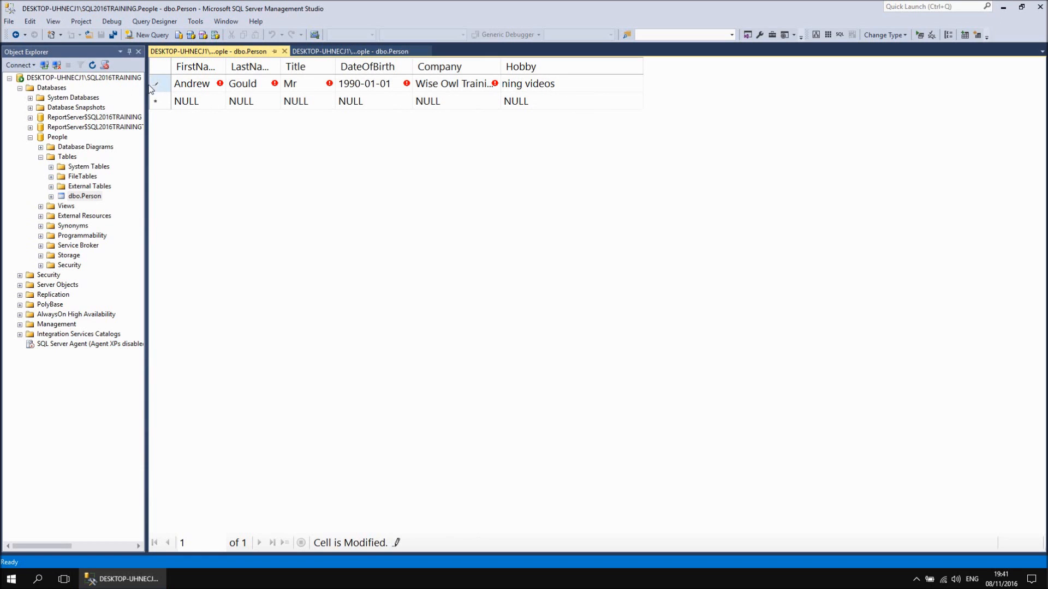
# Commit row one, widen Company, and enter the second person's name, Mr, 1990-01-01.
pyautogui.click(209, 104)
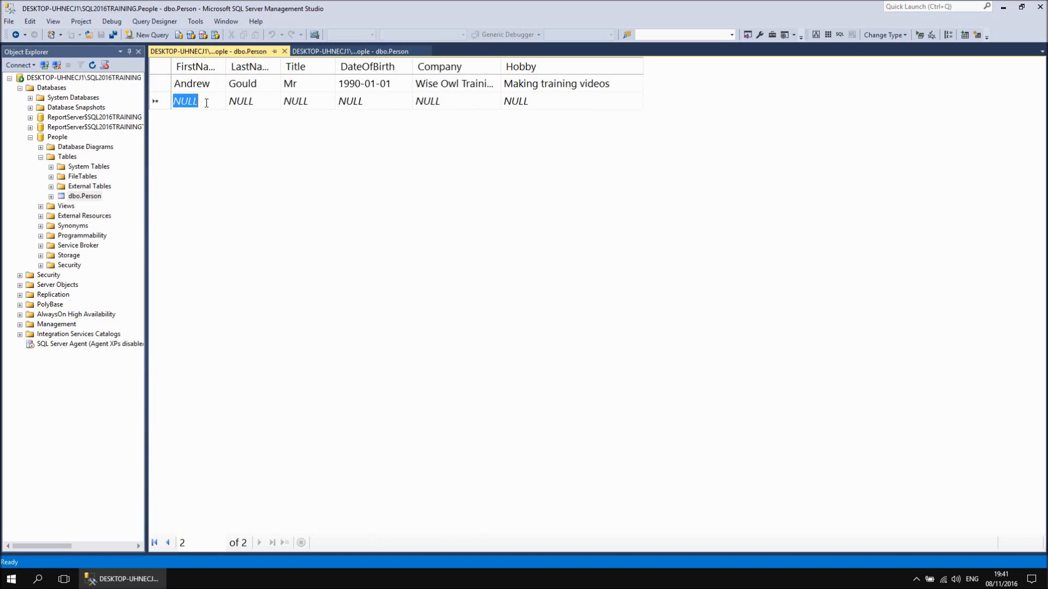
pyautogui.moveTo(500, 66); pyautogui.dragTo(522, 66)
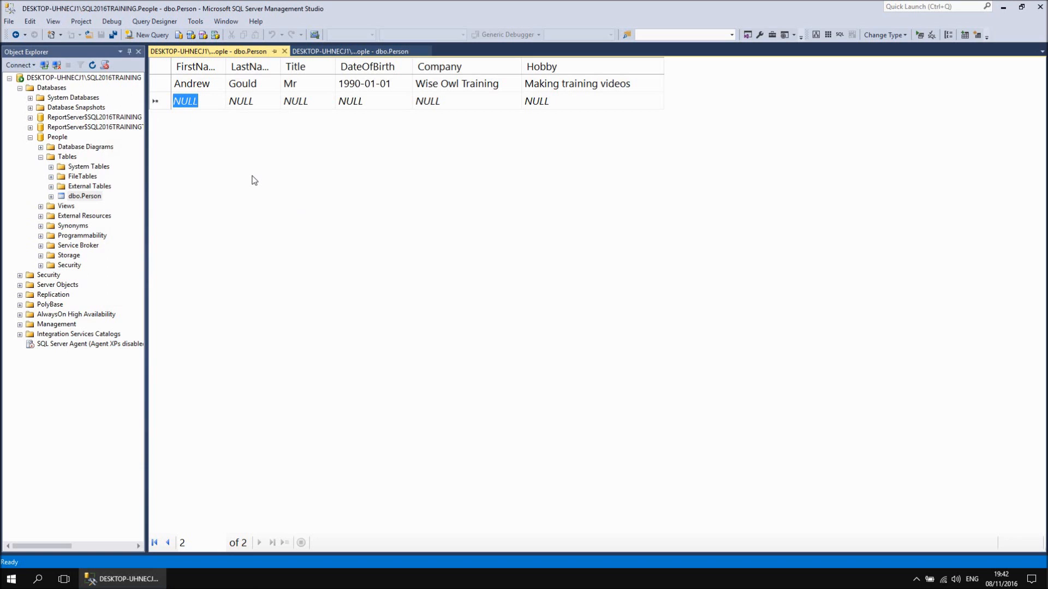
pyautogui.write('An')
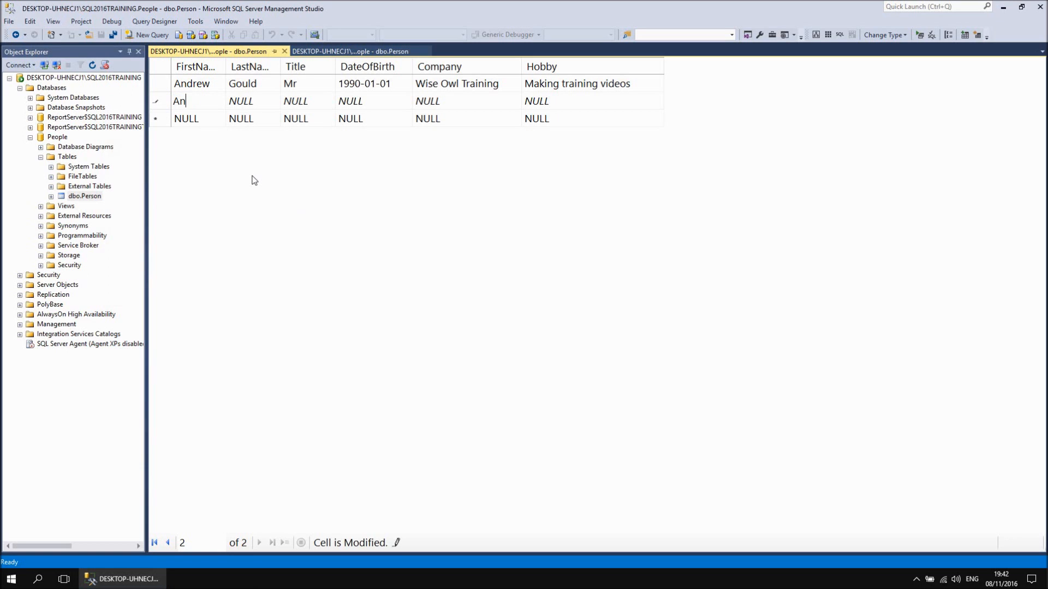
pyautogui.write('dy')
pyautogui.press('Tab')
pyautogui.write('Brown')
pyautogui.press('Tab')
pyautogui.write('Mr')
pyautogui.press('Tab')
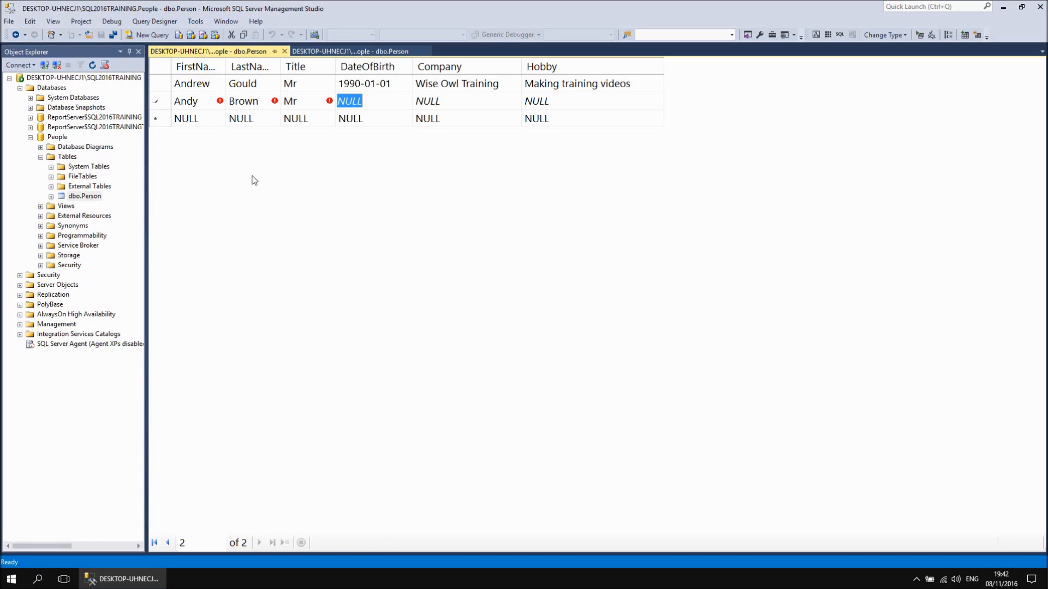
pyautogui.write('1990-01-01')
pyautogui.press('Tab')
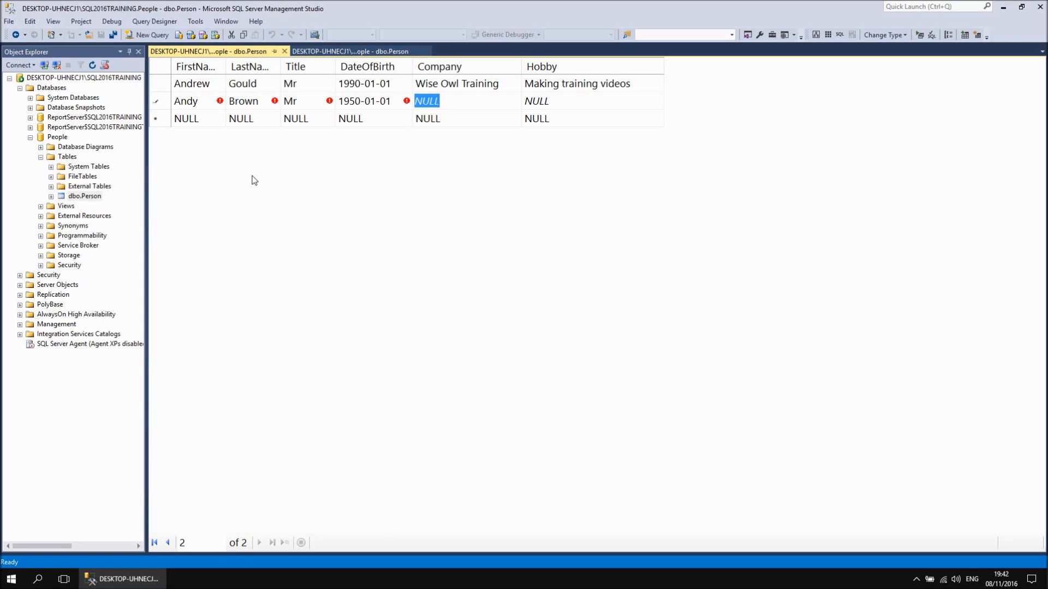
# Give the second row company Wise Owl Training and hobby 'Ferrying kids to events', then save.
pyautogui.write('W')
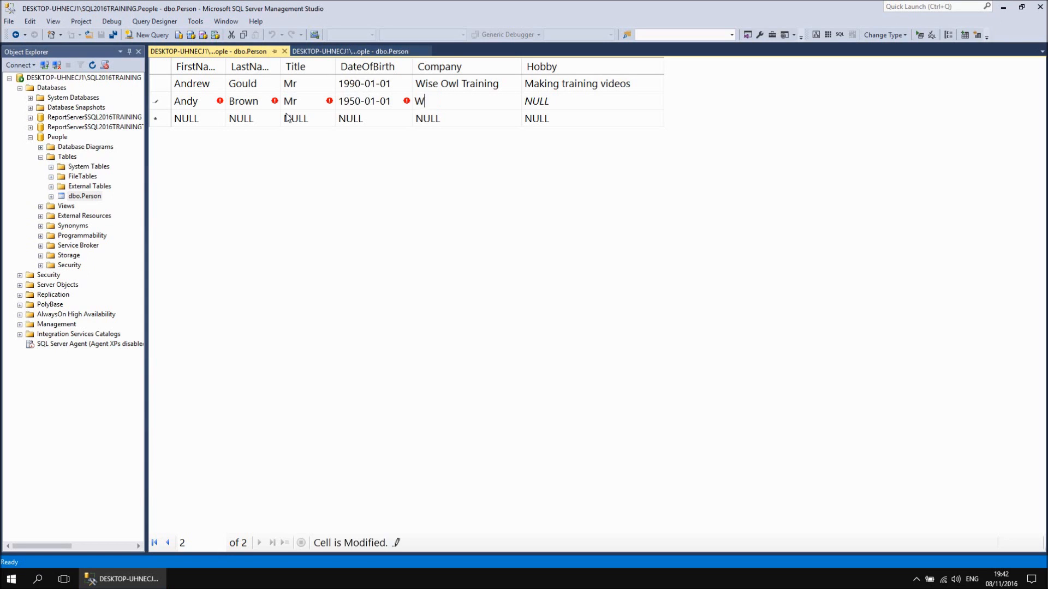
pyautogui.write('ise Owl Training')
pyautogui.press('Tab')
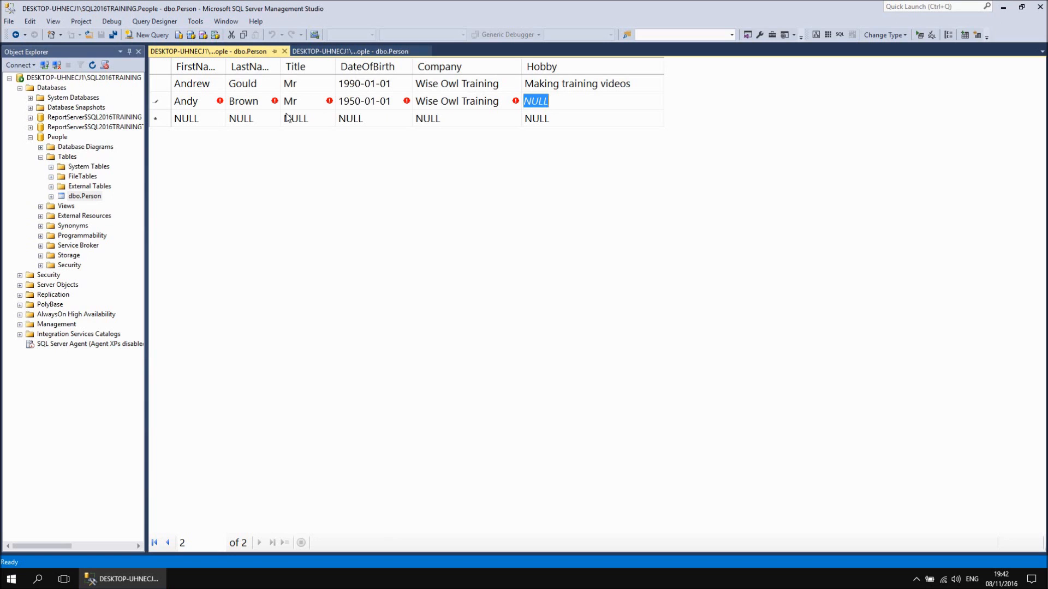
pyautogui.write('Fer')
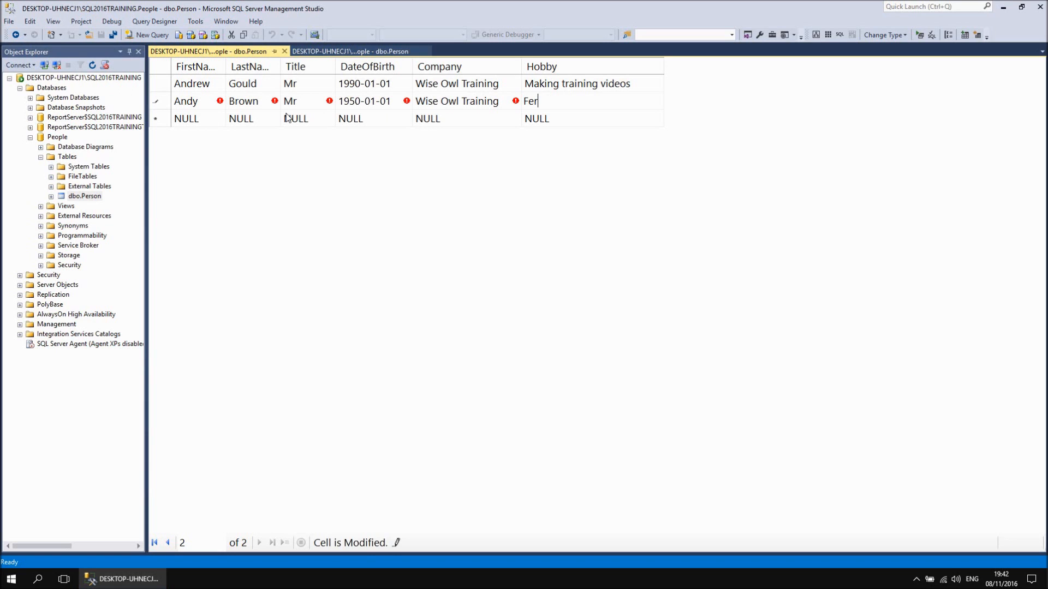
pyautogui.write('rying kids to events')
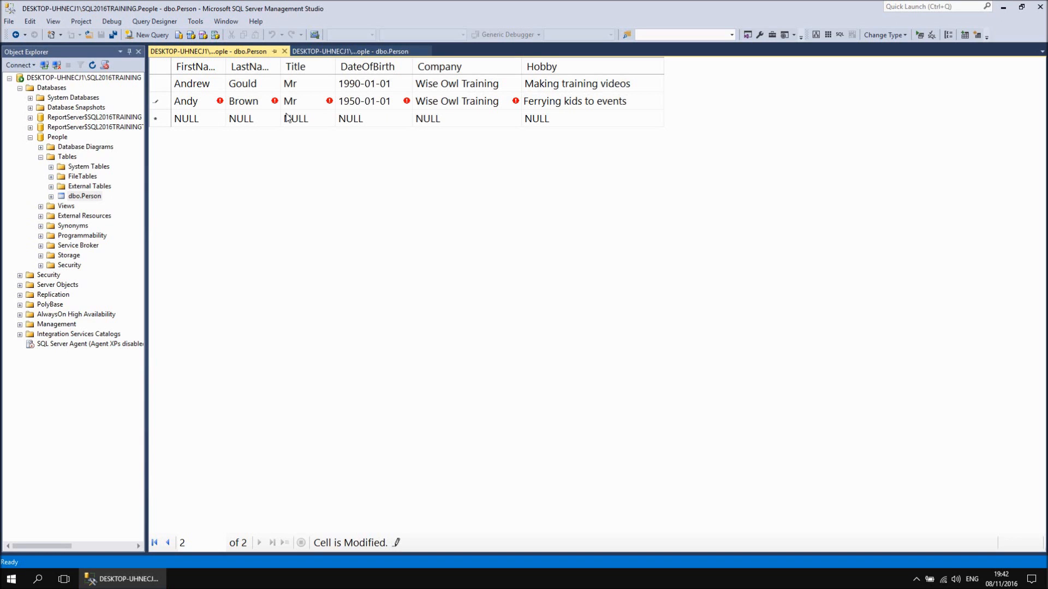
pyautogui.press('Return')
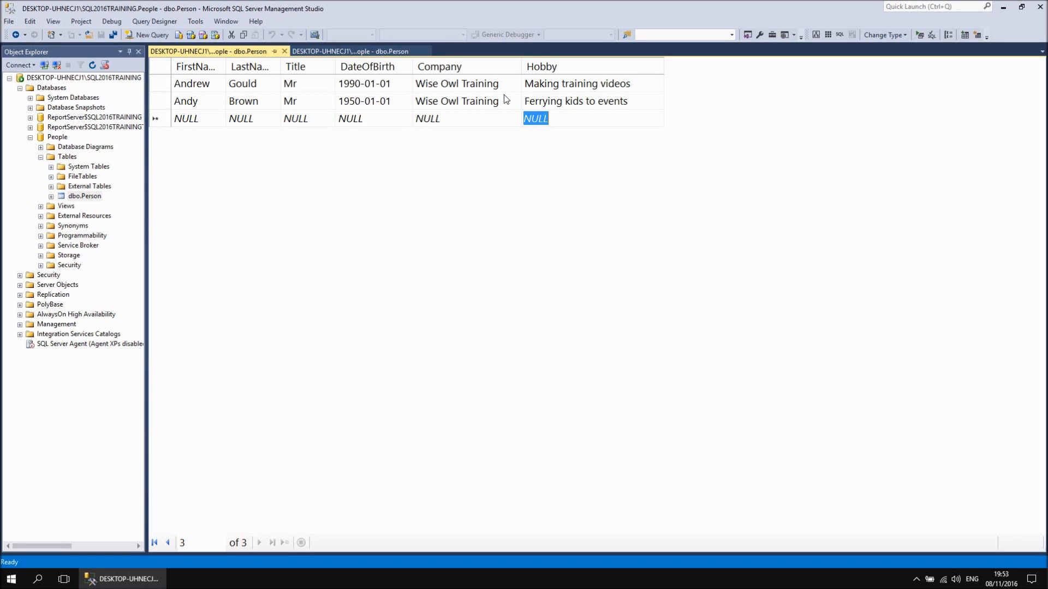
# Edit the second row's company text, changing Training to Trianing.
pyautogui.click(476, 101)
pyautogui.click(477, 102)
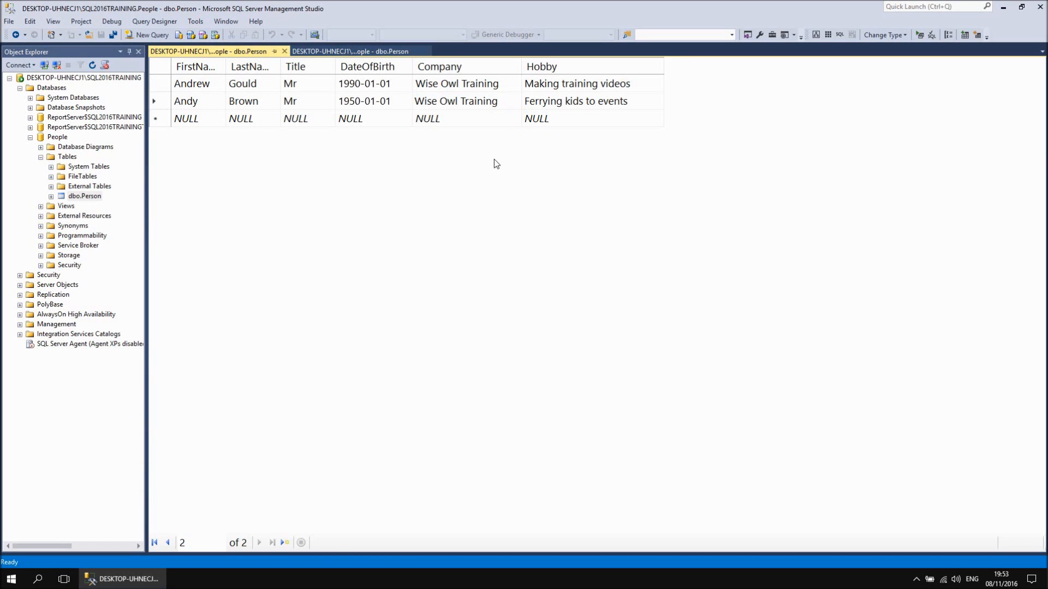
pyautogui.press('BackSpace')
pyautogui.press('BackSpace')
pyautogui.write('ia')
pyautogui.press('Down')
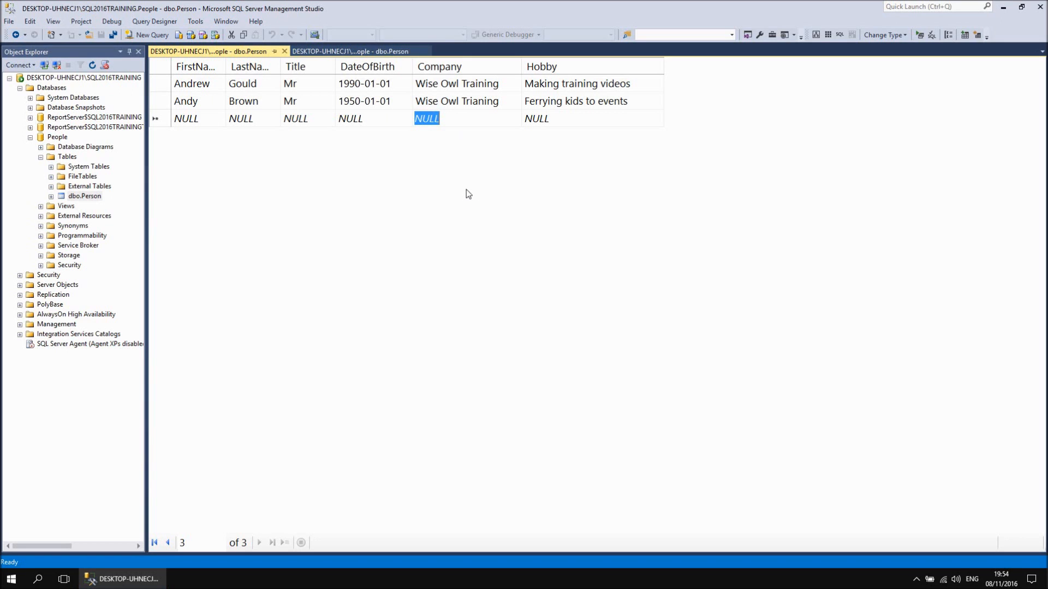
# Change the second row's company to Wise Owl Pogo Sticks.
pyautogui.click(506, 103)
pyautogui.click(506, 103)
pyautogui.moveTo(497, 102); pyautogui.dragTo(460, 102)
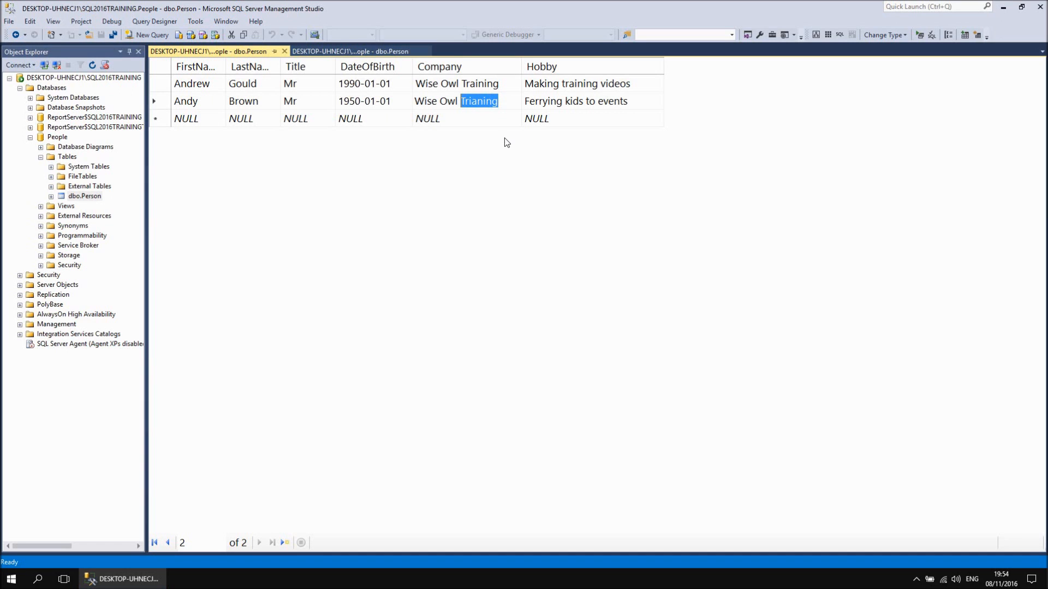
pyautogui.write('Pogo Sticks')
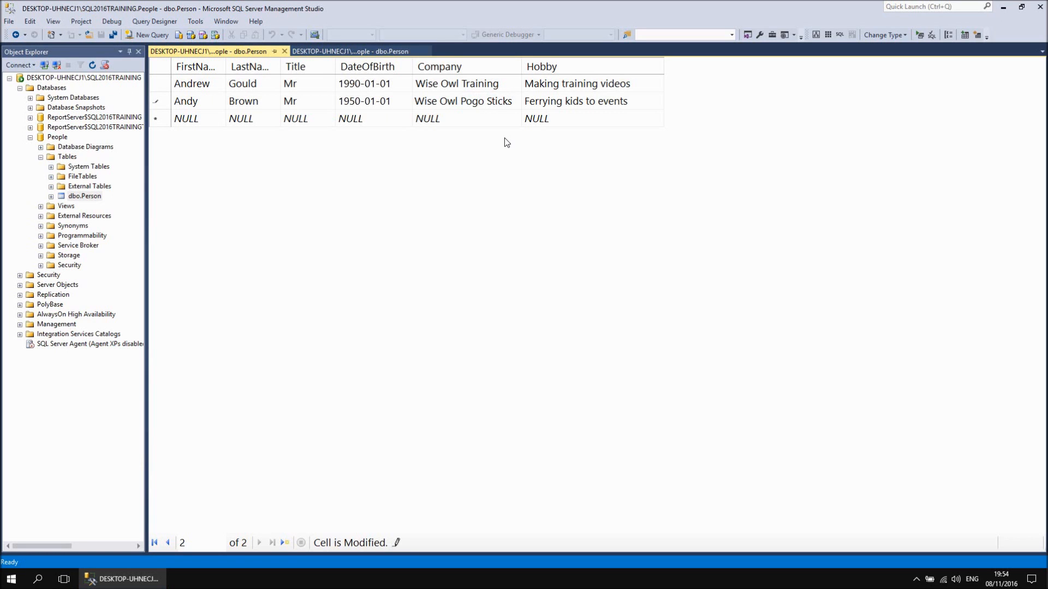
pyautogui.press('Down')
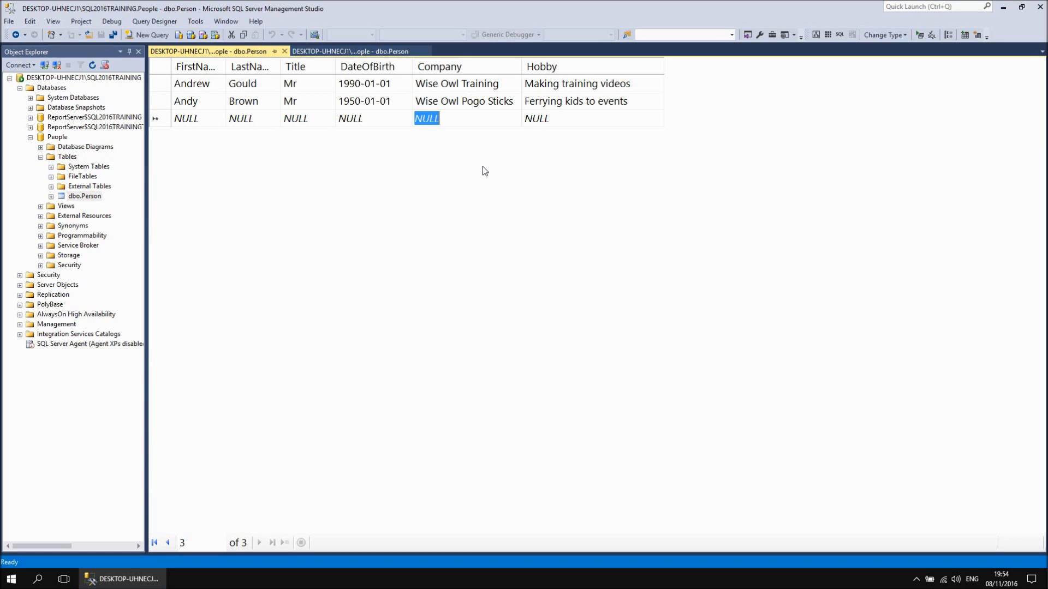
# Replace 'Pogo Sticks' with 'Training' in the second row's Company cell.
pyautogui.click(465, 101)
pyautogui.click(464, 101)
pyautogui.moveTo(461, 102); pyautogui.dragTo(509, 101)
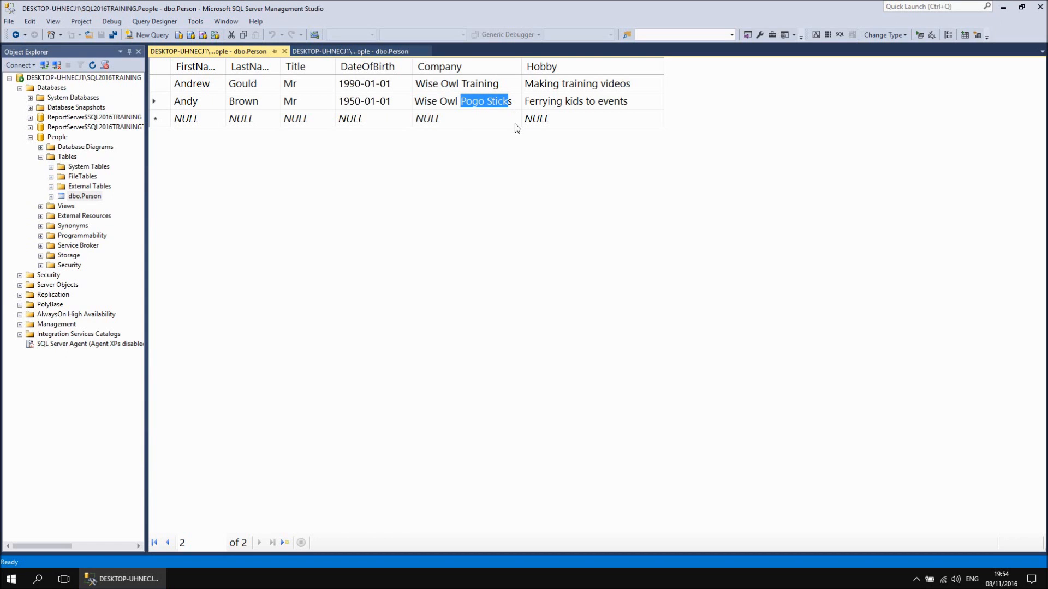
pyautogui.press('Delete')
pyautogui.press('Delete')
pyautogui.write('Training')
pyautogui.press('Return')
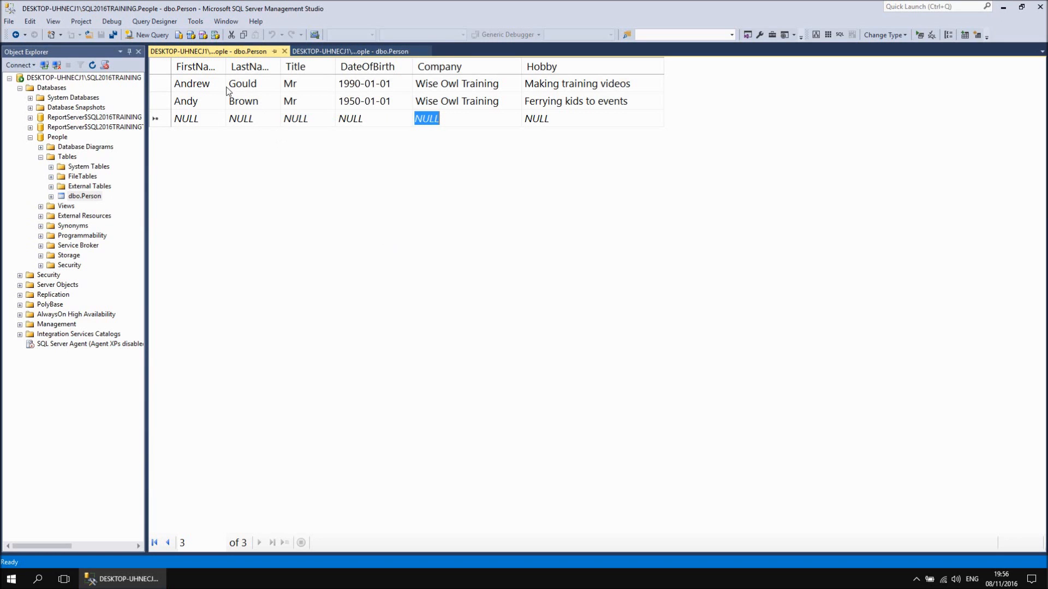
# Close the dbo.Person data grid, returning to the table designer.
pyautogui.click(284, 51)
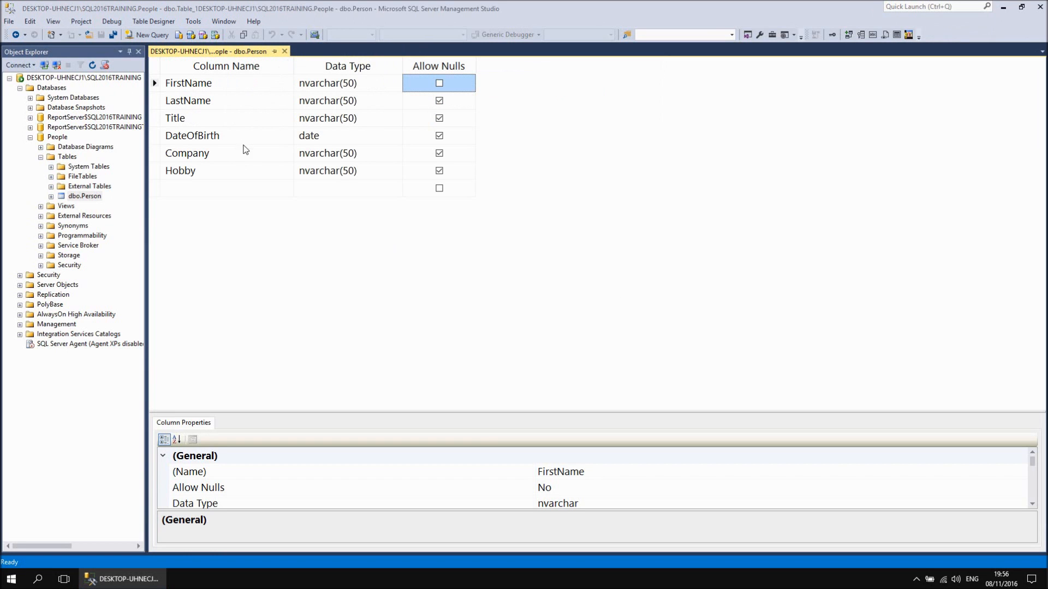
pyautogui.rightClick(93, 201)
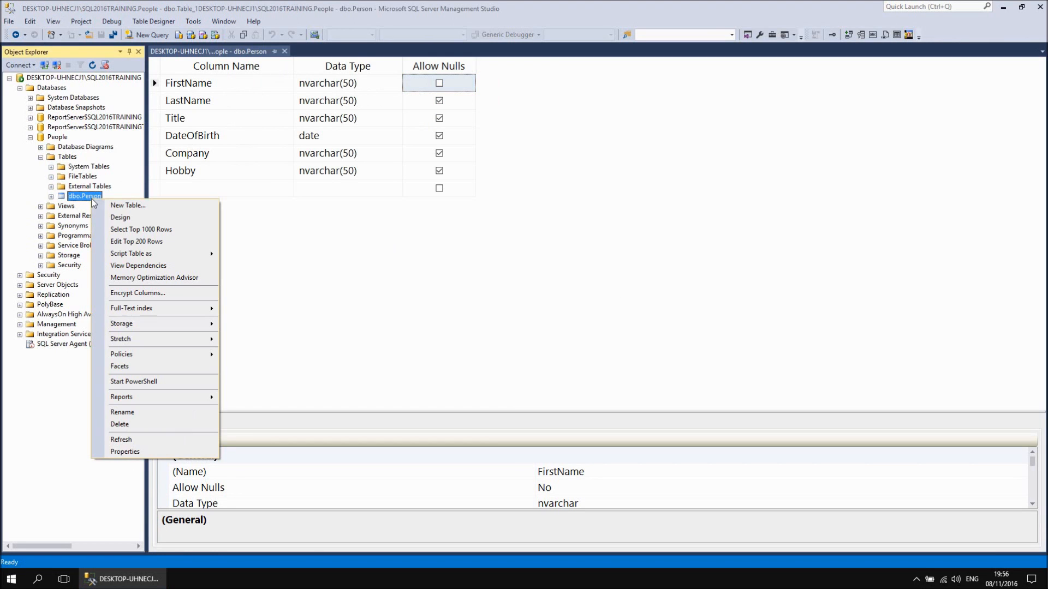
pyautogui.click(330, 215)
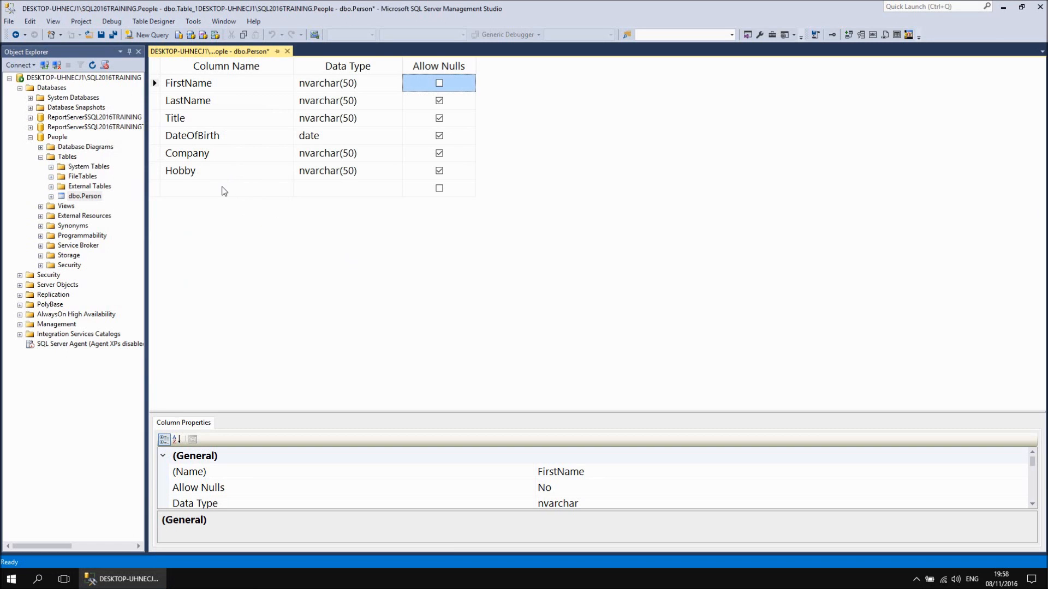
# Delete the Title, Company and Hobby columns and save the Person table design.
pyautogui.rightClick(155, 120)
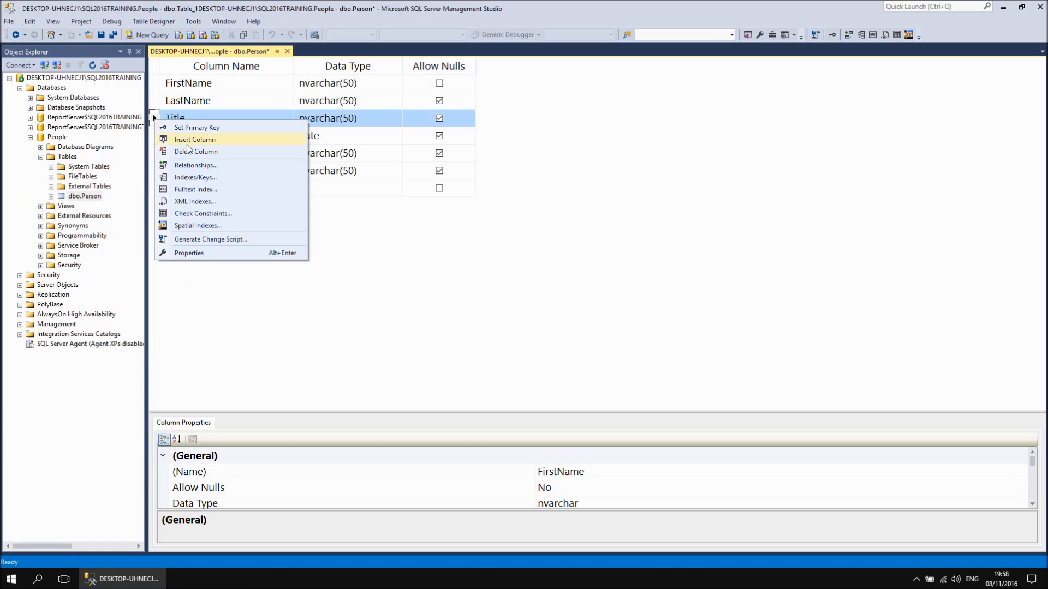
pyautogui.click(186, 151)
pyautogui.rightClick(159, 139)
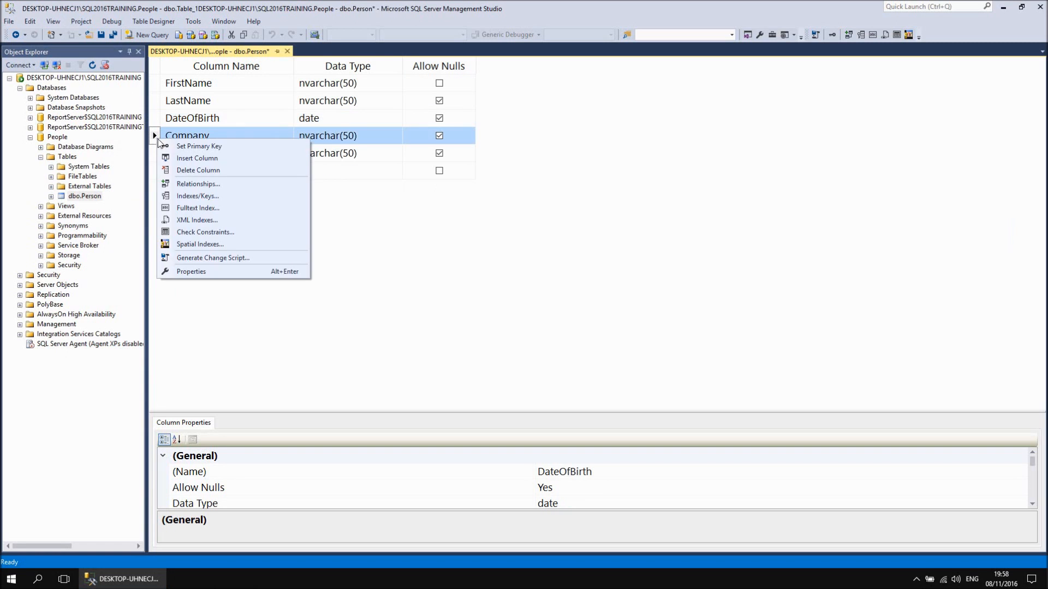
pyautogui.click(183, 167)
pyautogui.rightClick(155, 139)
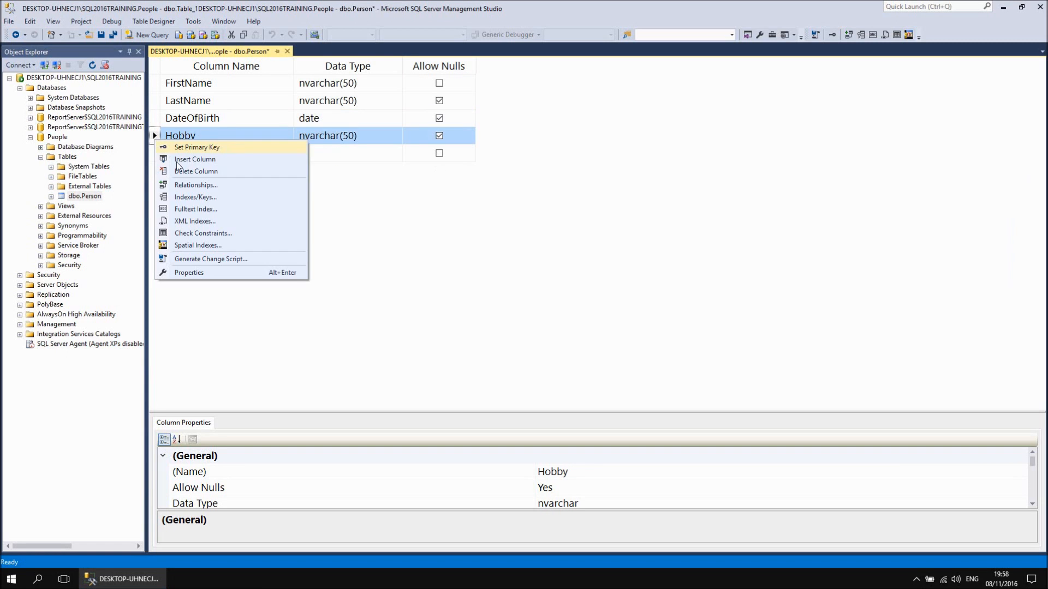
pyautogui.click(182, 171)
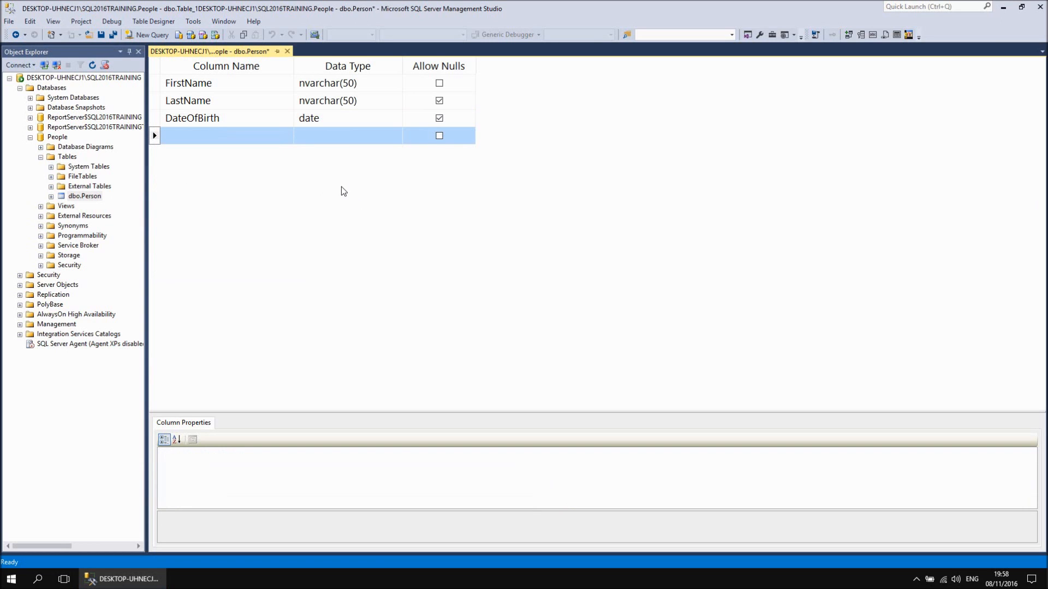
pyautogui.click(102, 35)
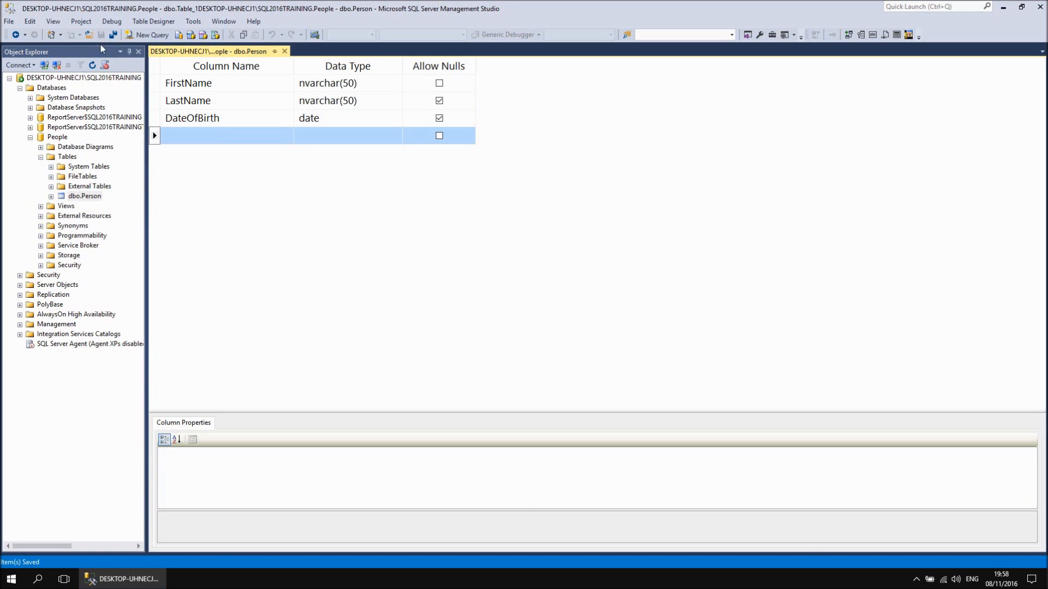
pyautogui.rightClick(88, 198)
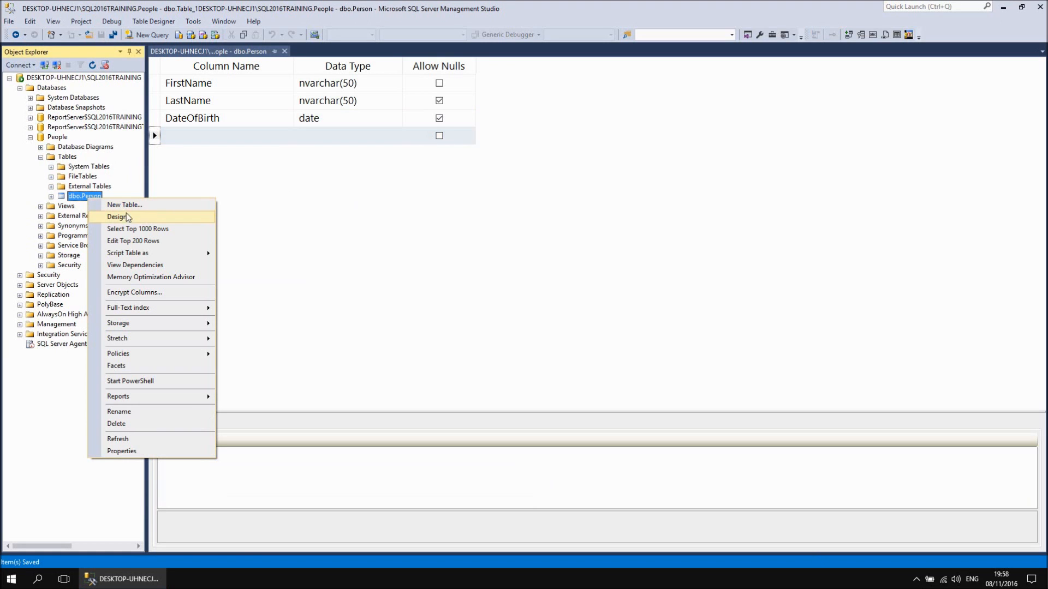
pyautogui.click(140, 243)
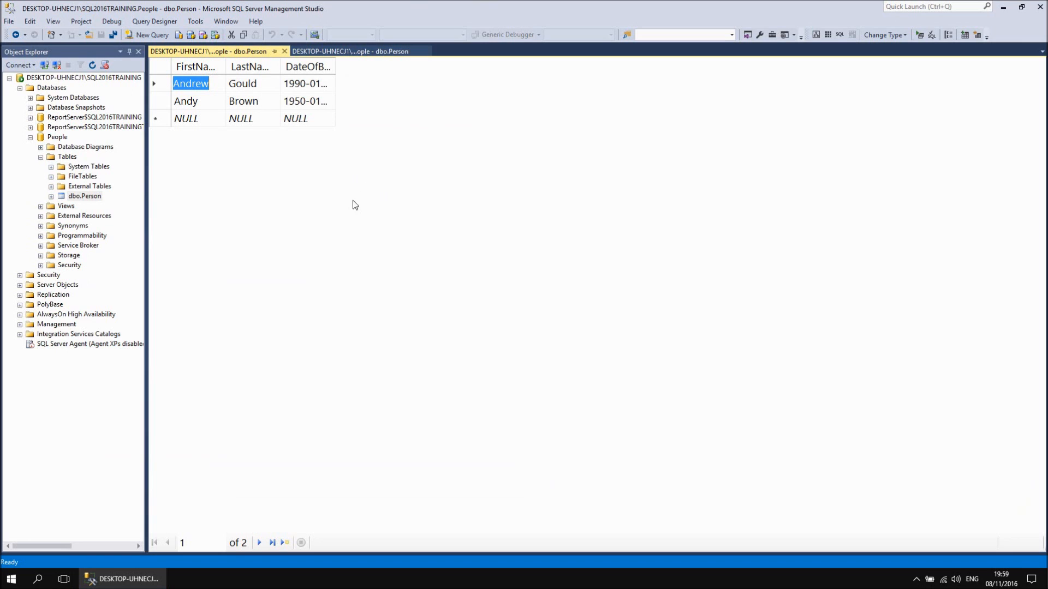
pyautogui.click(285, 51)
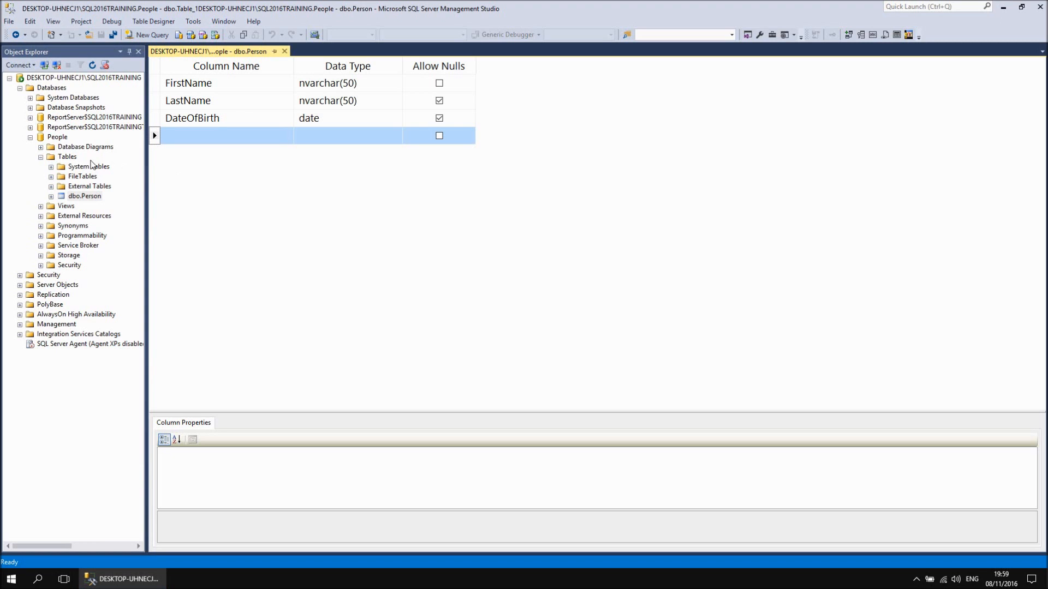
# Start a new blank table design, dbo.Table_1, from the People database's Tables folder.
pyautogui.rightClick(68, 158)
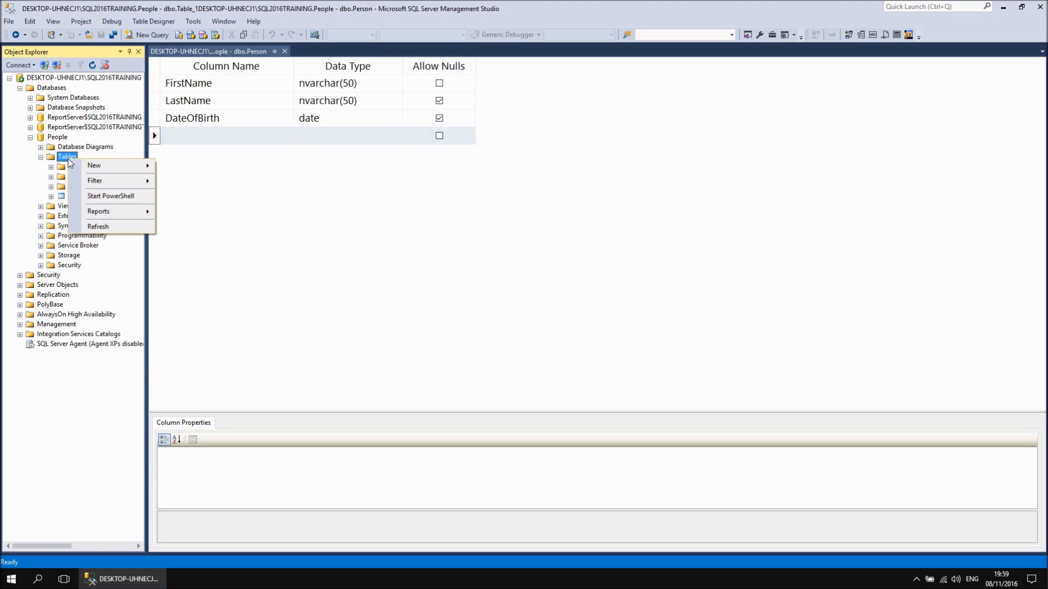
pyautogui.moveTo(90, 165)
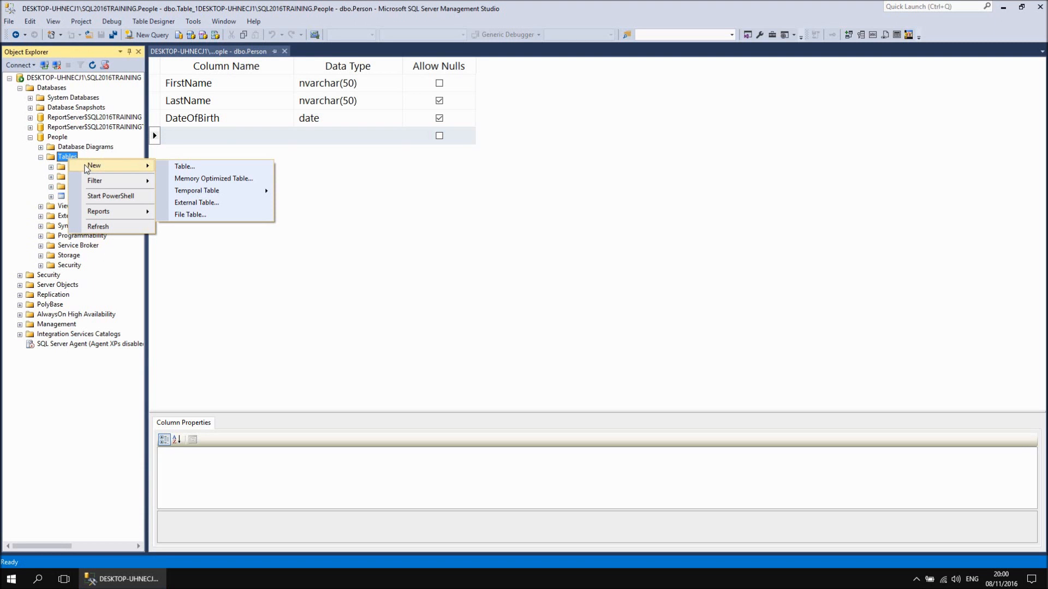
pyautogui.click(182, 166)
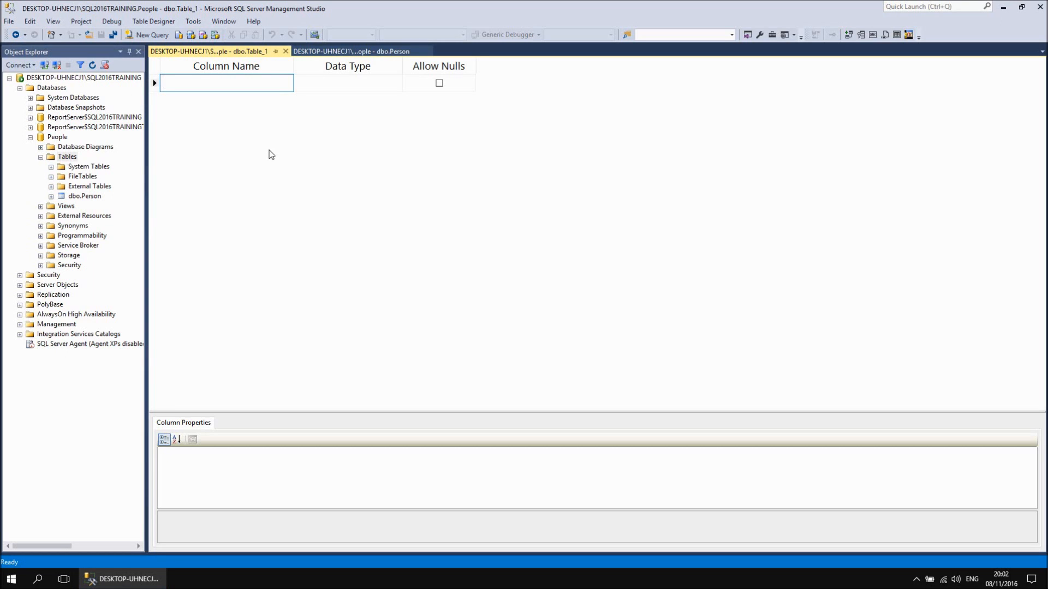
# Name the new table's first column TitleID, keeping the default nchar(10) type.
pyautogui.write('ID')
pyautogui.press('Home')
pyautogui.write('Title')
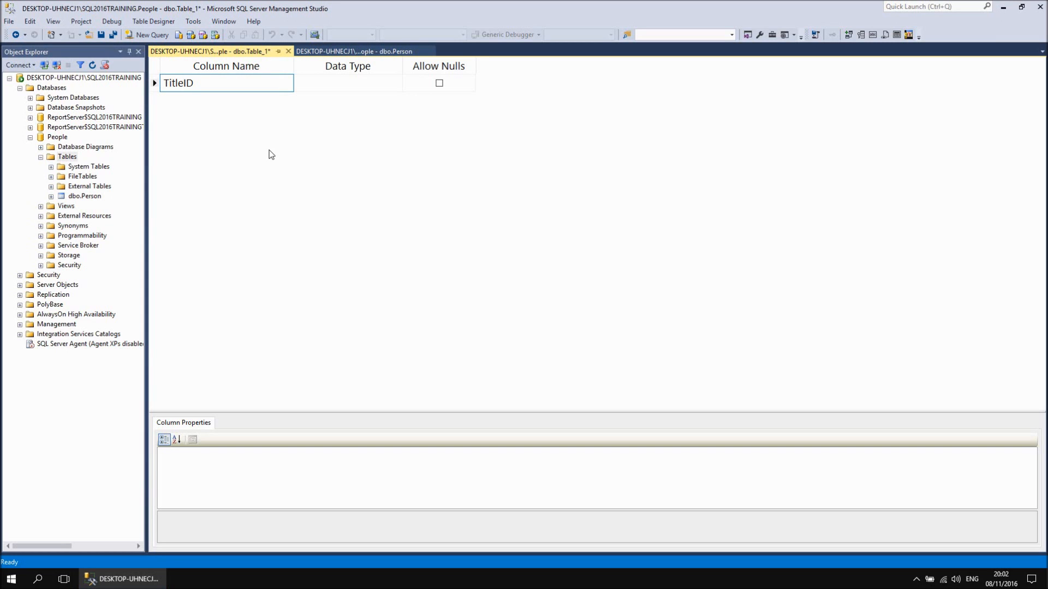
pyautogui.press('Tab')
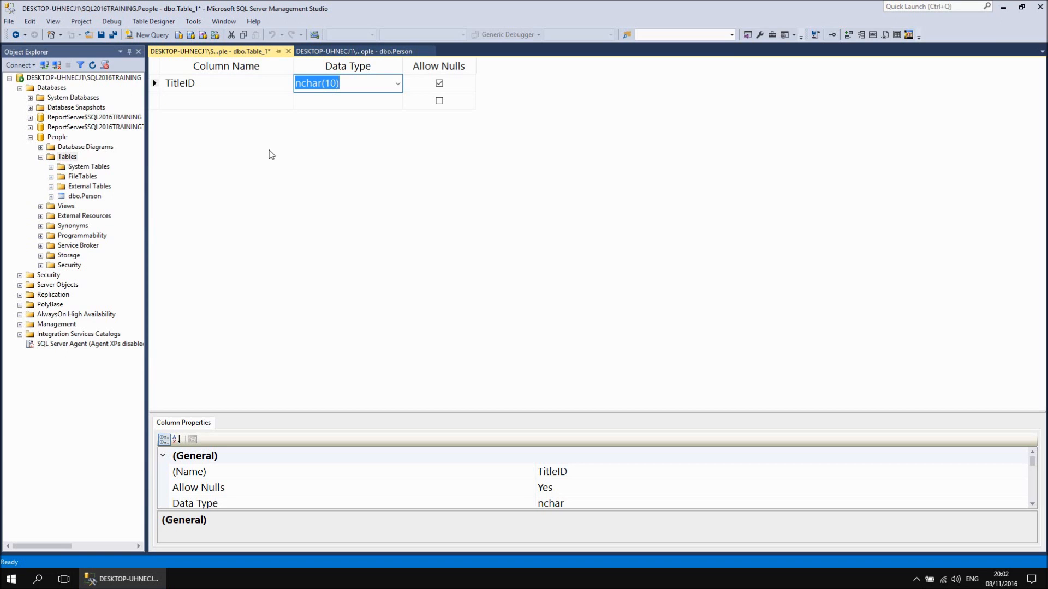
# Change TitleID's data type from nchar(10) to smallint.
pyautogui.click(398, 85)
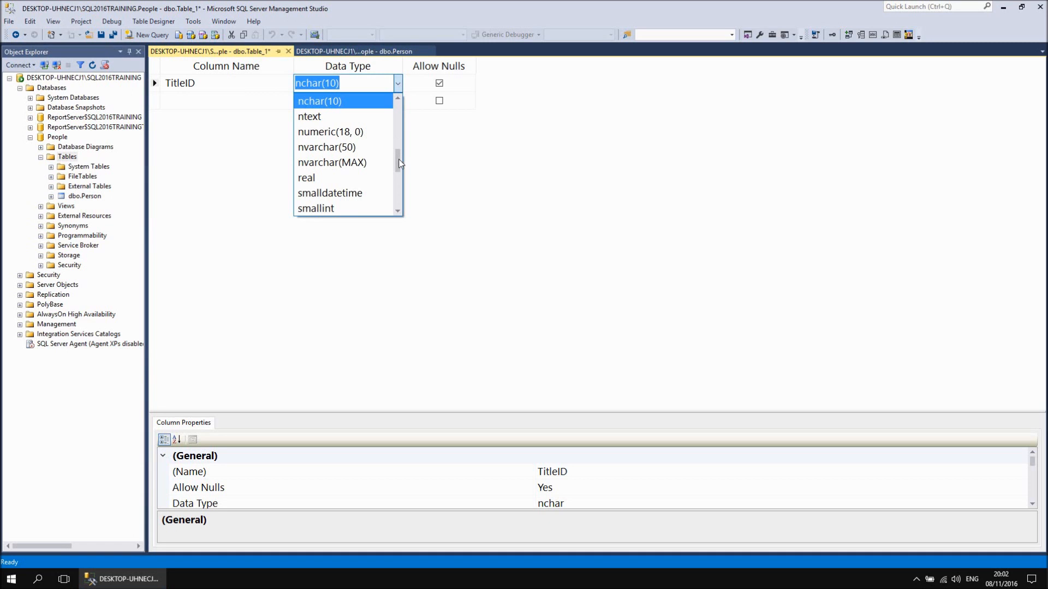
pyautogui.moveTo(398, 164); pyautogui.dragTo(395, 148)
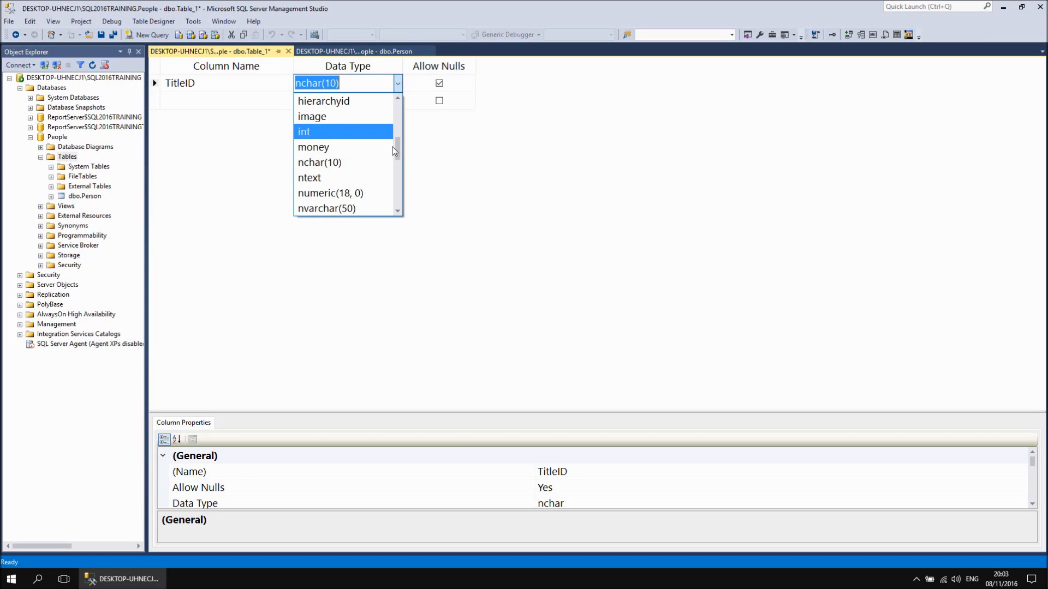
pyautogui.moveTo(399, 155); pyautogui.dragTo(396, 198)
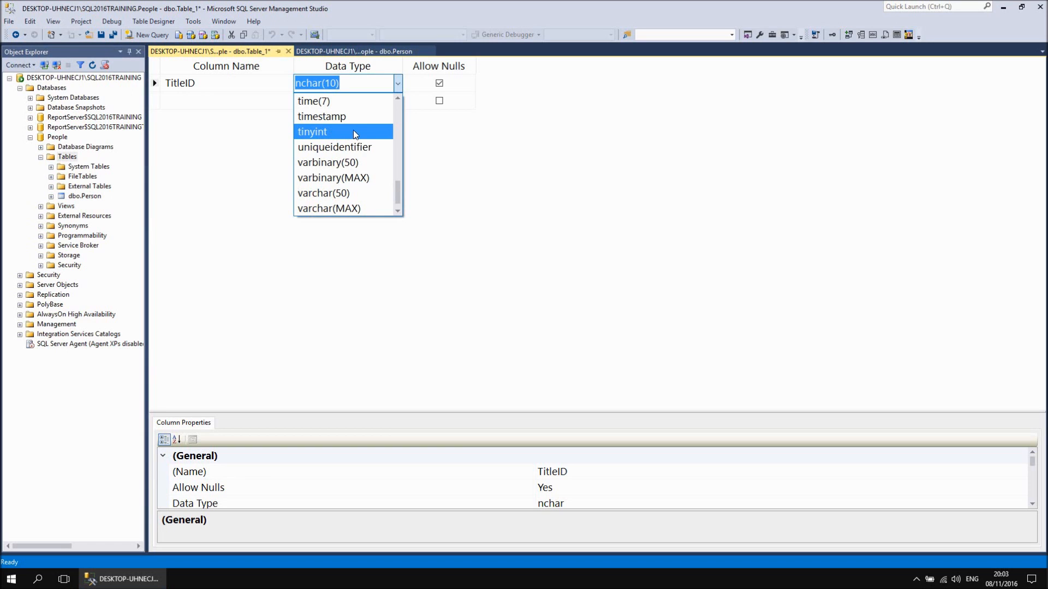
pyautogui.moveTo(398, 197); pyautogui.dragTo(397, 174)
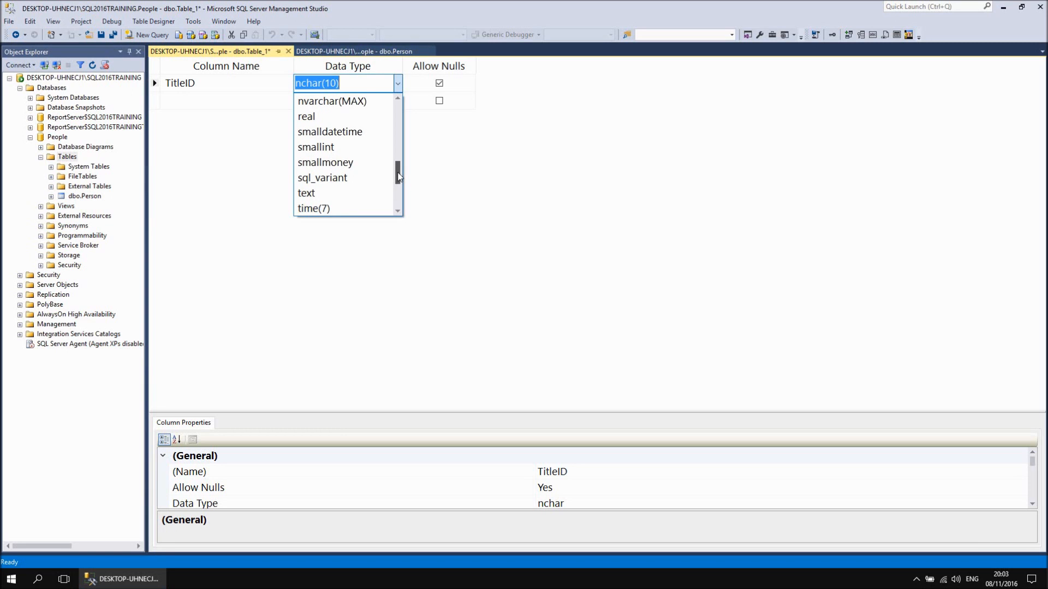
pyautogui.click(331, 150)
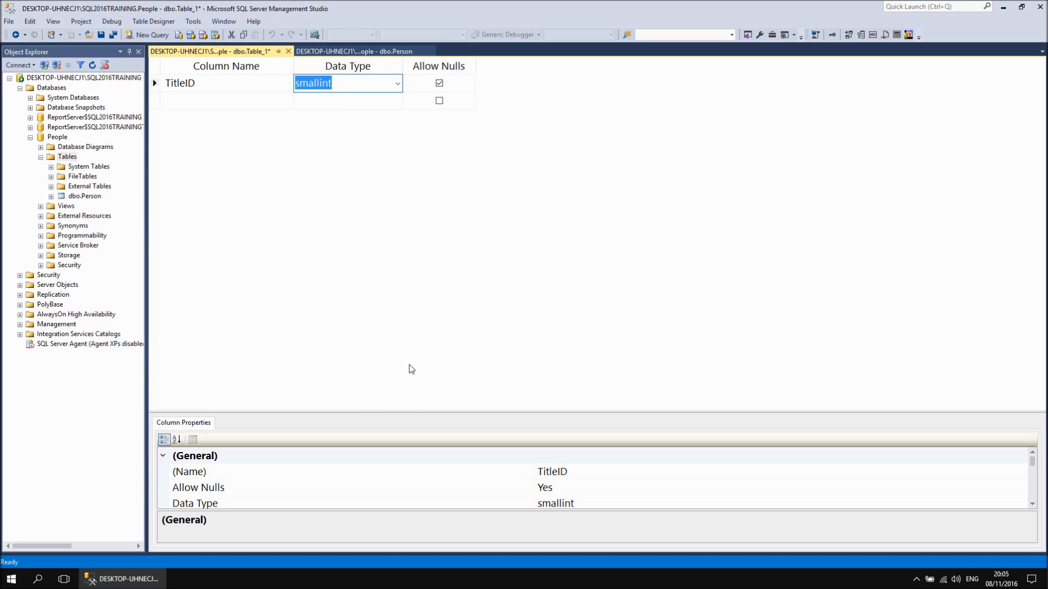
# Make TitleID an identity column with seed 1 and increment 1 in Column Properties.
pyautogui.moveTo(417, 412); pyautogui.dragTo(420, 327)
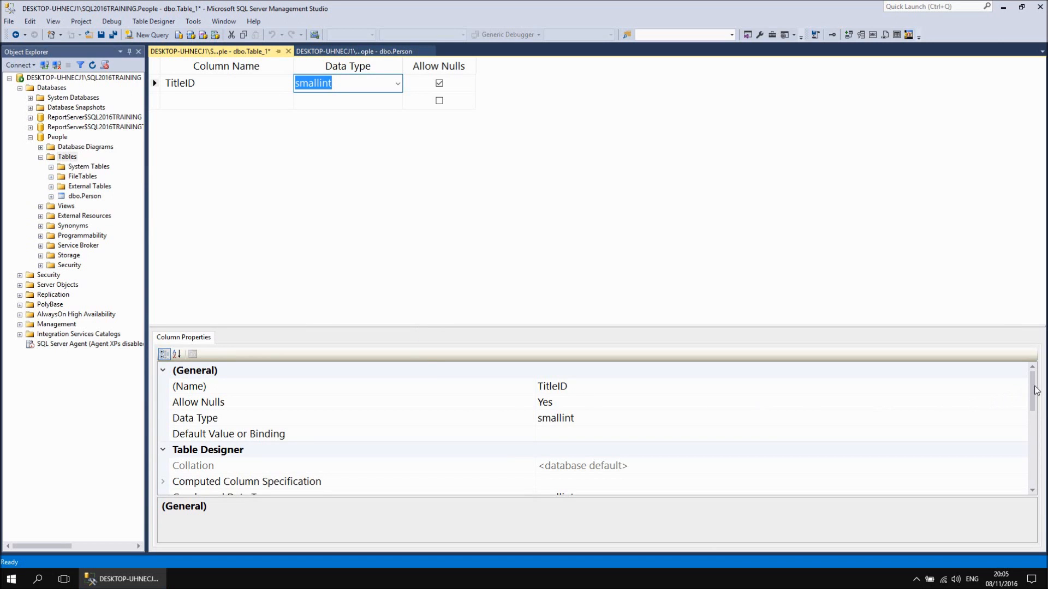
pyautogui.moveTo(1036, 390); pyautogui.dragTo(1038, 450)
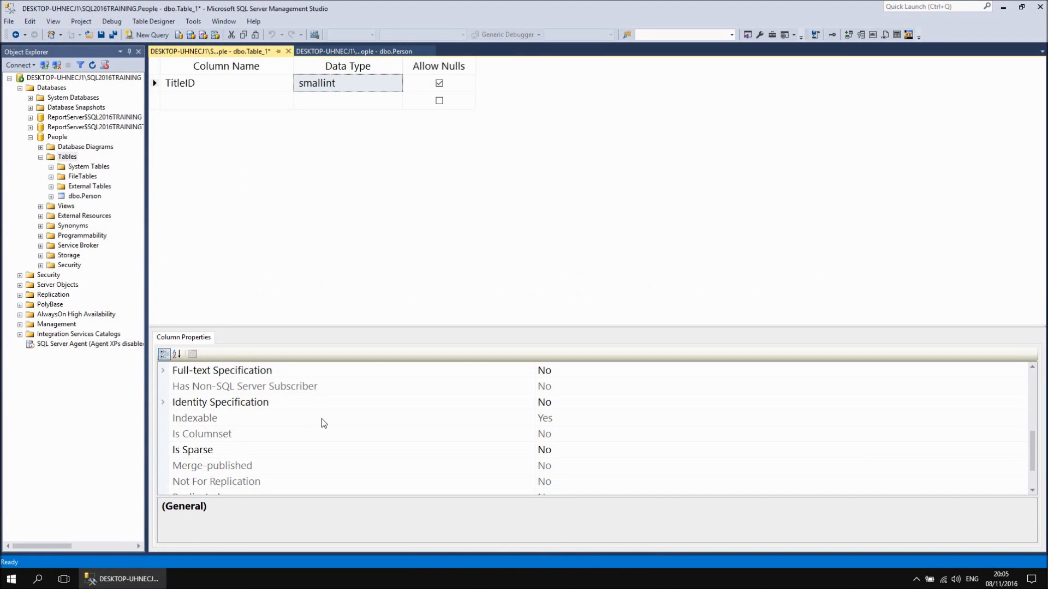
pyautogui.click(163, 403)
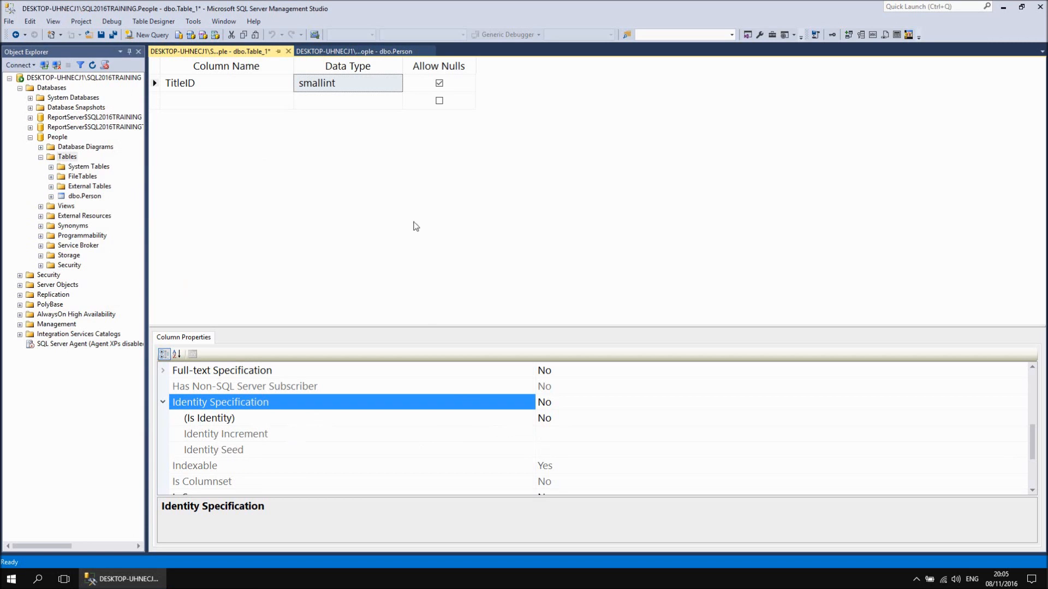
pyautogui.click(549, 420)
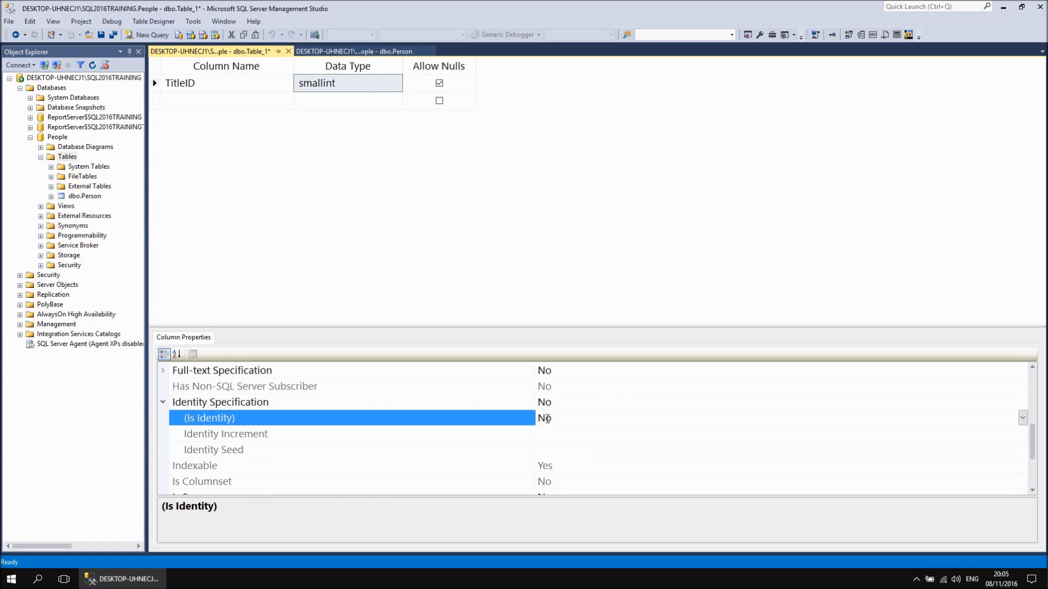
pyautogui.doubleClick(547, 419)
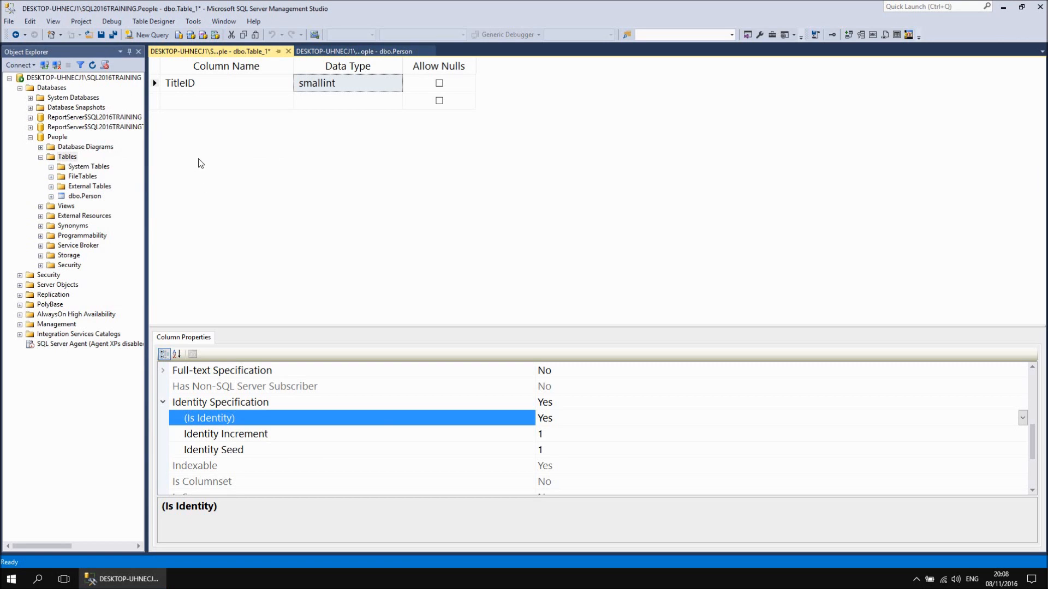
# Set TitleID as the new table's primary key.
pyautogui.rightClick(154, 84)
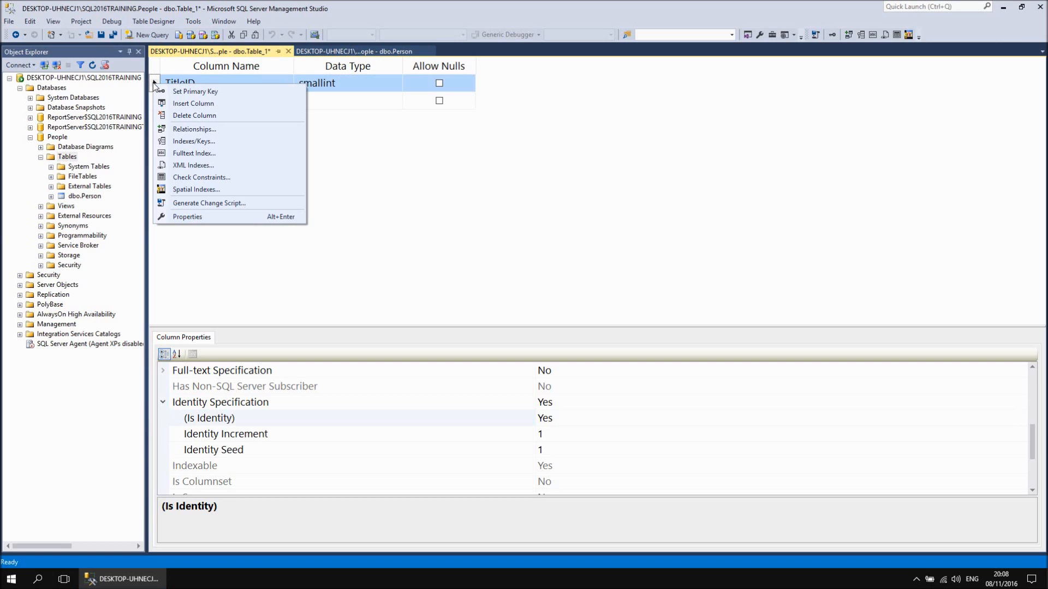
pyautogui.click(197, 93)
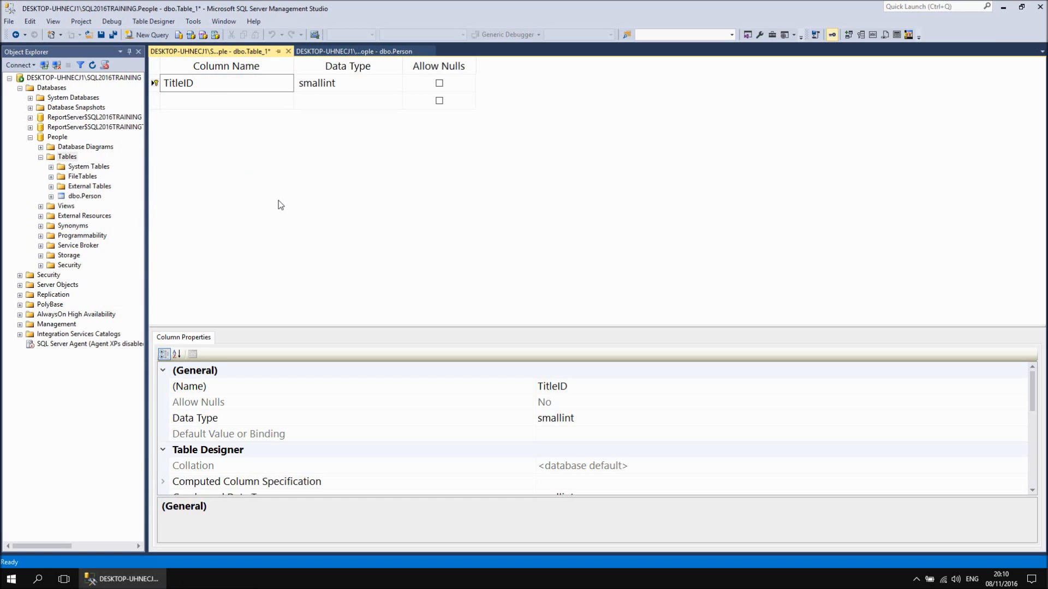
# Add a second column, Title, typed nvarchar(10) with nulls disallowed.
pyautogui.click(184, 101)
pyautogui.write('Title')
pyautogui.press('Tab')
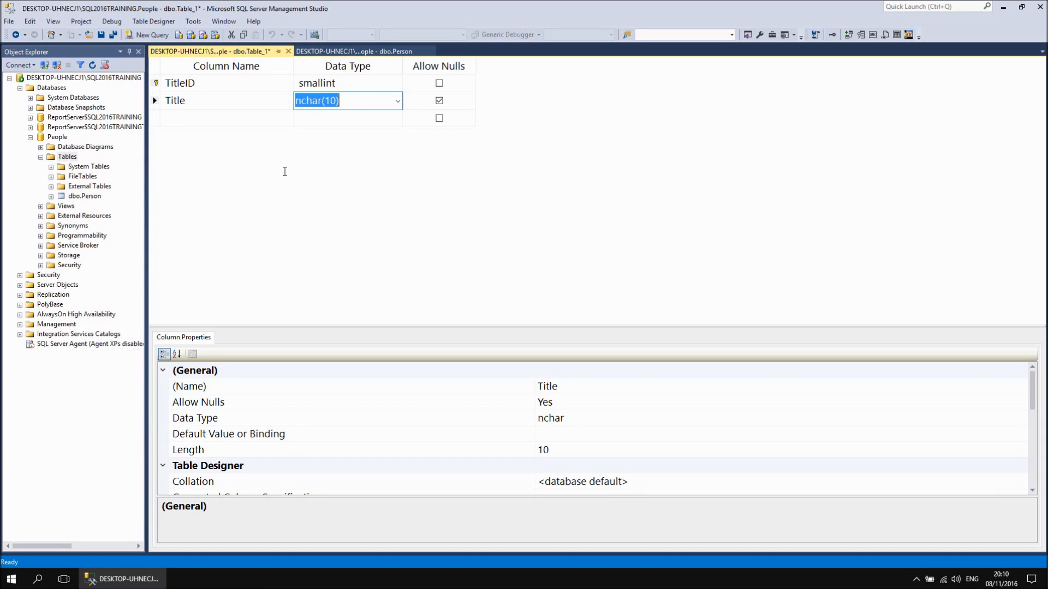
pyautogui.write('nvar')
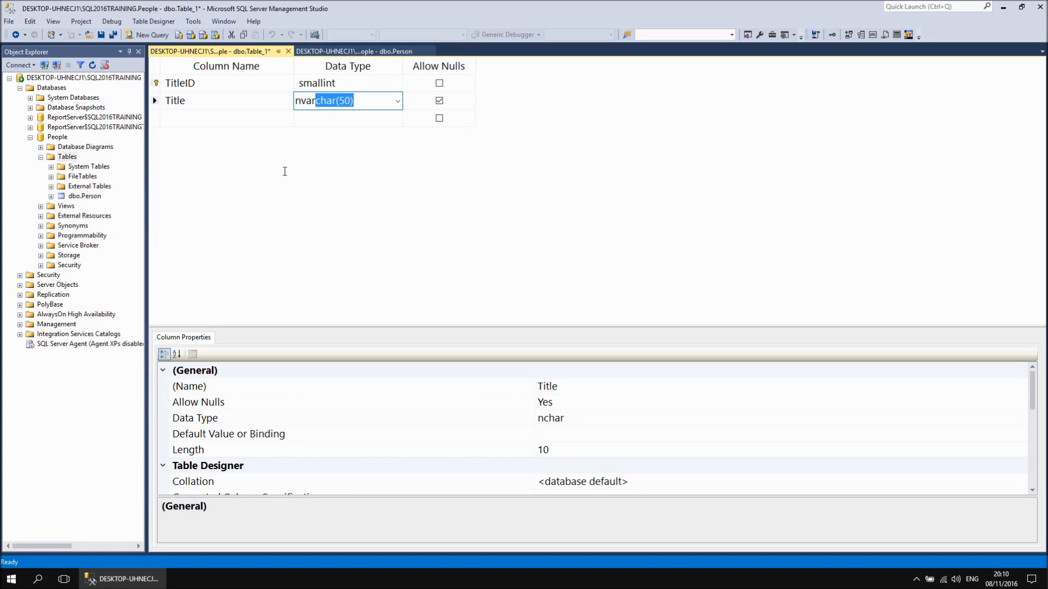
pyautogui.click(346, 99)
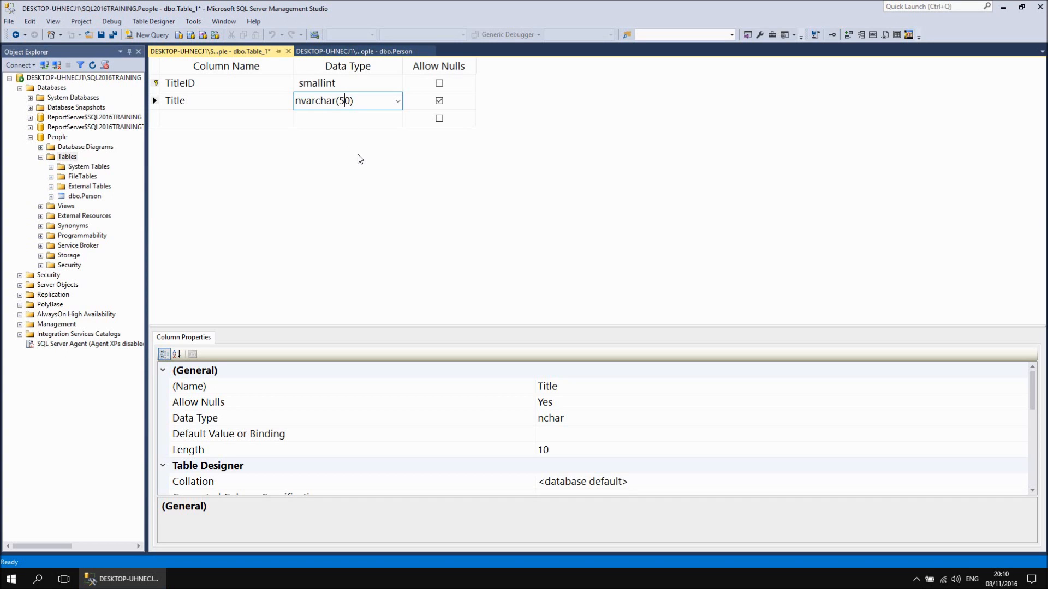
pyautogui.press('BackSpace')
pyautogui.write('1')
pyautogui.click(439, 102)
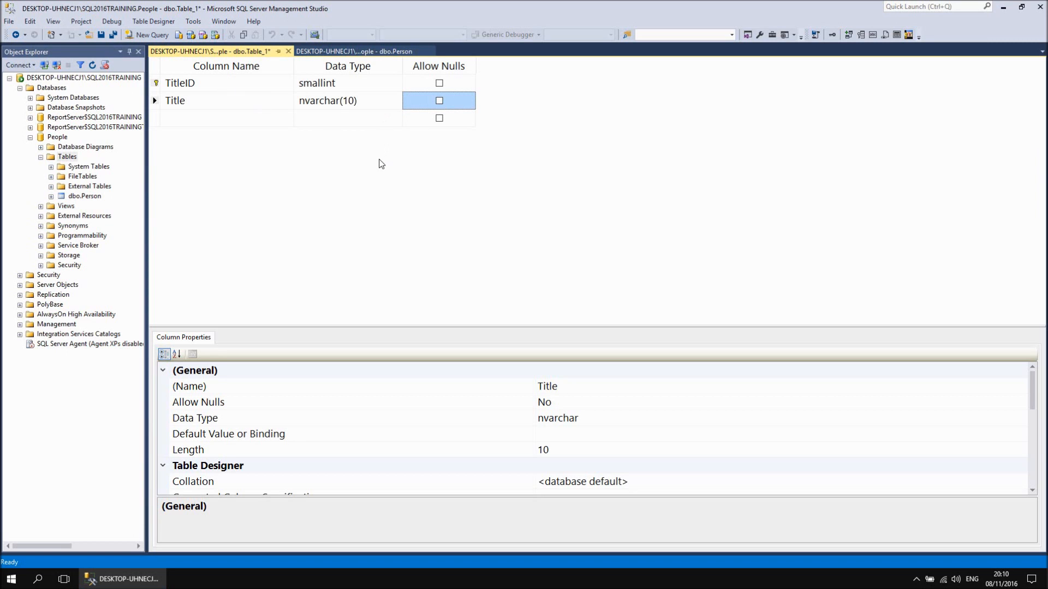
# Save the new table under the name Title.
pyautogui.click(101, 35)
pyautogui.write('Title')
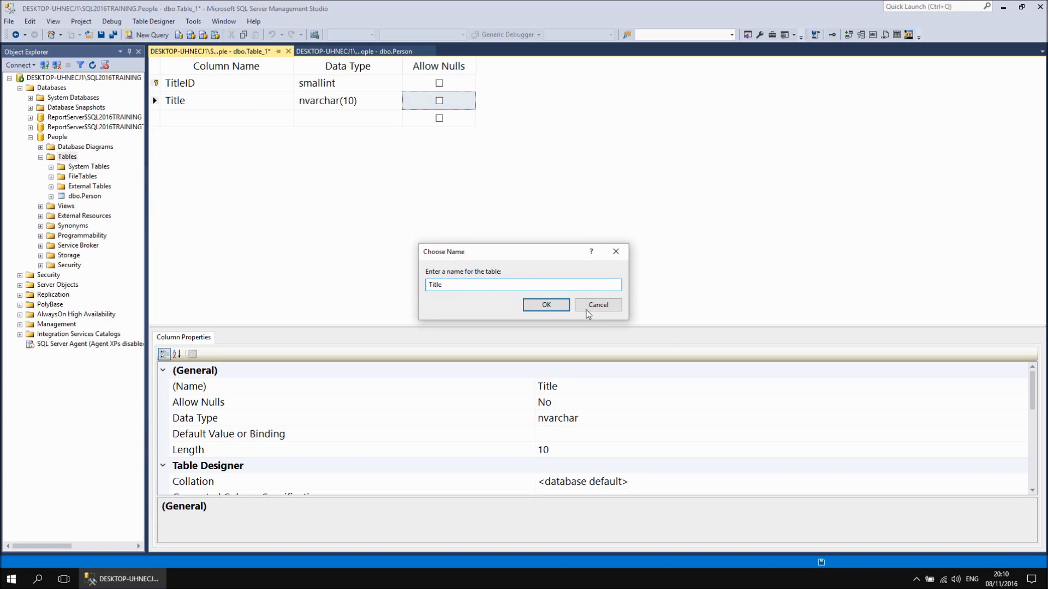
pyautogui.click(545, 304)
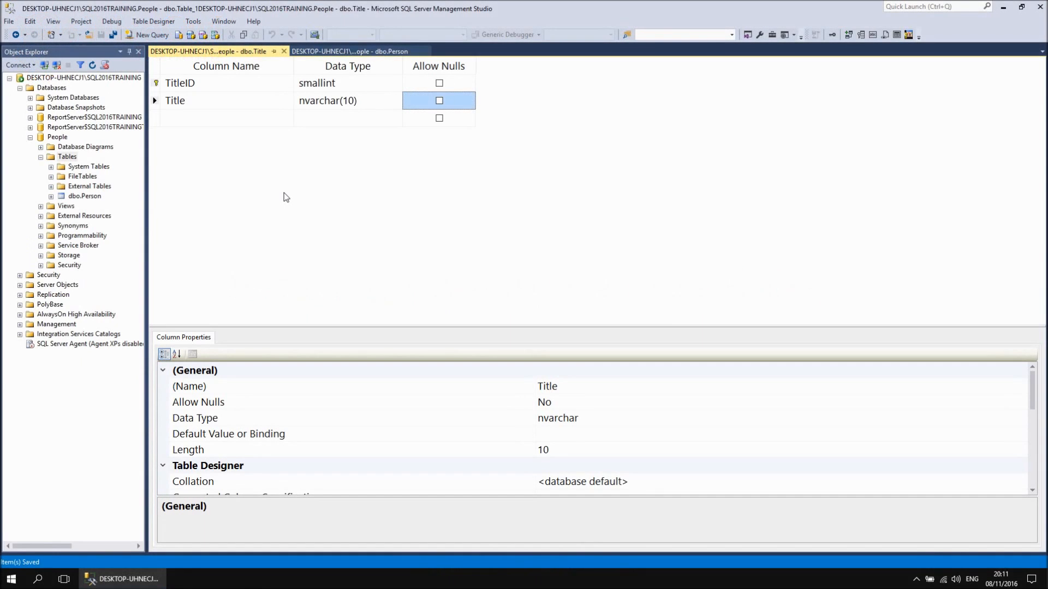
# Refresh the Tables folder so dbo.Title appears beside dbo.Person.
pyautogui.rightClick(73, 159)
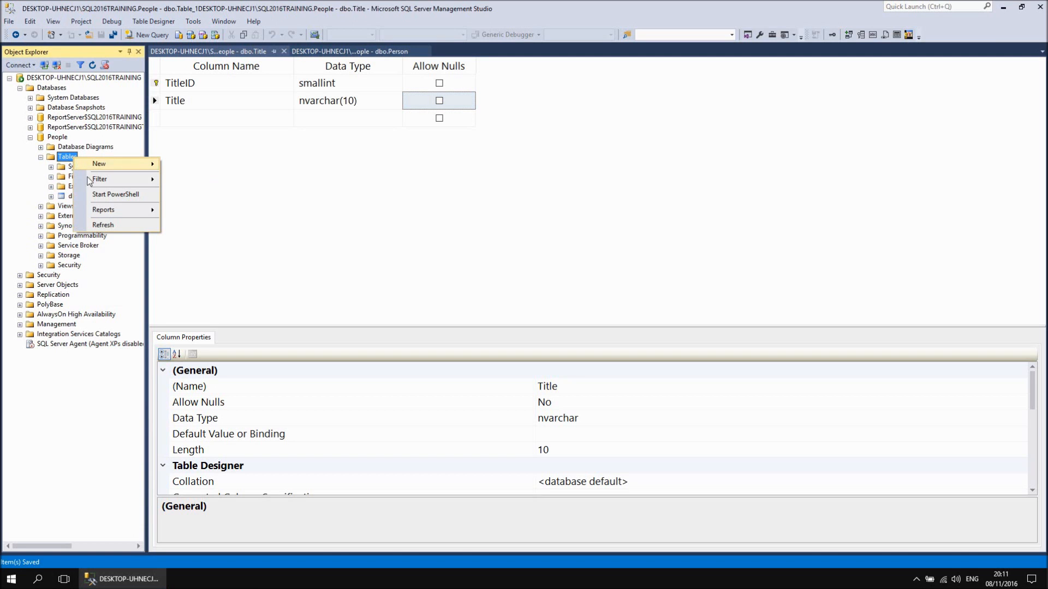
pyautogui.click(99, 225)
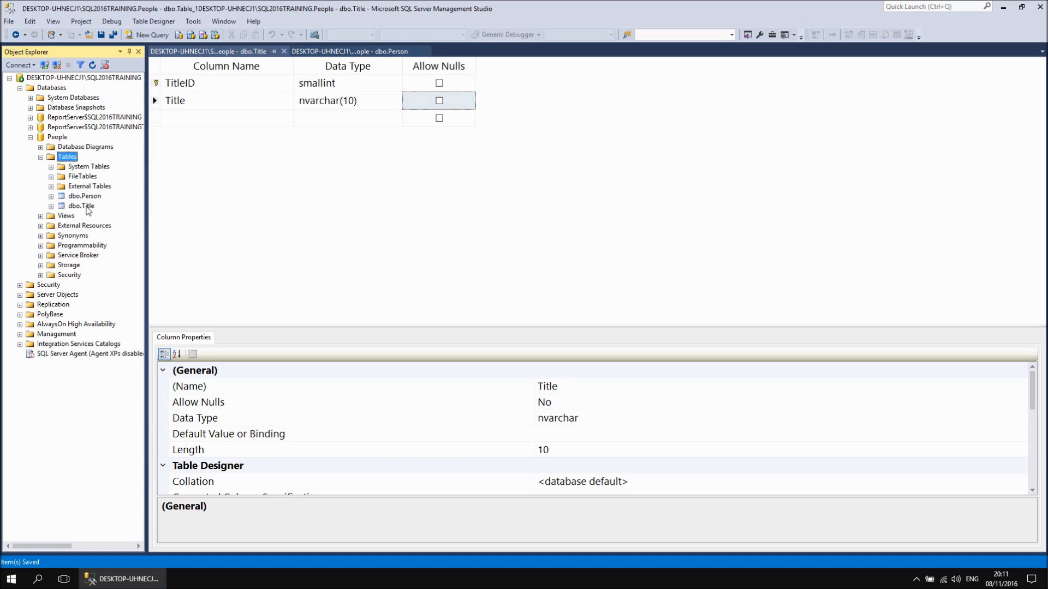
pyautogui.rightClick(87, 207)
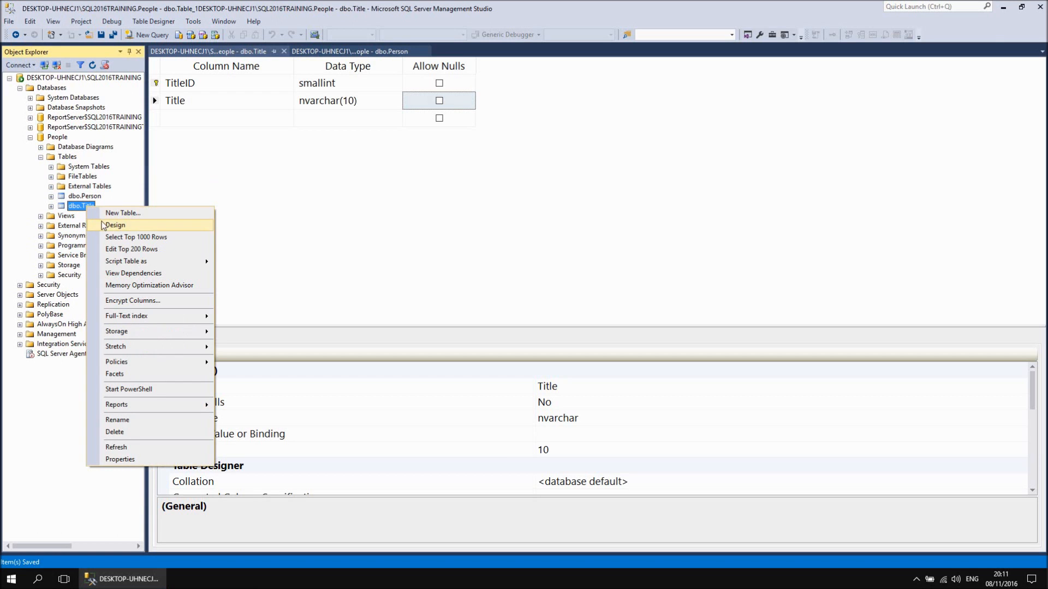
# Open dbo.Title's top 200 rows for editing in the Title column.
pyautogui.click(123, 250)
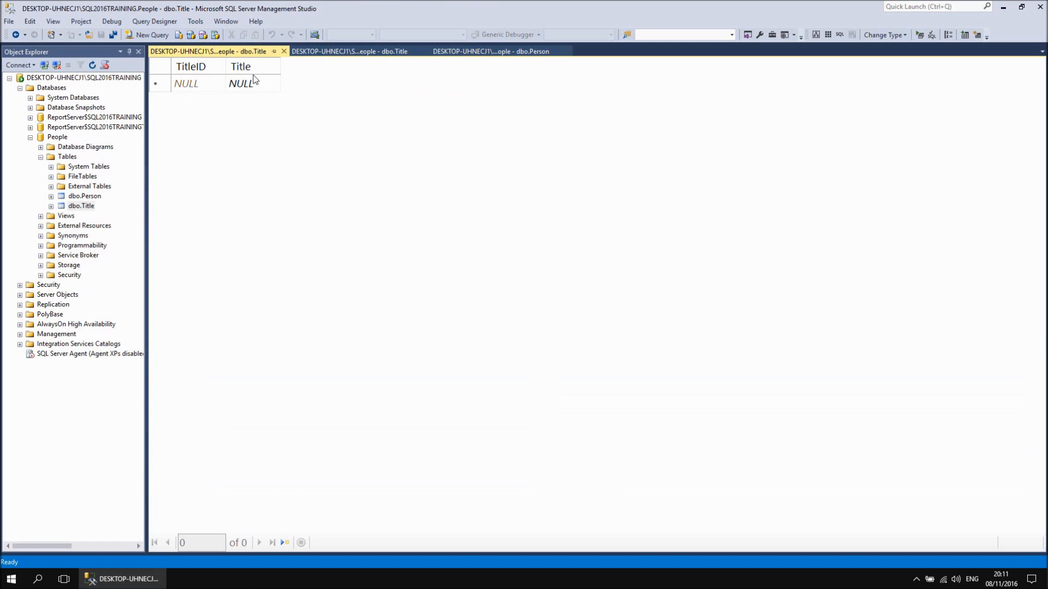
pyautogui.click(206, 83)
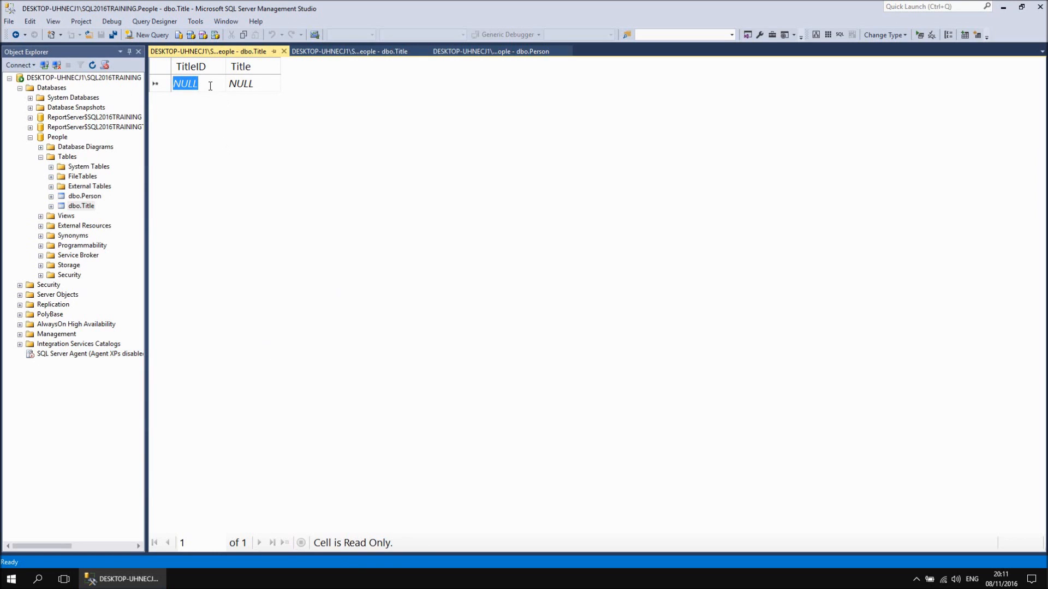
pyautogui.click(254, 89)
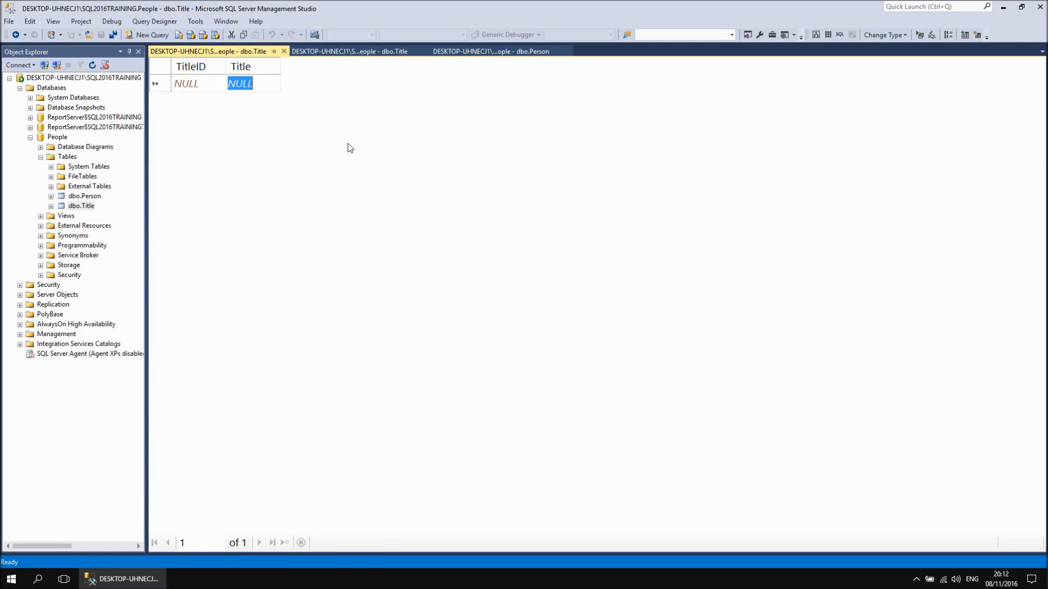
# Enter titles Mr, Mrs, Ms, Miss, Doctor and Professor, getting TitleIDs 1 to 6.
pyautogui.write('Mr')
pyautogui.press('Return')
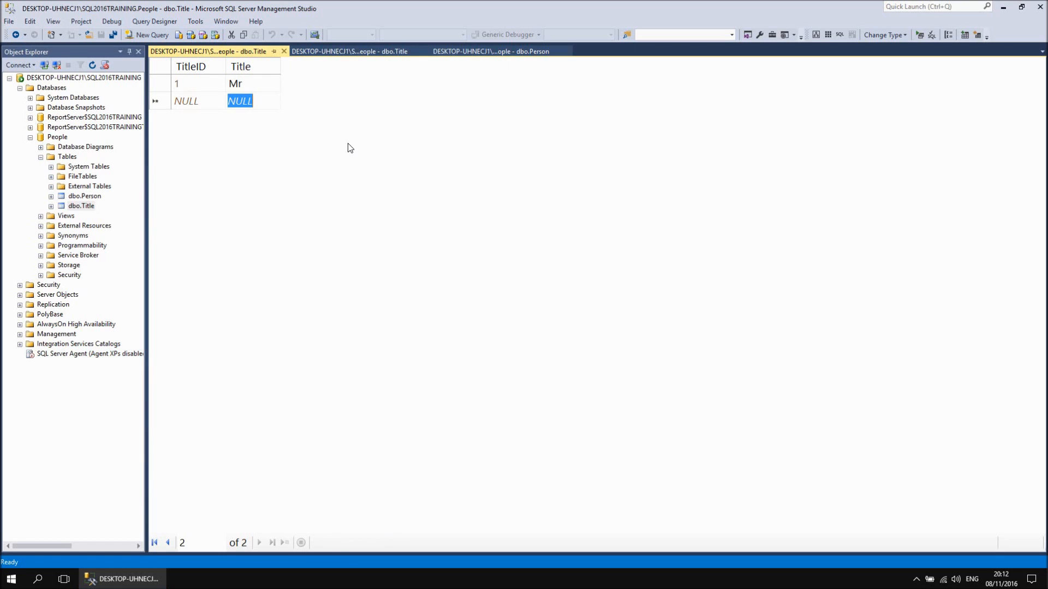
pyautogui.write('Mrs')
pyautogui.press('Return')
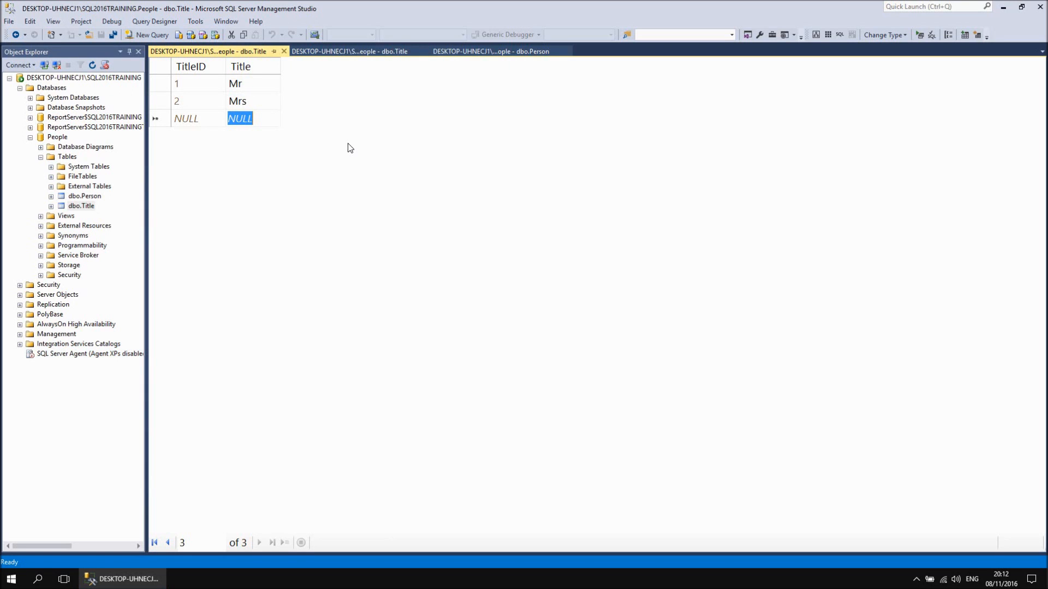
pyautogui.write('Ms')
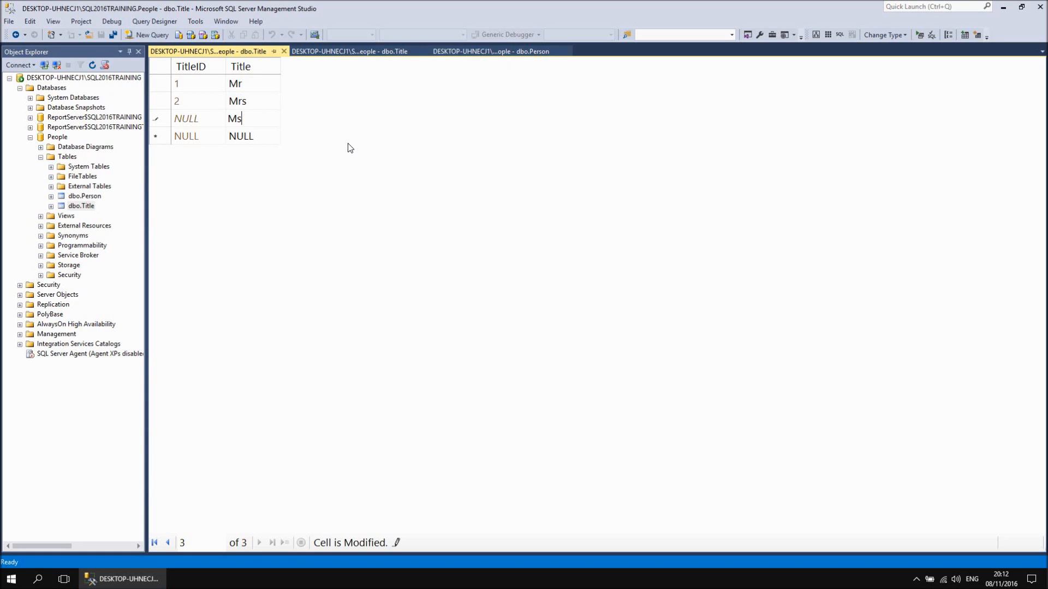
pyautogui.press('Return')
pyautogui.write('Miss')
pyautogui.press('Return')
pyautogui.write('Doctor')
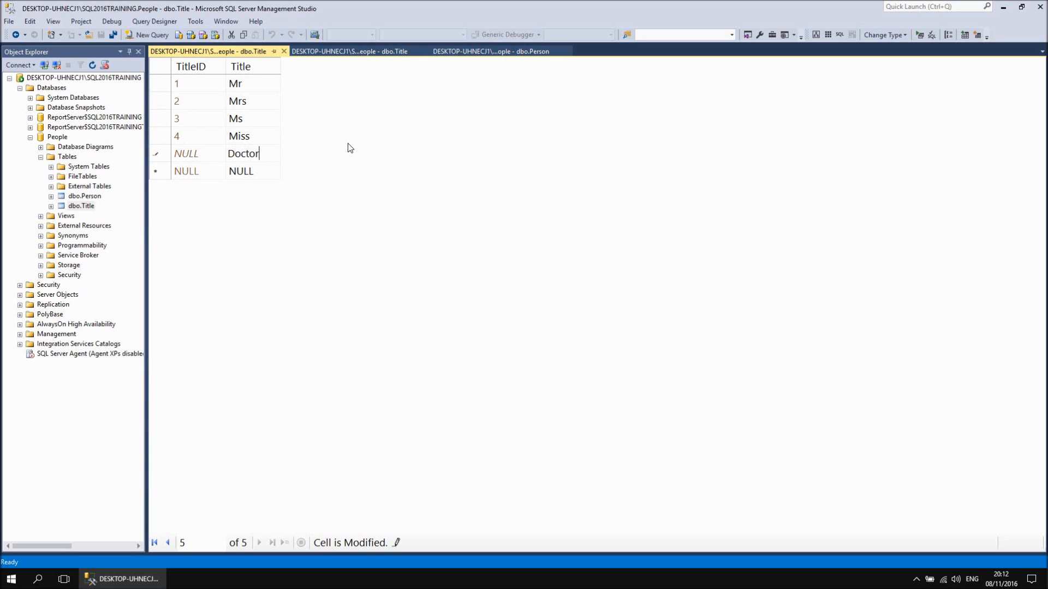
pyautogui.press('Return')
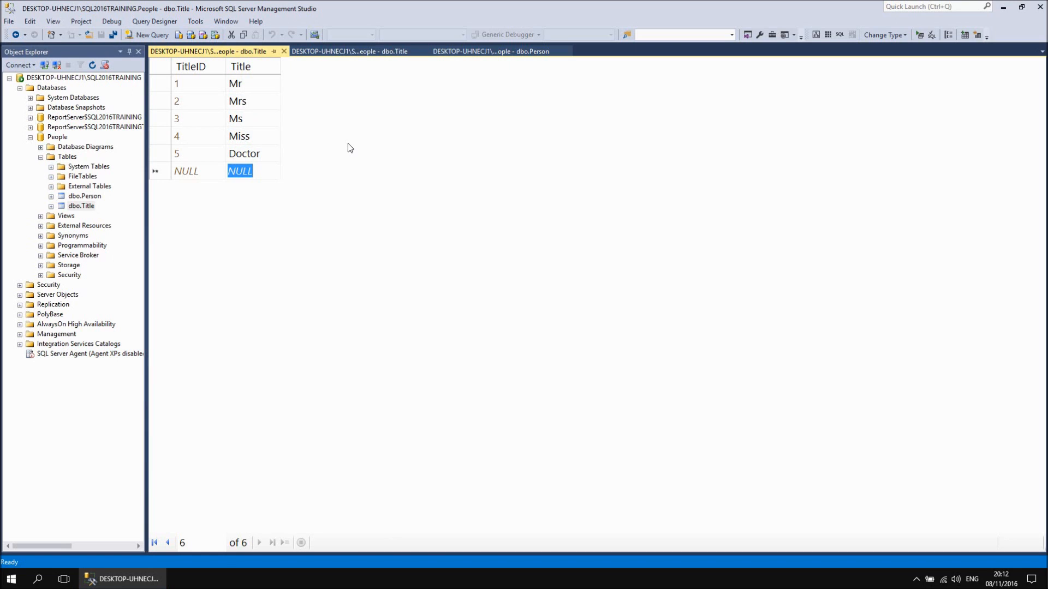
pyautogui.write('Professor')
pyautogui.press('Return')
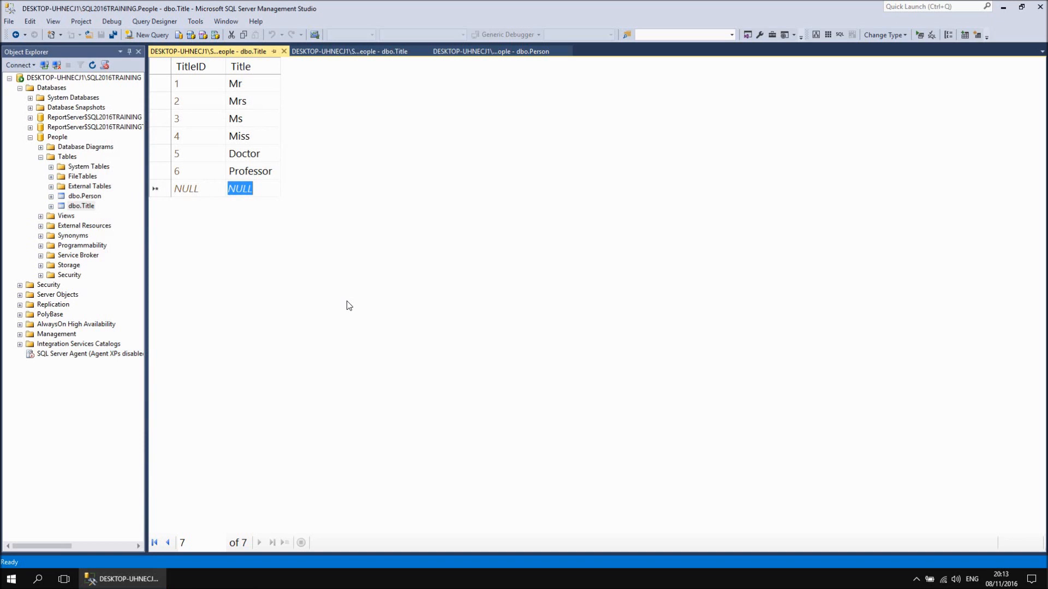
# Insert a new column named TitleID into the dbo.Person design.
pyautogui.click(483, 52)
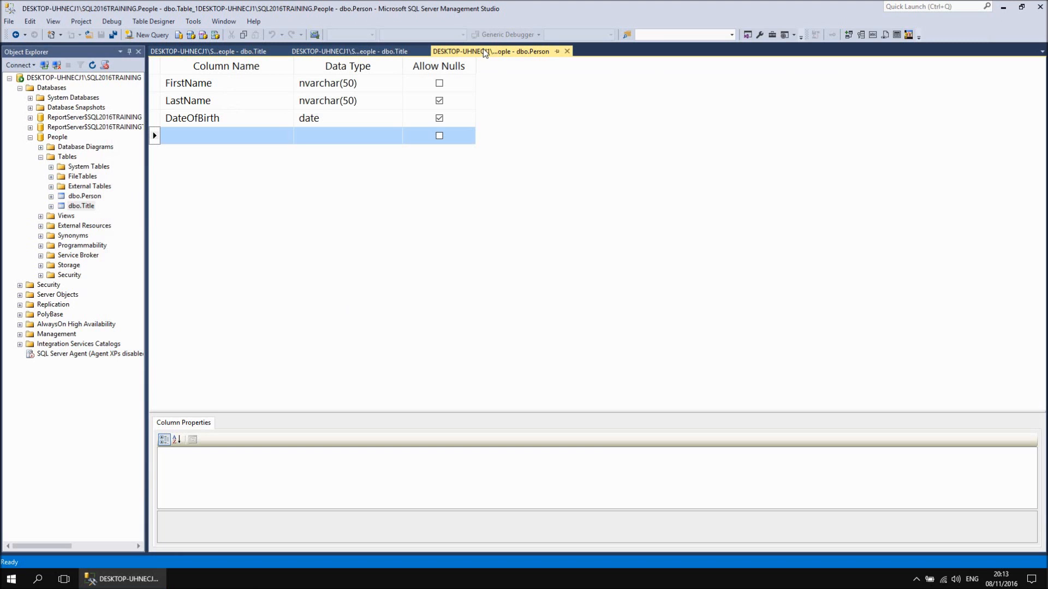
pyautogui.rightClick(99, 196)
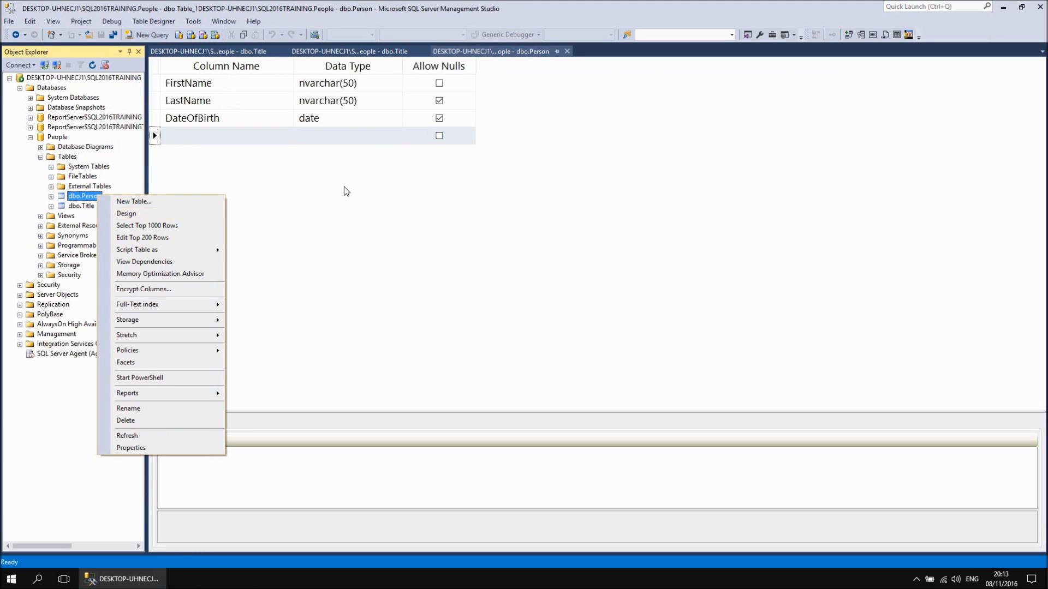
pyautogui.click(208, 136)
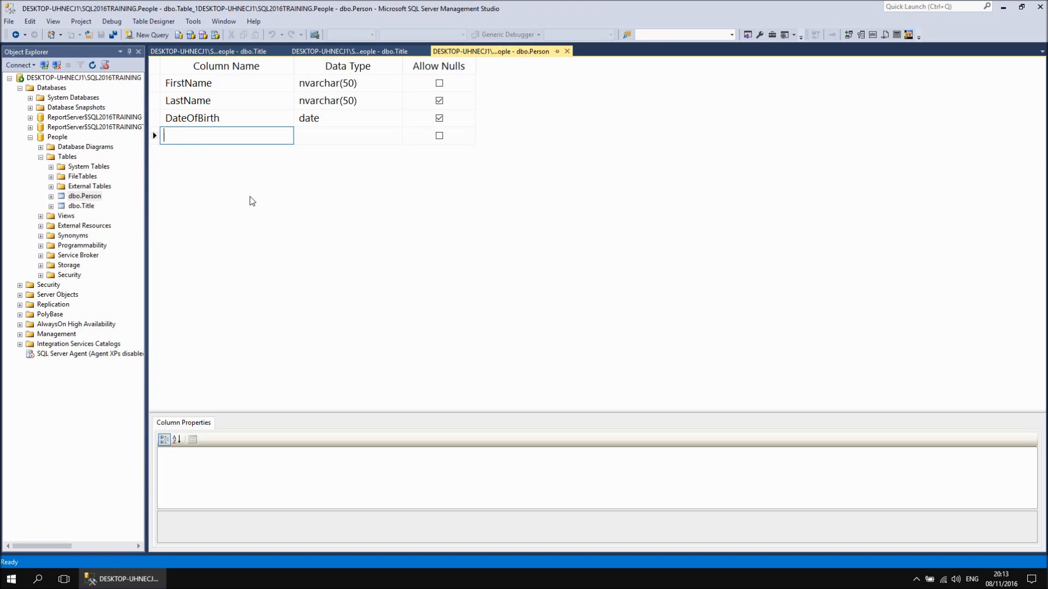
pyautogui.write('TitleID')
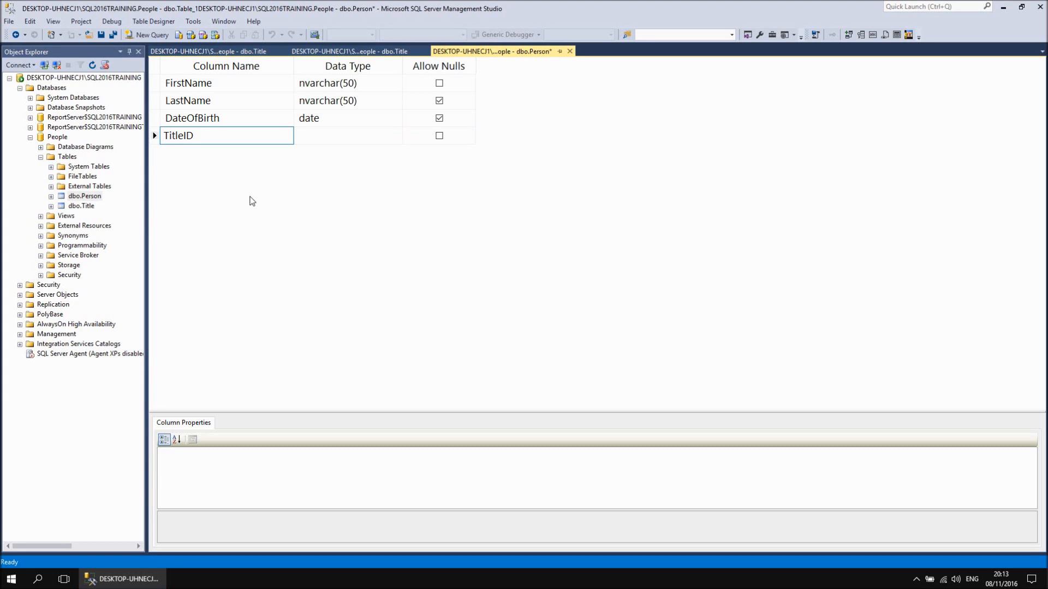
pyautogui.press('Tab')
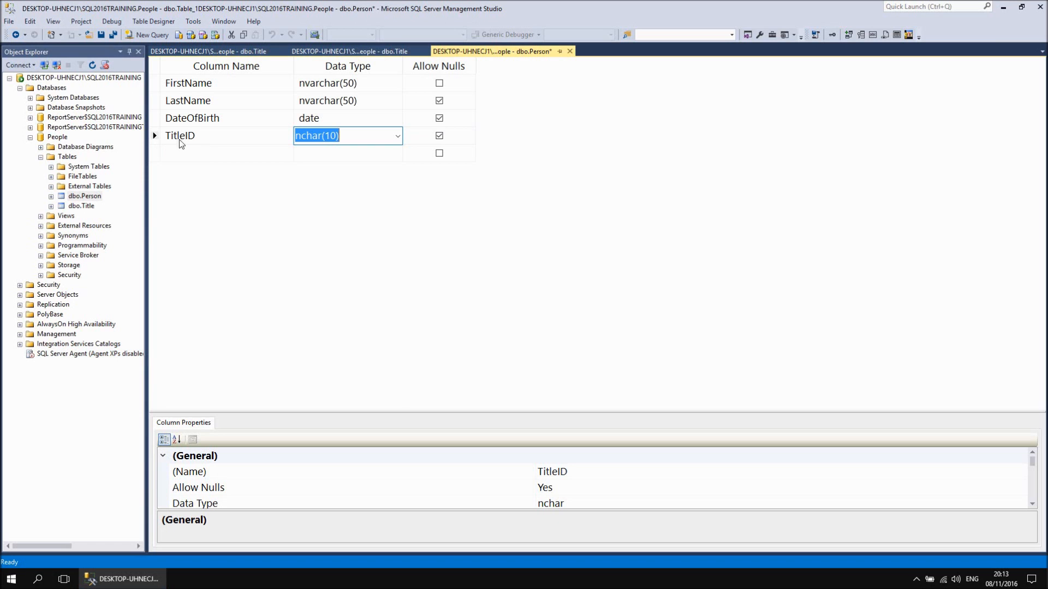
# Compare against dbo.Title's TitleID type and tidy the Person table's TitleID column name.
pyautogui.click(344, 52)
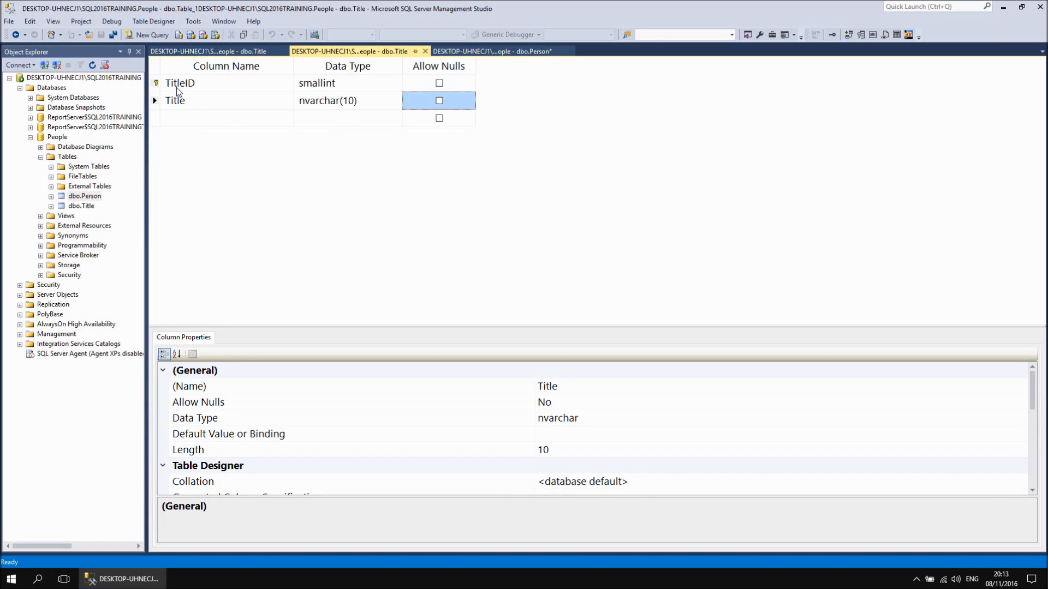
pyautogui.click(470, 51)
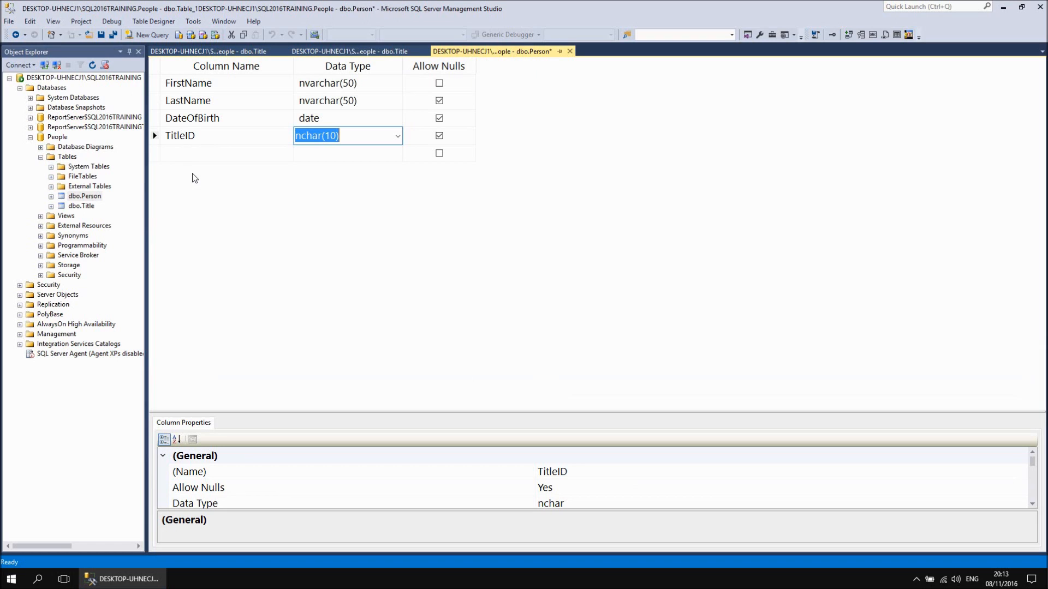
pyautogui.click(167, 138)
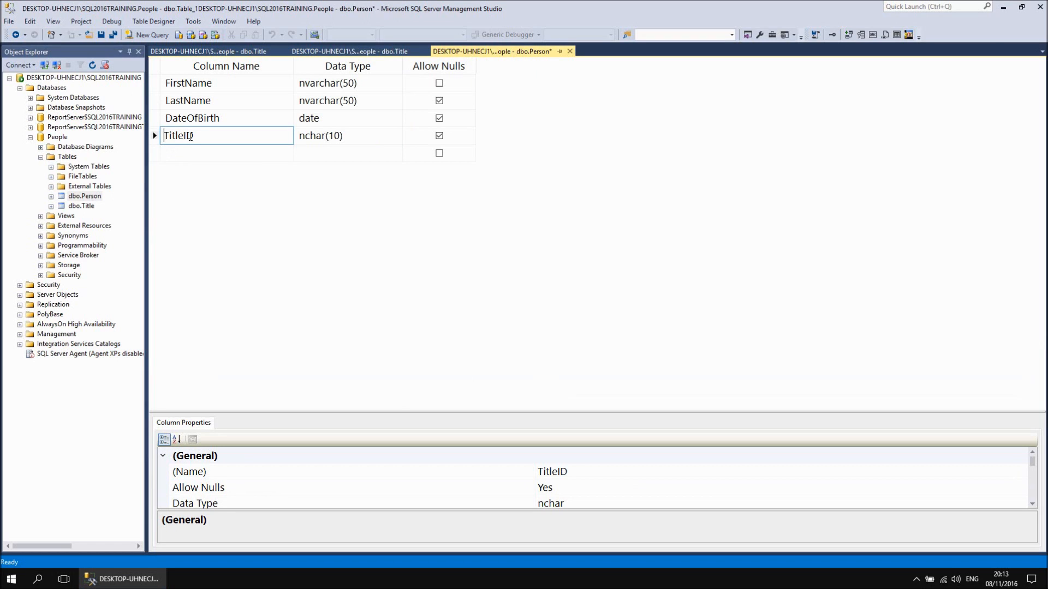
pyautogui.write('Person')
pyautogui.press('BackSpace')
pyautogui.press('BackSpace')
pyautogui.press('BackSpace')
pyautogui.press('BackSpace')
pyautogui.press('BackSpace')
pyautogui.press('BackSpace')
pyautogui.press('Tab')
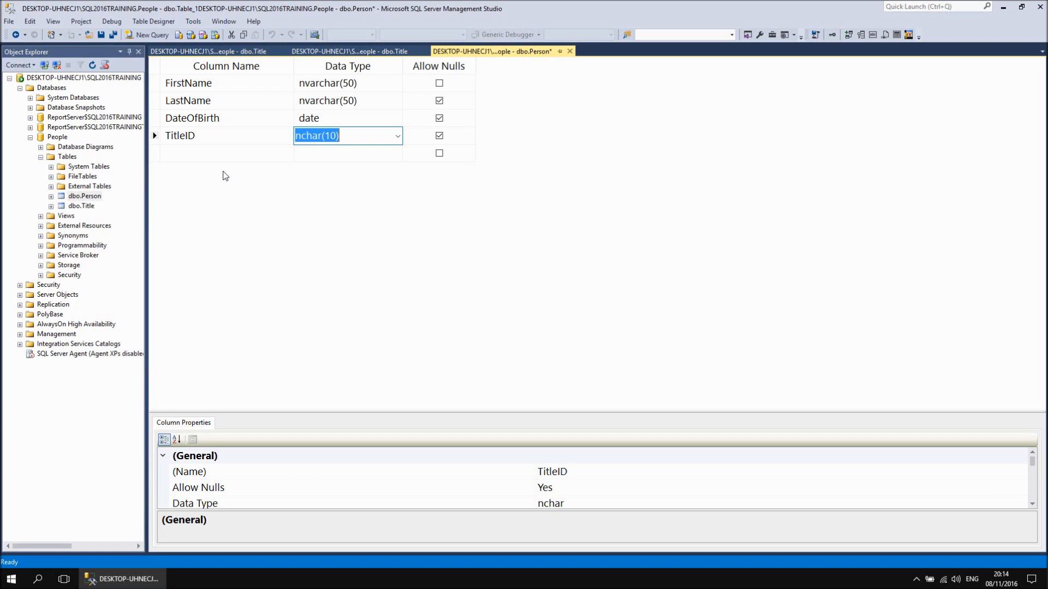
pyautogui.click(369, 52)
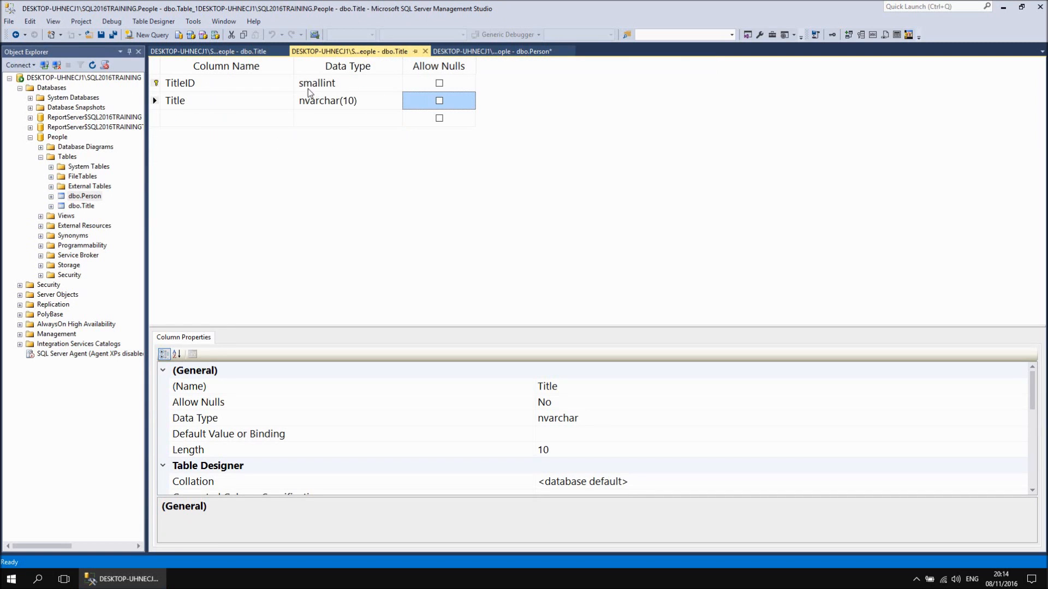
# Set dbo.Person's TitleID data type to smallint to match dbo.Title.
pyautogui.click(448, 52)
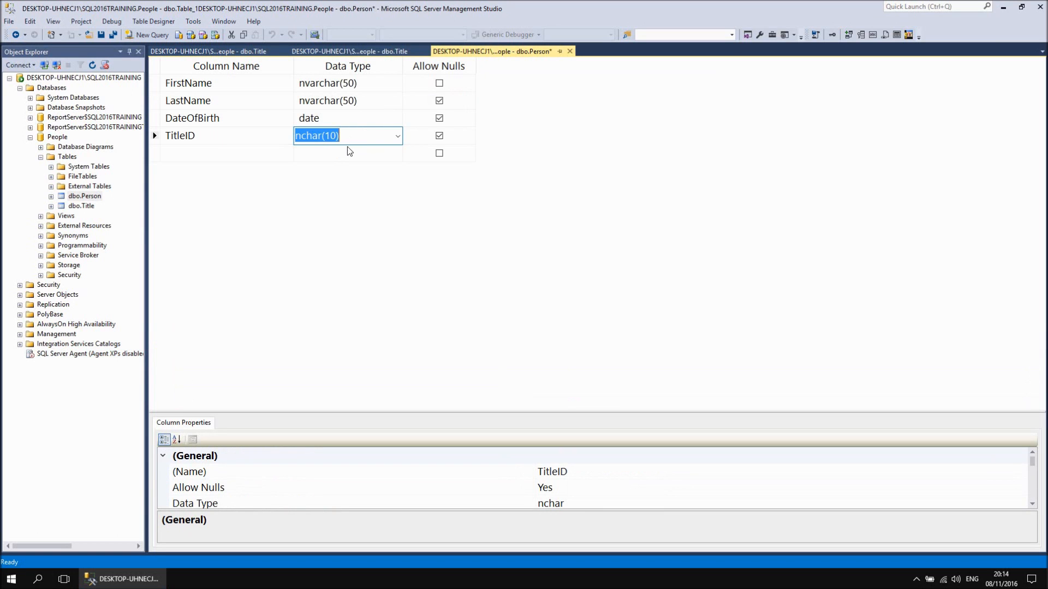
pyautogui.write('smal')
pyautogui.press('Tab')
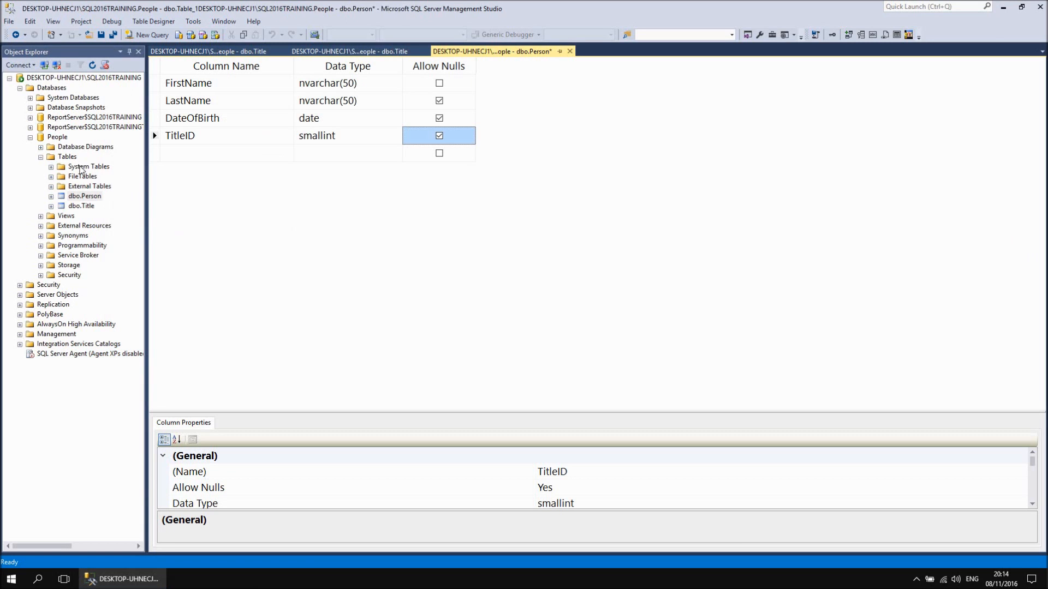
# Start a new table design whose first column is HobbyID of type int.
pyautogui.rightClick(60, 157)
pyautogui.moveTo(89, 166)
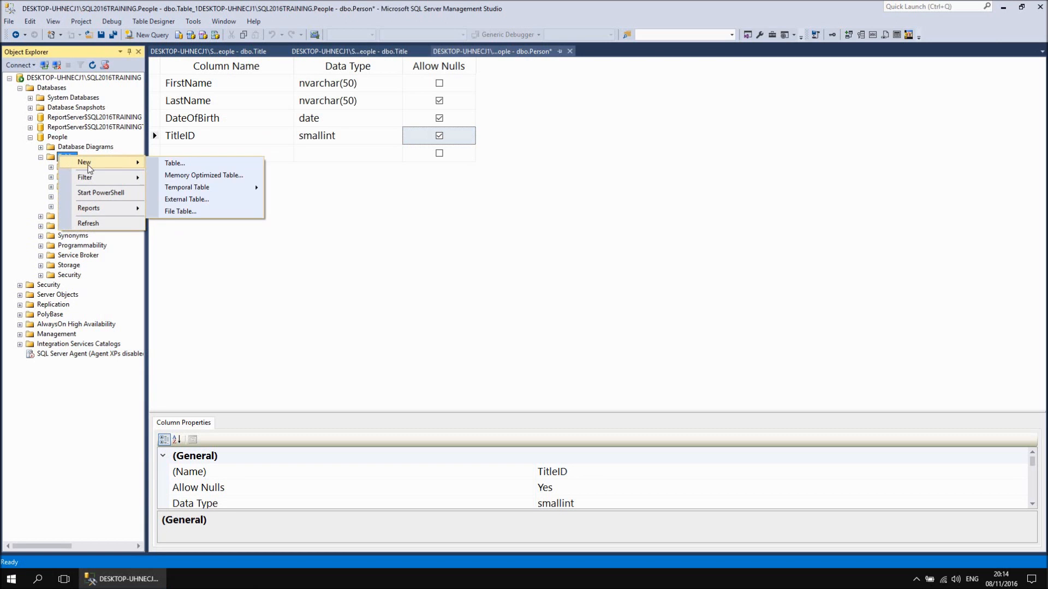
pyautogui.click(175, 162)
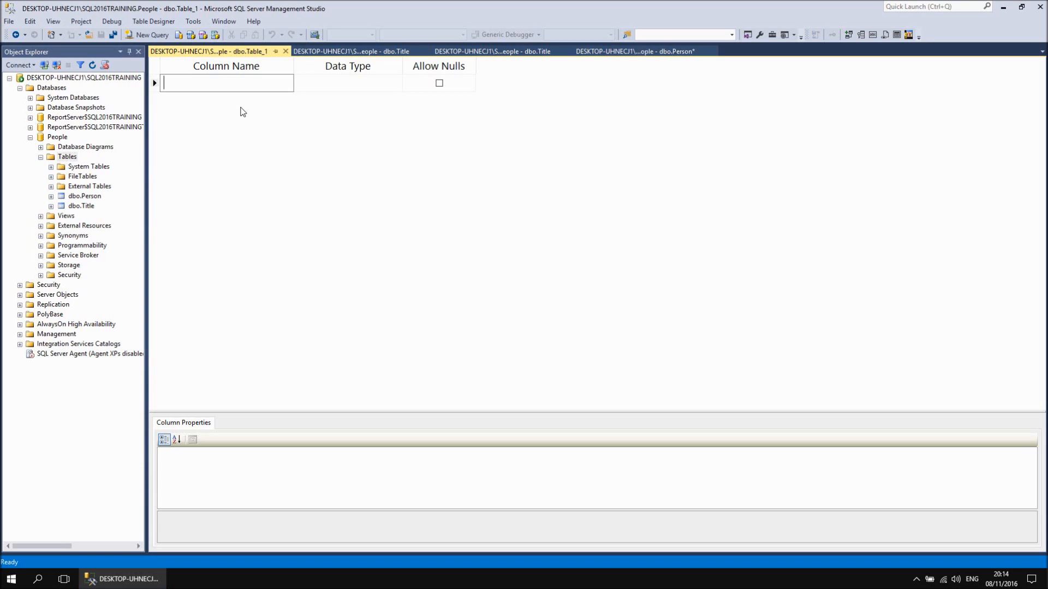
pyautogui.write('HobbyID')
pyautogui.press('Tab')
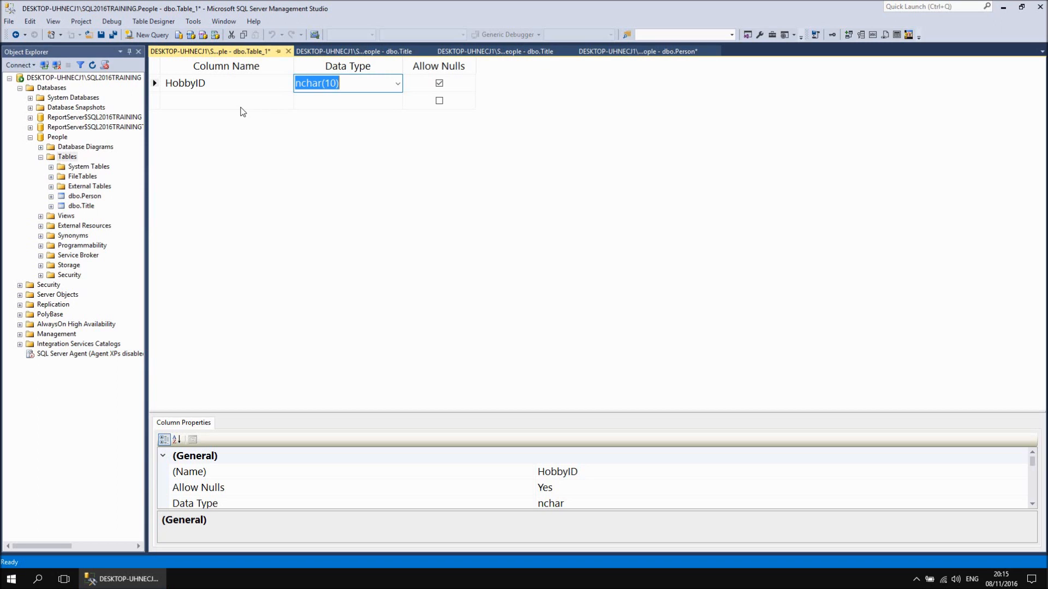
pyautogui.write('int')
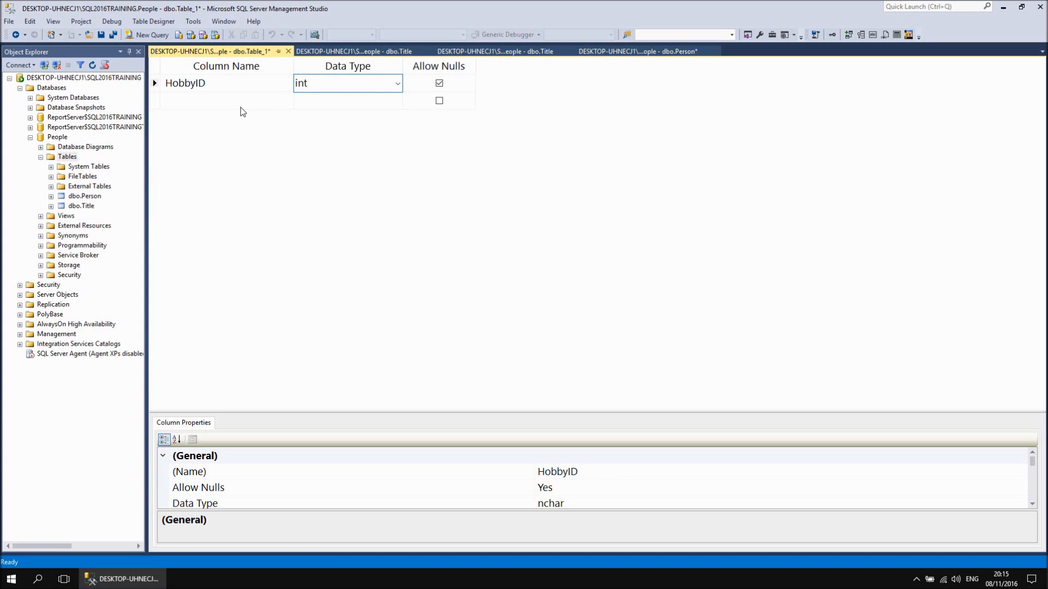
pyautogui.press('Tab')
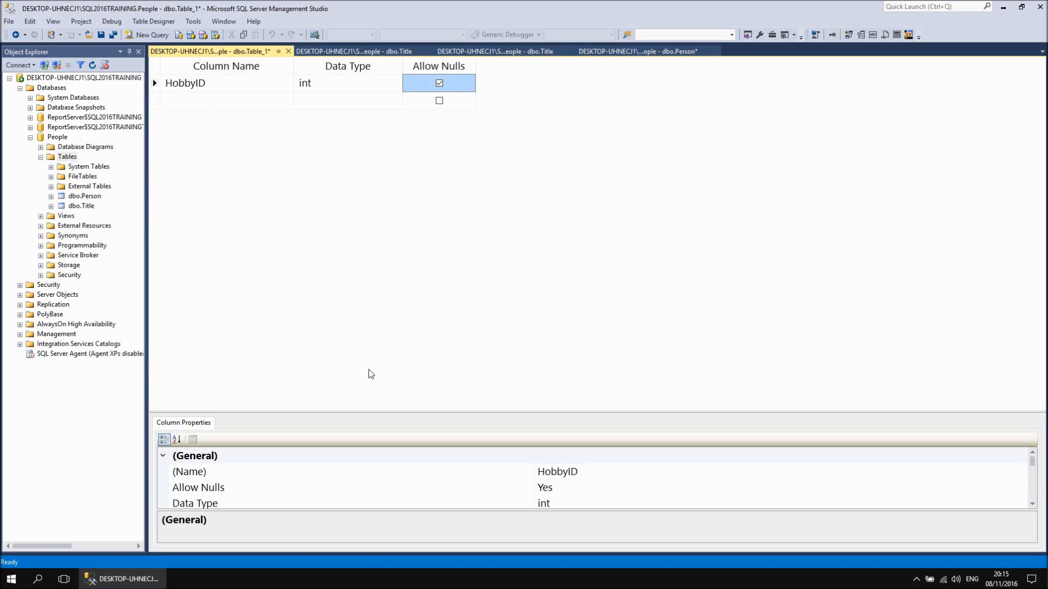
# Make HobbyID a non-nullable identity column with seed 1 and increment 1.
pyautogui.moveTo(385, 411); pyautogui.dragTo(396, 303)
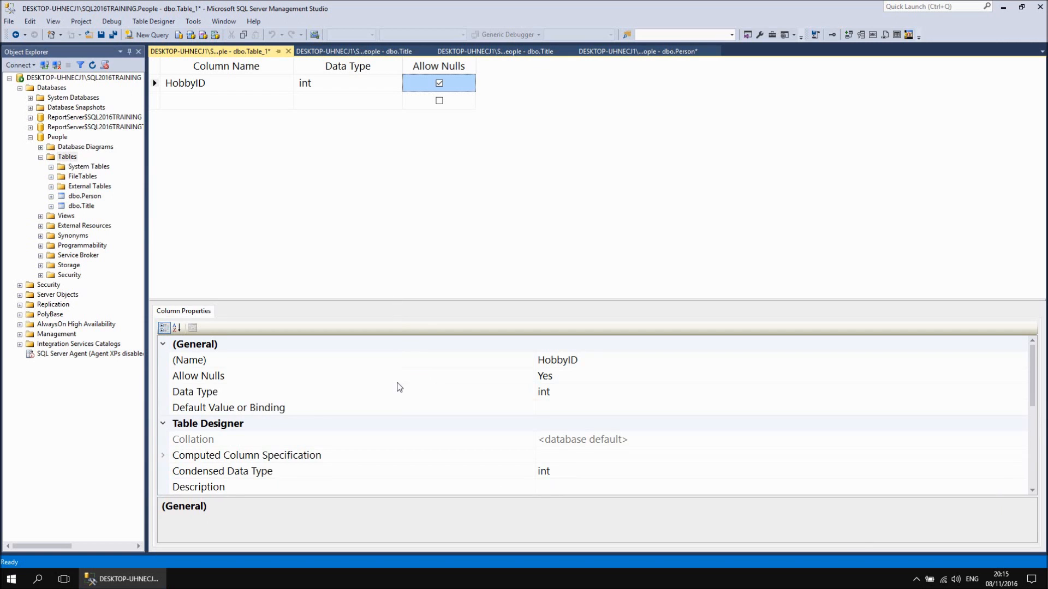
pyautogui.scroll(-1, 401, 410)
pyautogui.scroll(-3, 401, 409)
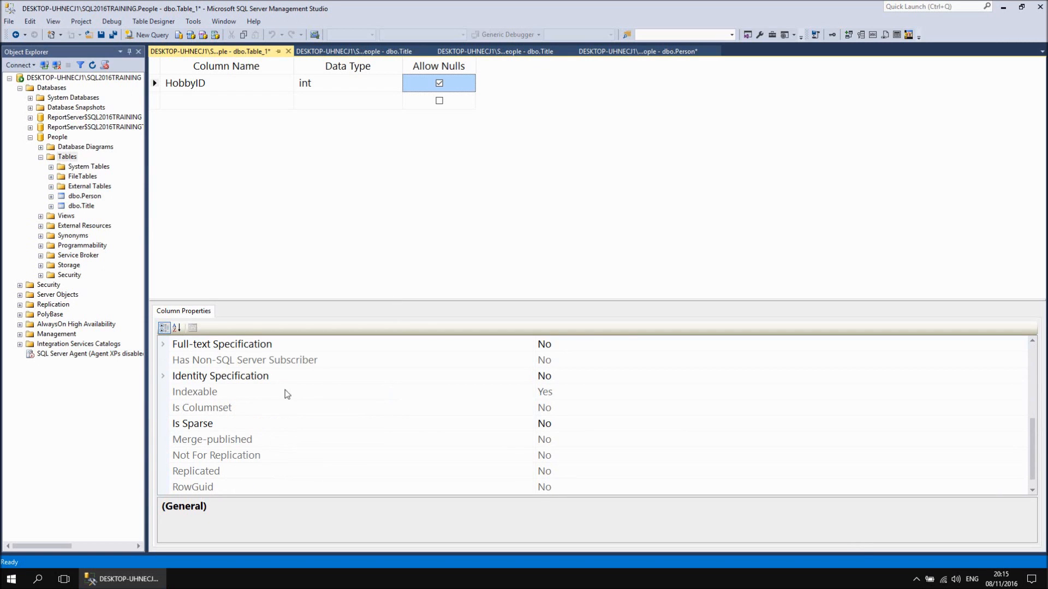
pyautogui.click(163, 376)
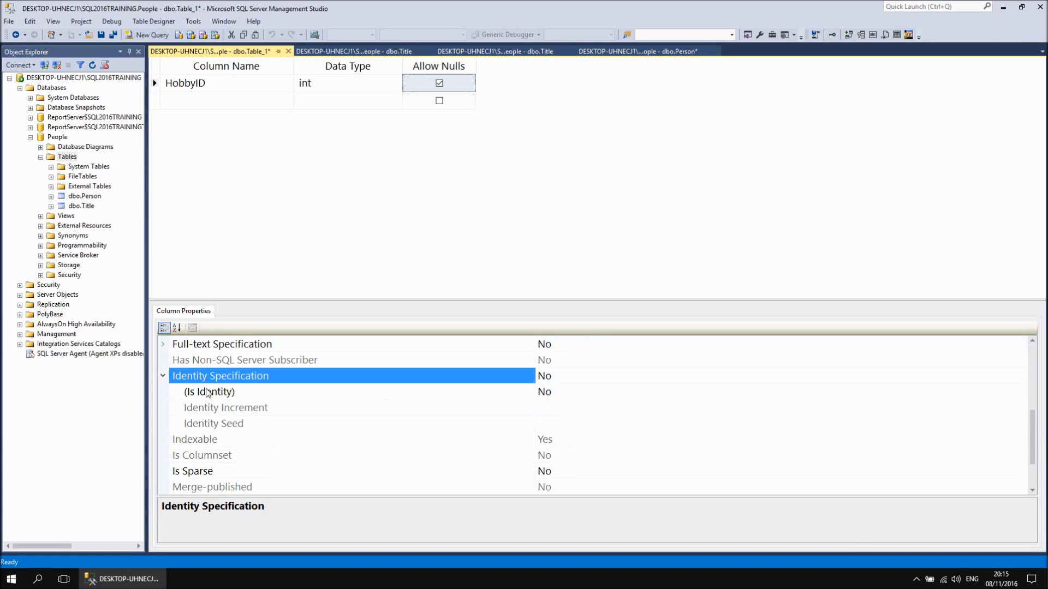
pyautogui.doubleClick(546, 392)
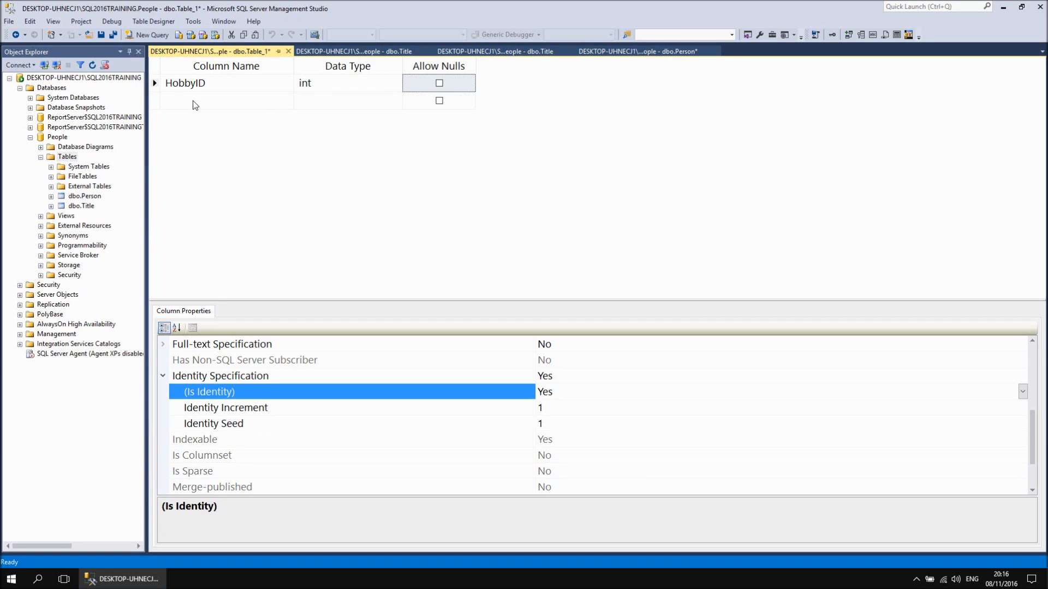
# Set HobbyID as primary key and add a non-nullable Hobby nvarchar(100) column.
pyautogui.rightClick(154, 84)
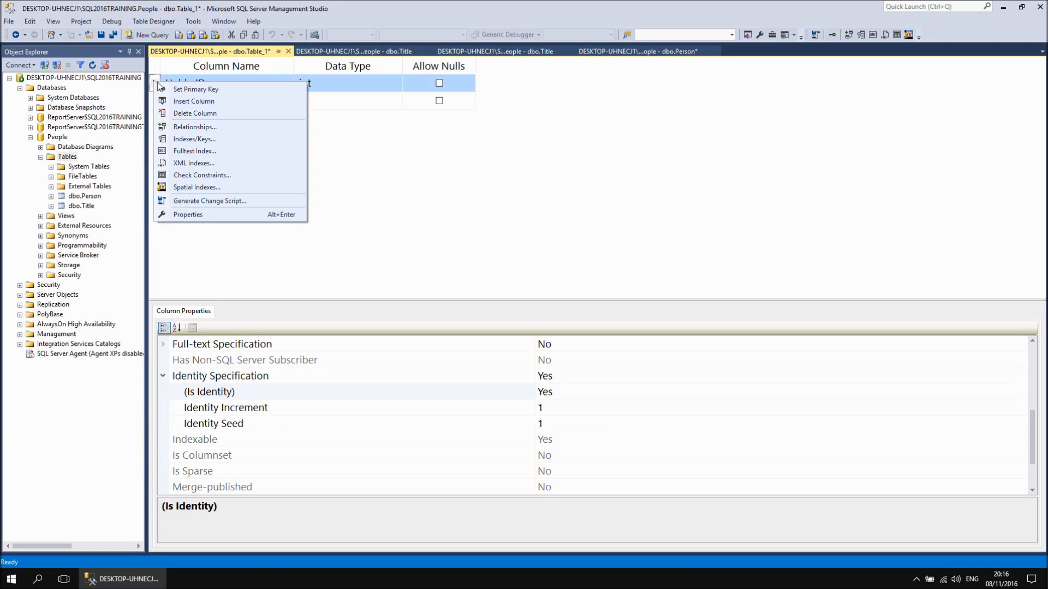
pyautogui.click(175, 90)
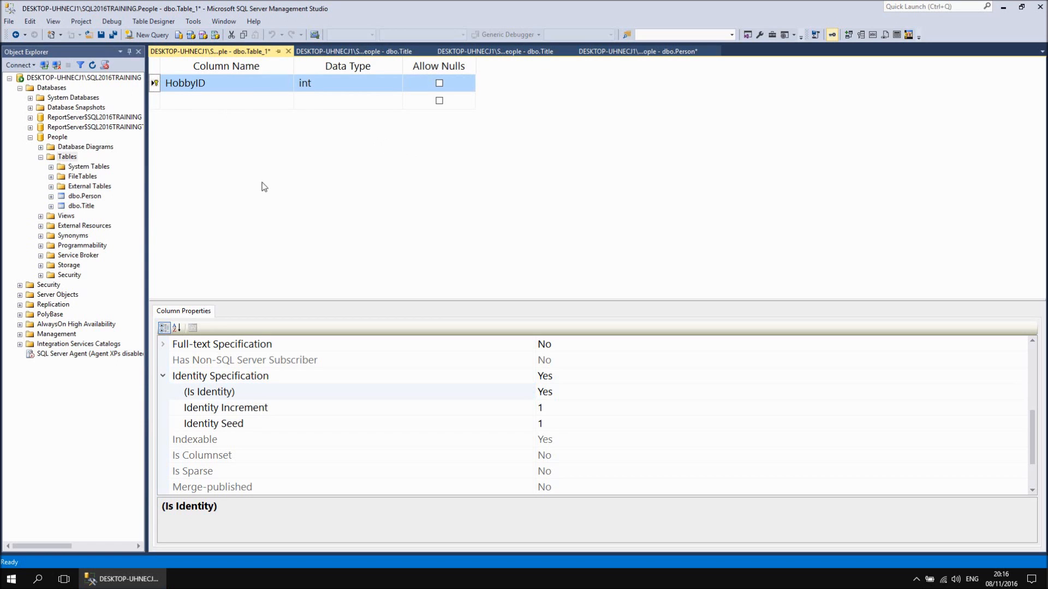
pyautogui.click(206, 101)
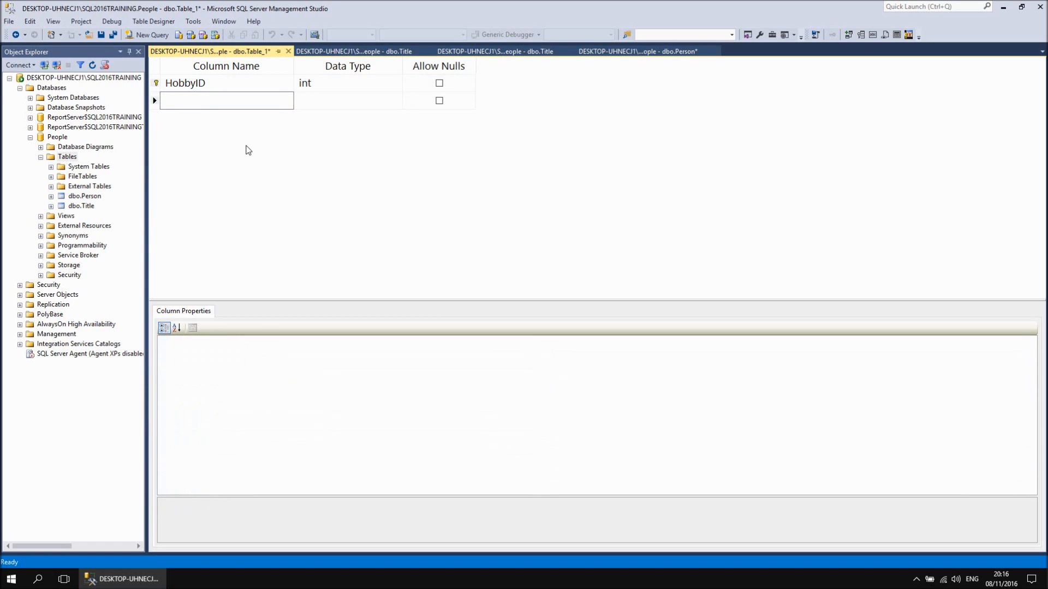
pyautogui.write('Hobby')
pyautogui.press('Tab')
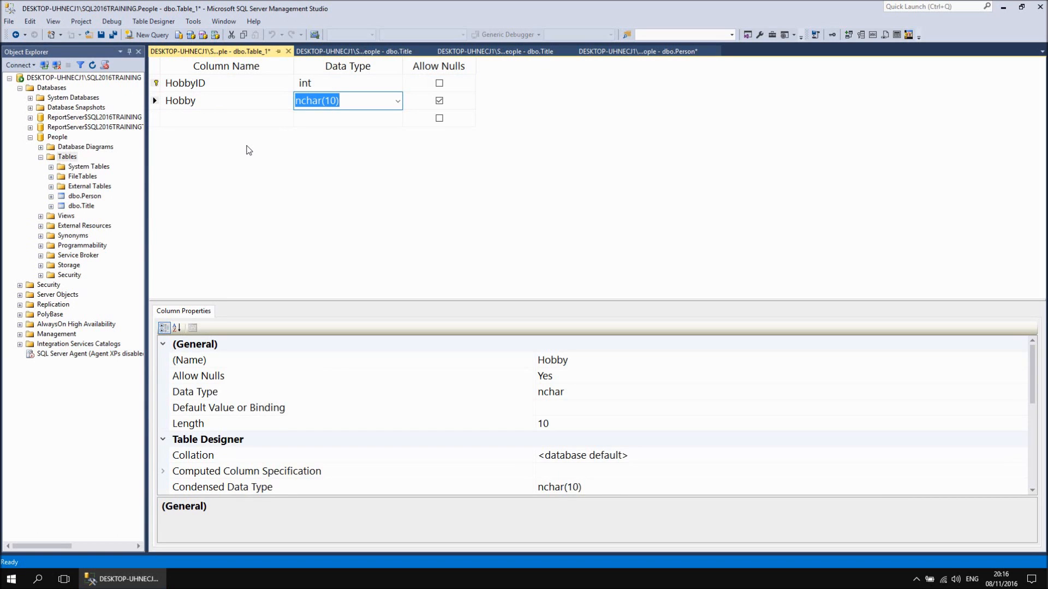
pyautogui.write('nvar')
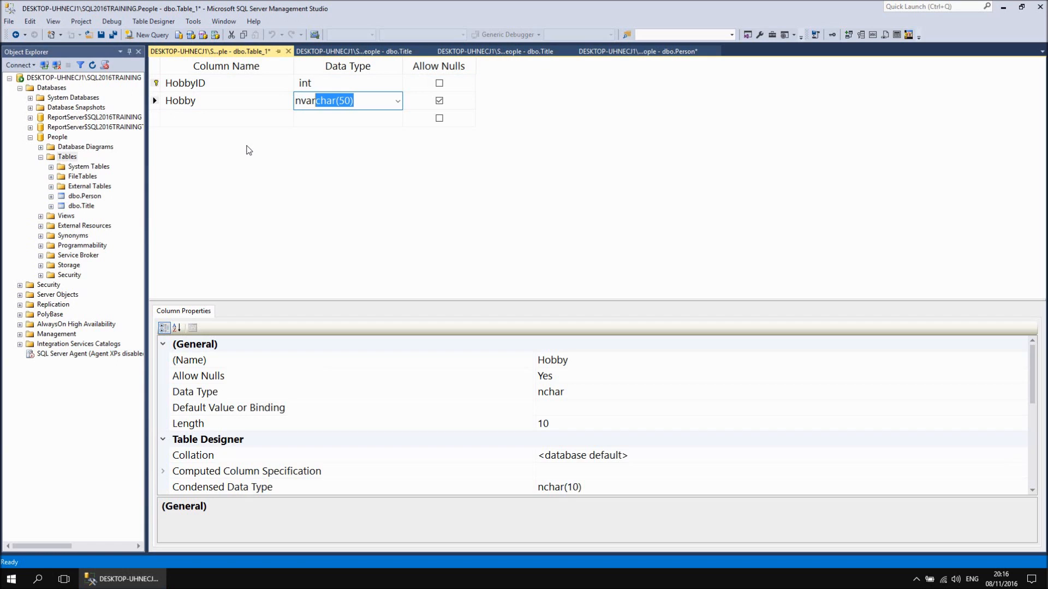
pyautogui.click(347, 101)
pyautogui.press('BackSpace')
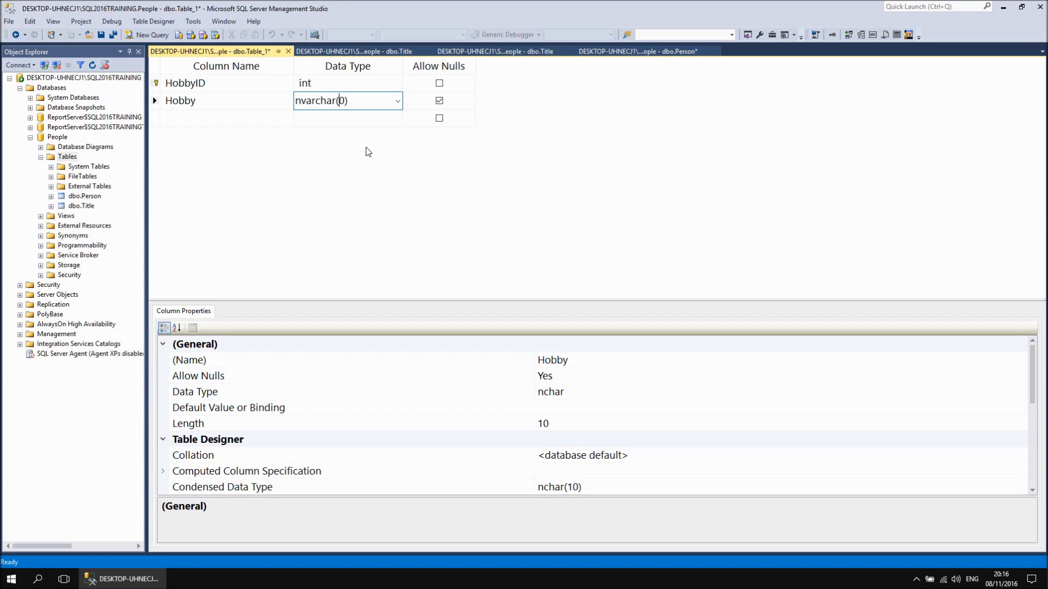
pyautogui.write('10')
pyautogui.click(444, 103)
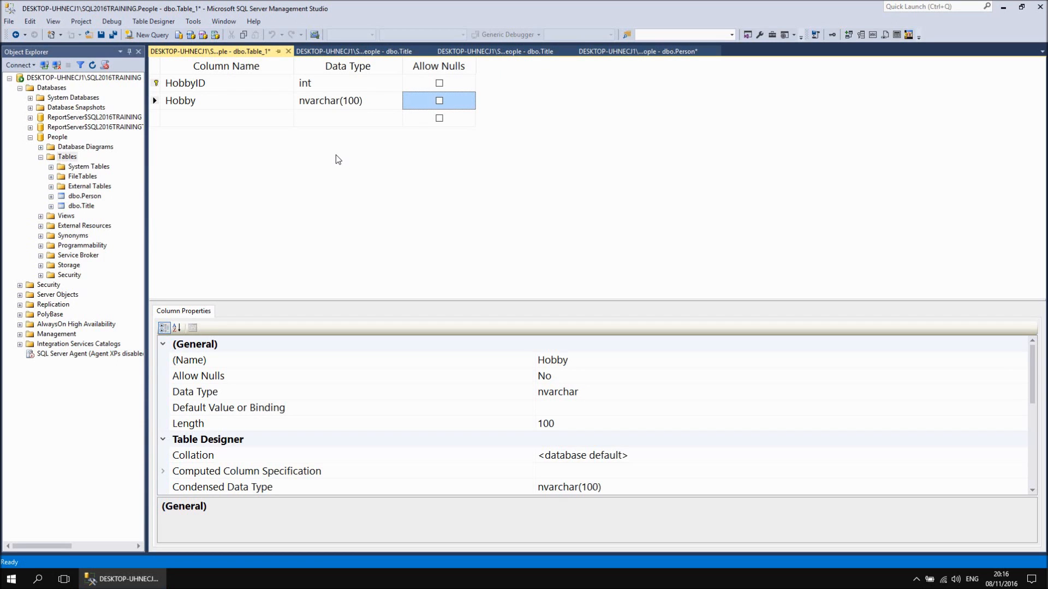
# Save the new table under the name Hobby.
pyautogui.click(102, 35)
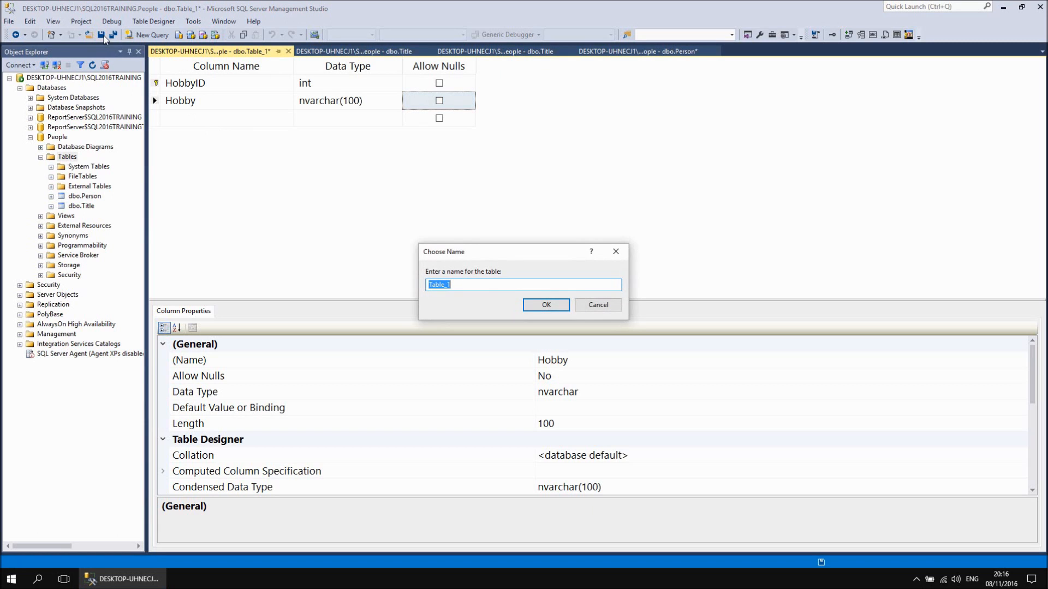
pyautogui.write('Hobby')
pyautogui.click(546, 304)
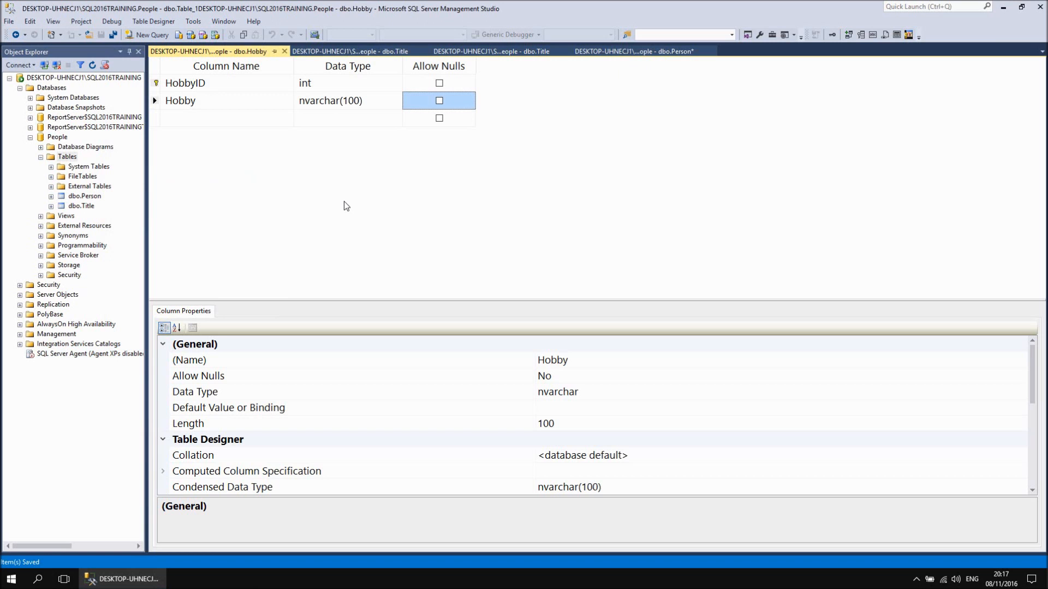
# Close the Hobby designer and refresh Tables so dbo.Hobby is listed.
pyautogui.click(284, 52)
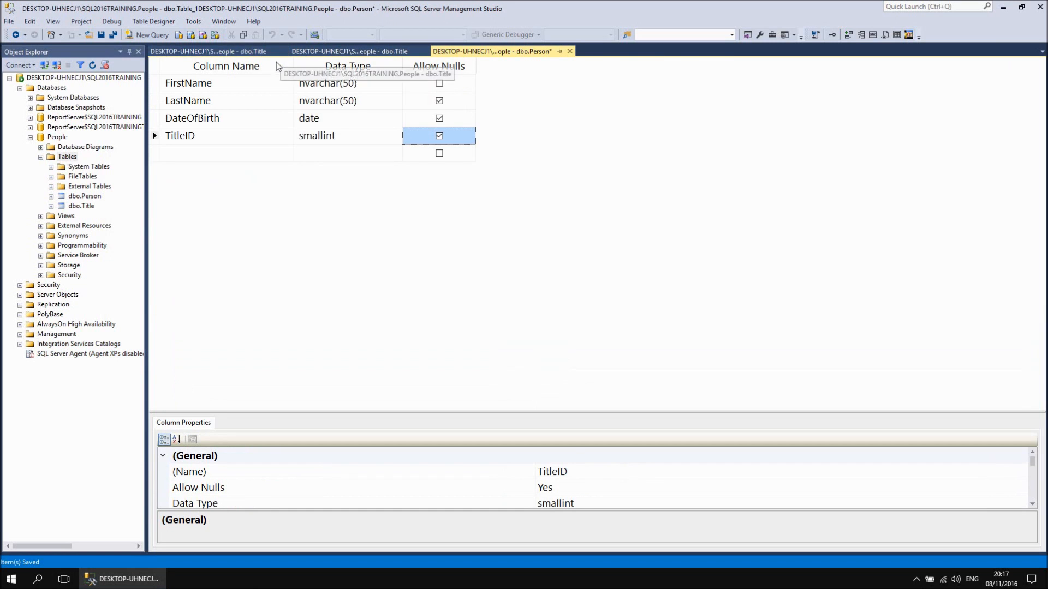
pyautogui.rightClick(63, 156)
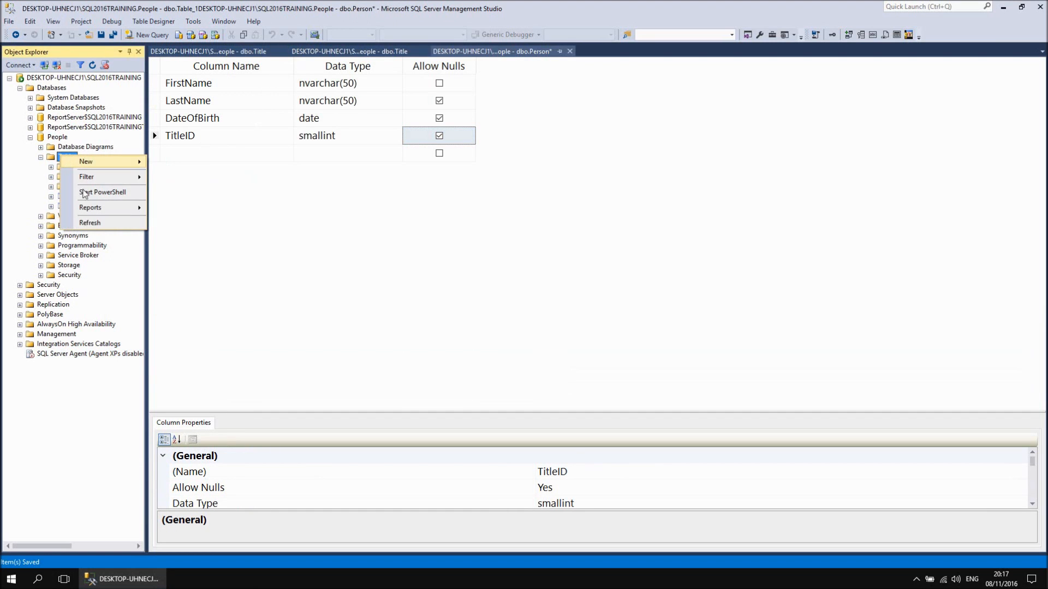
pyautogui.click(96, 222)
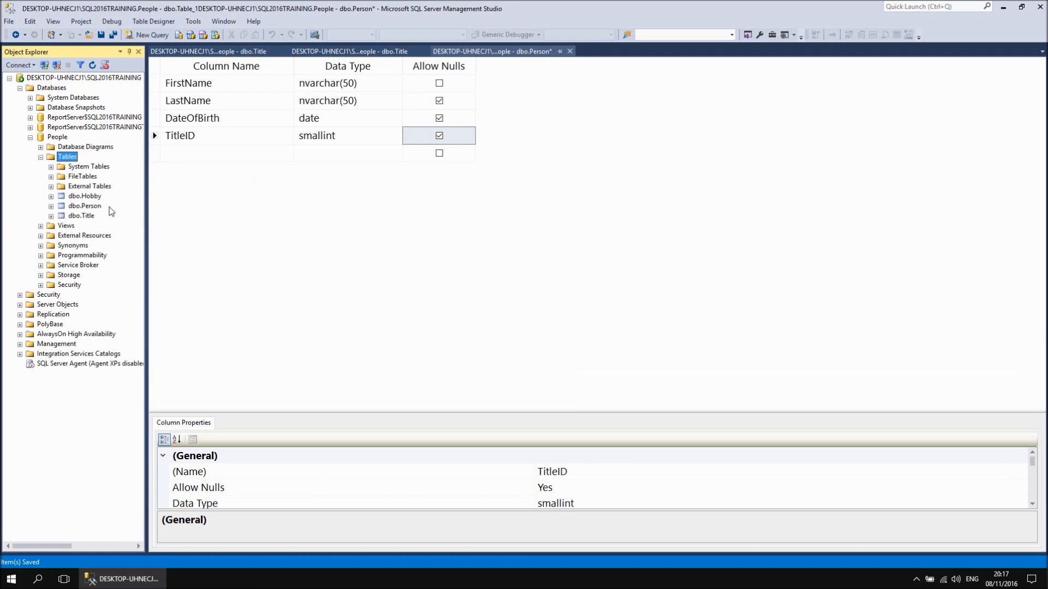
# Open dbo.Hobby's top 200 rows for editing and widen the Hobby column.
pyautogui.rightClick(97, 197)
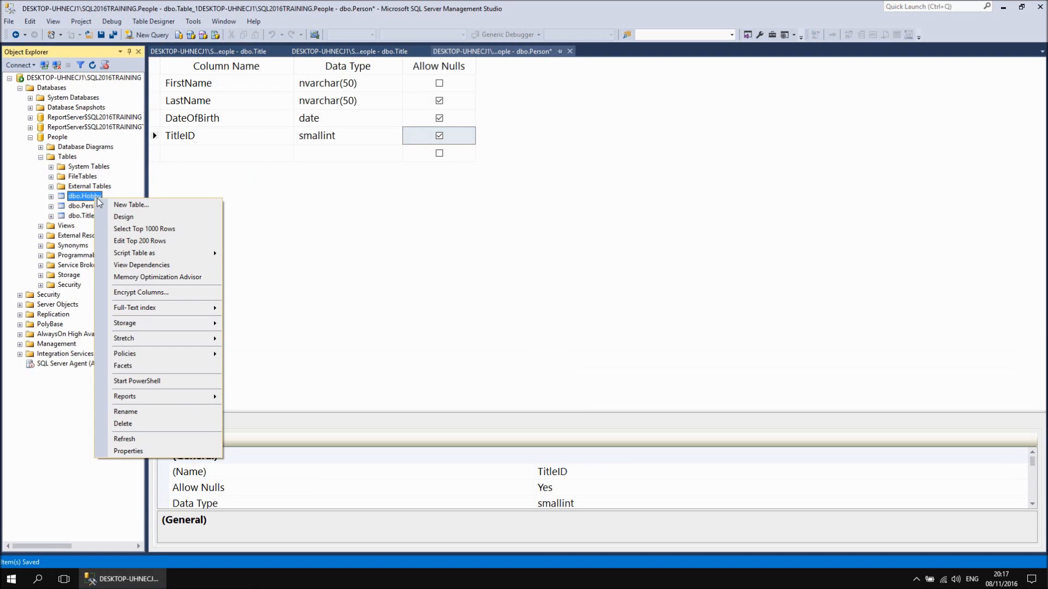
pyautogui.click(147, 240)
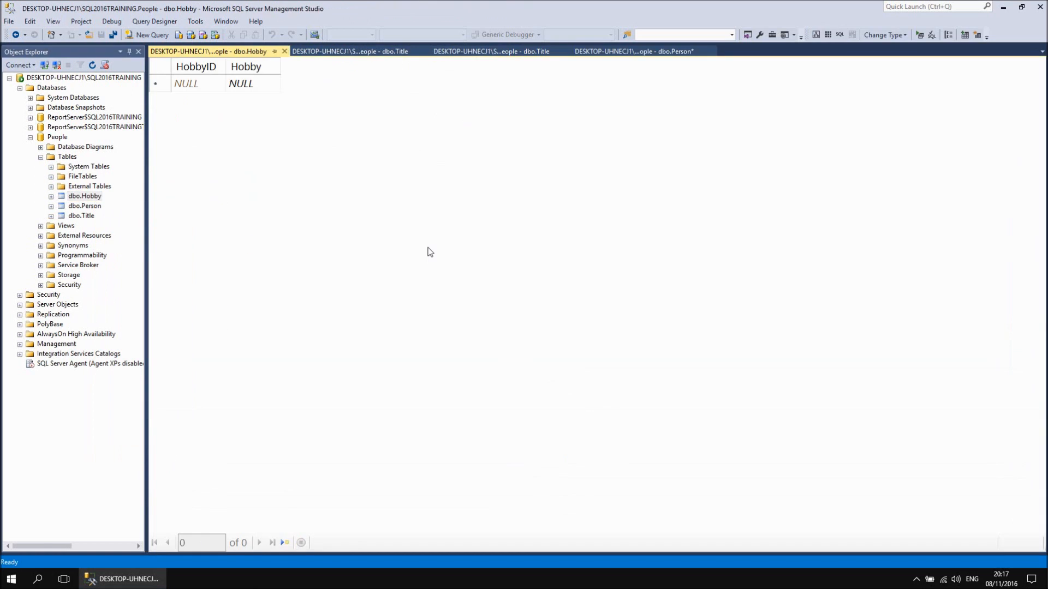
pyautogui.click(195, 85)
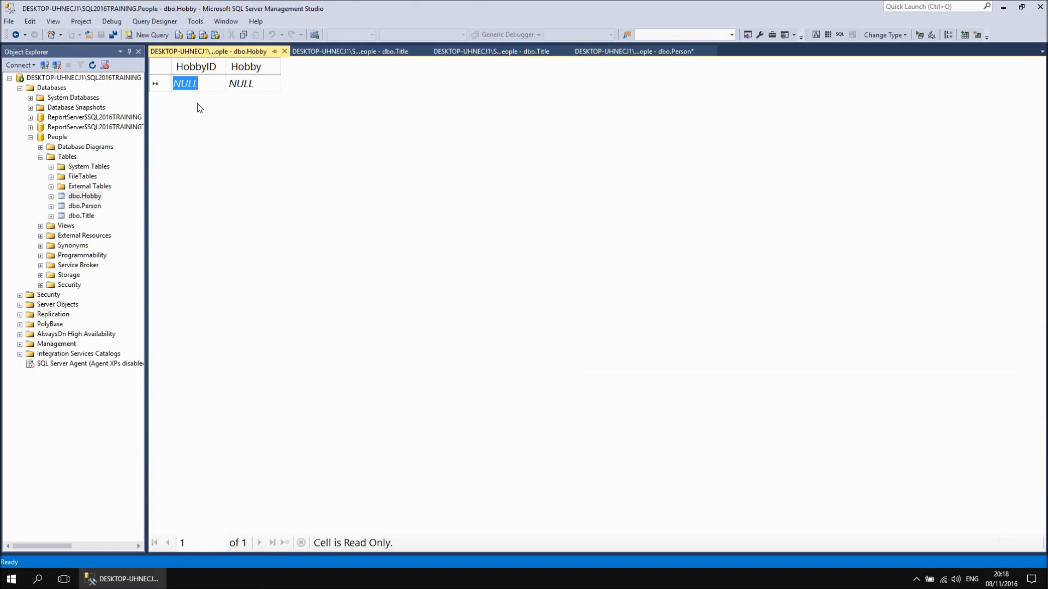
pyautogui.click(253, 85)
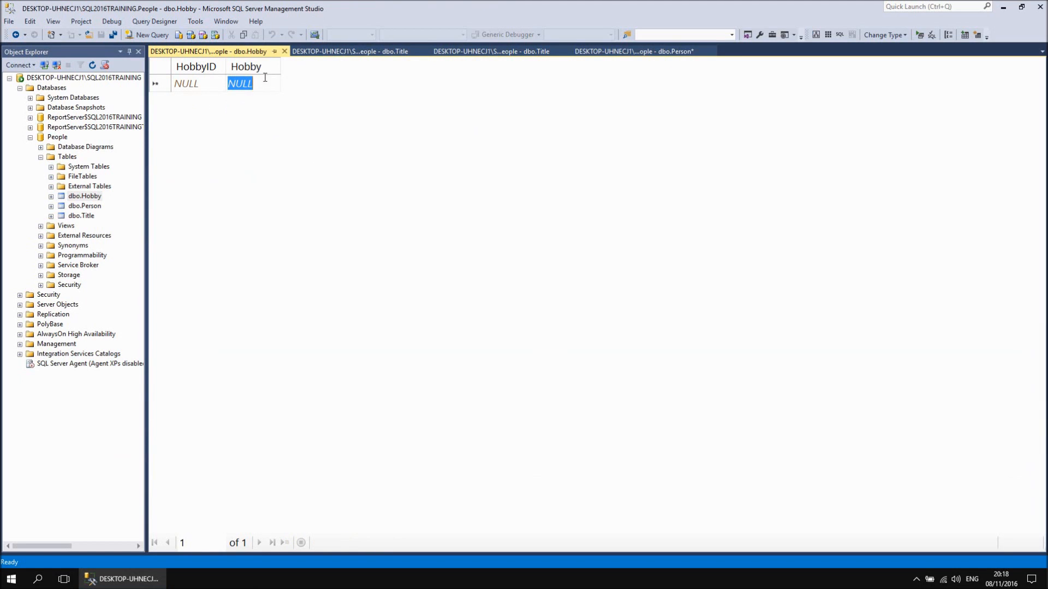
pyautogui.moveTo(279, 66); pyautogui.dragTo(342, 67)
# Enter six hobbies: Creating training videos, Ferrying kids to events, Zorbing, Helicopter lessons, Karate, Walking the dog.
pyautogui.write('C')
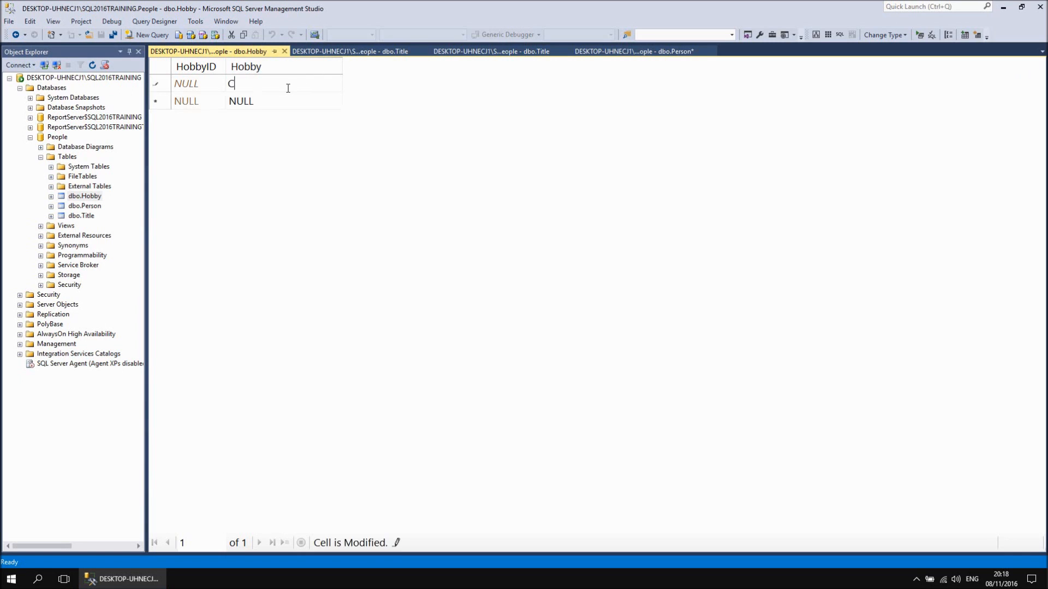
pyautogui.write('reating training videos')
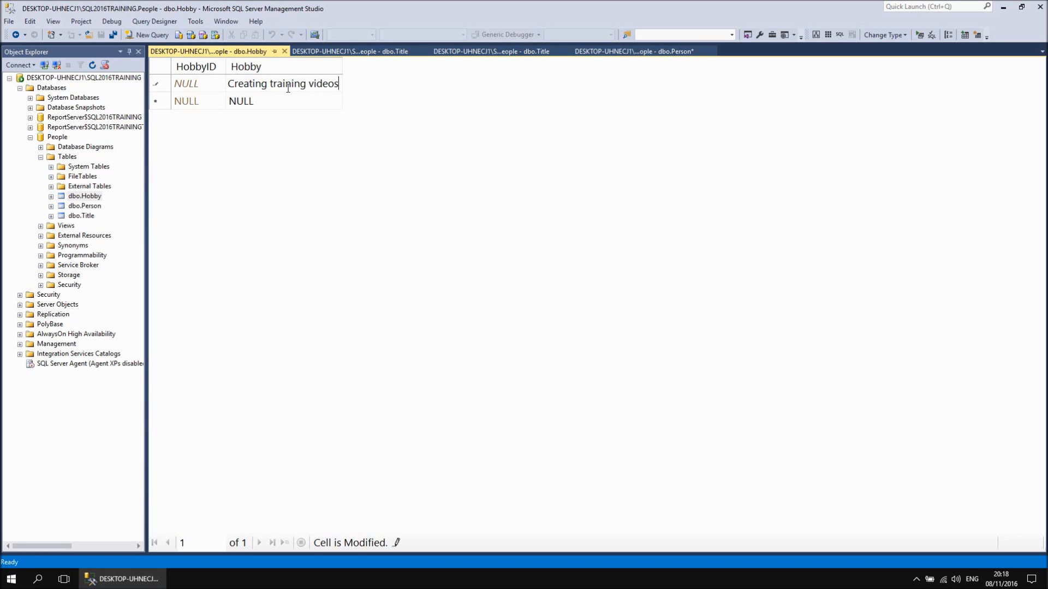
pyautogui.press('Return')
pyautogui.write('Ferrying kids to events')
pyautogui.press('Return')
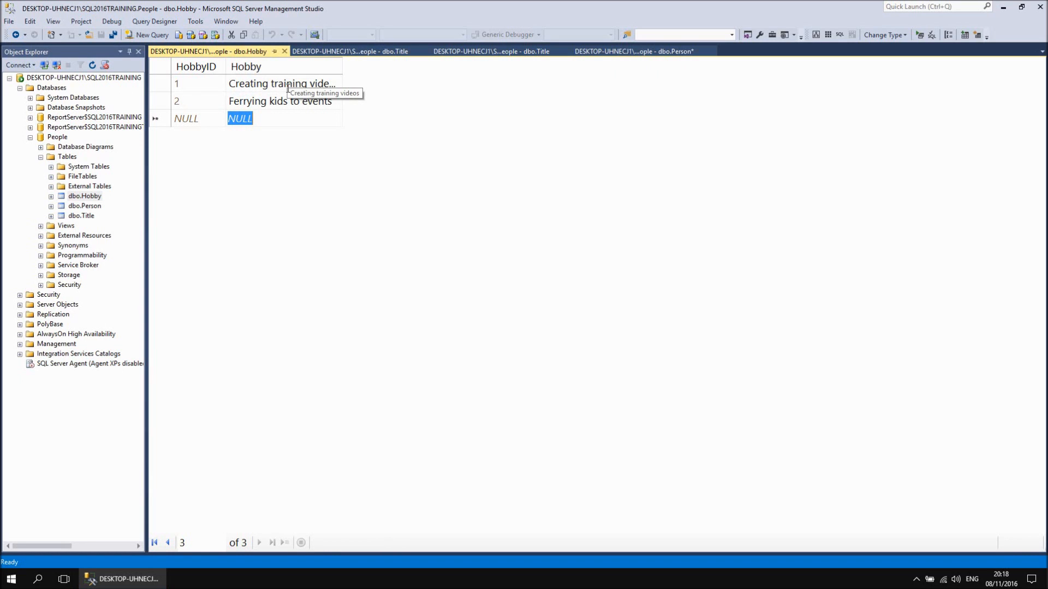
pyautogui.write('Zorbing')
pyautogui.press('Return')
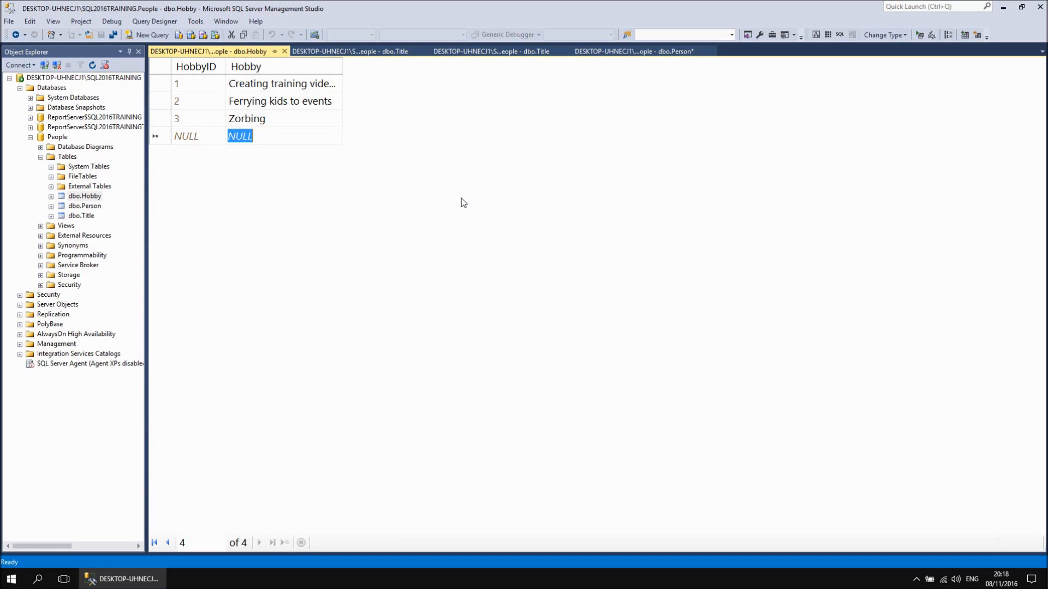
pyautogui.write('Hel')
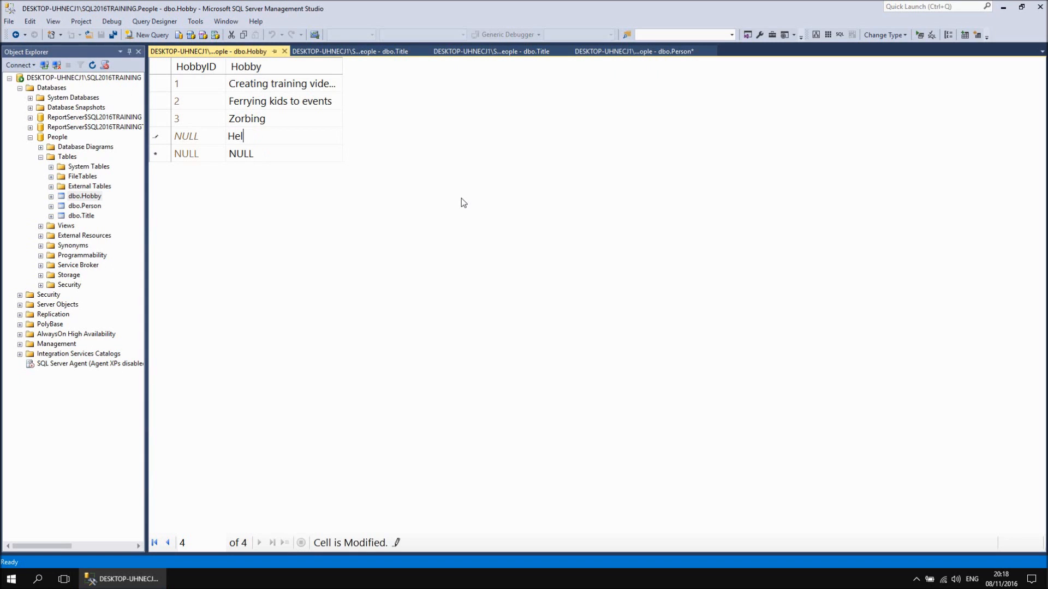
pyautogui.write('icopter lessons')
pyautogui.press('Return')
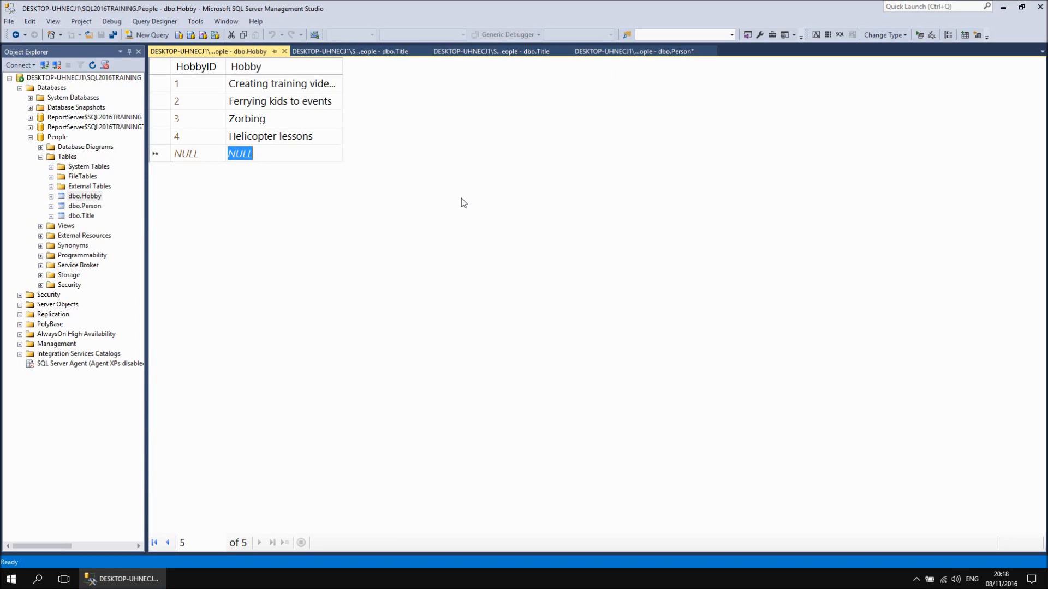
pyautogui.write('Karate')
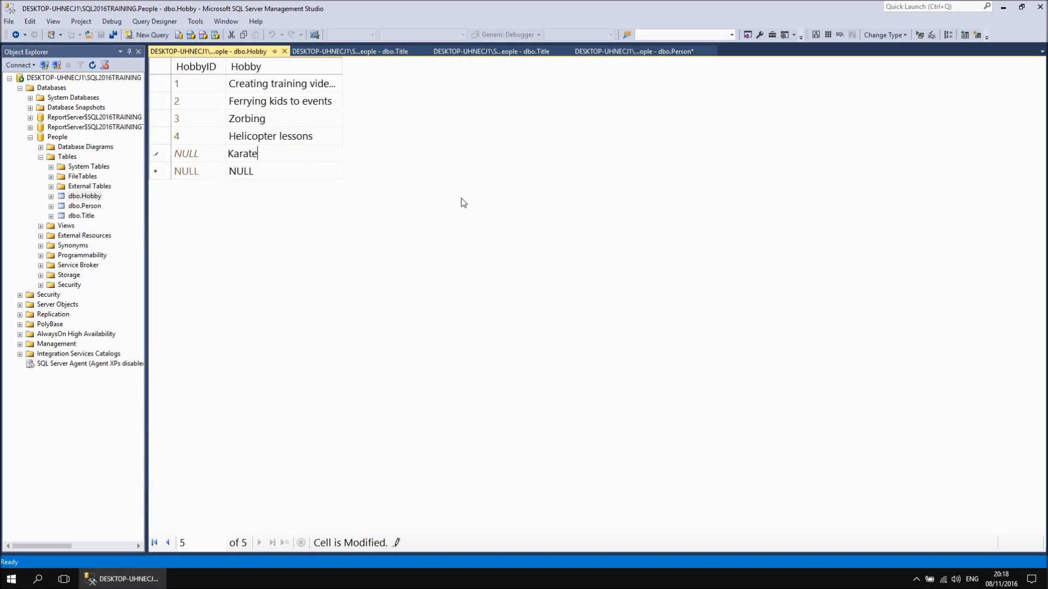
pyautogui.press('Return')
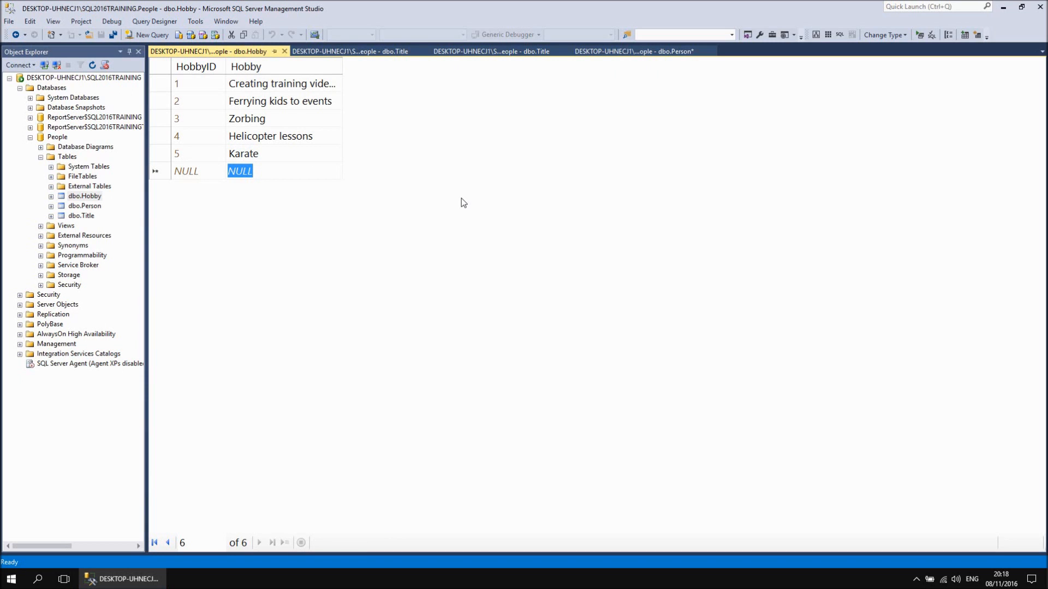
pyautogui.write('Walking the dog')
pyautogui.press('Return')
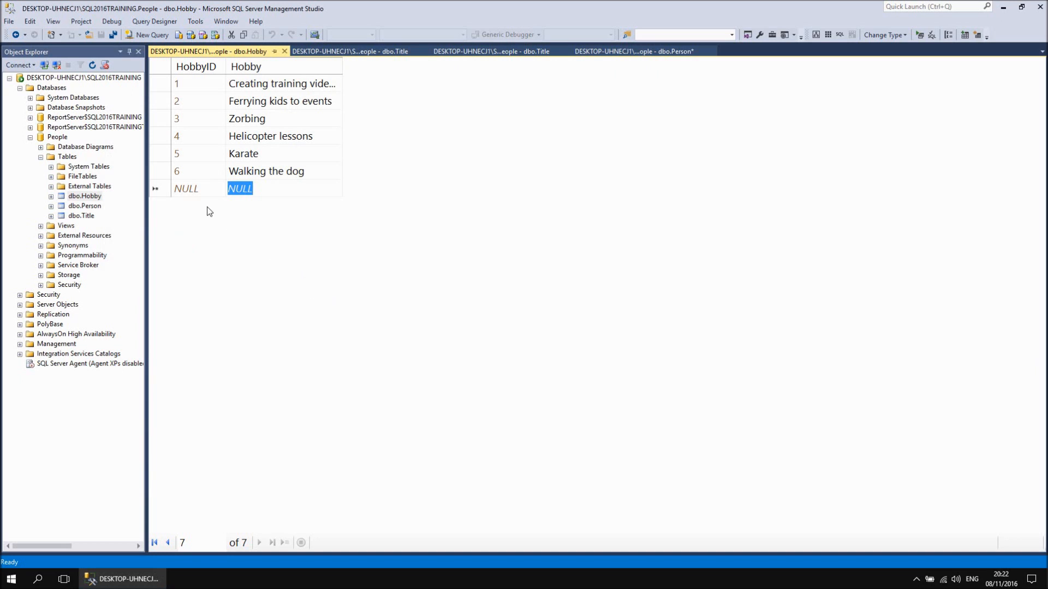
pyautogui.rightClick(78, 158)
# Start a new table design with a CompanyID column of type int.
pyautogui.moveTo(93, 162)
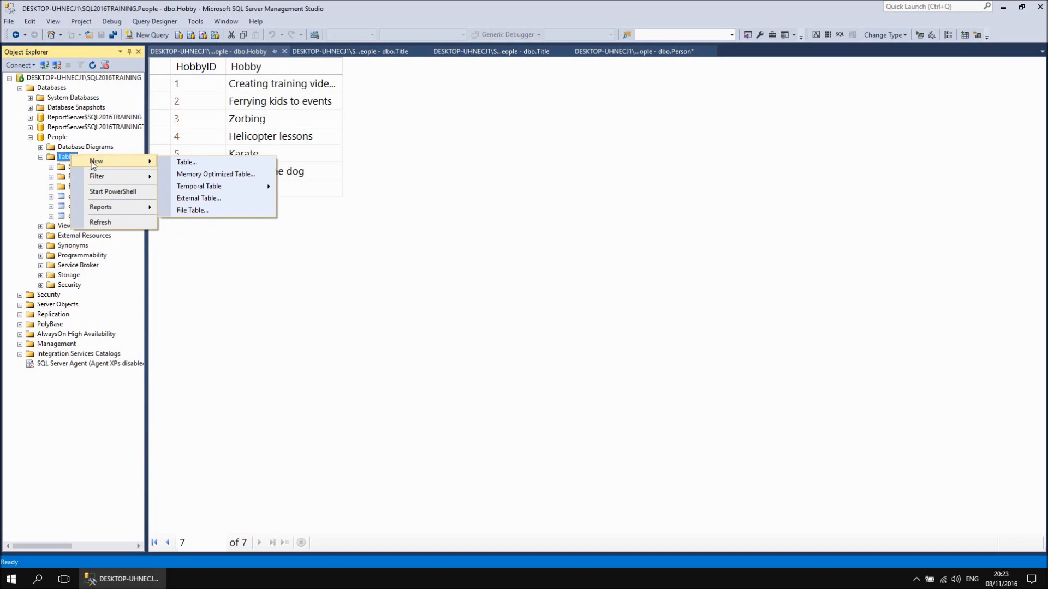
pyautogui.click(174, 163)
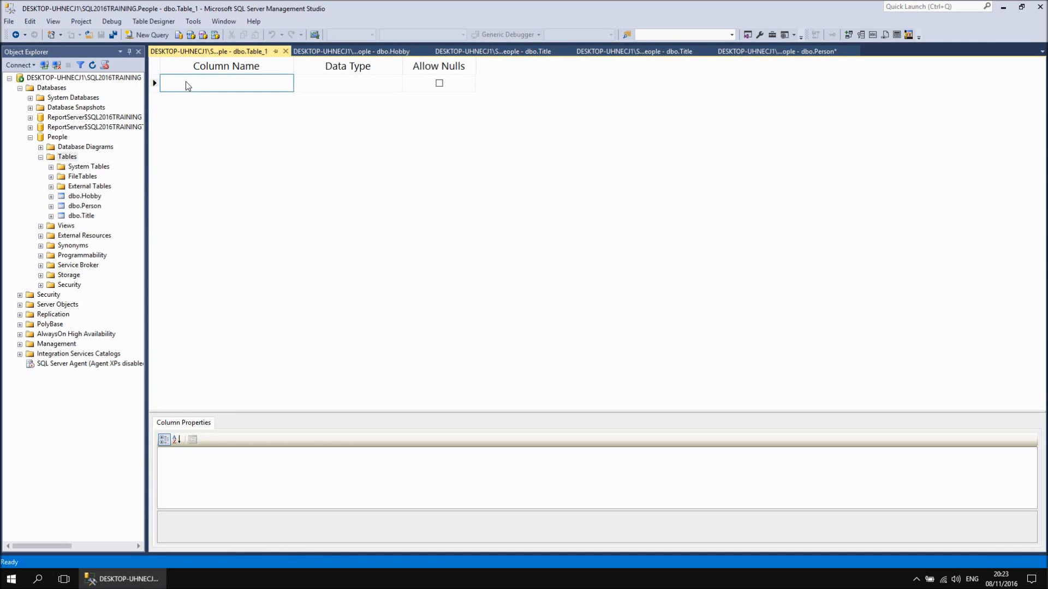
pyautogui.write('CompanyID')
pyautogui.press('Tab')
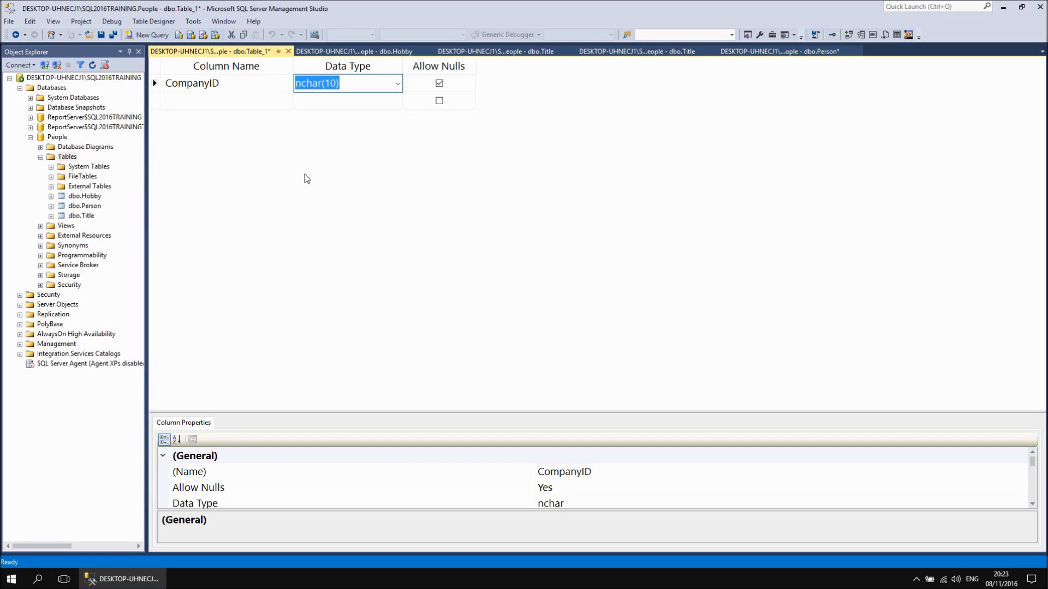
pyautogui.write('int')
pyautogui.press('Tab')
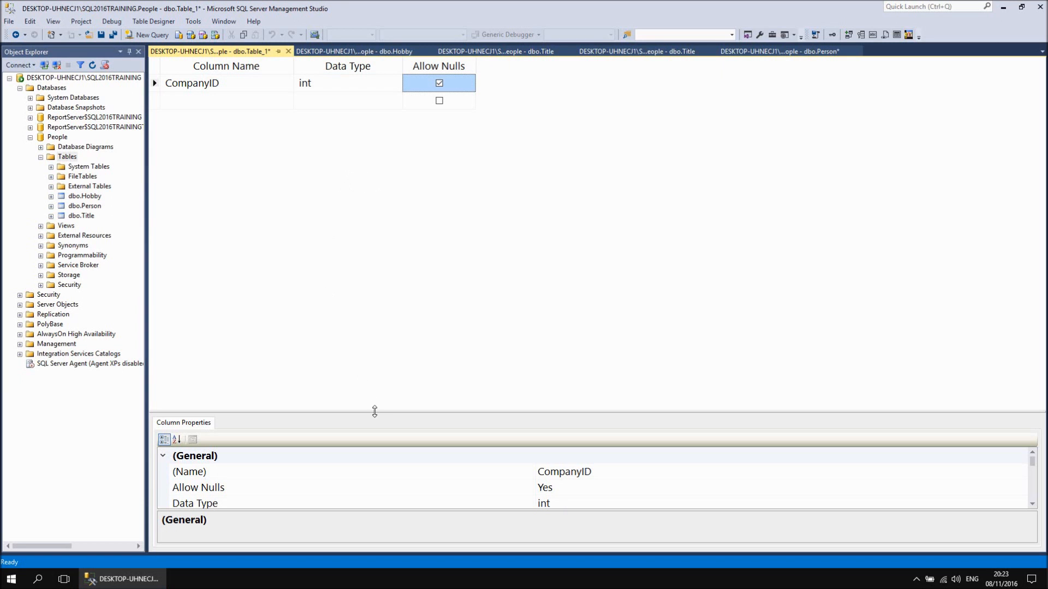
# Make CompanyID an identity column and the table's primary key.
pyautogui.moveTo(374, 412); pyautogui.dragTo(373, 287)
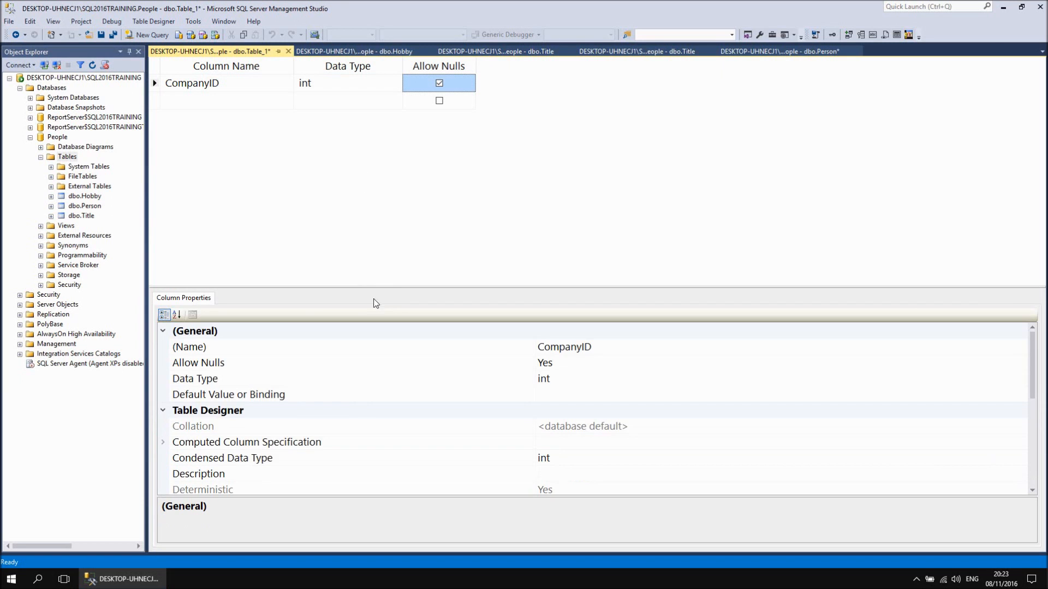
pyautogui.scroll(-3, 306, 412)
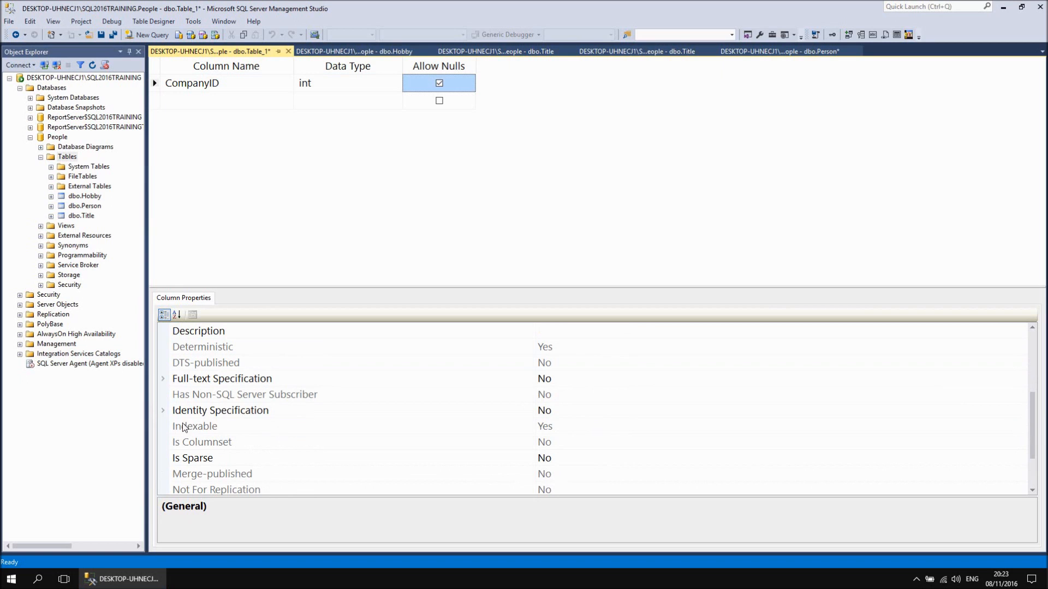
pyautogui.click(165, 414)
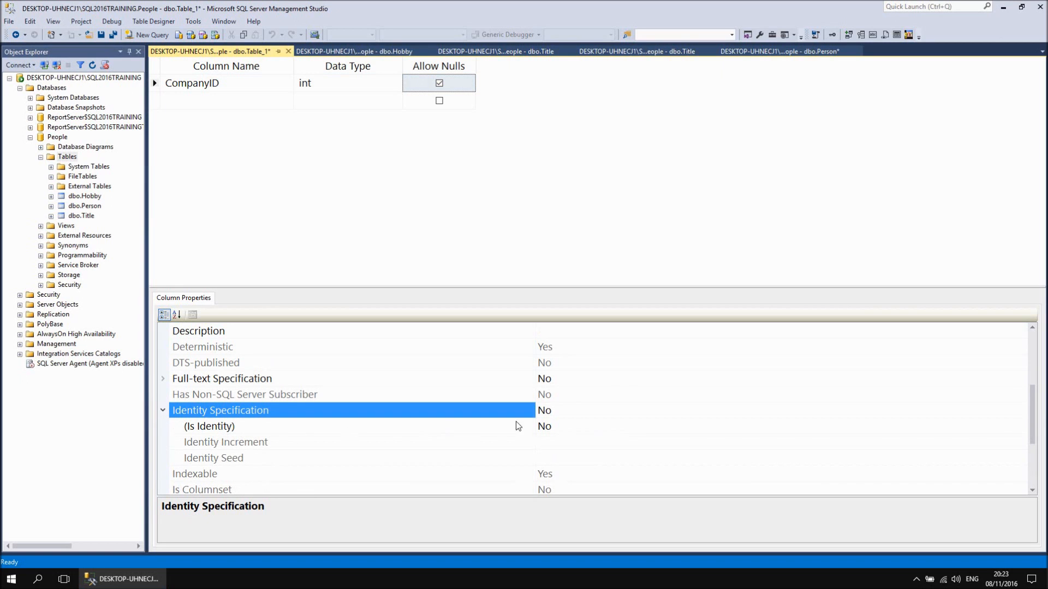
pyautogui.doubleClick(550, 427)
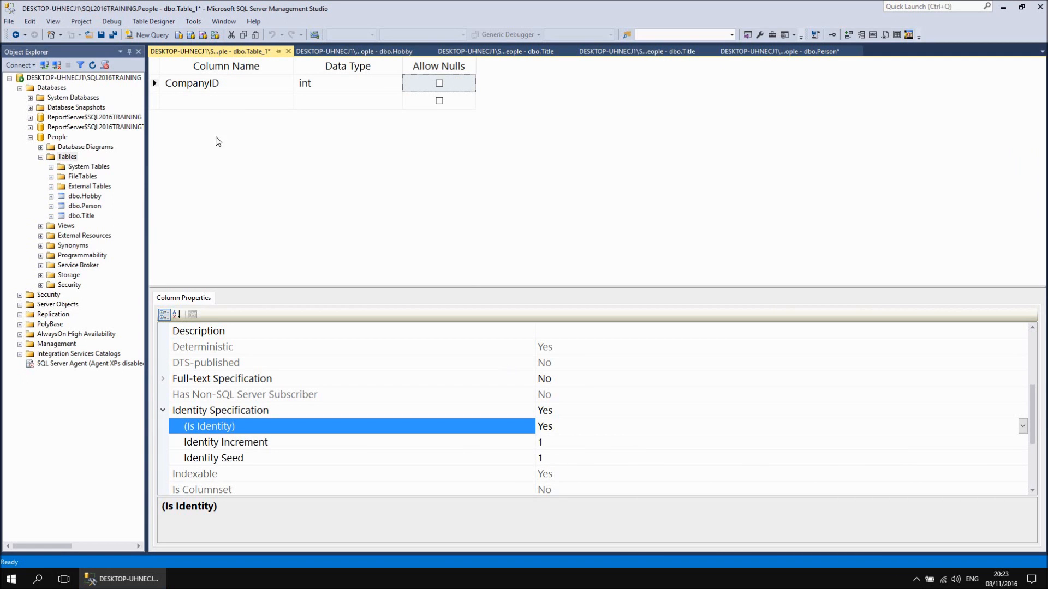
pyautogui.rightClick(155, 86)
pyautogui.click(173, 93)
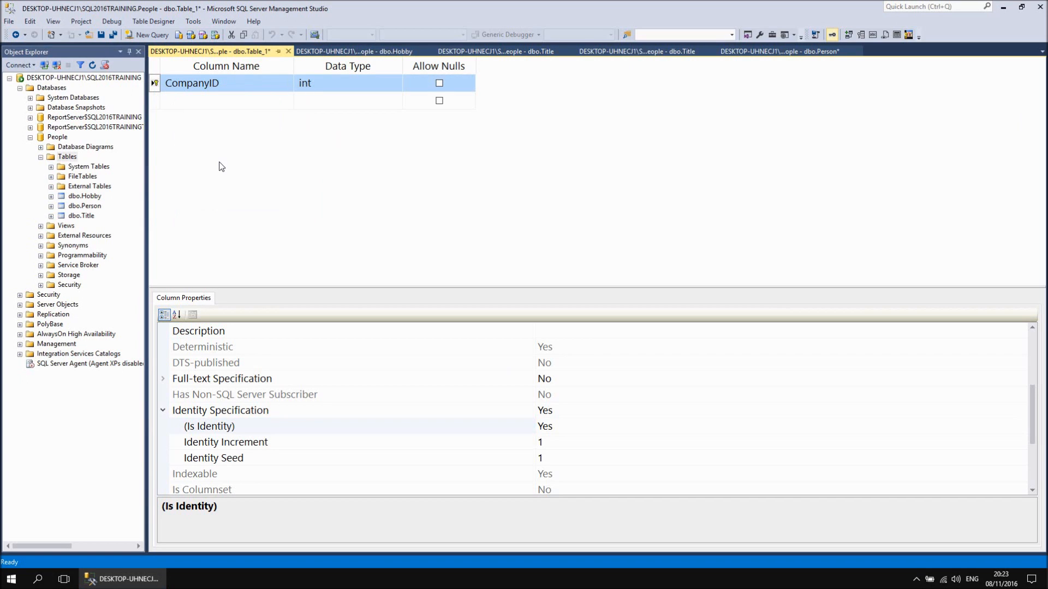
pyautogui.click(192, 102)
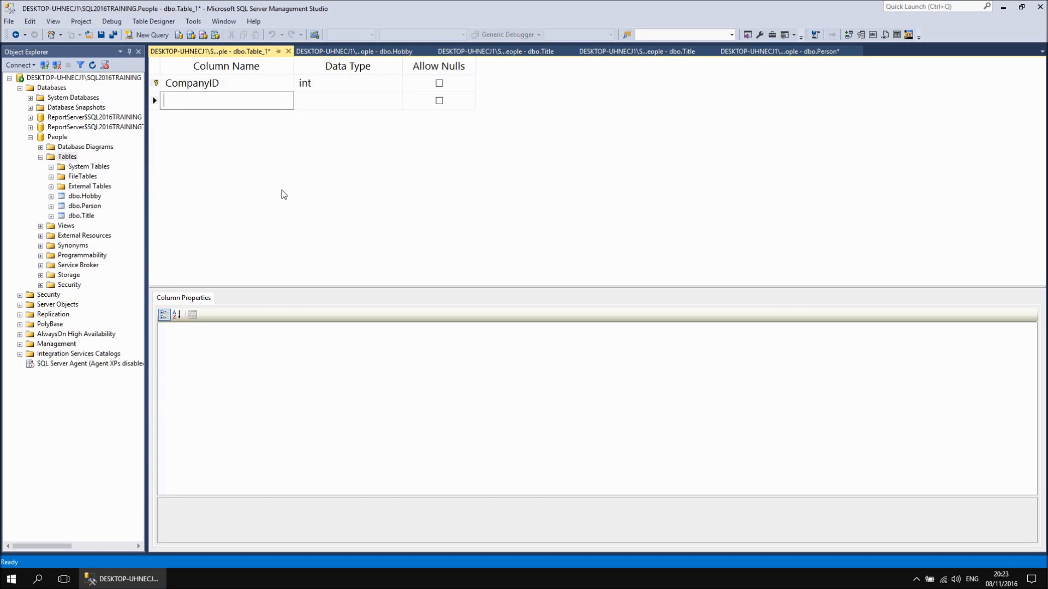
# Add a non-nullable CompanyName column of type nvarchar(150).
pyautogui.write('CompanyName')
pyautogui.press('Tab')
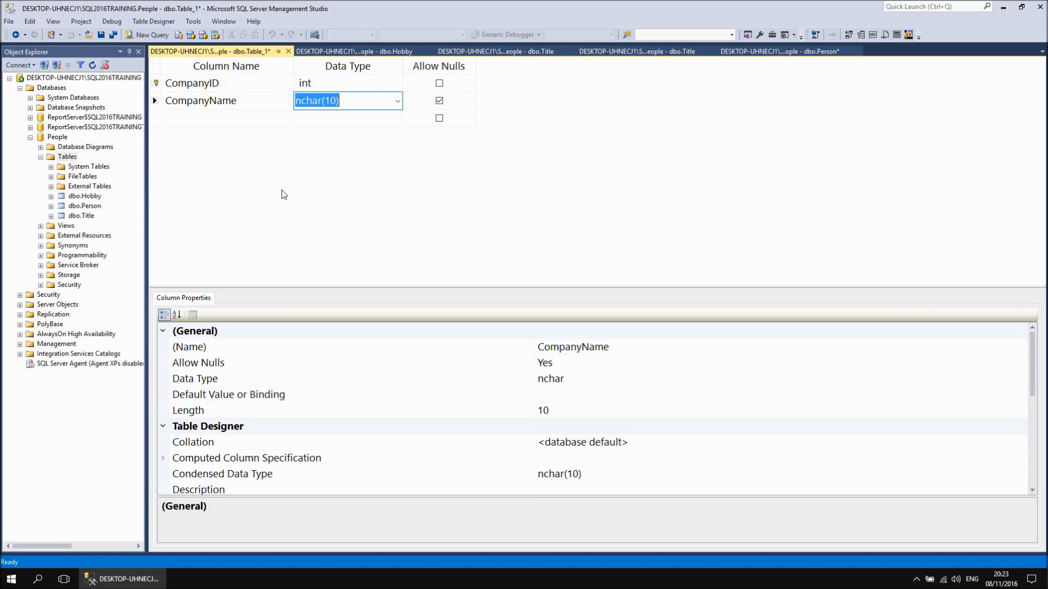
pyautogui.write('nvar')
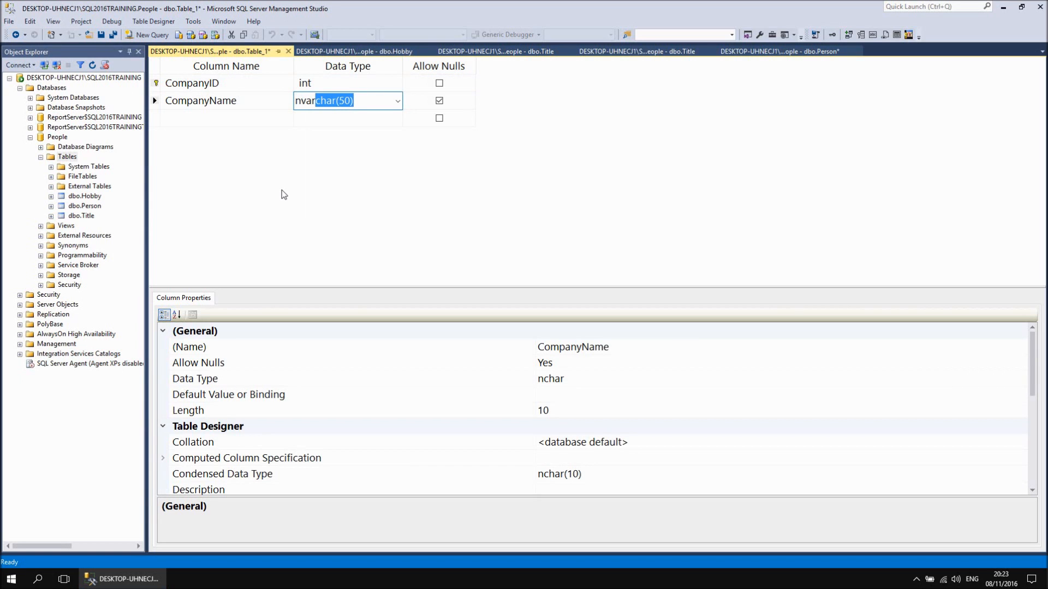
pyautogui.click(338, 102)
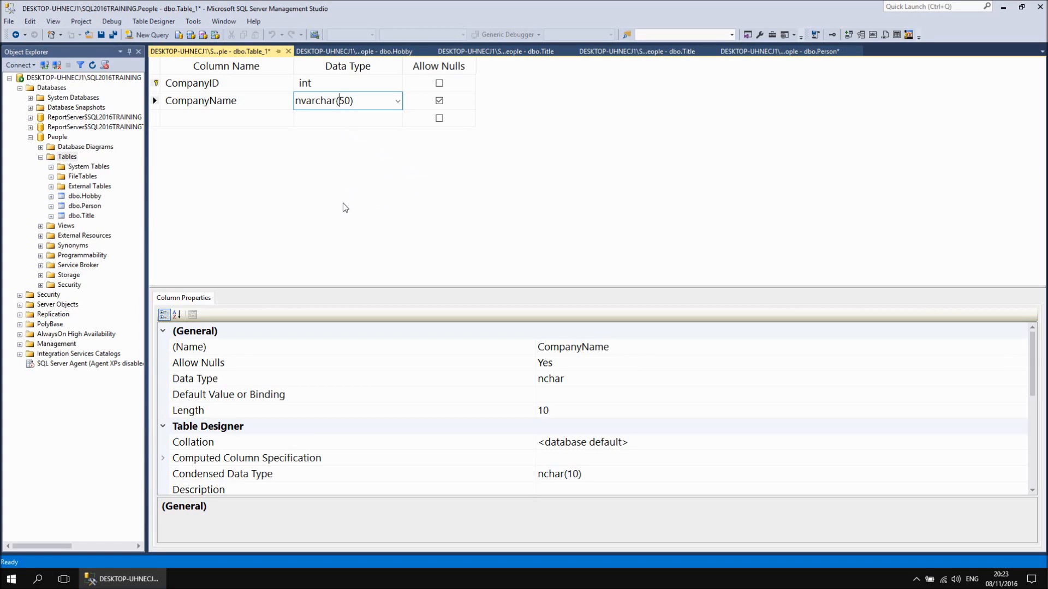
pyautogui.write('1')
pyautogui.click(439, 101)
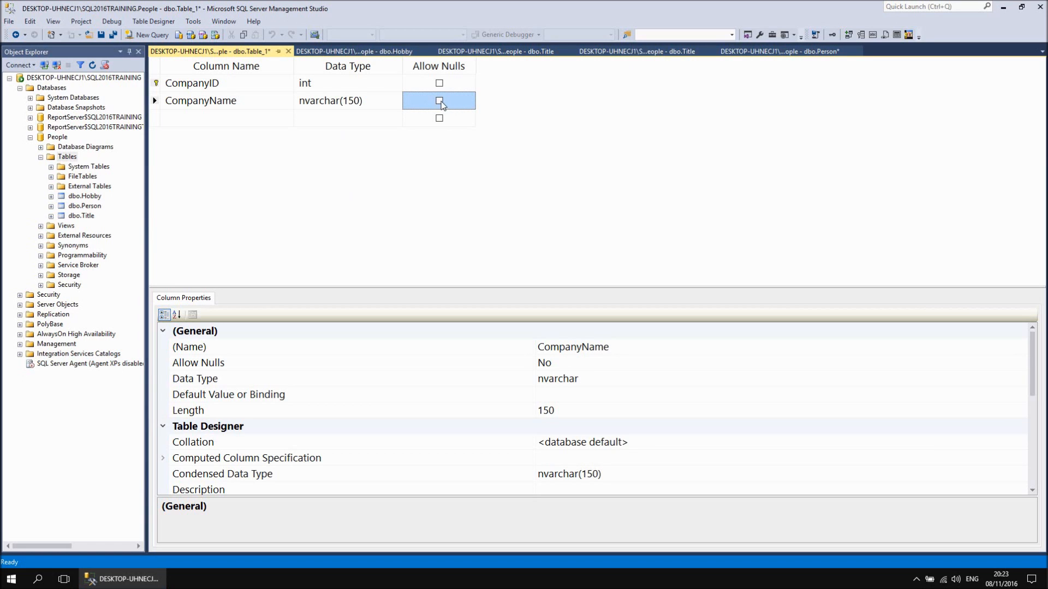
# Add a Website column of type nvarchar(150).
pyautogui.click(231, 119)
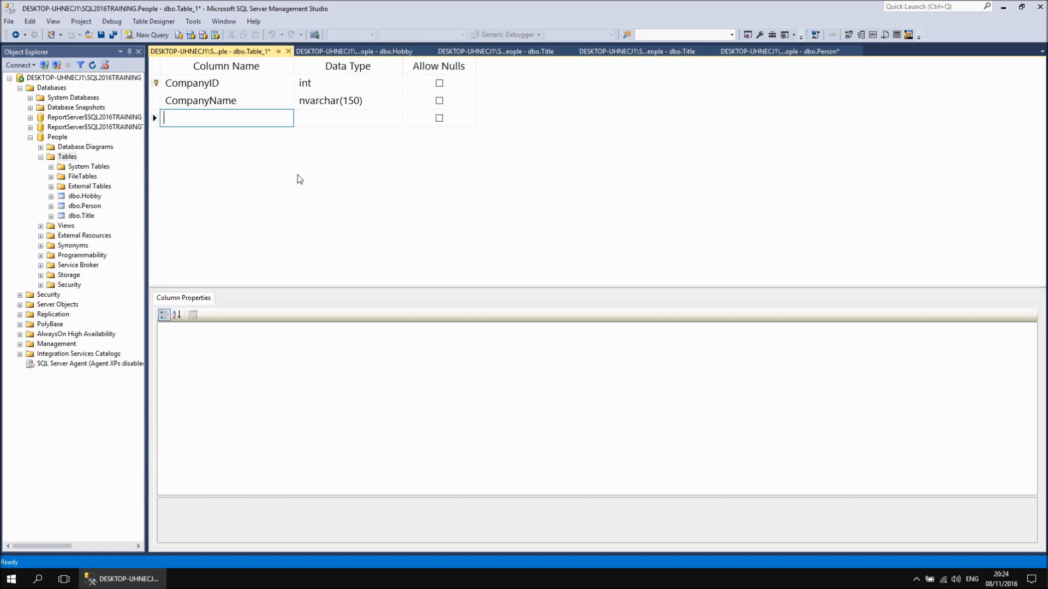
pyautogui.write('Website')
pyautogui.press('Tab')
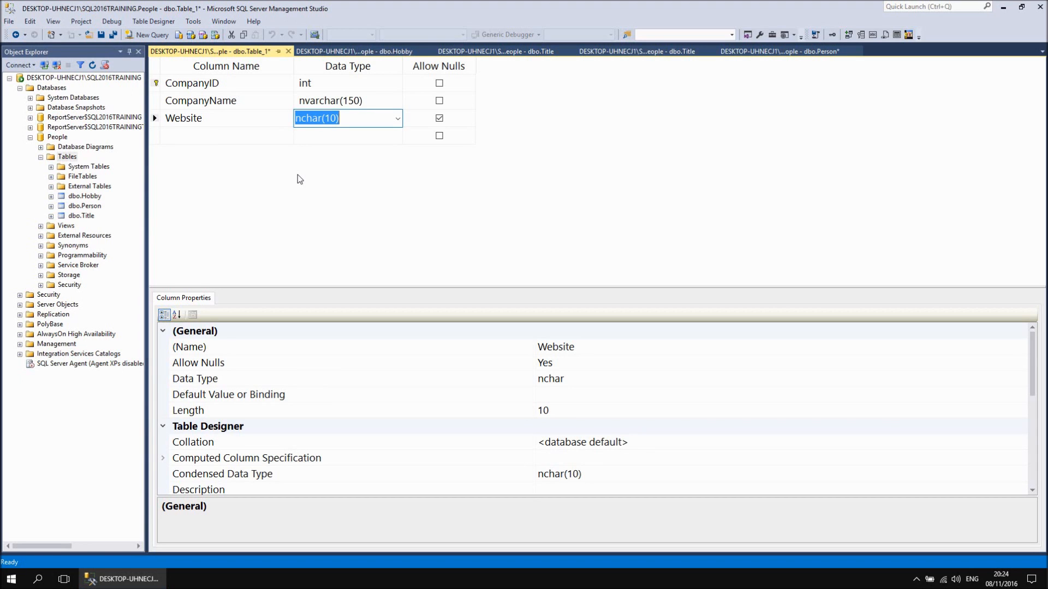
pyautogui.write('nvar')
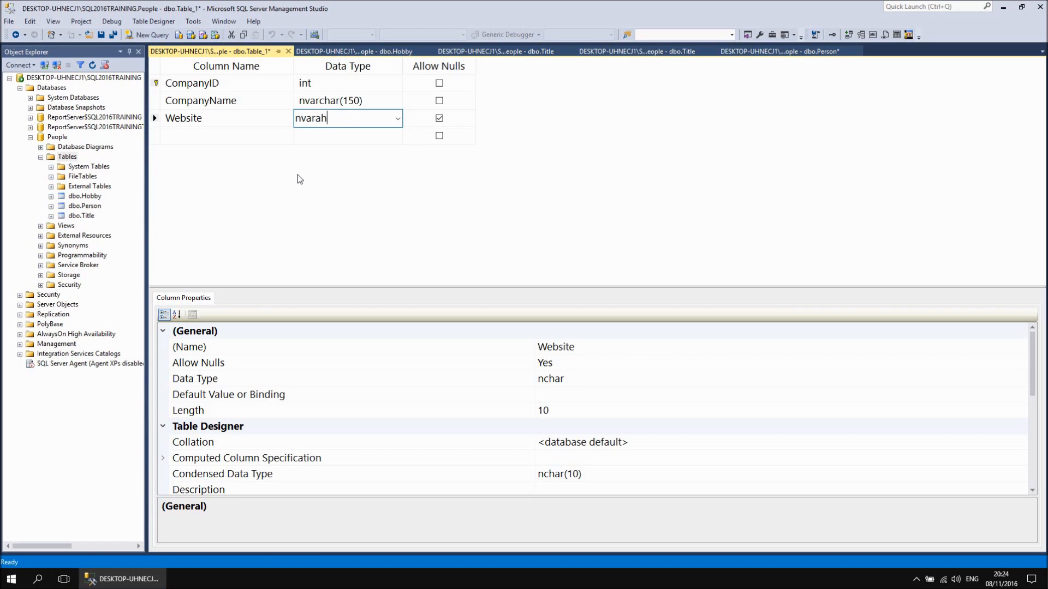
pyautogui.write('char(150')
pyautogui.click(337, 118)
pyautogui.write('150)')
pyautogui.press('Tab')
pyautogui.press('Tab')
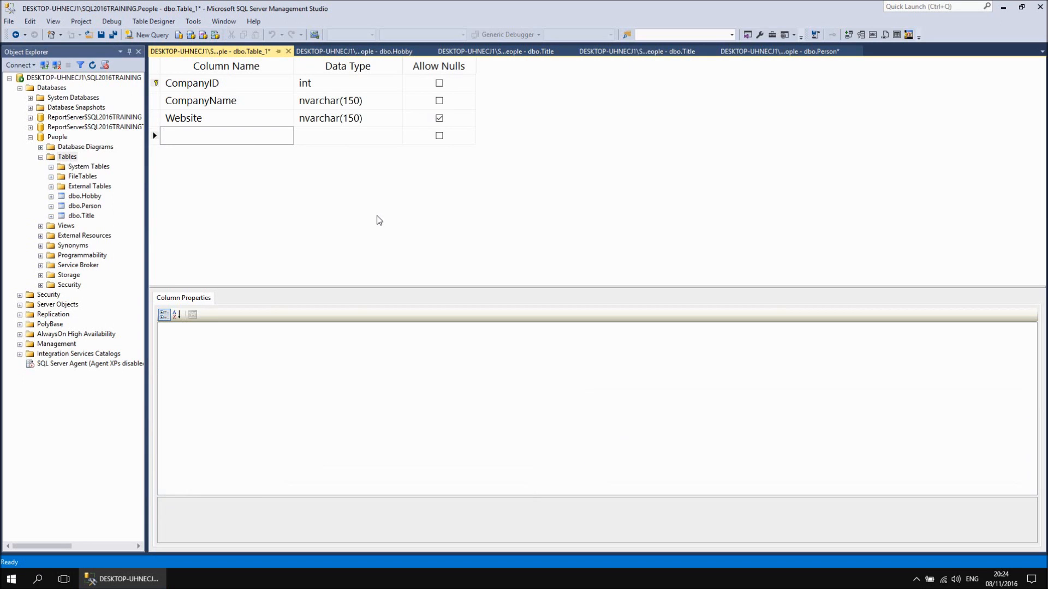
# Add a Sector column of type nvarchar(100).
pyautogui.write('Sector')
pyautogui.press('Tab')
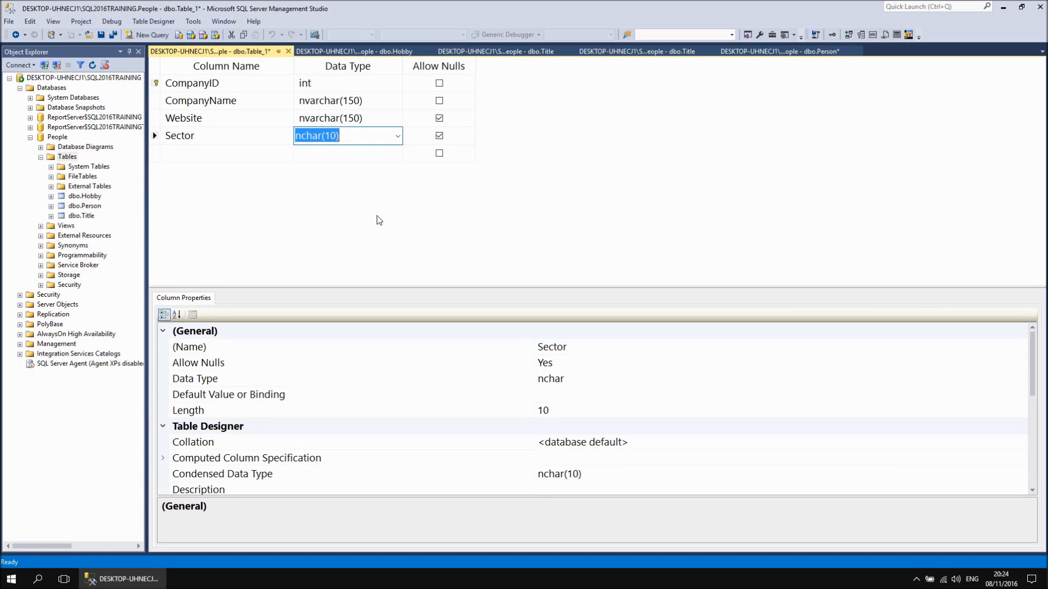
pyautogui.write('nvar')
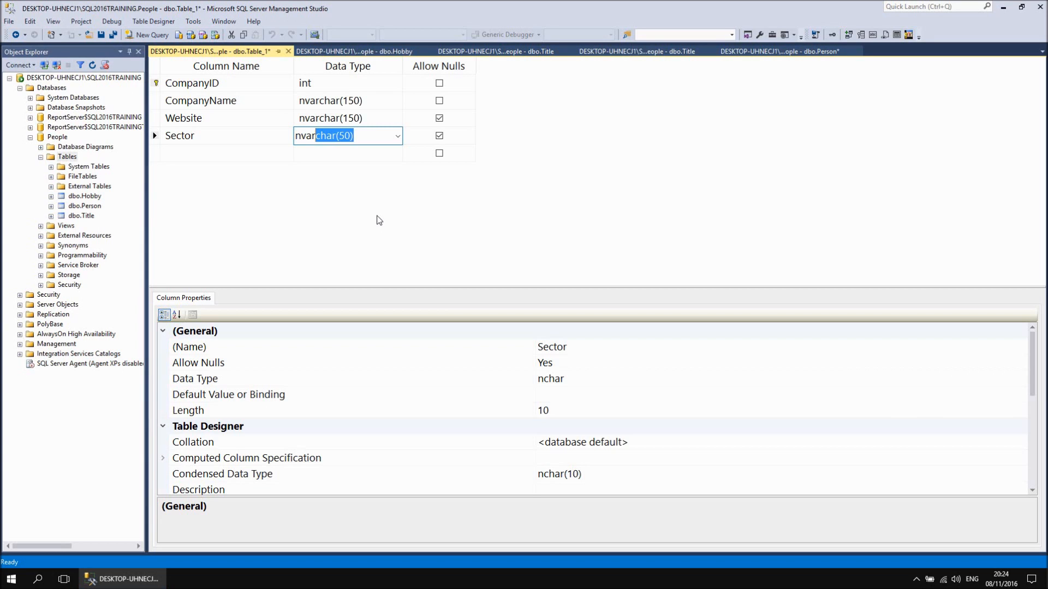
pyautogui.click(346, 142)
pyautogui.press('BackSpace')
pyautogui.write('10')
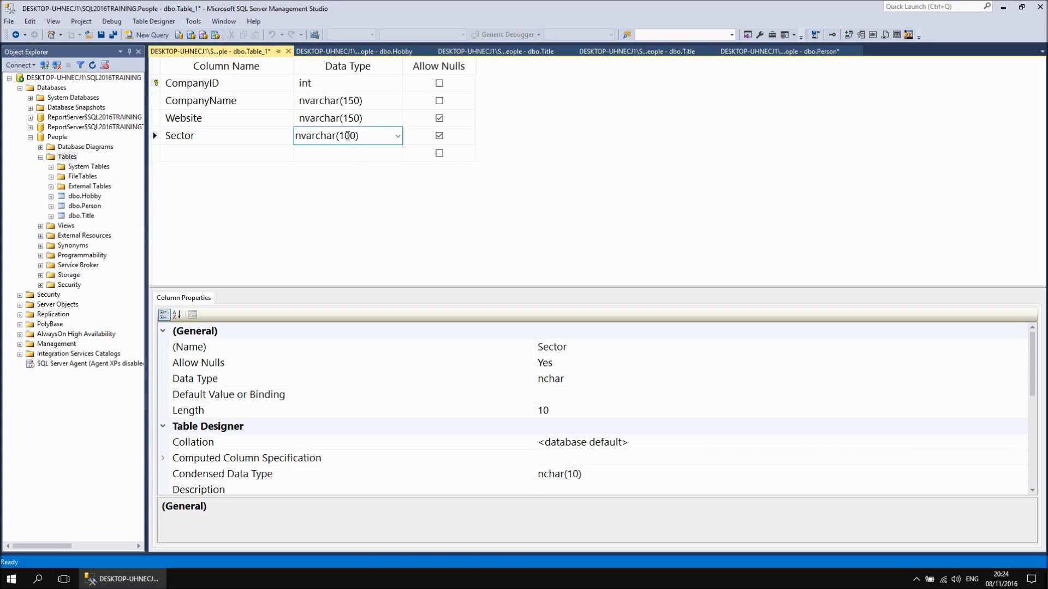
pyautogui.click(201, 155)
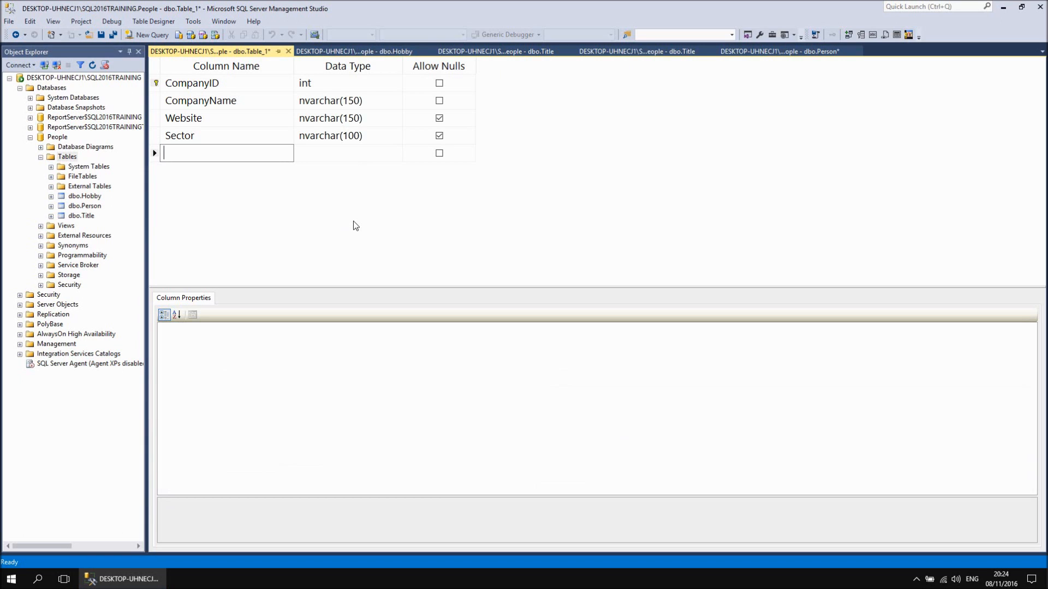
# Add an Employees column of type int.
pyautogui.write('Employees')
pyautogui.press('Tab')
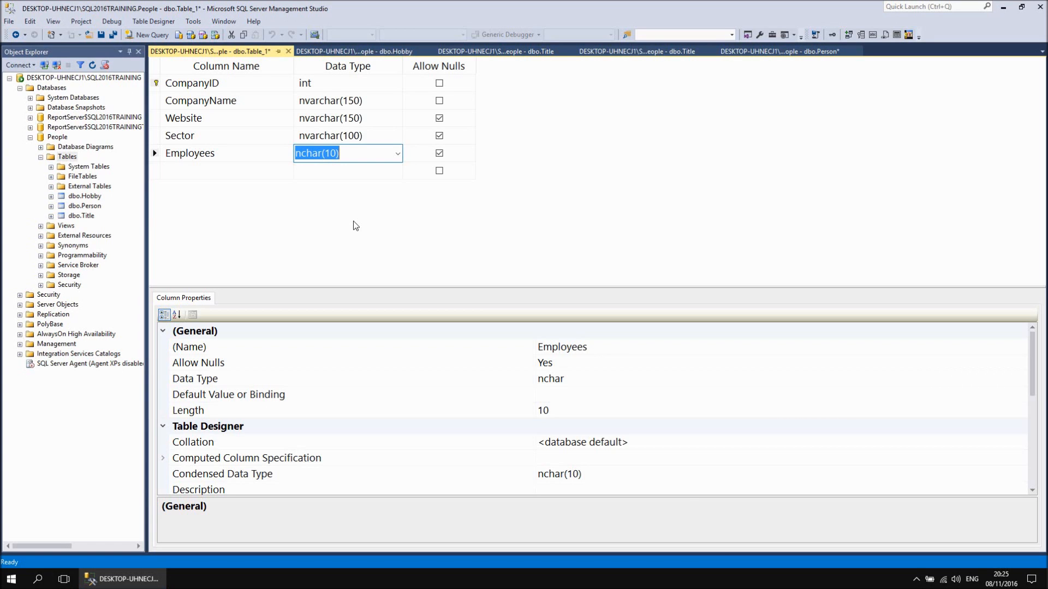
pyautogui.write('int')
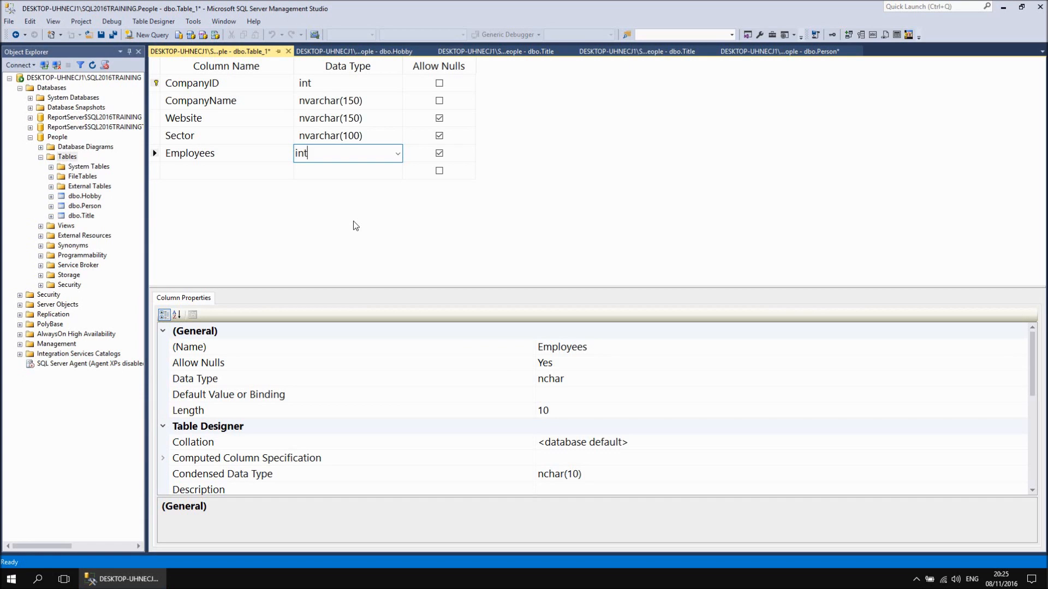
pyautogui.press('Tab')
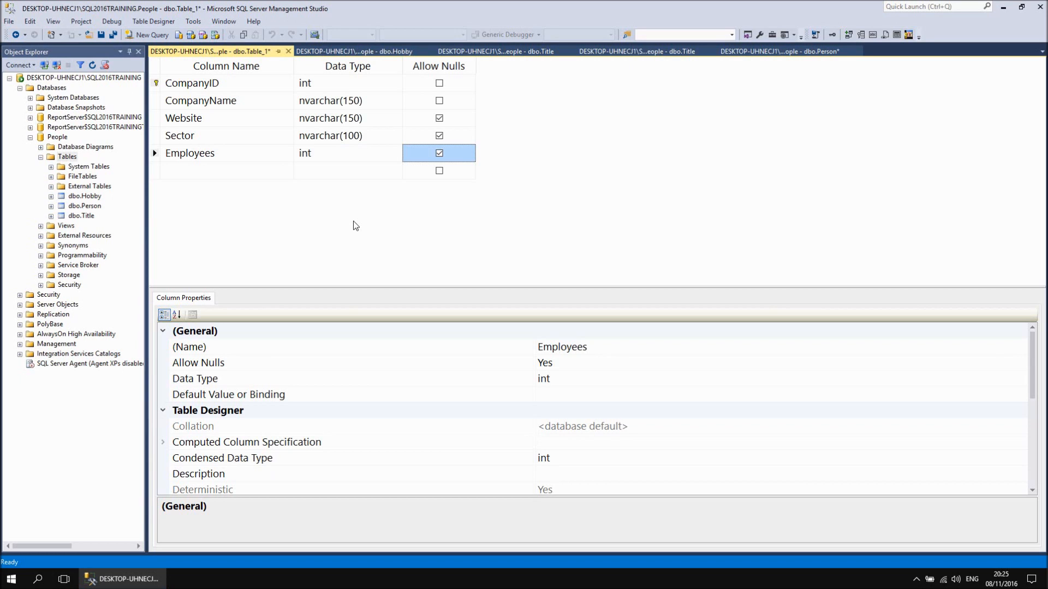
pyautogui.click(235, 174)
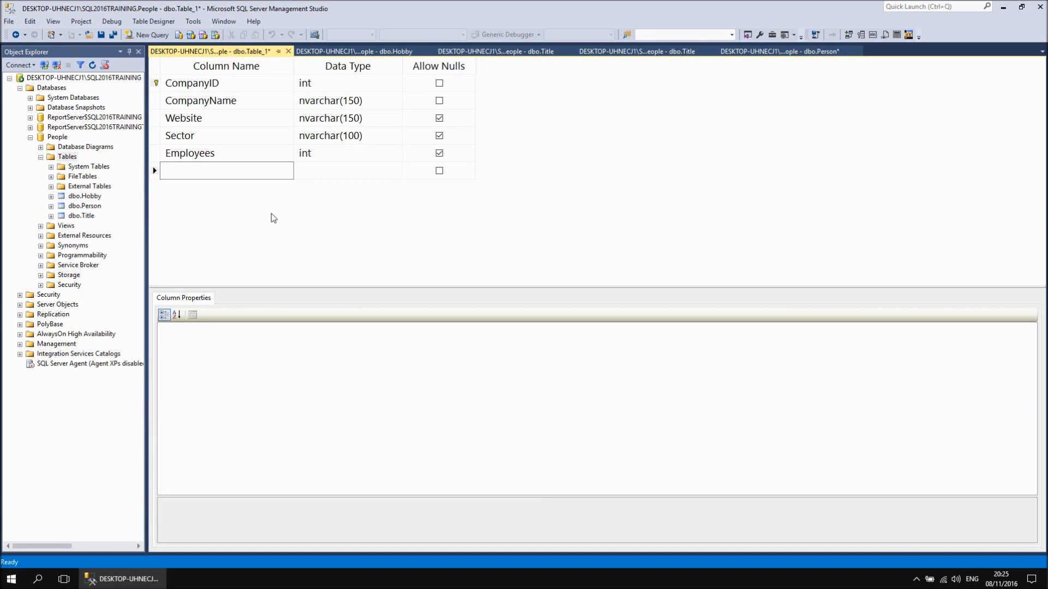
# Save the table as Company and close its designer.
pyautogui.click(102, 35)
pyautogui.write('Company')
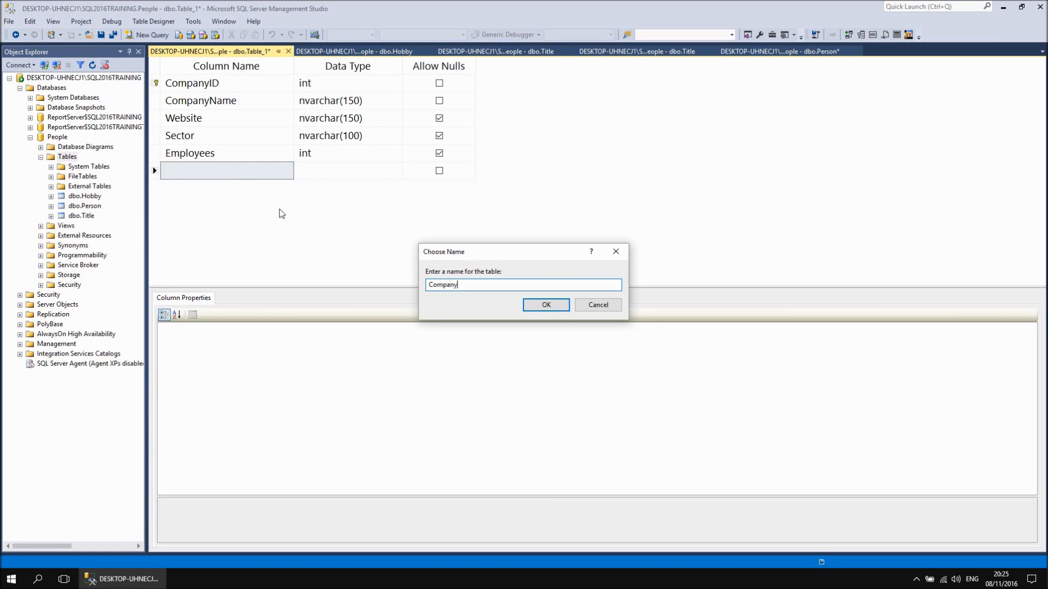
pyautogui.press('Return')
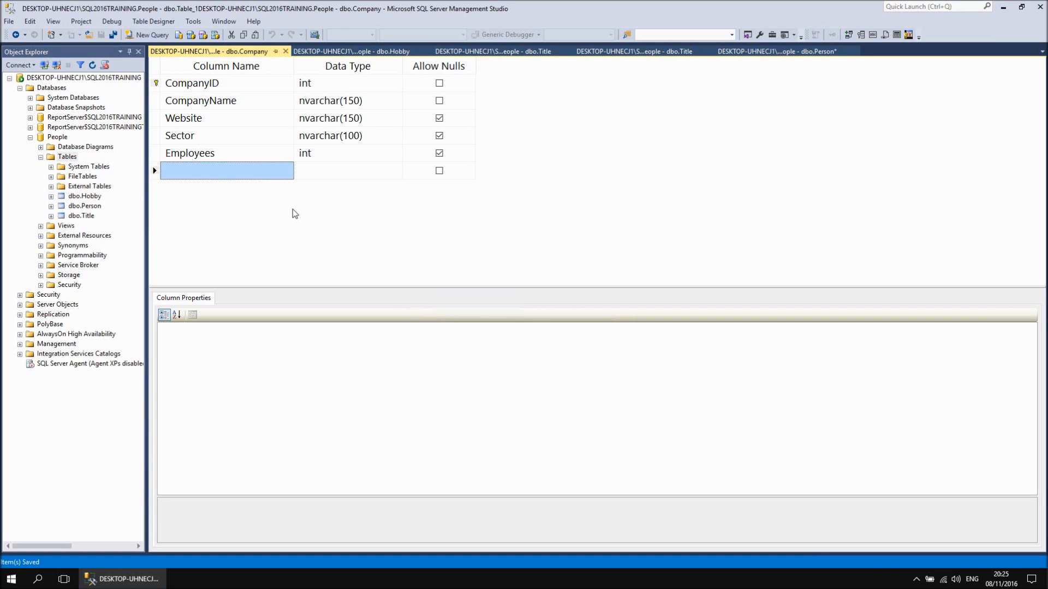
pyautogui.click(285, 52)
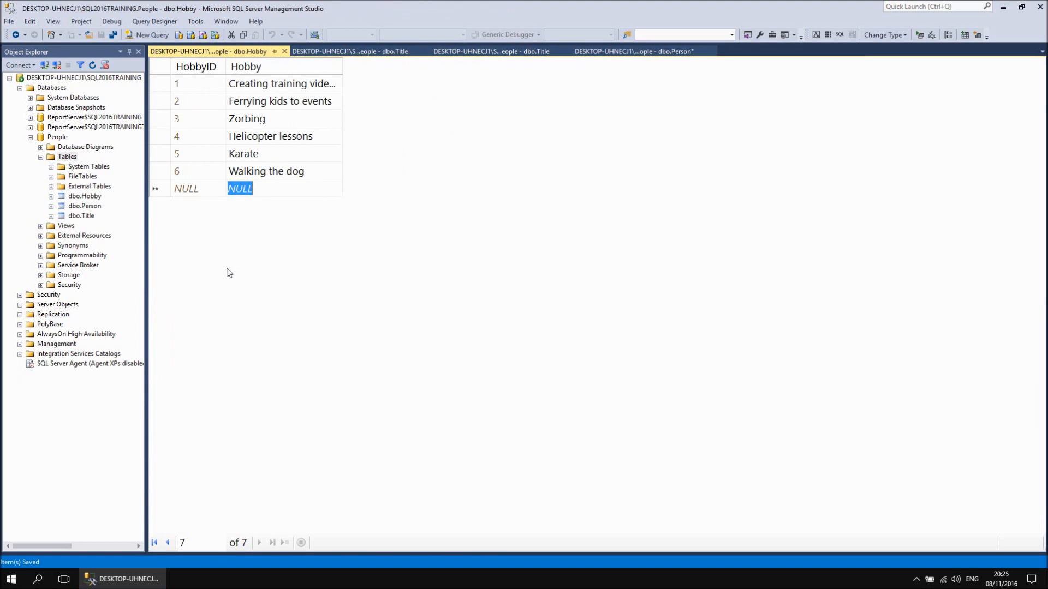
# Refresh Tables and open dbo.Company's top 200 rows for editing.
pyautogui.rightClick(69, 158)
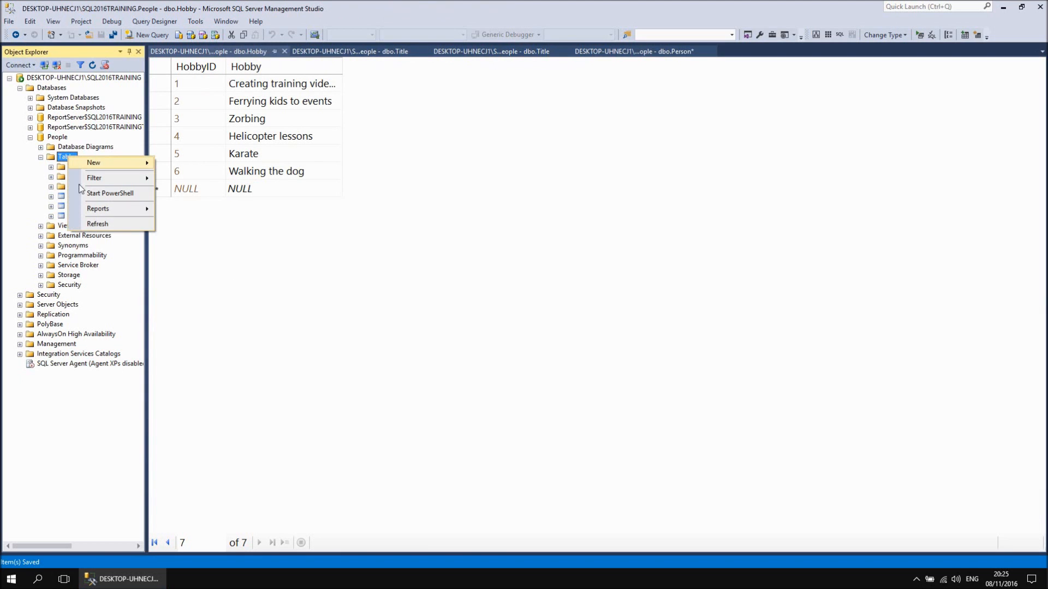
pyautogui.click(99, 224)
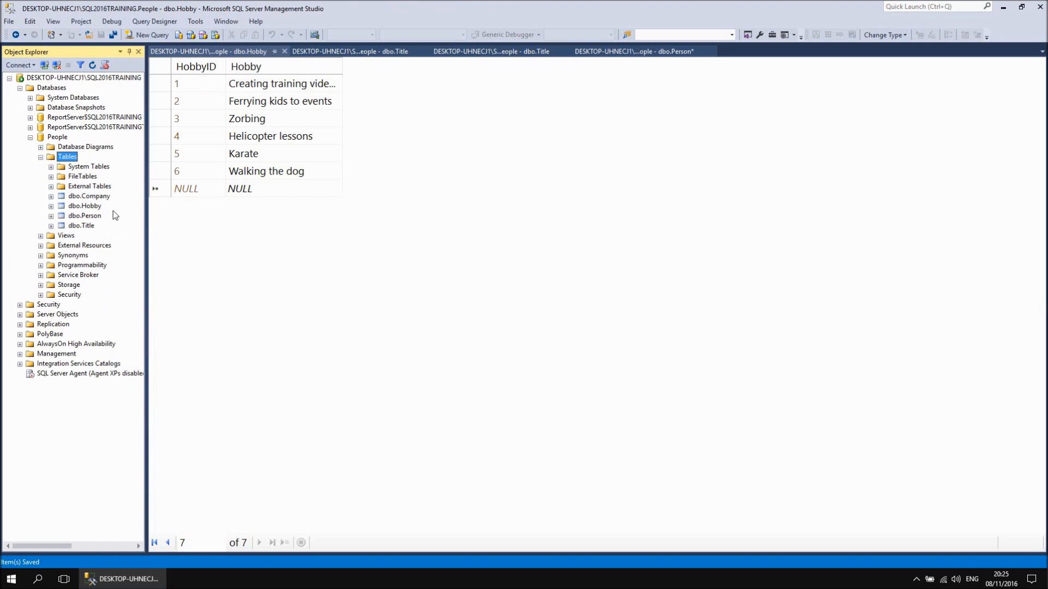
pyautogui.rightClick(105, 197)
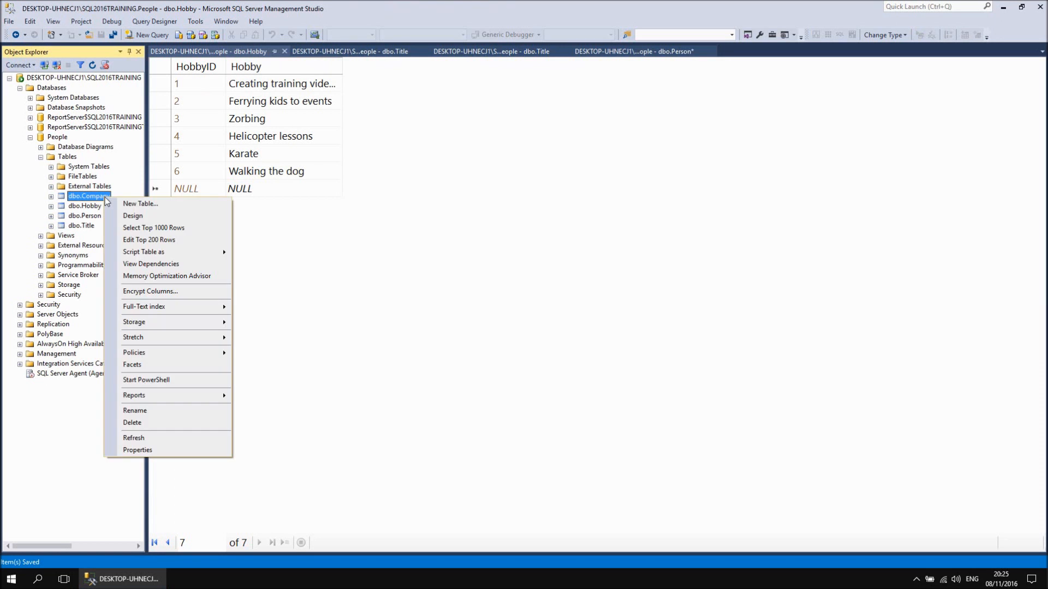
pyautogui.click(145, 245)
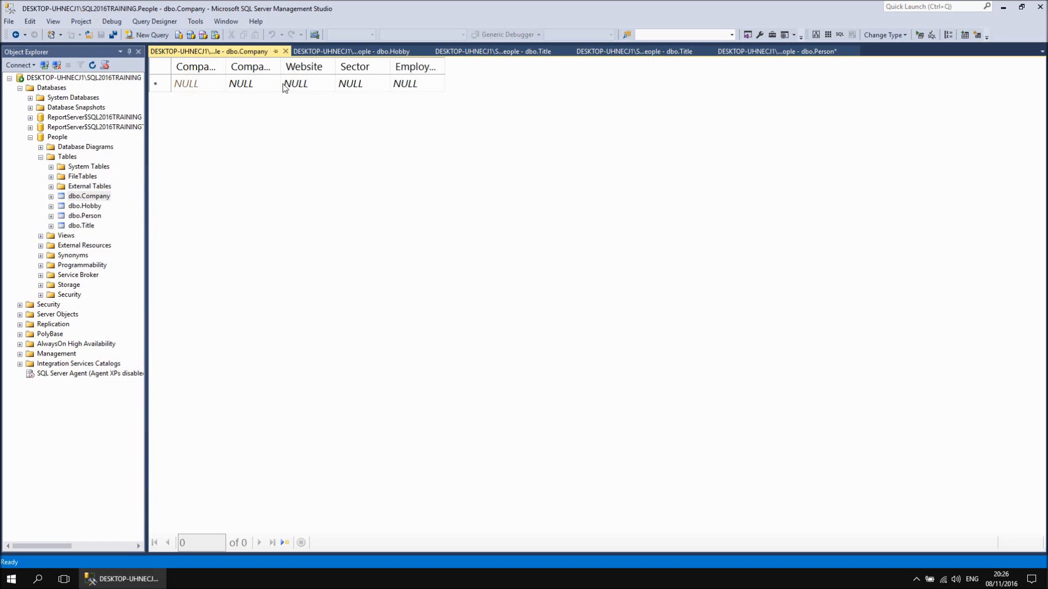
pyautogui.moveTo(280, 70); pyautogui.dragTo(309, 70)
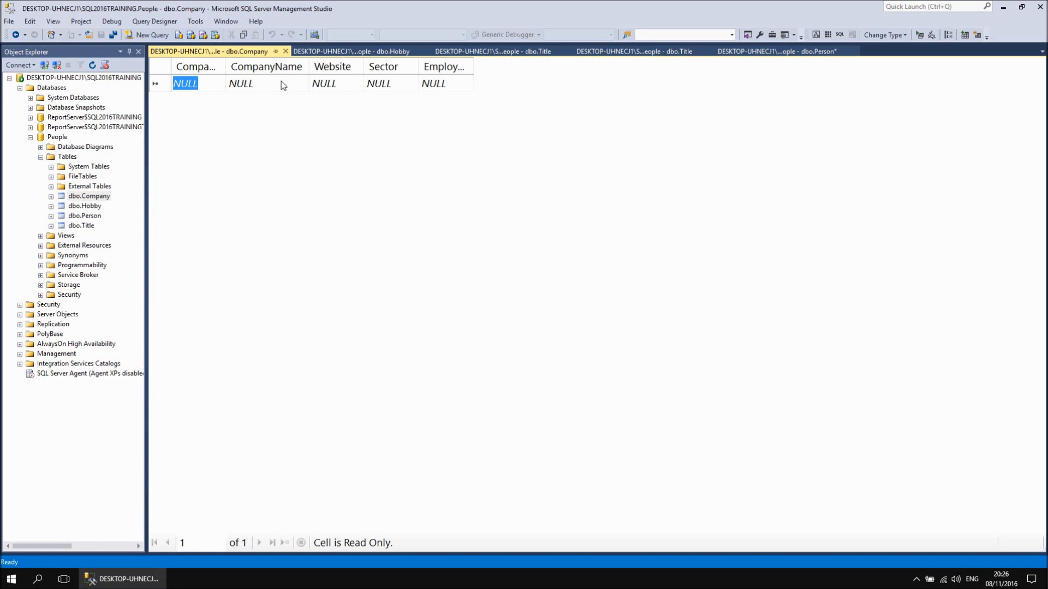
pyautogui.click(280, 81)
pyautogui.write('Wi')
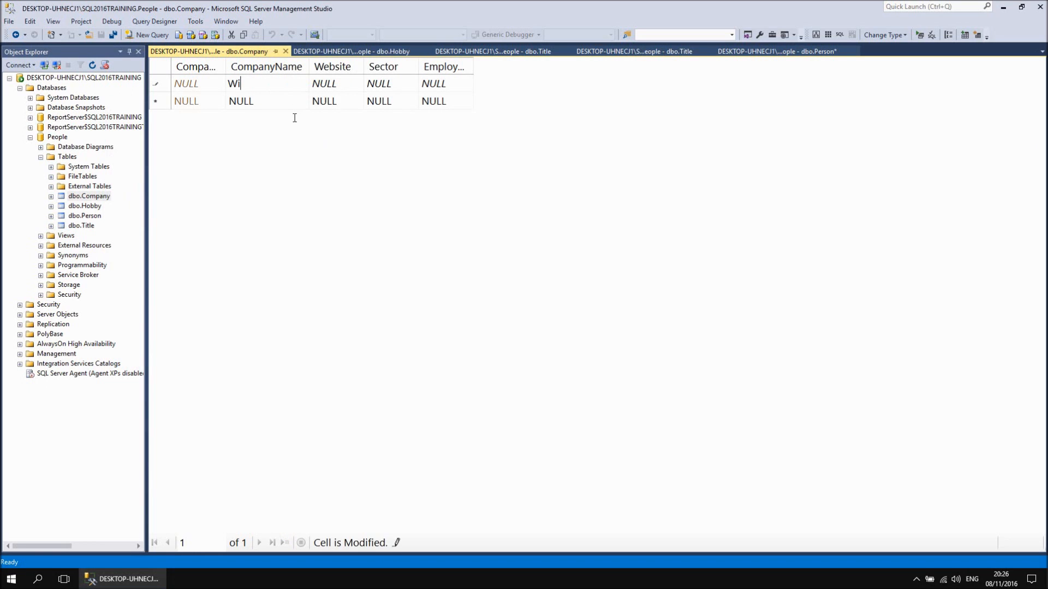
pyautogui.write('se Owl Training')
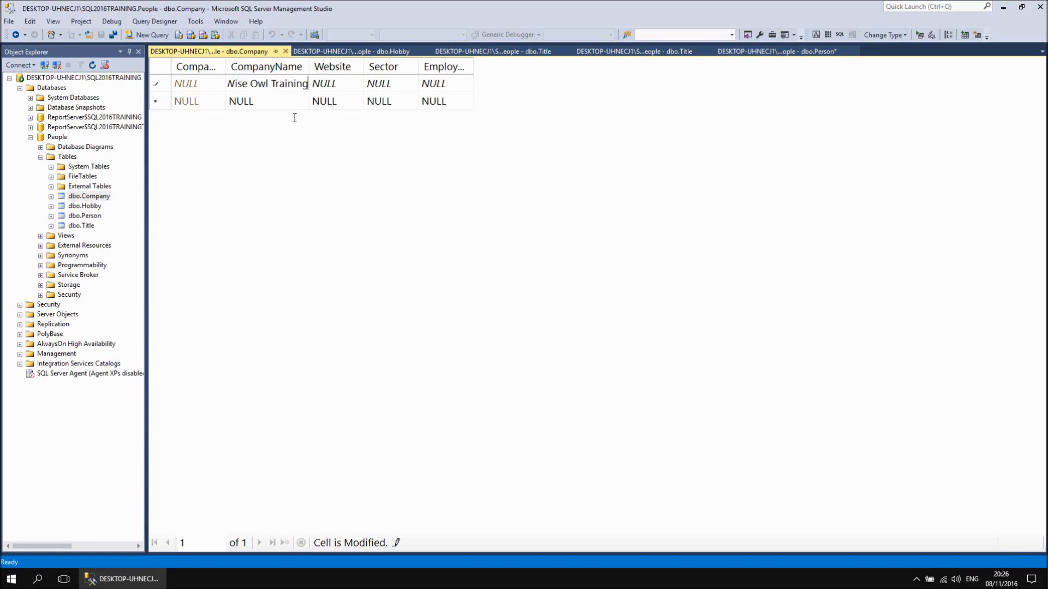
pyautogui.press('Tab')
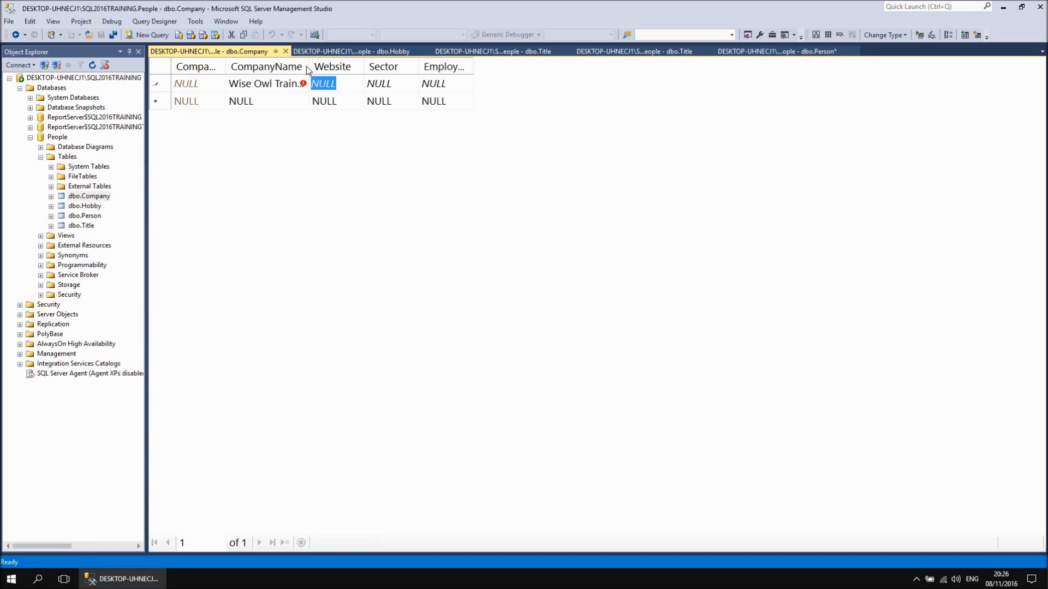
pyautogui.moveTo(308, 66); pyautogui.dragTo(326, 66)
pyautogui.click(363, 84)
pyautogui.hotkey('shift', 'Left')
pyautogui.hotkey('shift', 'Left')
pyautogui.hotkey('shift', 'Left')
pyautogui.hotkey('shift', 'Left')
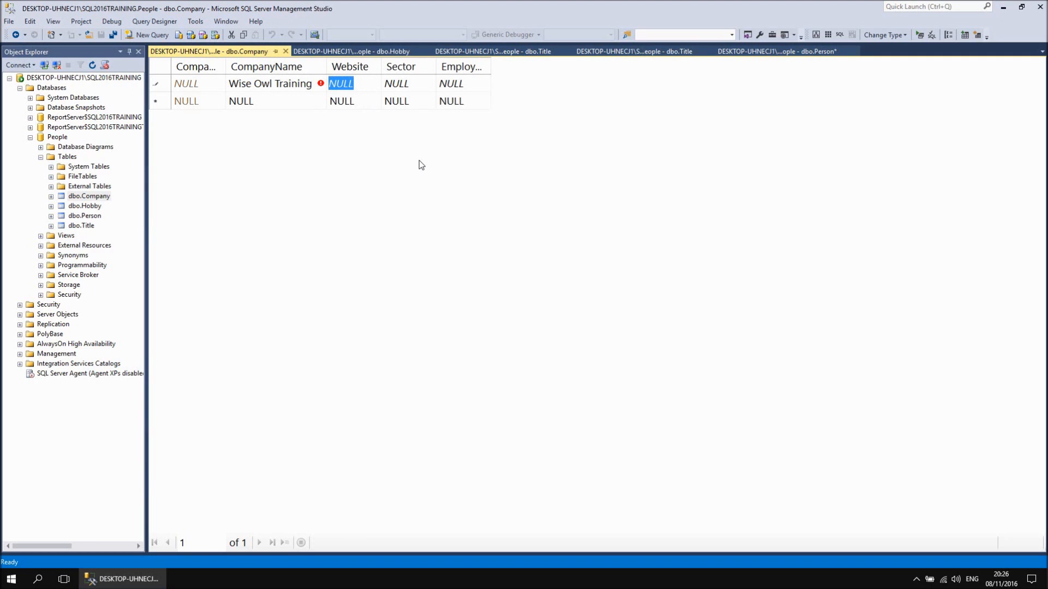
pyautogui.write('wwe')
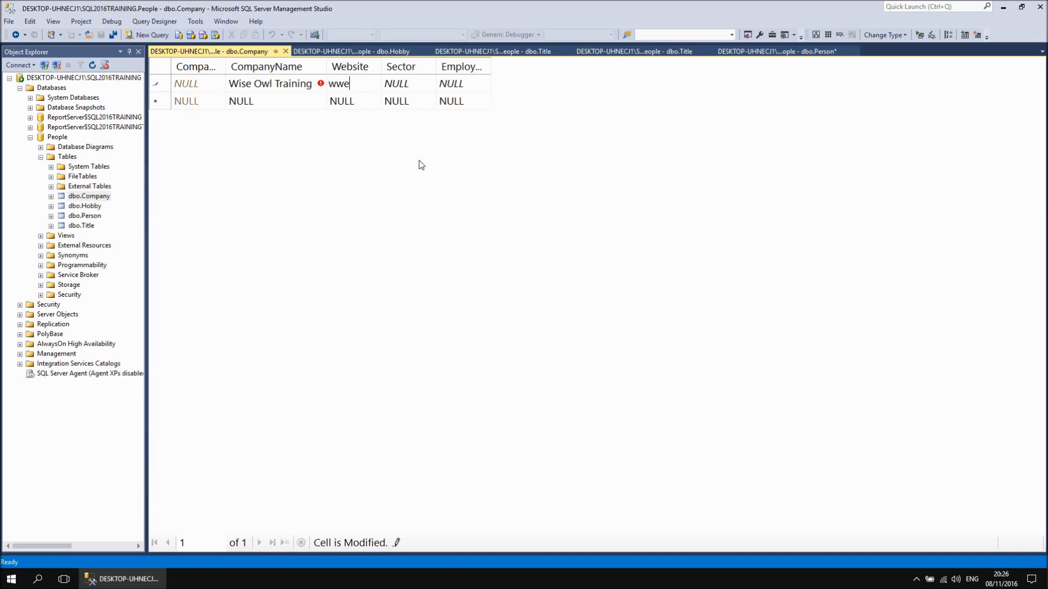
pyautogui.press('BackSpace')
pyautogui.write('w')
pyautogui.write('.wiseowl.co')
pyautogui.write('.uk')
# Complete the company row with Sector IT and 1000000 Employees.
pyautogui.moveTo(381, 68); pyautogui.dragTo(438, 63)
pyautogui.click(475, 87)
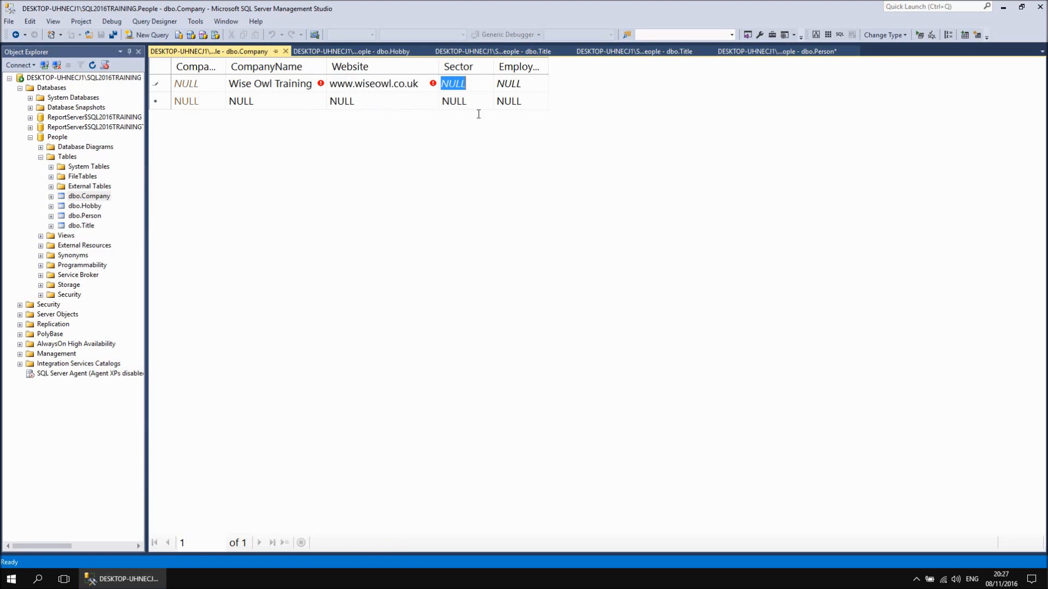
pyautogui.write('IT')
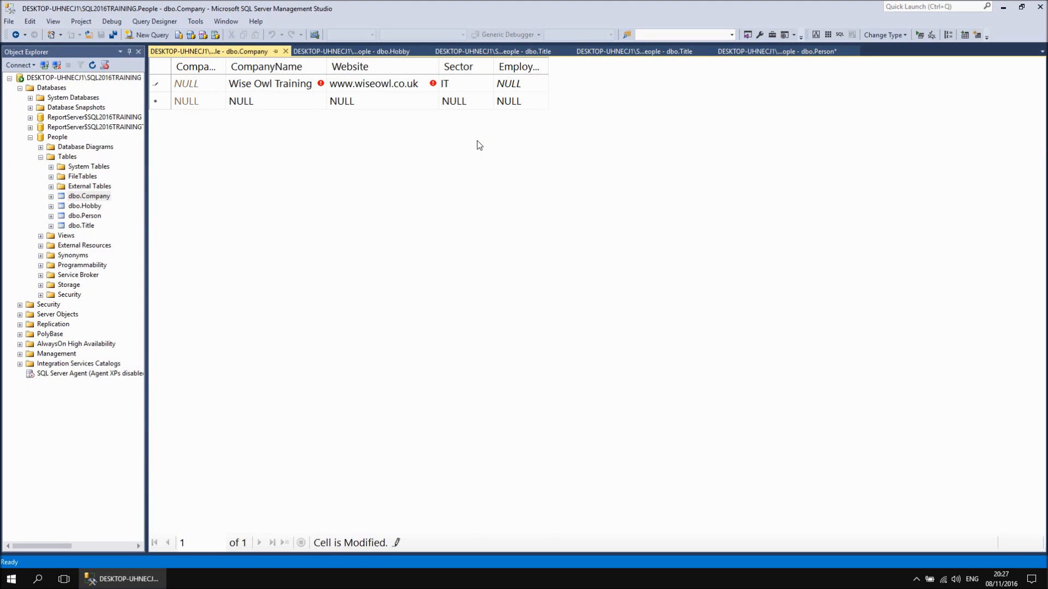
pyautogui.press('Tab')
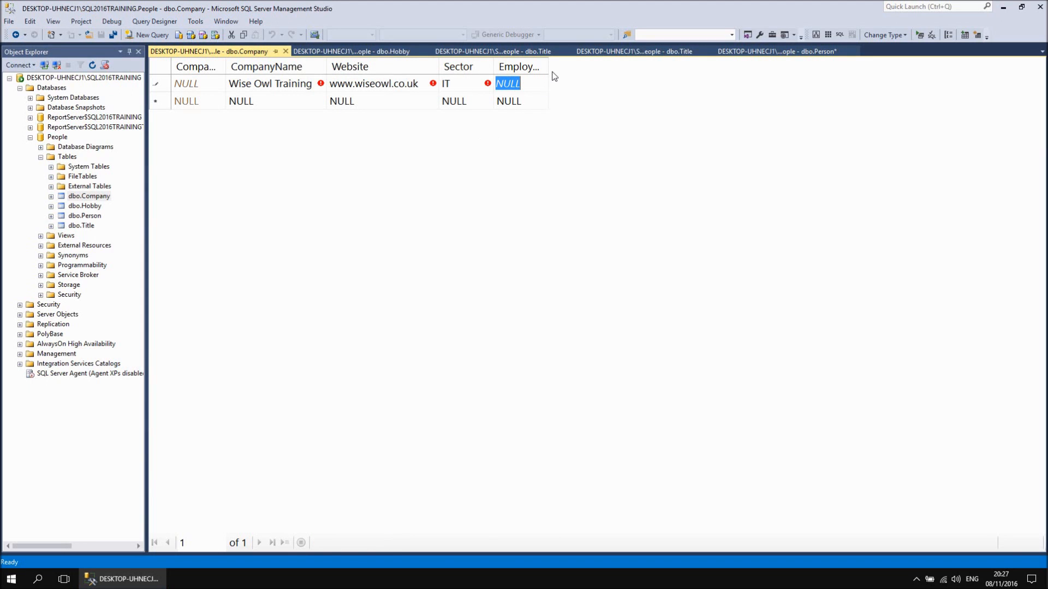
pyautogui.moveTo(548, 66); pyautogui.dragTo(581, 66)
pyautogui.write('100000')
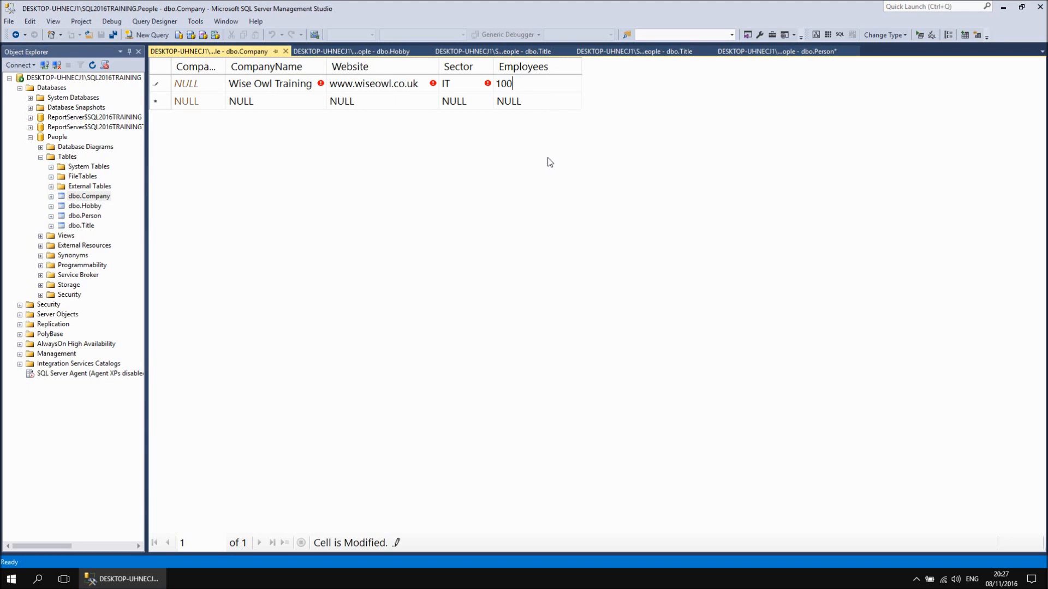
pyautogui.write('0')
pyautogui.press('Tab')
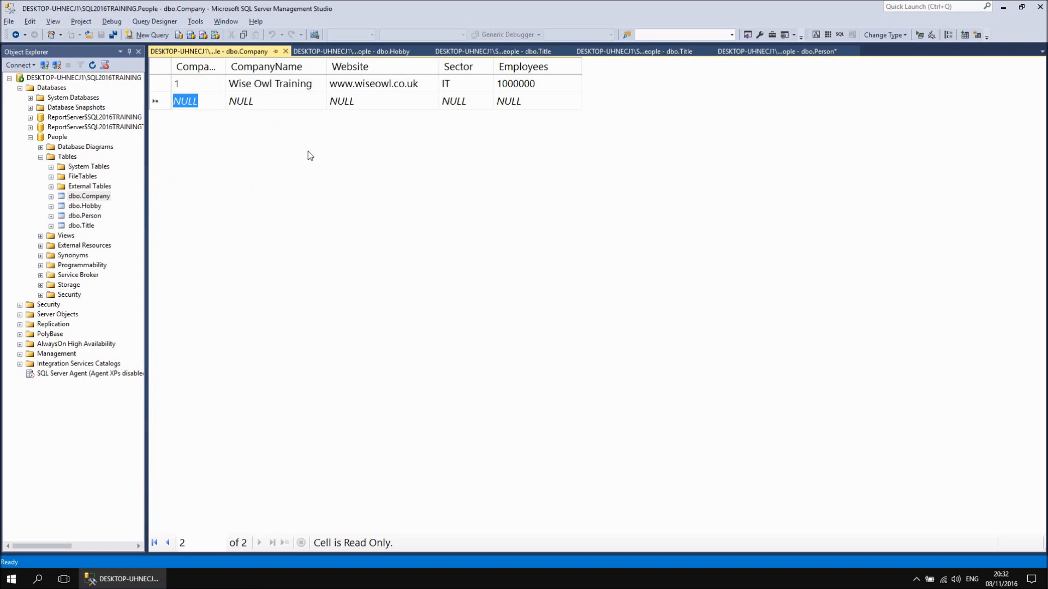
pyautogui.click(765, 52)
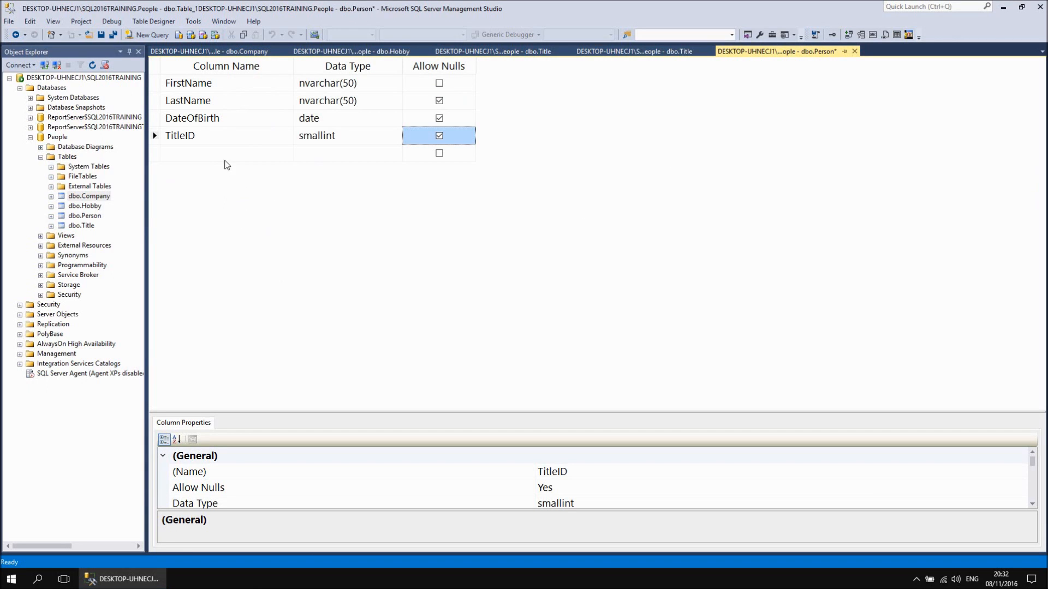
# Add a HobbyID int column to dbo.Person below TitleID.
pyautogui.click(220, 154)
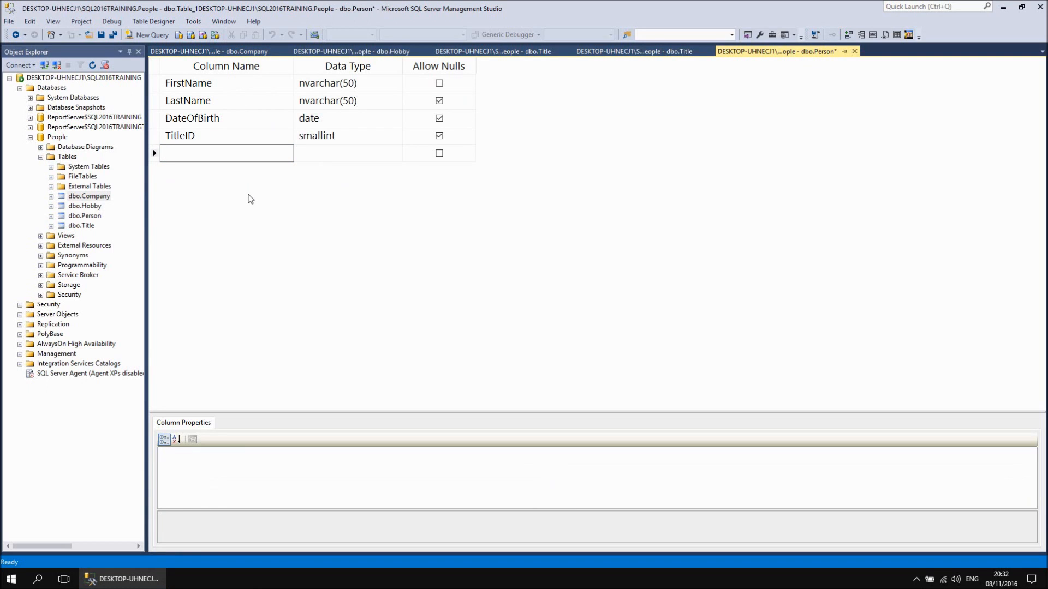
pyautogui.write('HobbyID')
pyautogui.press('Tab')
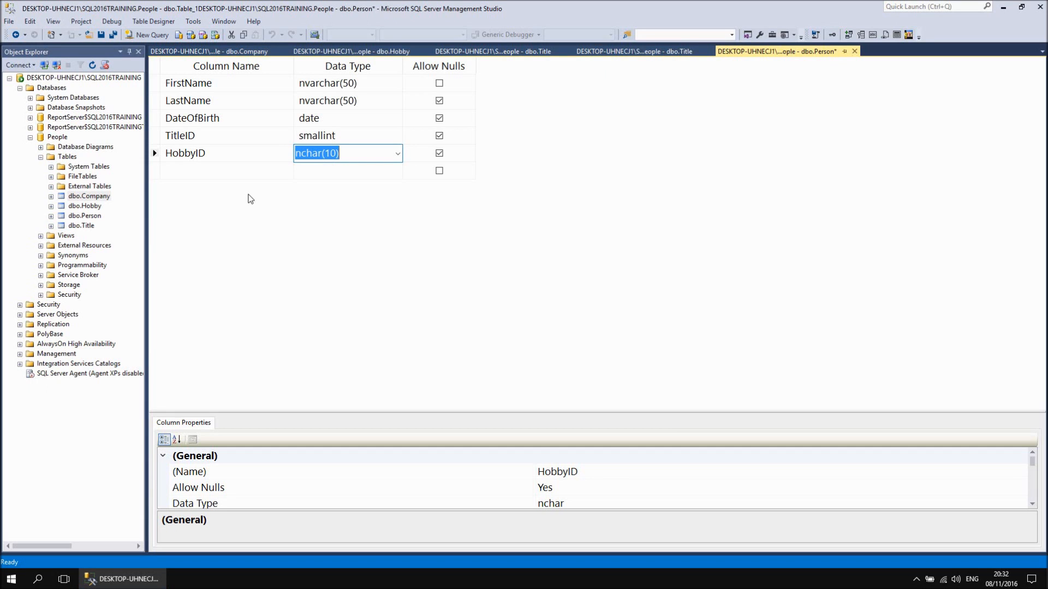
pyautogui.write('int')
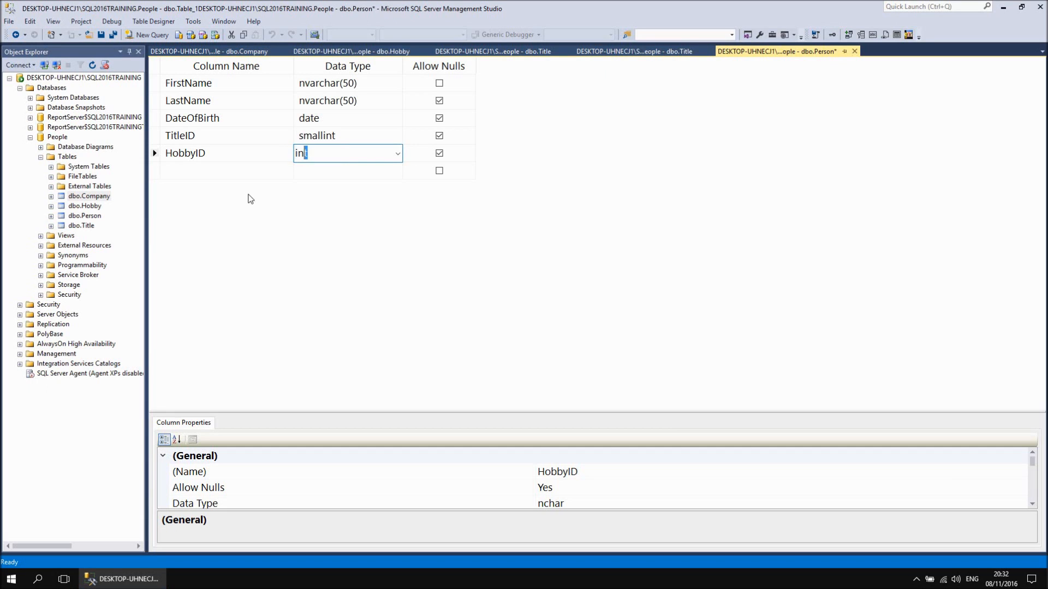
pyautogui.press('Tab')
# Add a CompanyID int column and save the dbo.Person design.
pyautogui.press('Tab')
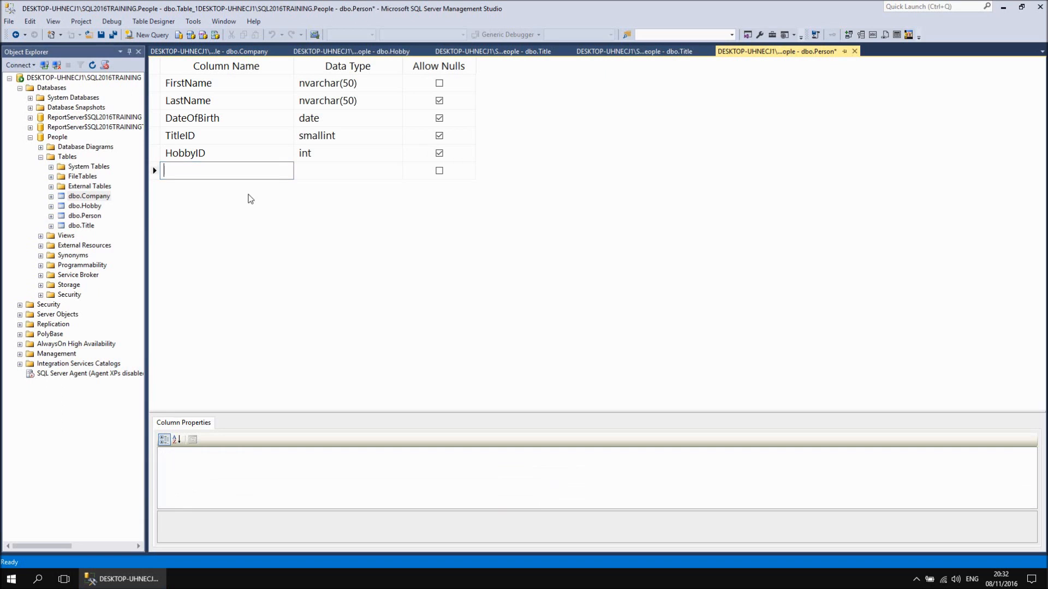
pyautogui.write('Company')
pyautogui.press('Tab')
pyautogui.hotkey('shift', 'Tab')
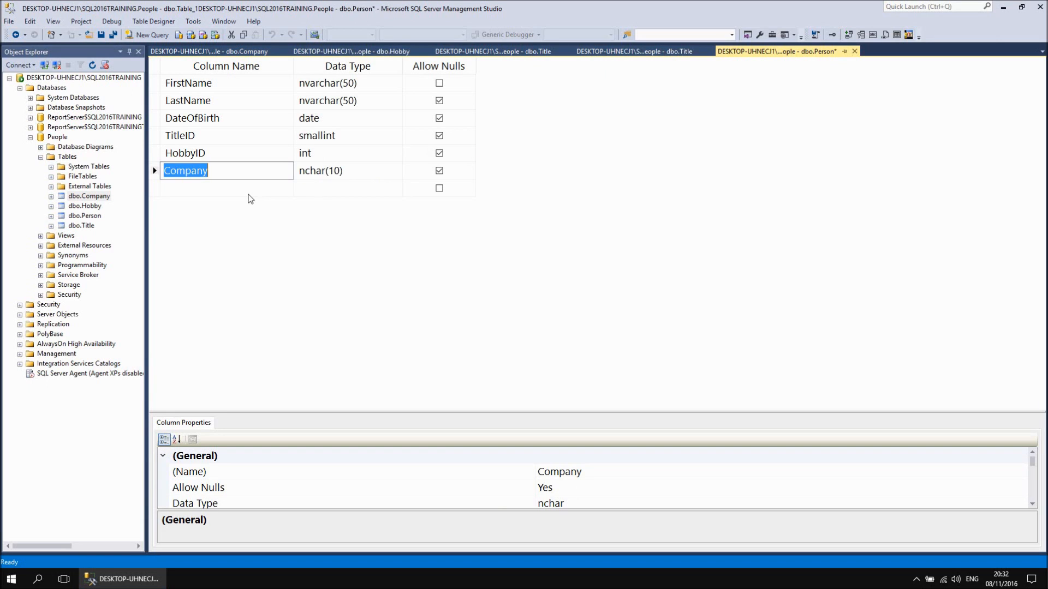
pyautogui.click(221, 170)
pyautogui.write('ID')
pyautogui.press('Tab')
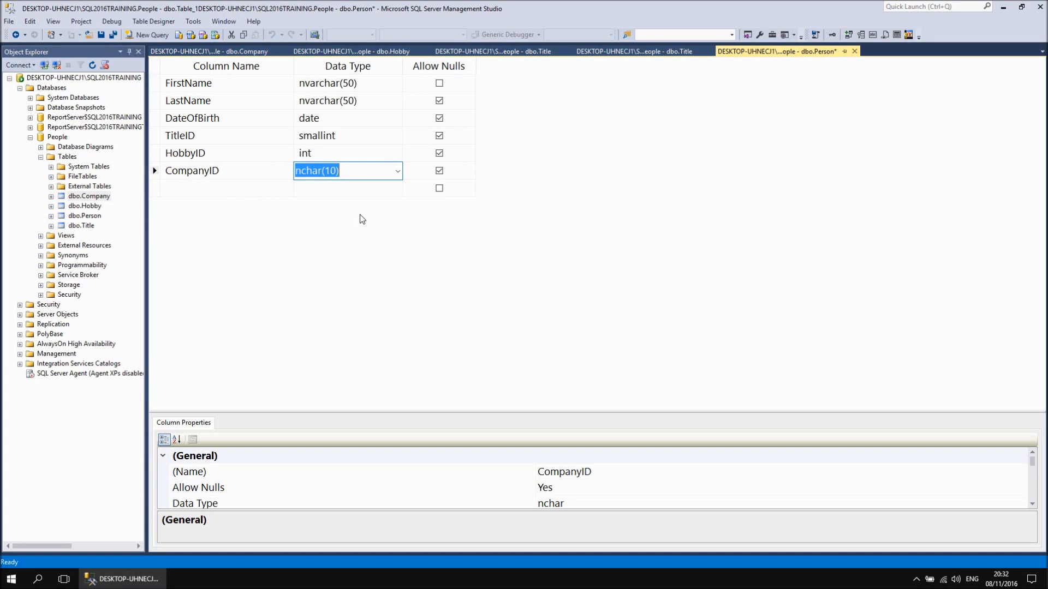
pyautogui.write('int')
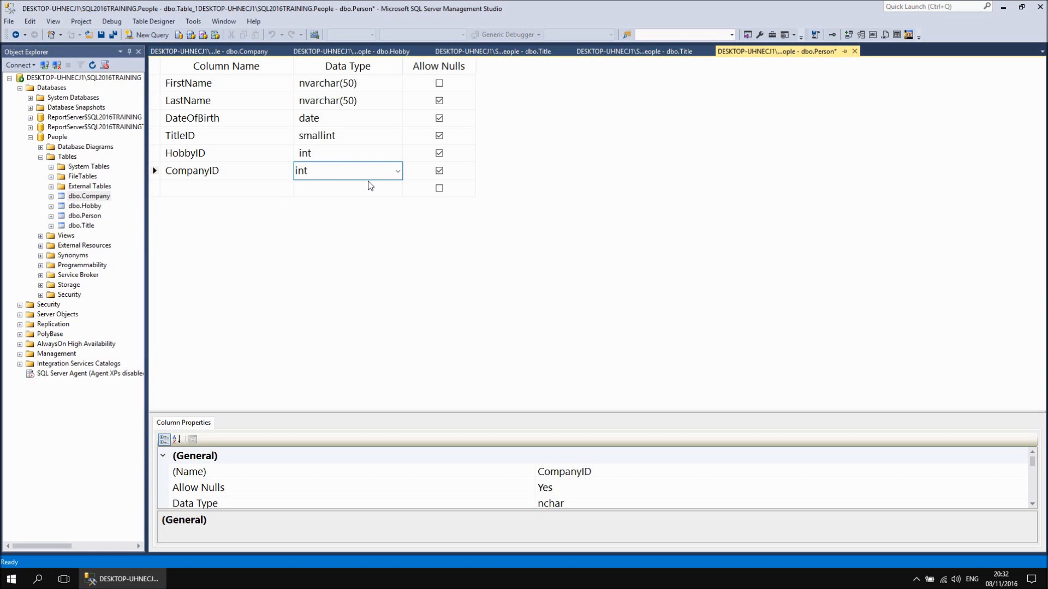
pyautogui.press('Tab')
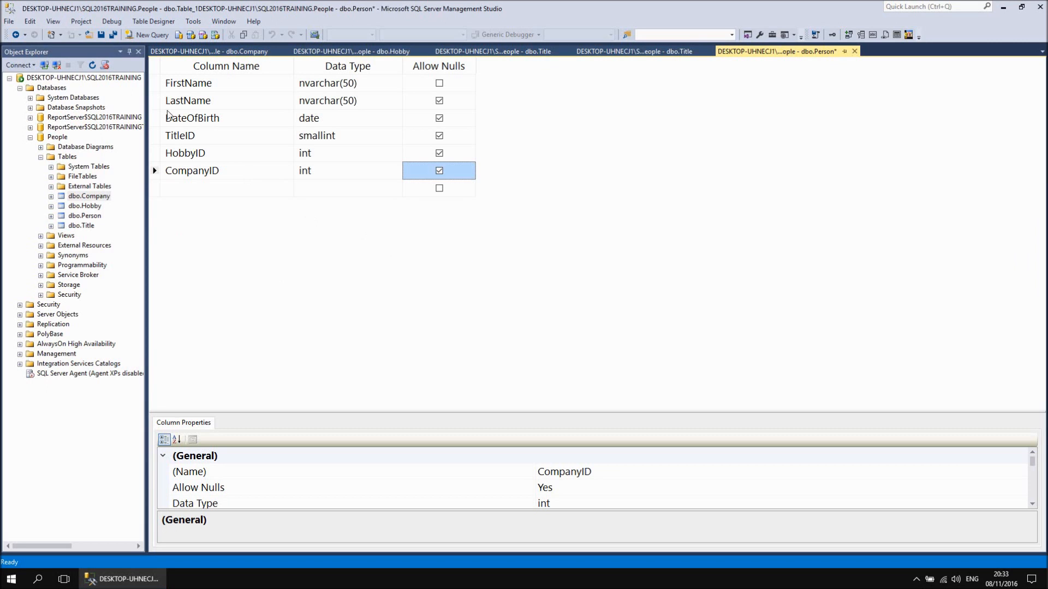
pyautogui.click(98, 30)
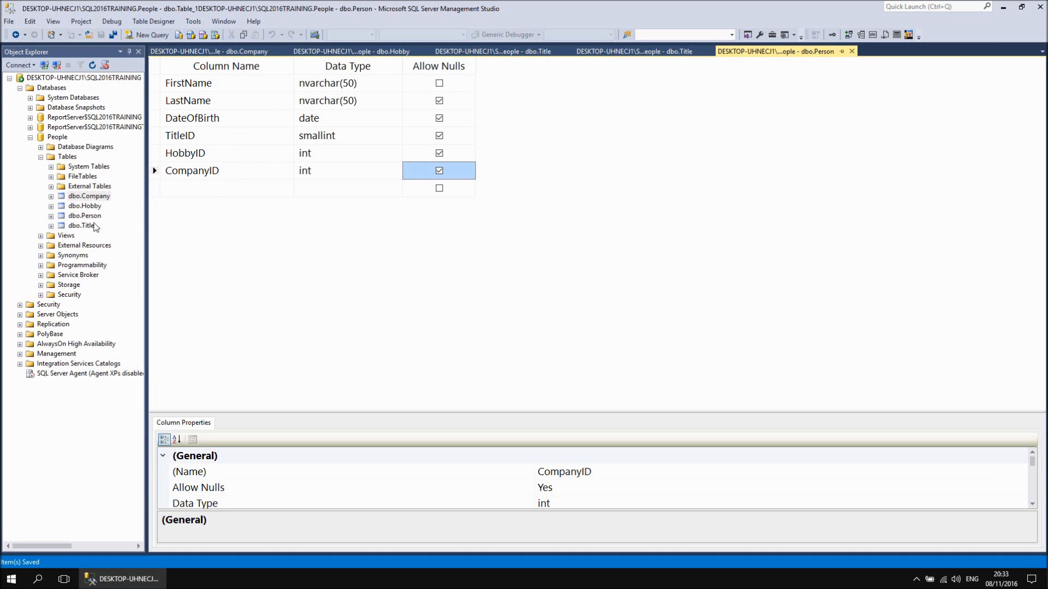
# Open dbo.Person's top 200 rows for editing, then view the Title table's six titles.
pyautogui.rightClick(94, 219)
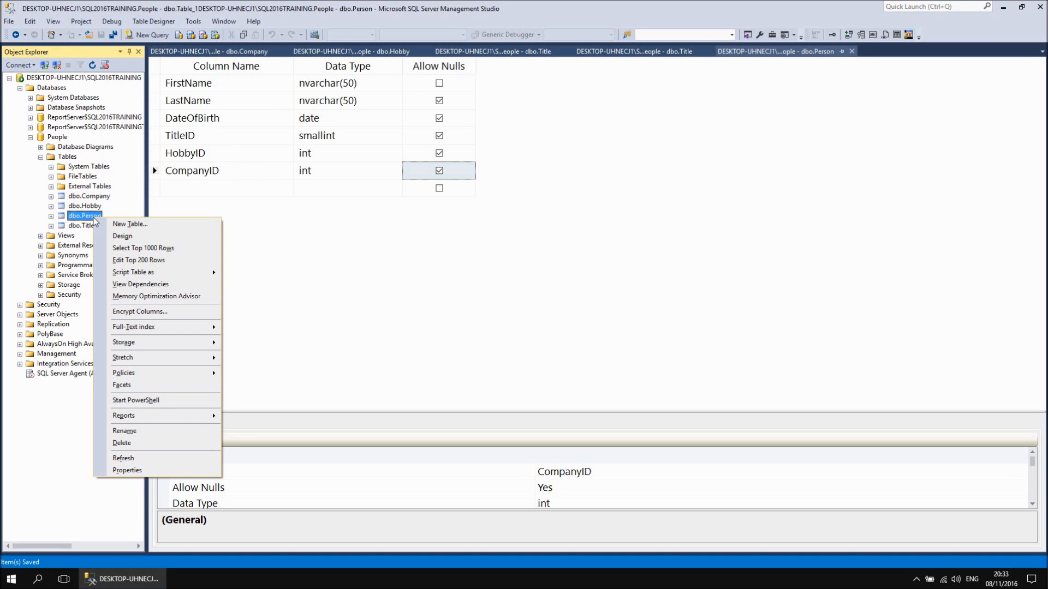
pyautogui.click(155, 260)
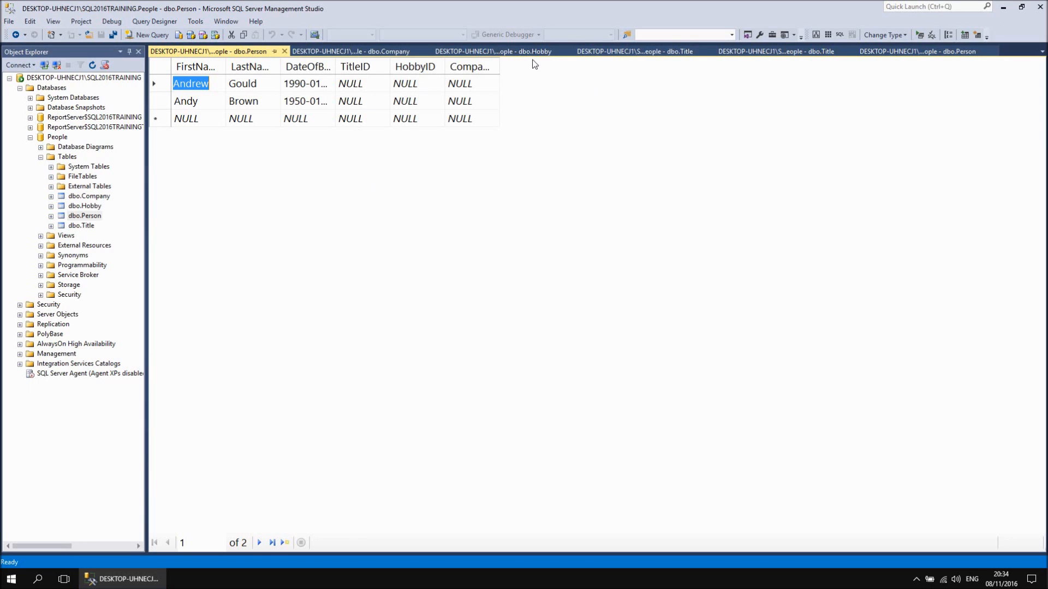
pyautogui.click(640, 55)
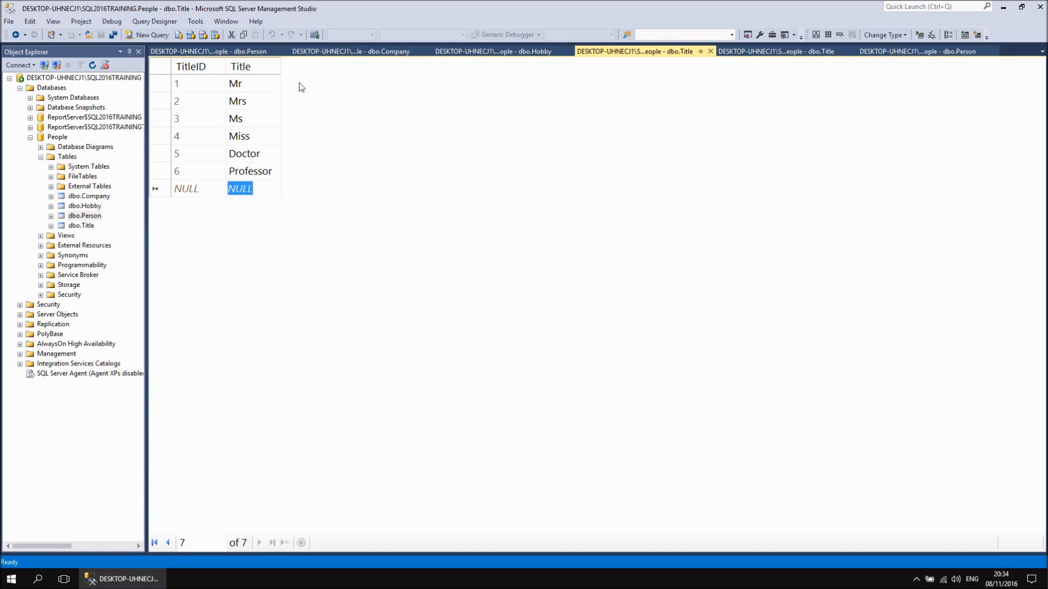
# Set TitleID to 1 for both person rows.
pyautogui.click(250, 52)
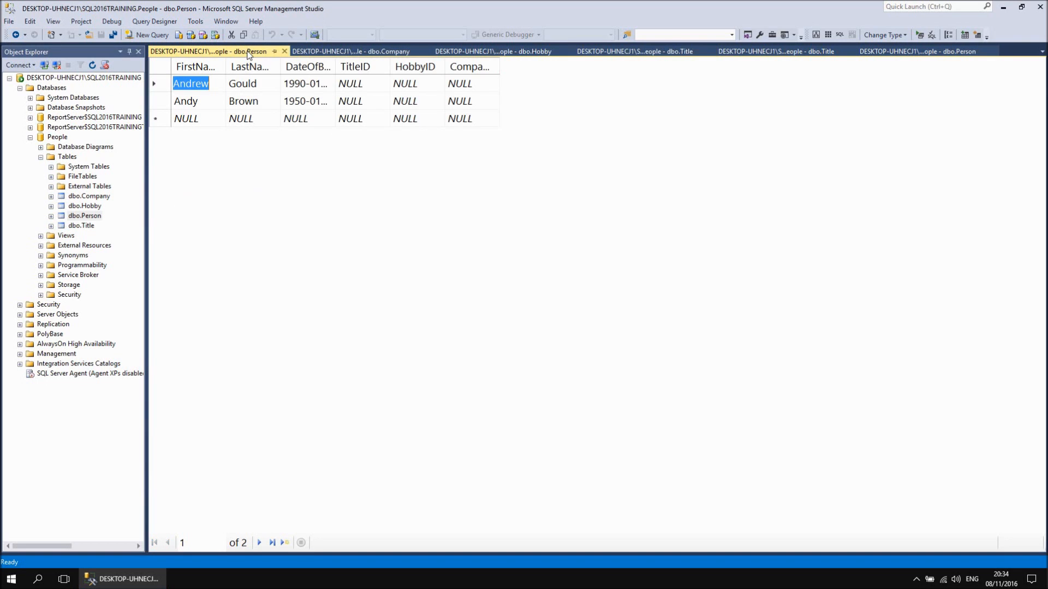
pyautogui.click(370, 89)
pyautogui.write('1')
pyautogui.click(375, 102)
pyautogui.write('1')
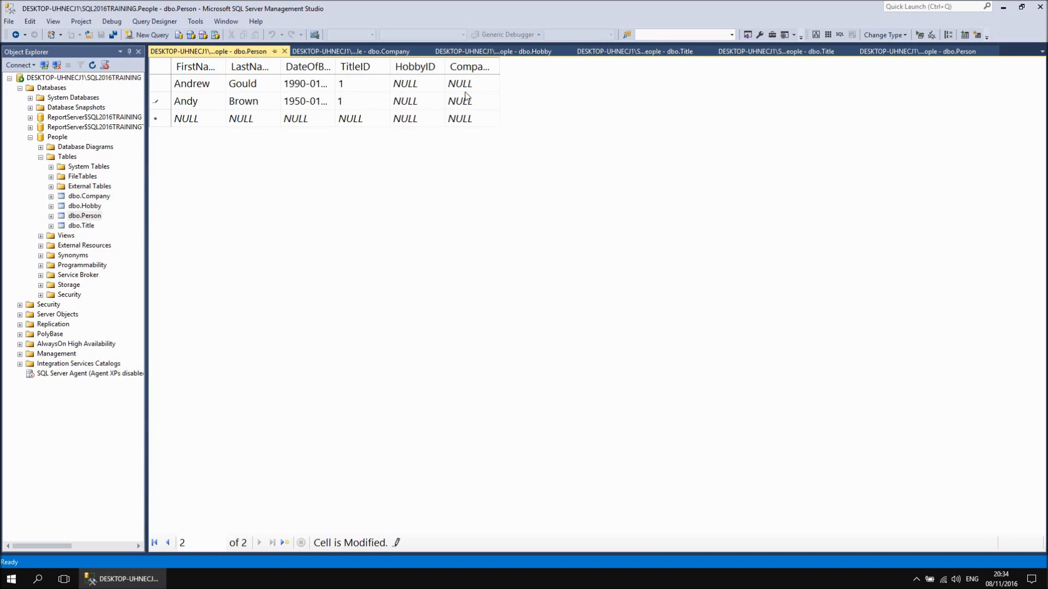
# Check the Hobby table's names, then give the two persons HobbyIDs 5 and 2.
pyautogui.click(522, 53)
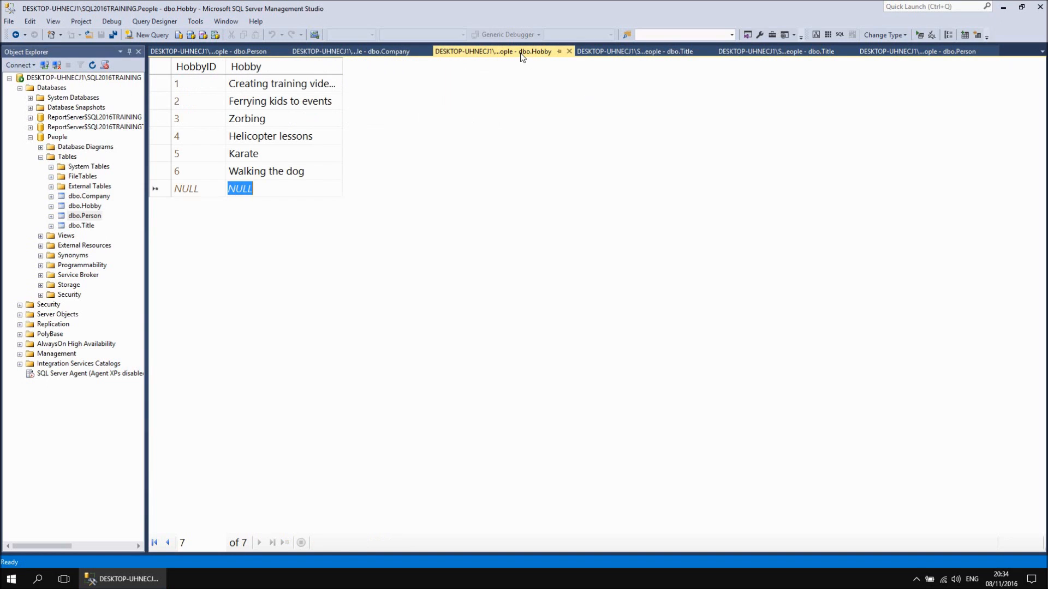
pyautogui.moveTo(342, 66); pyautogui.dragTo(360, 66)
pyautogui.click(239, 54)
pyautogui.click(416, 88)
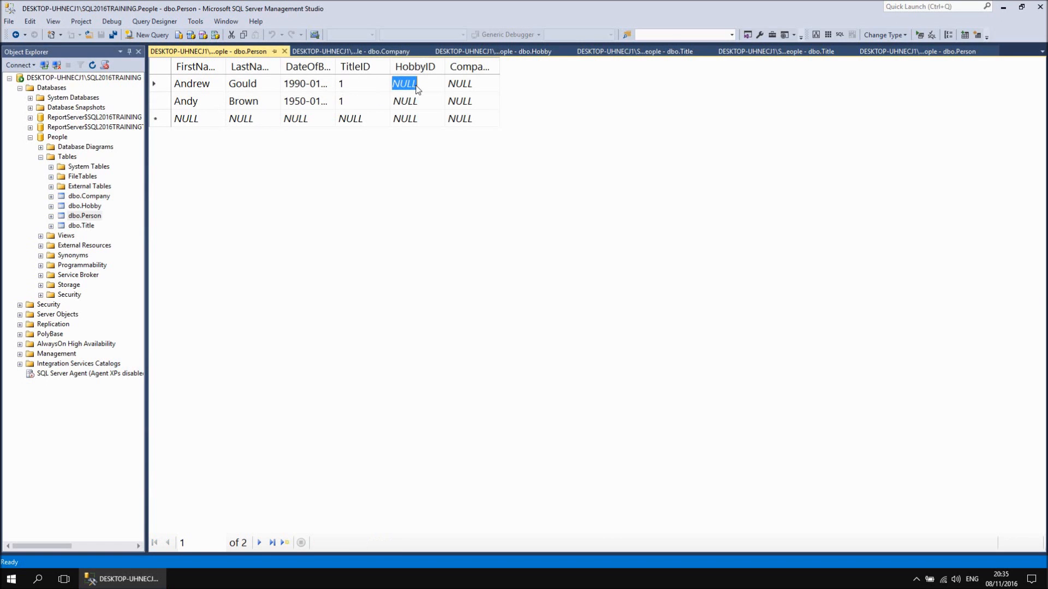
pyautogui.write('5')
pyautogui.click(418, 104)
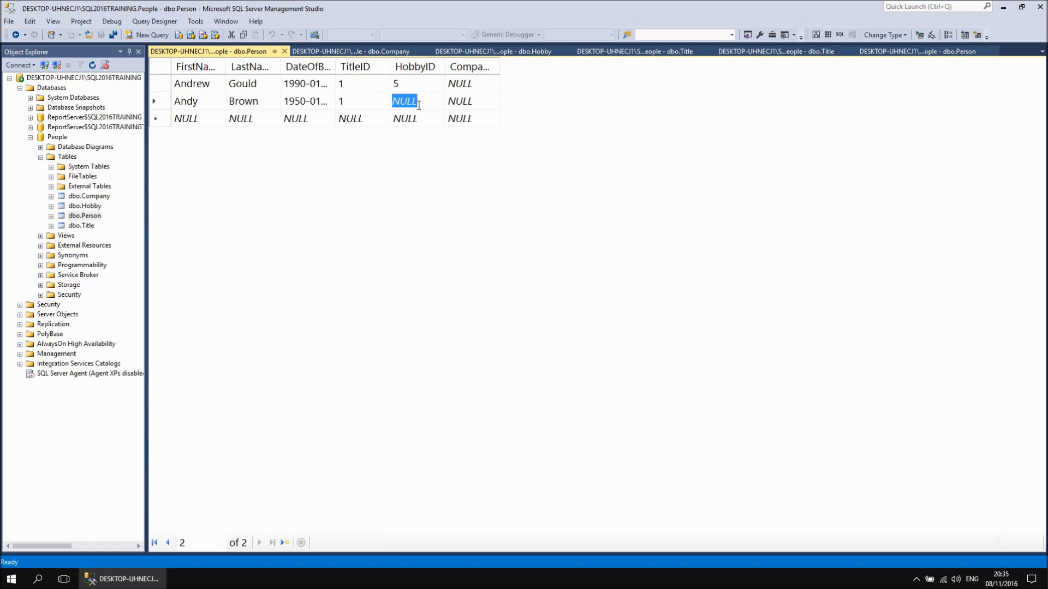
pyautogui.write('2')
# Set CompanyID to 1 for both persons, widen that column, and commit the row.
pyautogui.click(479, 90)
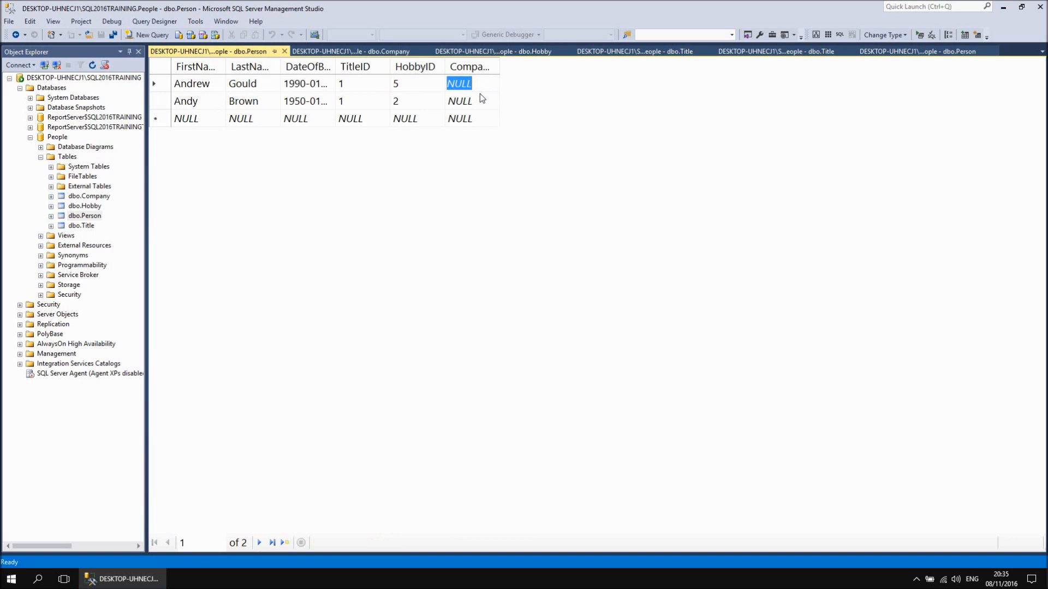
pyautogui.write('1')
pyautogui.click(482, 102)
pyautogui.write('1')
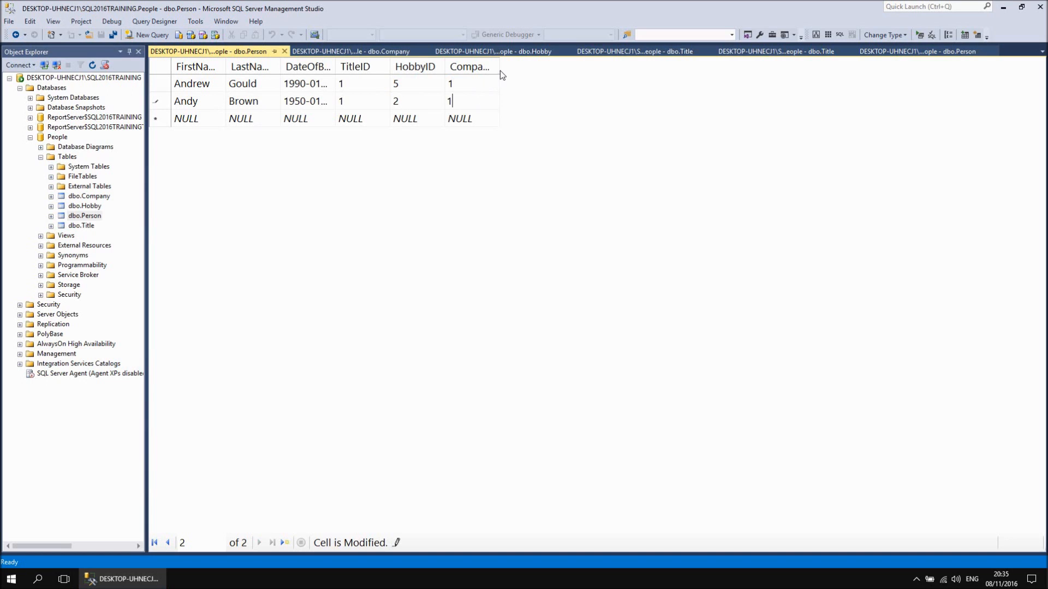
pyautogui.moveTo(499, 70); pyautogui.dragTo(519, 141)
pyautogui.click(487, 120)
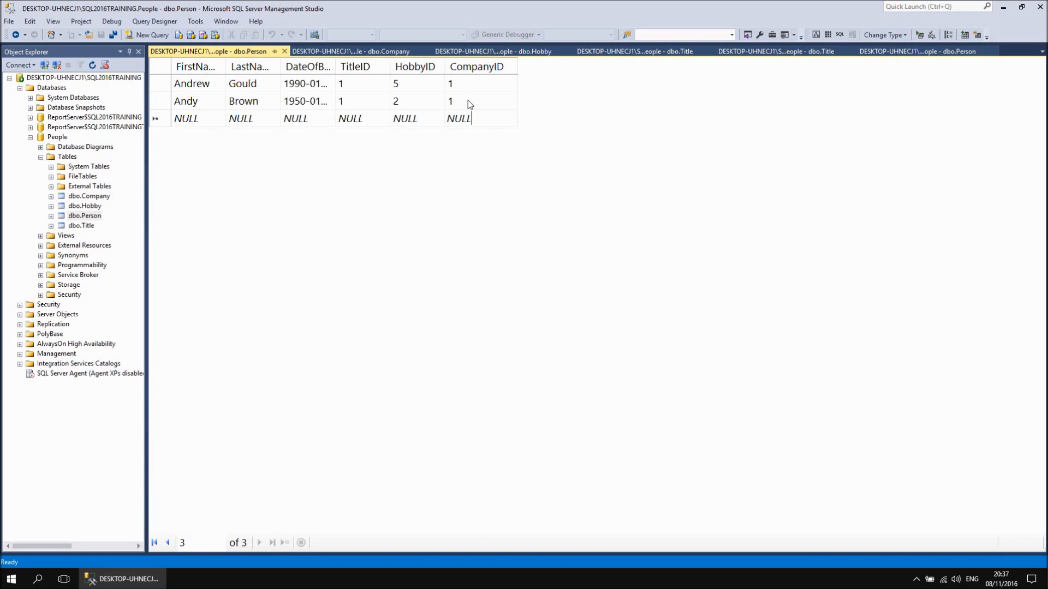
# Enter 1234567 as a trial CompanyID for the second person and commit it.
pyautogui.click(470, 100)
pyautogui.write('1234567')
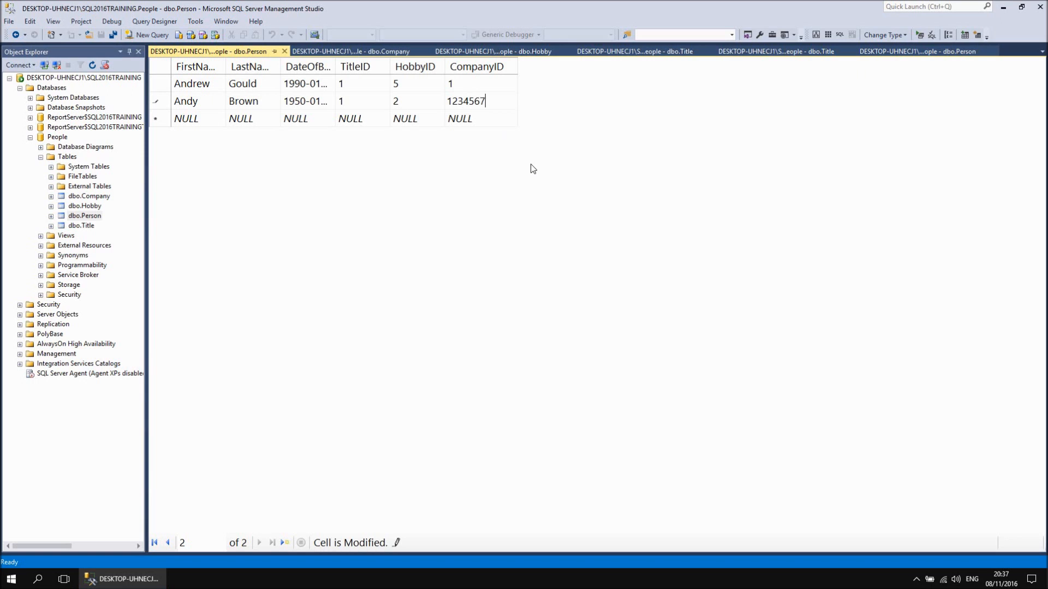
pyautogui.click(483, 117)
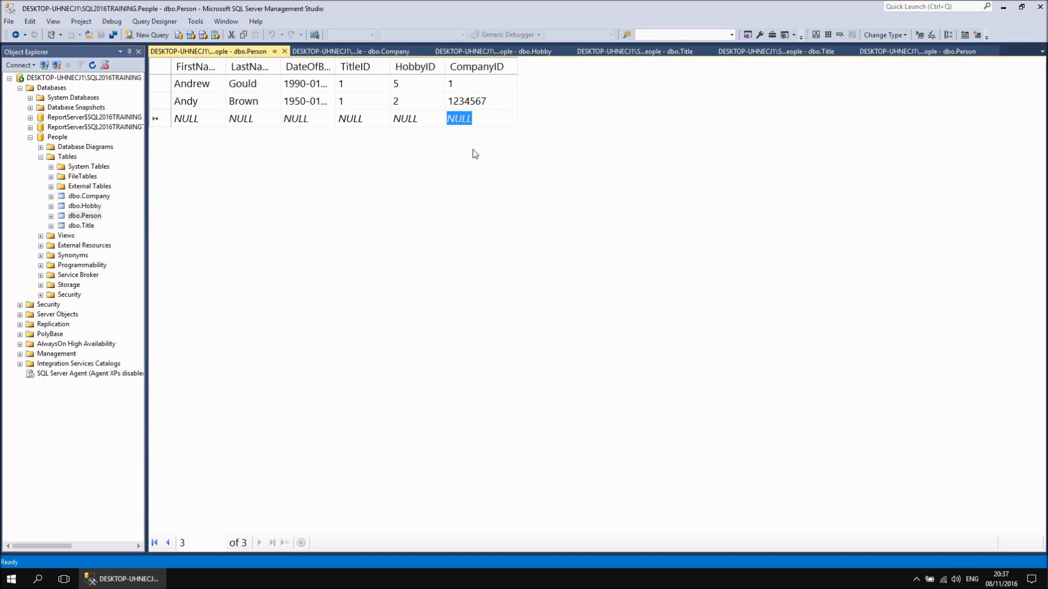
# Restore the second person's CompanyID to 1 and return to the dbo.Person design.
pyautogui.click(491, 104)
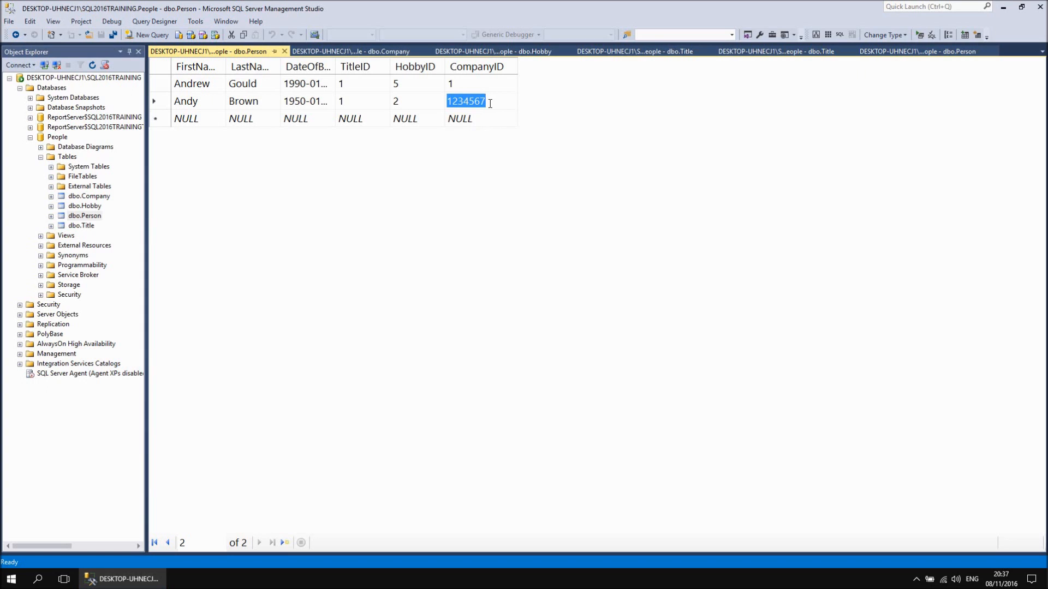
pyautogui.write('1')
pyautogui.click(484, 123)
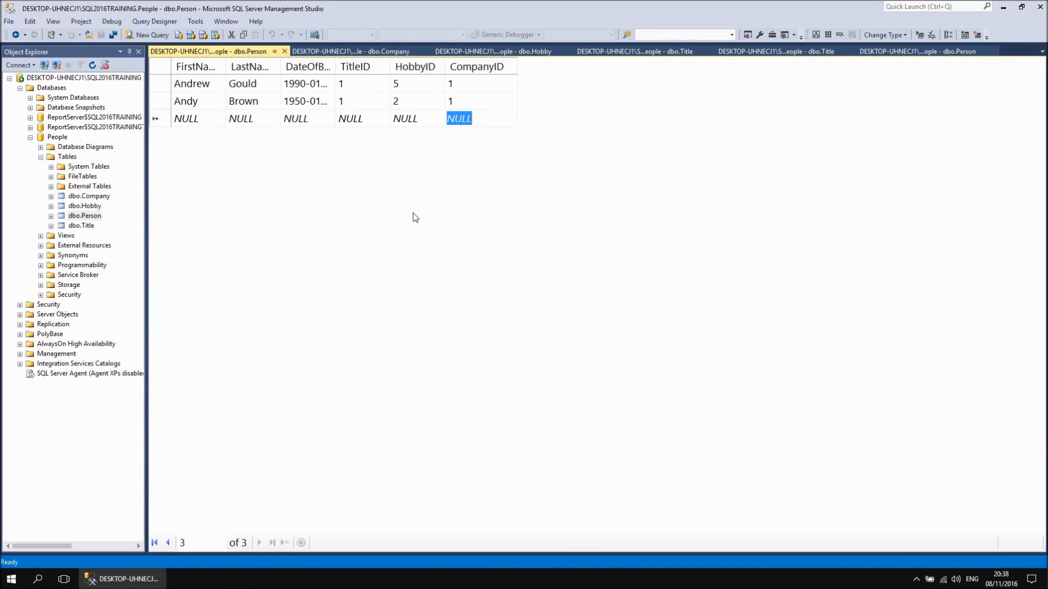
pyautogui.click(923, 55)
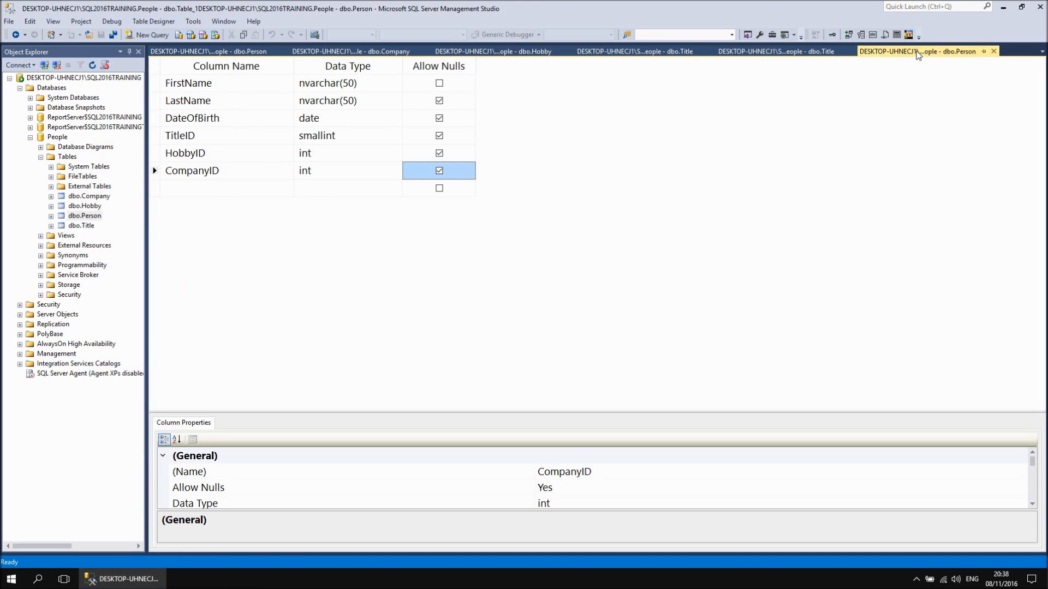
# Close all documents except the dbo.Person design with Close All But This.
pyautogui.rightClick(916, 55)
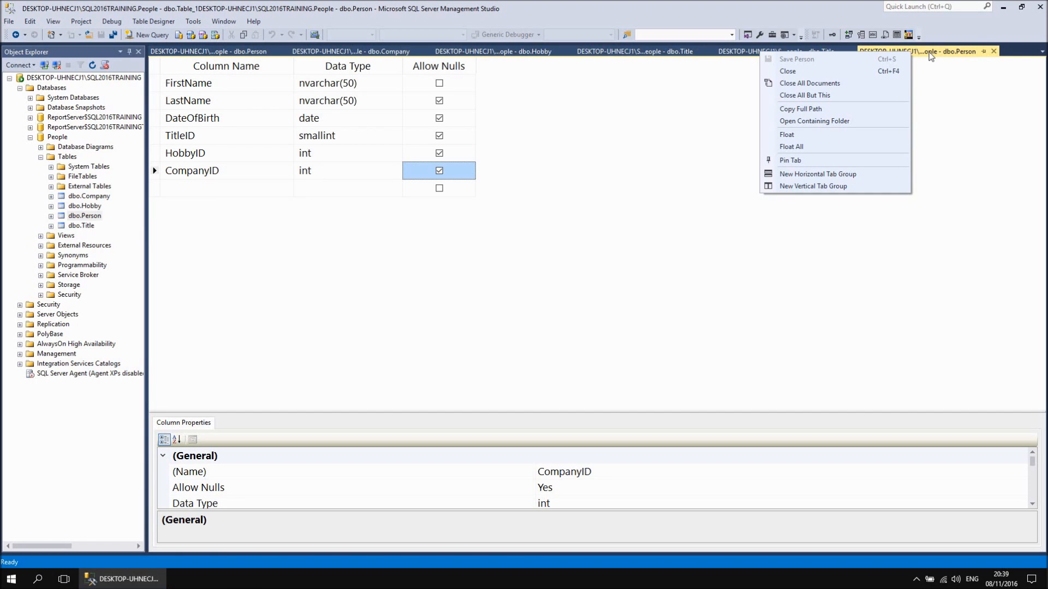
pyautogui.click(828, 100)
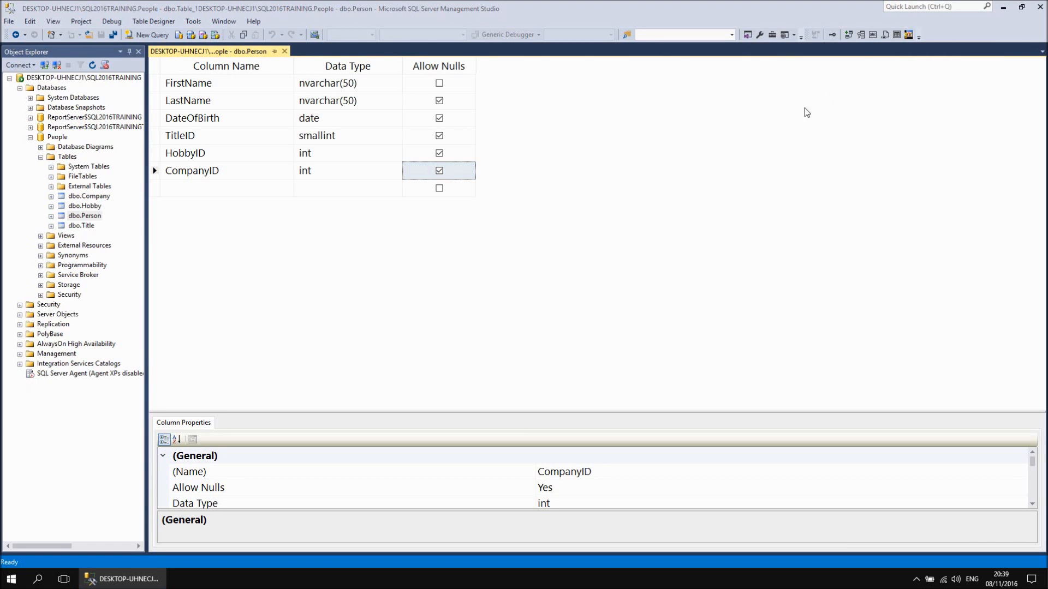
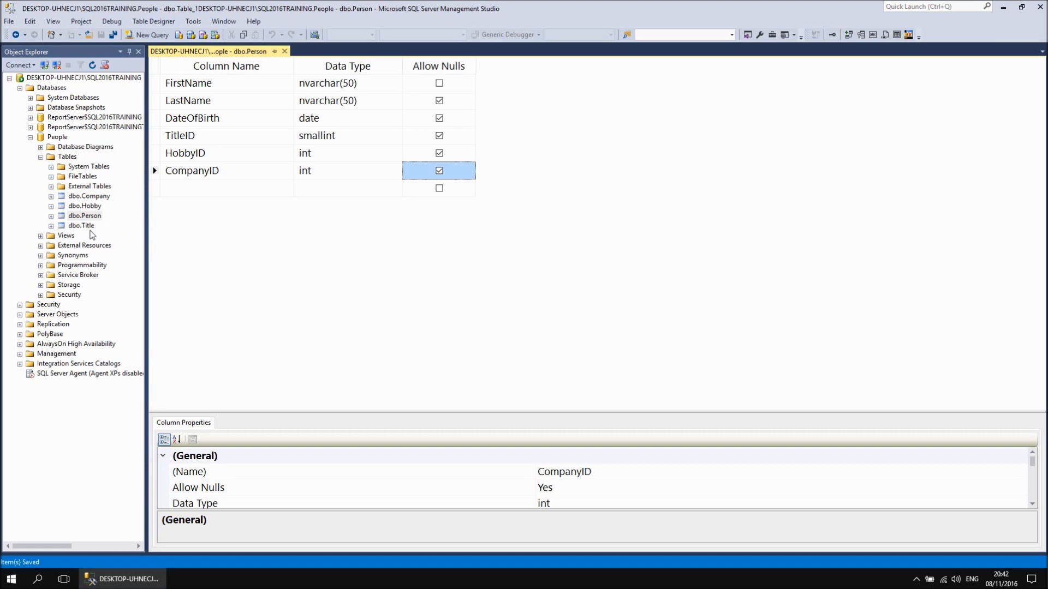
# Expand the dbo.Person and dbo.Title column lists in Object Explorer and widen the panel.
pyautogui.click(51, 216)
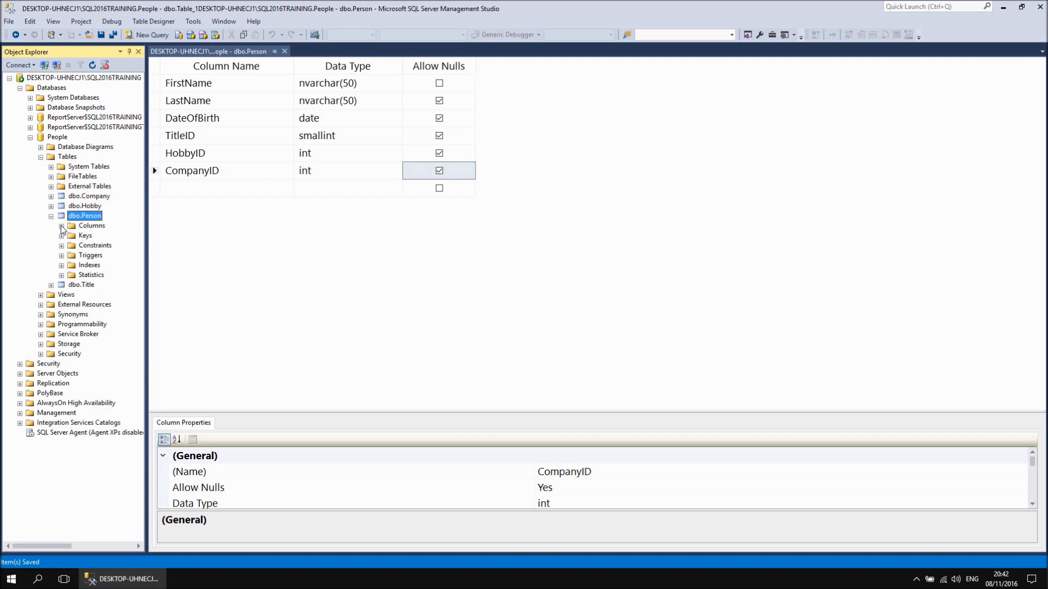
pyautogui.click(62, 226)
pyautogui.moveTo(147, 262); pyautogui.dragTo(169, 263)
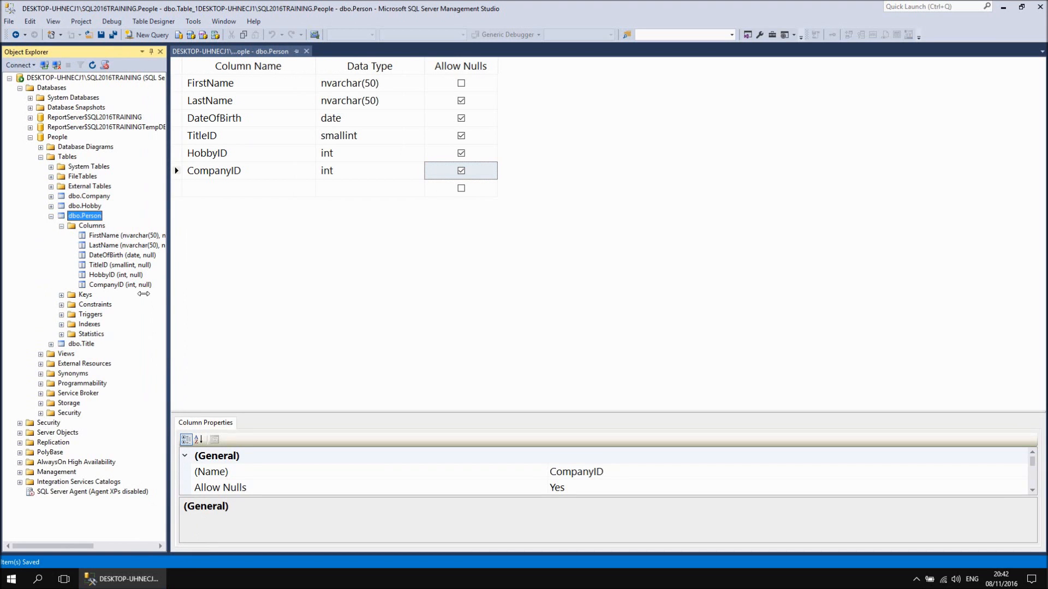
pyautogui.click(51, 345)
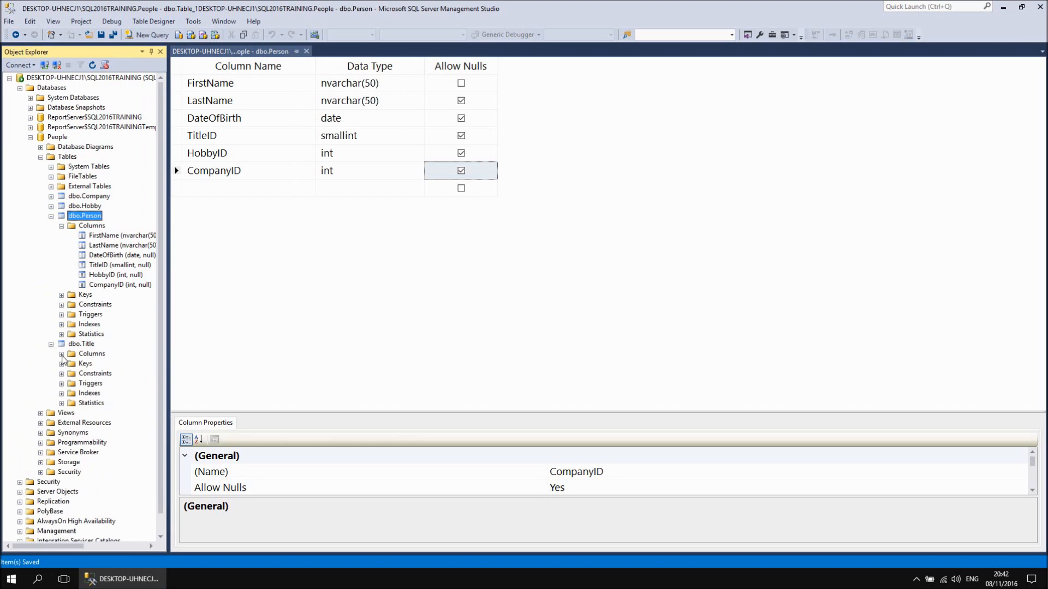
pyautogui.click(61, 353)
pyautogui.moveTo(165, 326); pyautogui.dragTo(194, 327)
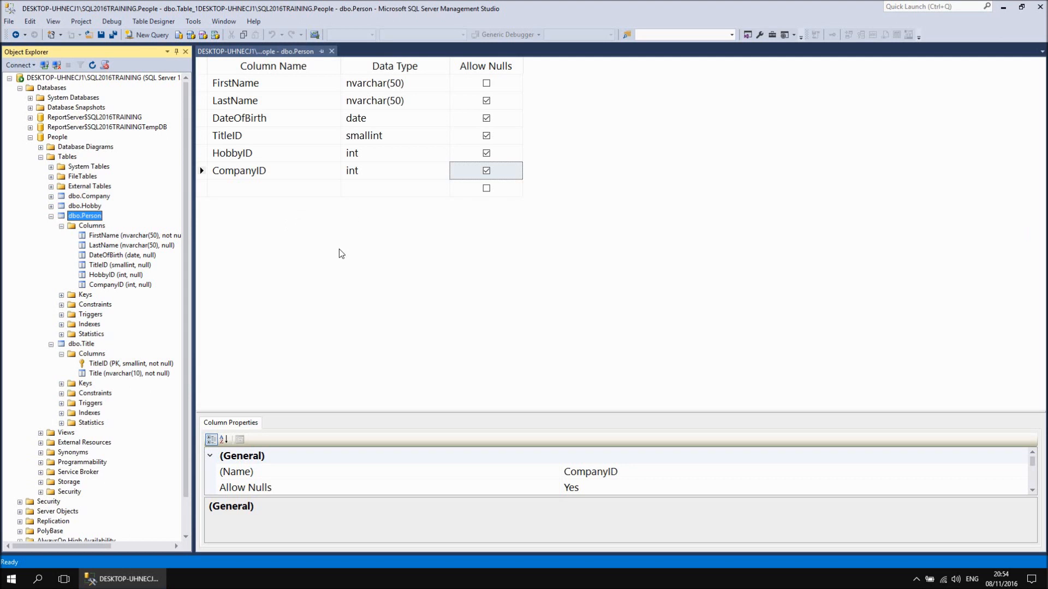
pyautogui.click(317, 238)
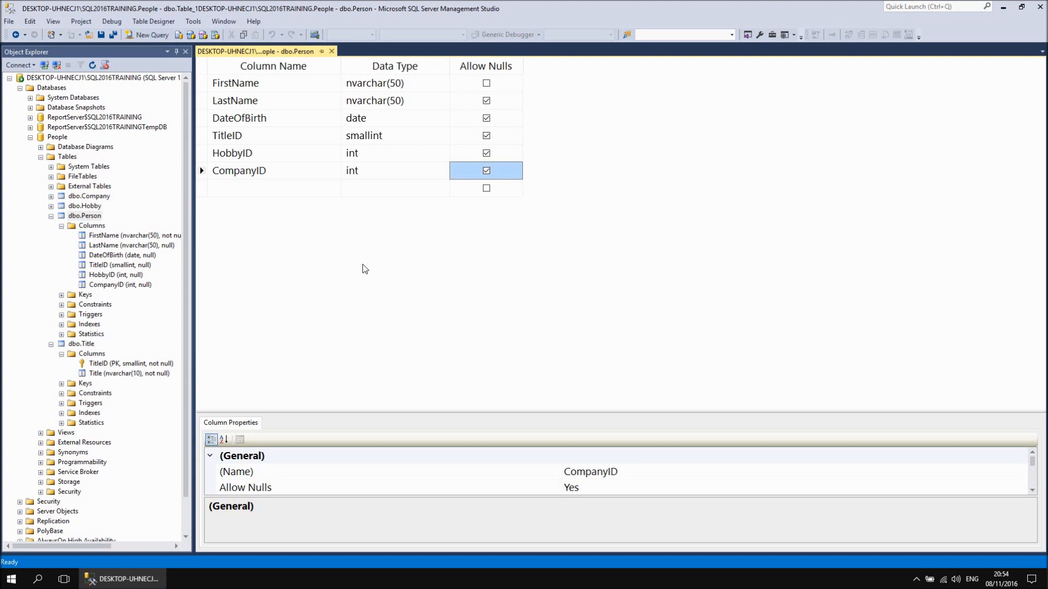
pyautogui.click(155, 22)
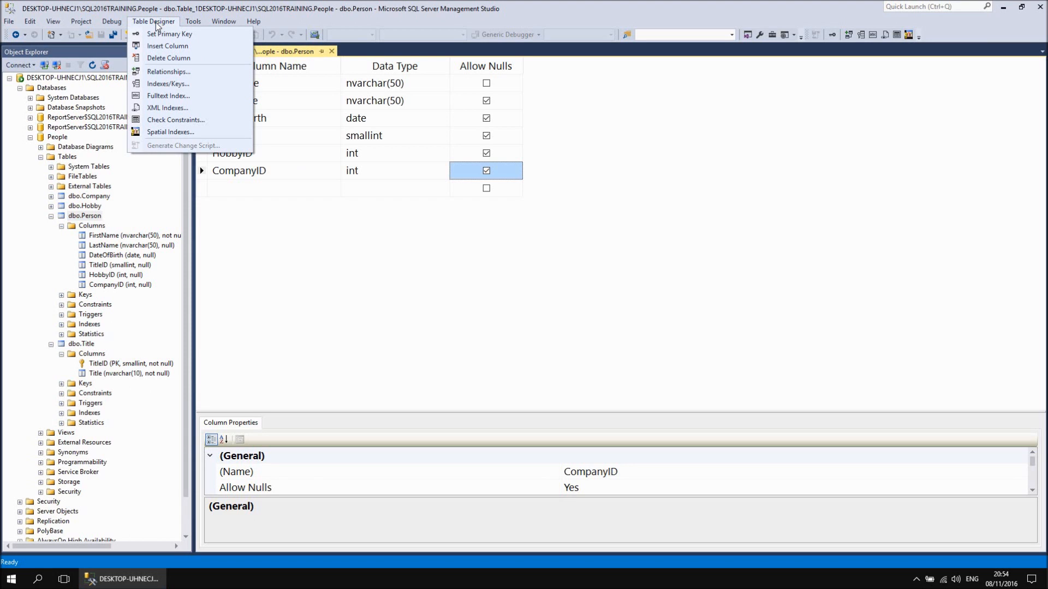
# Add a new foreign key relationship, FK_Person_Person, to the Person table.
pyautogui.click(180, 72)
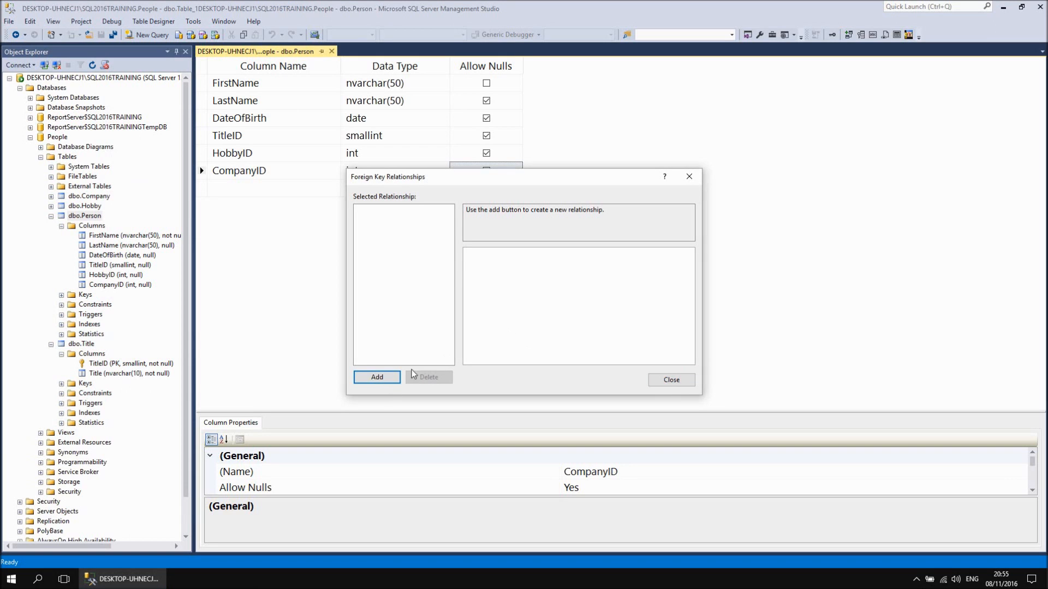
pyautogui.click(387, 383)
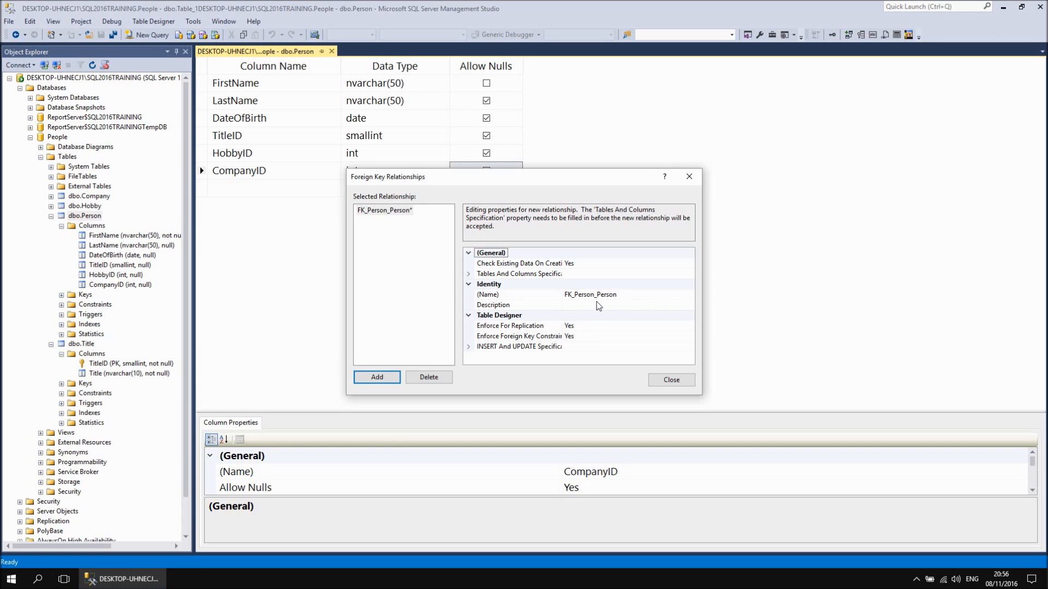
# Rename the relationship to FK_Person_Title and expand Tables And Columns Specification.
pyautogui.click(619, 295)
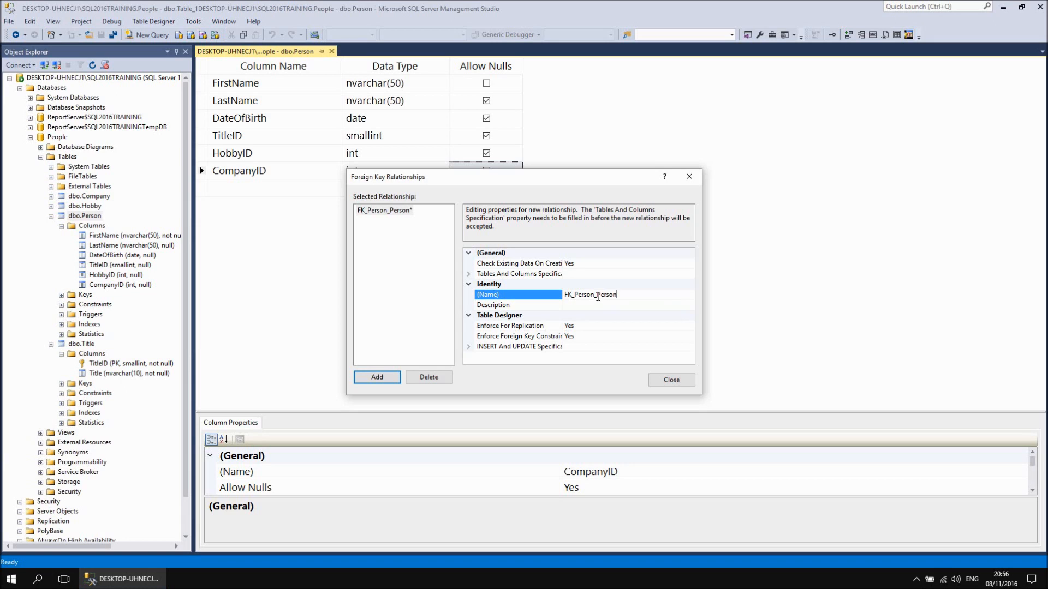
pyautogui.moveTo(596, 294); pyautogui.dragTo(626, 294)
pyautogui.write('Titl')
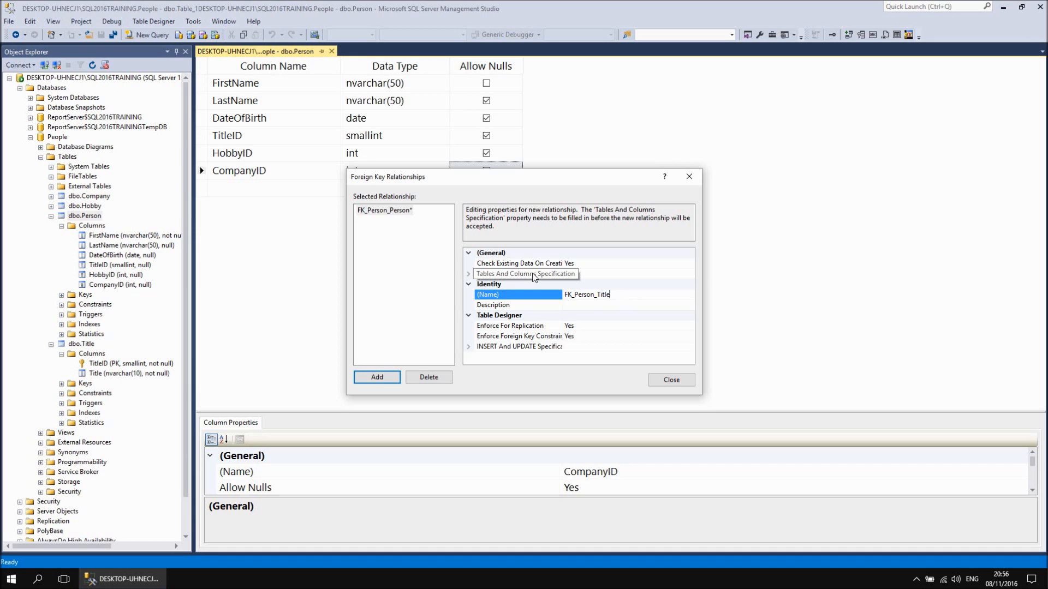
pyautogui.click(469, 274)
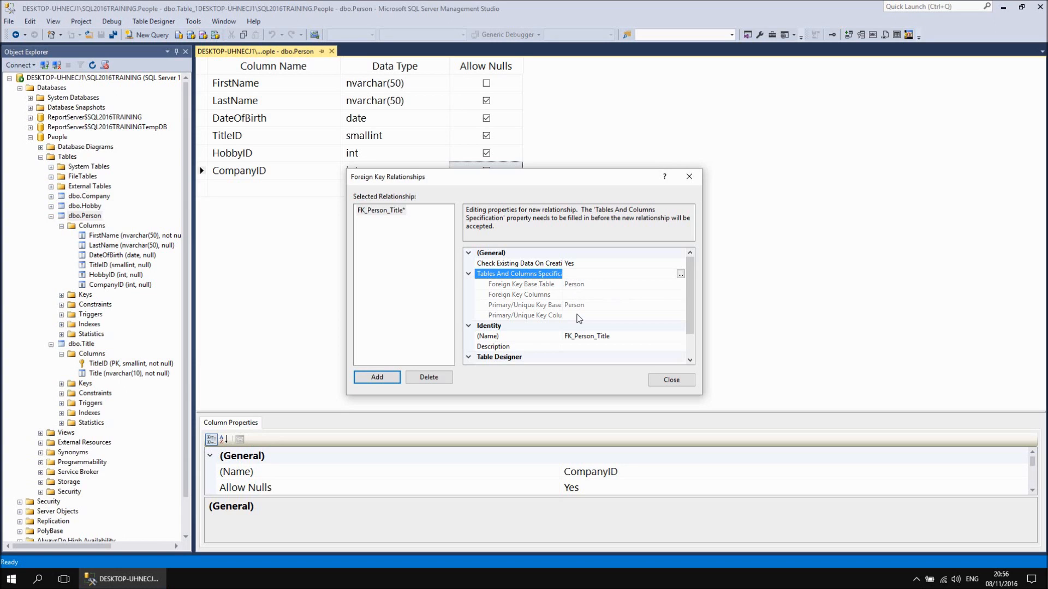
# Choose Title as the primary key table for FK_Person_Title.
pyautogui.click(680, 275)
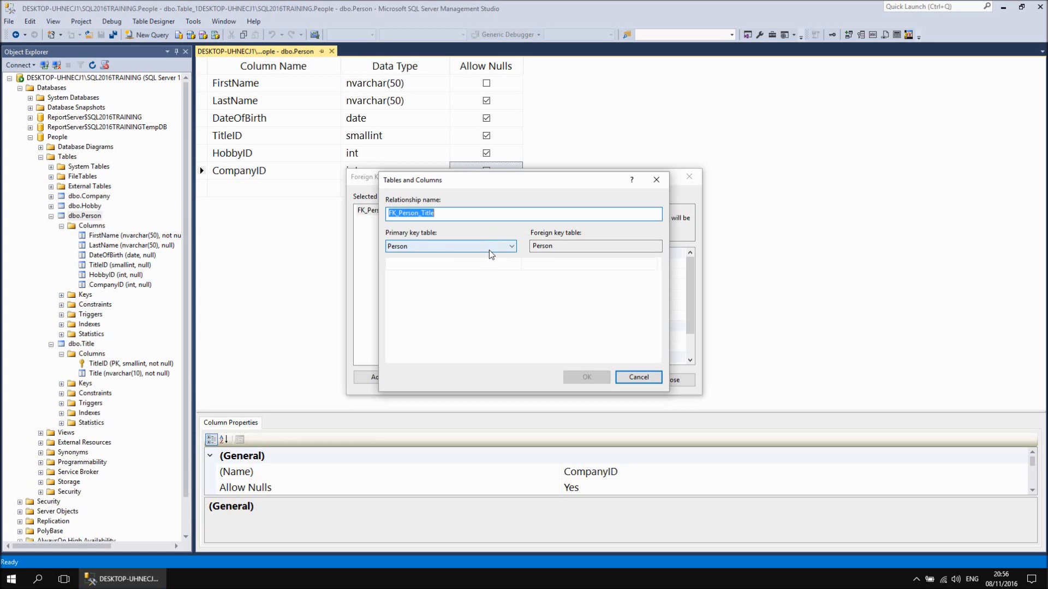
pyautogui.click(566, 247)
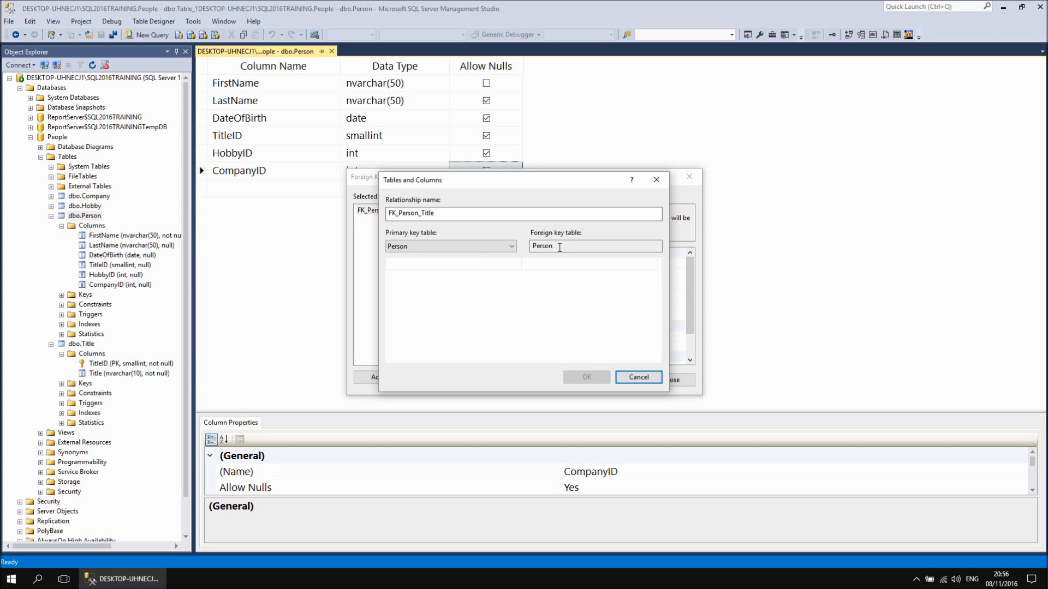
pyautogui.click(552, 247)
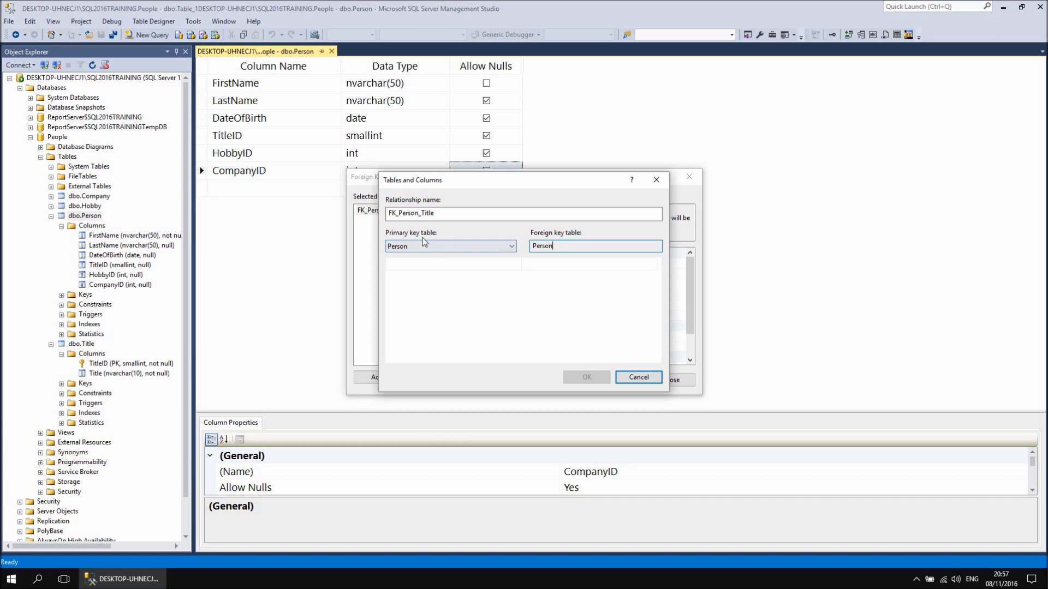
pyautogui.click(504, 247)
pyautogui.click(408, 282)
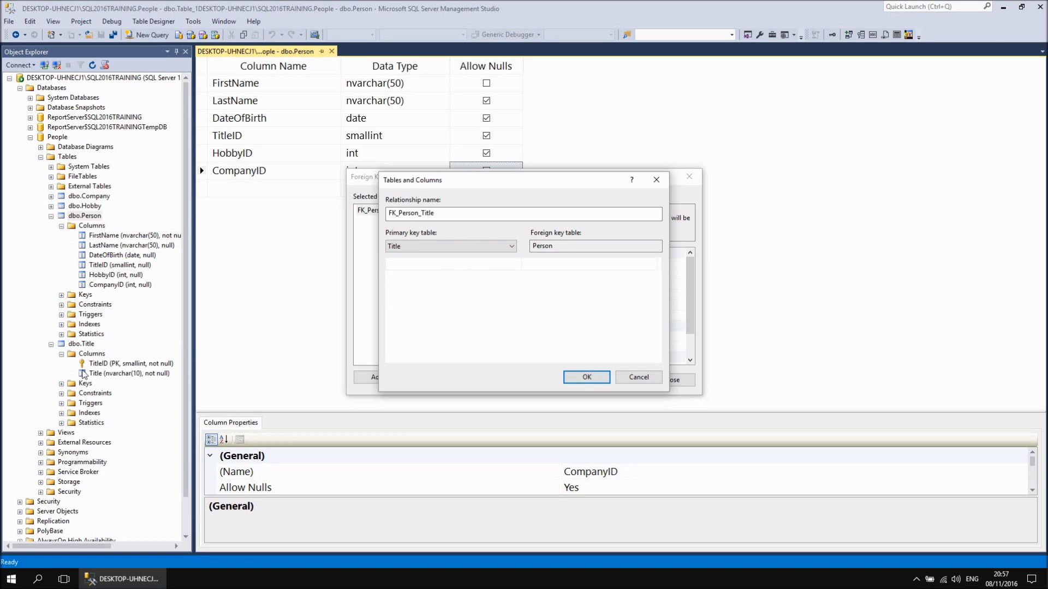
# Map Title's TitleID primary key to Person's TitleID column and confirm the mapping.
pyautogui.click(490, 267)
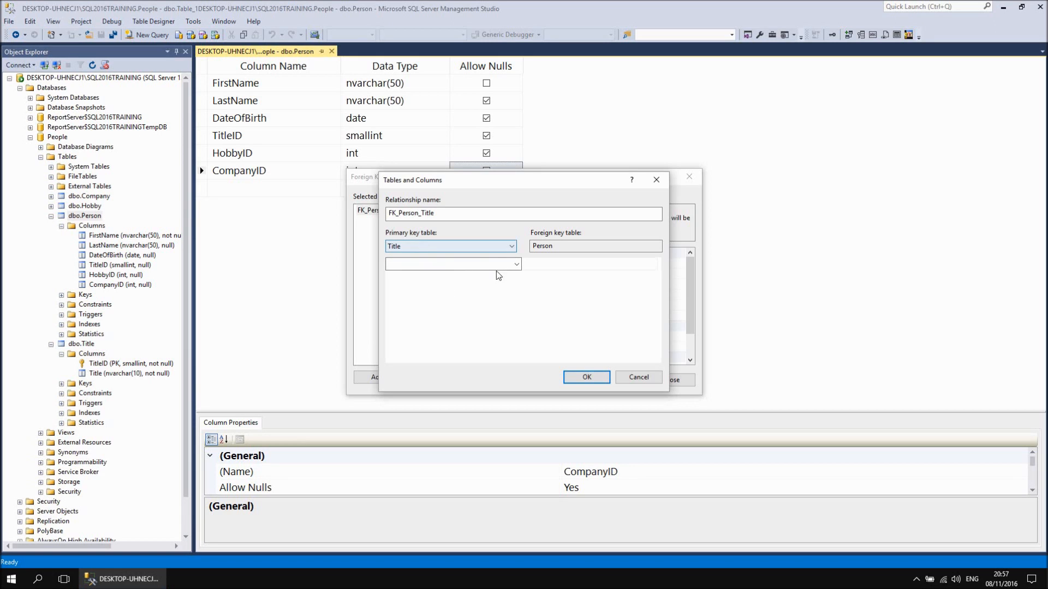
pyautogui.click(516, 265)
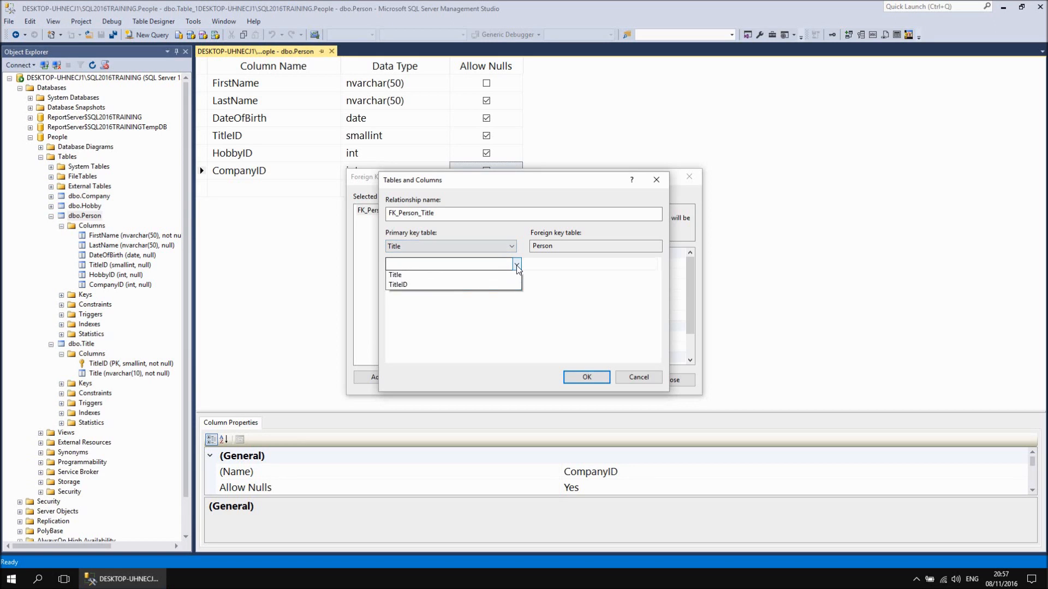
pyautogui.click(408, 287)
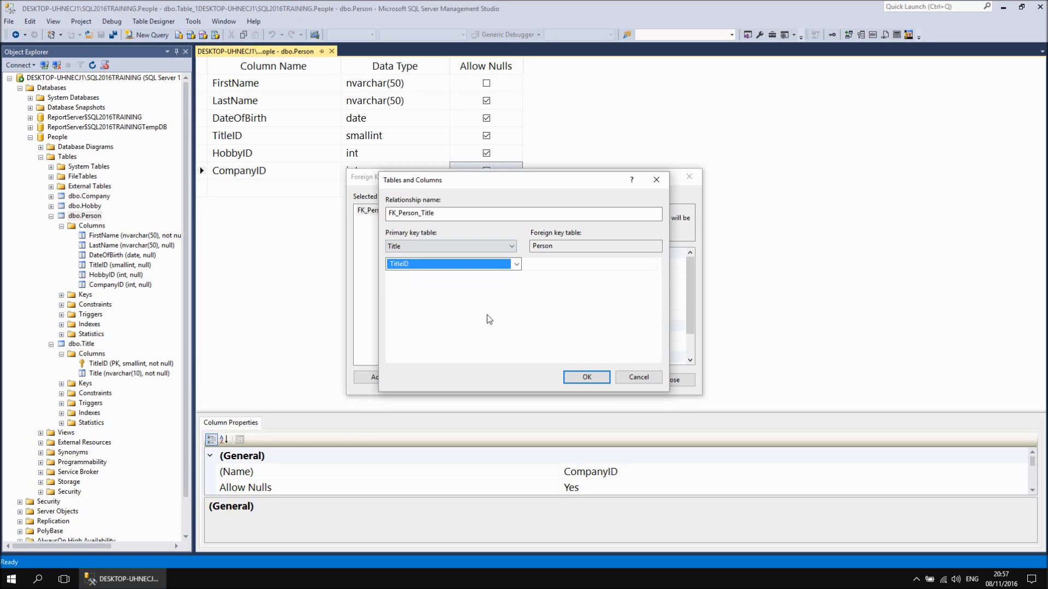
pyautogui.click(580, 269)
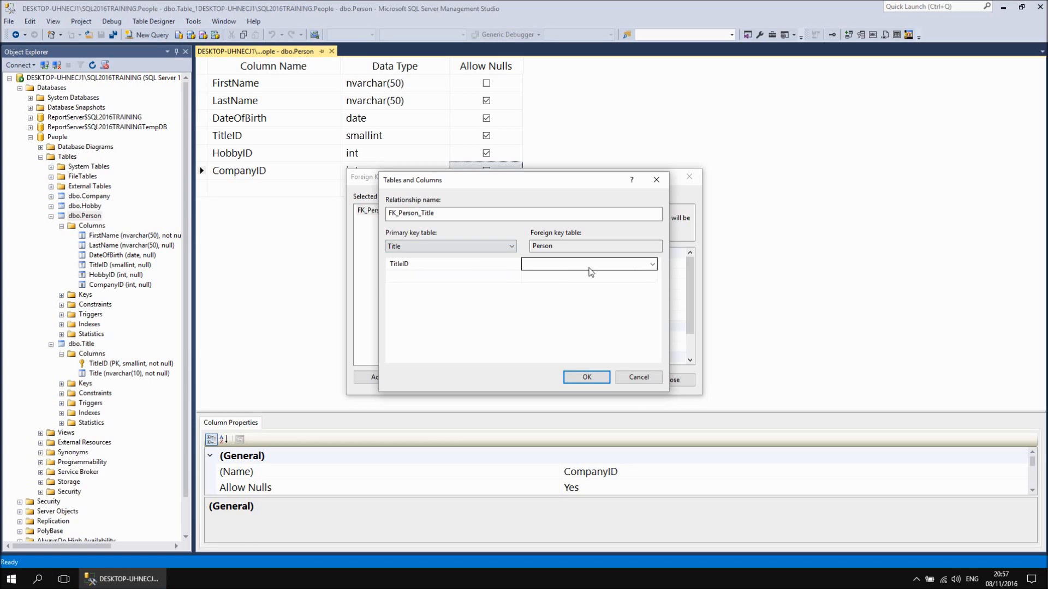
pyautogui.click(652, 265)
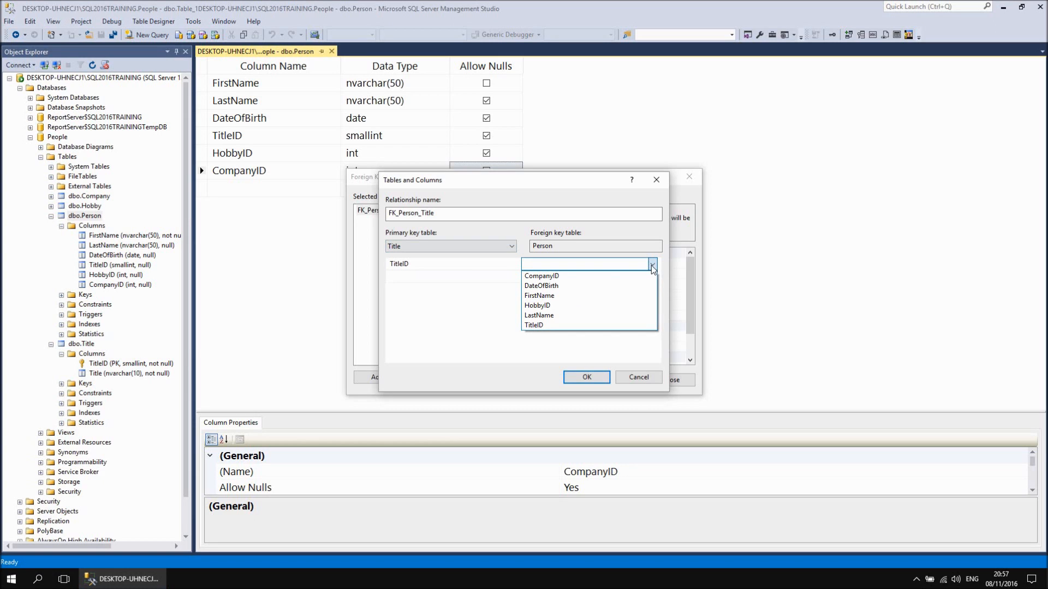
pyautogui.click(541, 325)
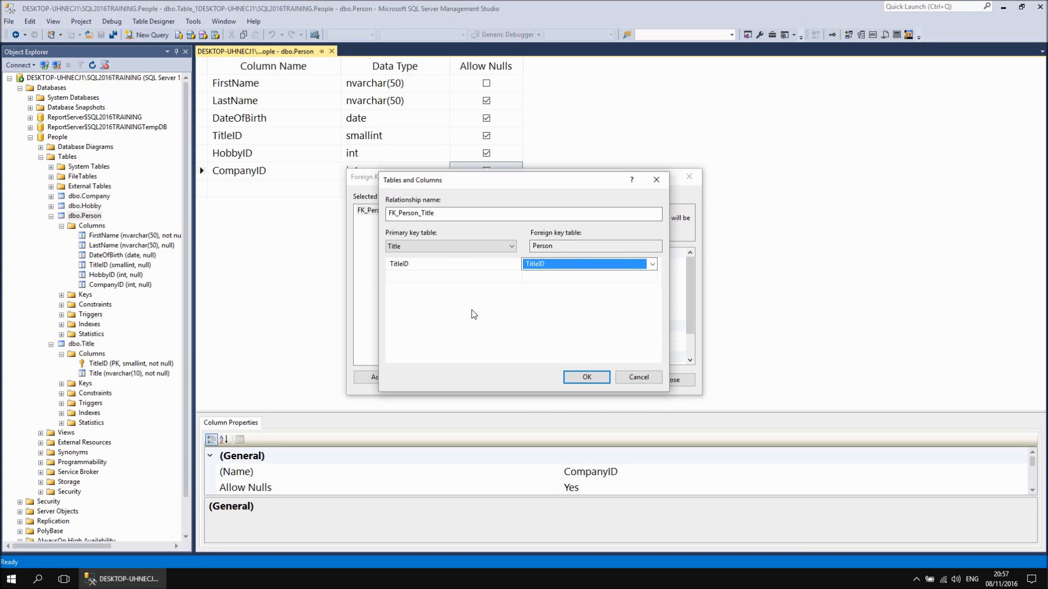
pyautogui.click(584, 378)
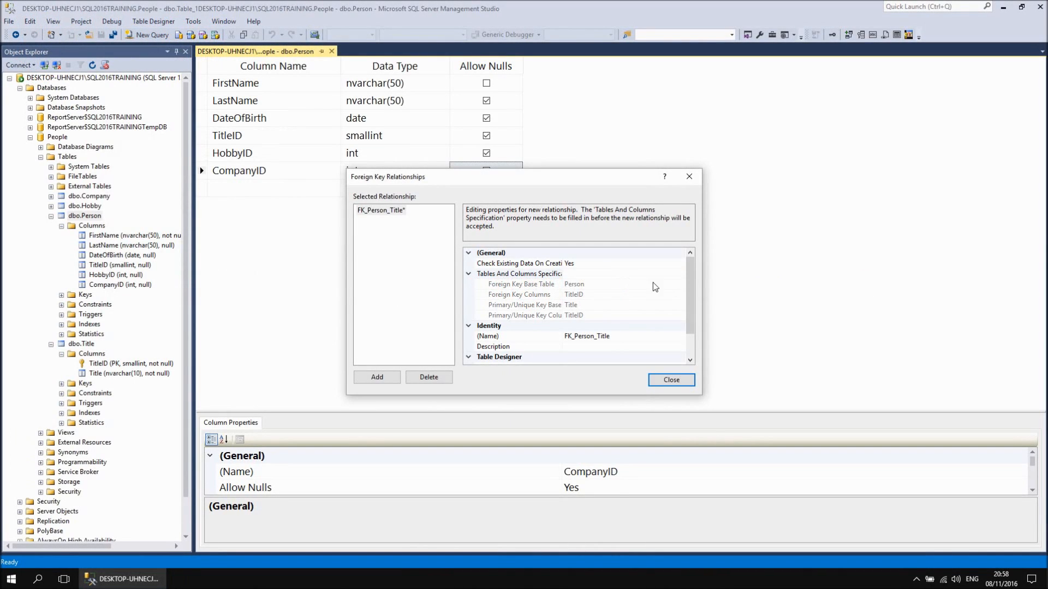
# Expand INSERT And UPDATE Specification to show Delete Rule and Update Rule at No Action.
pyautogui.moveTo(691, 283); pyautogui.dragTo(689, 319)
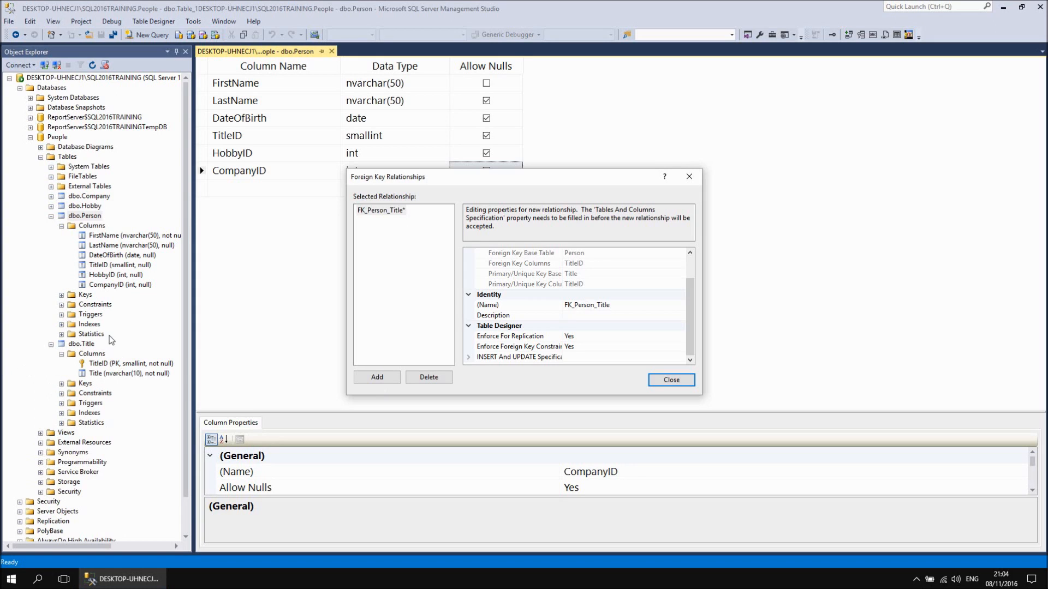
pyautogui.click(469, 358)
pyautogui.moveTo(692, 331); pyautogui.dragTo(692, 353)
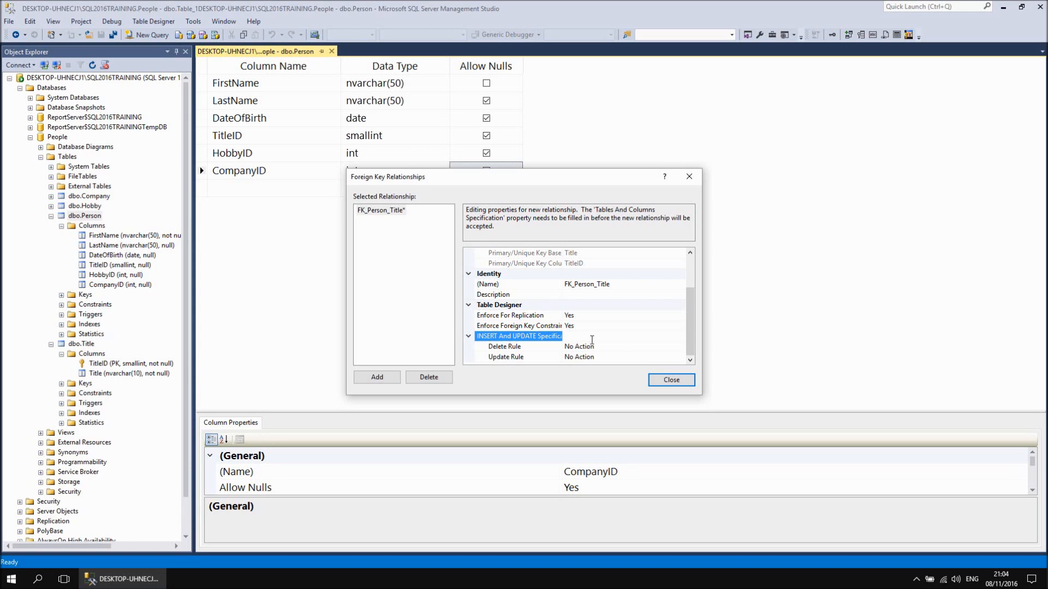
# Leave both Delete Rule and Update Rule at No Action and close Foreign Key Relationships.
pyautogui.click(640, 346)
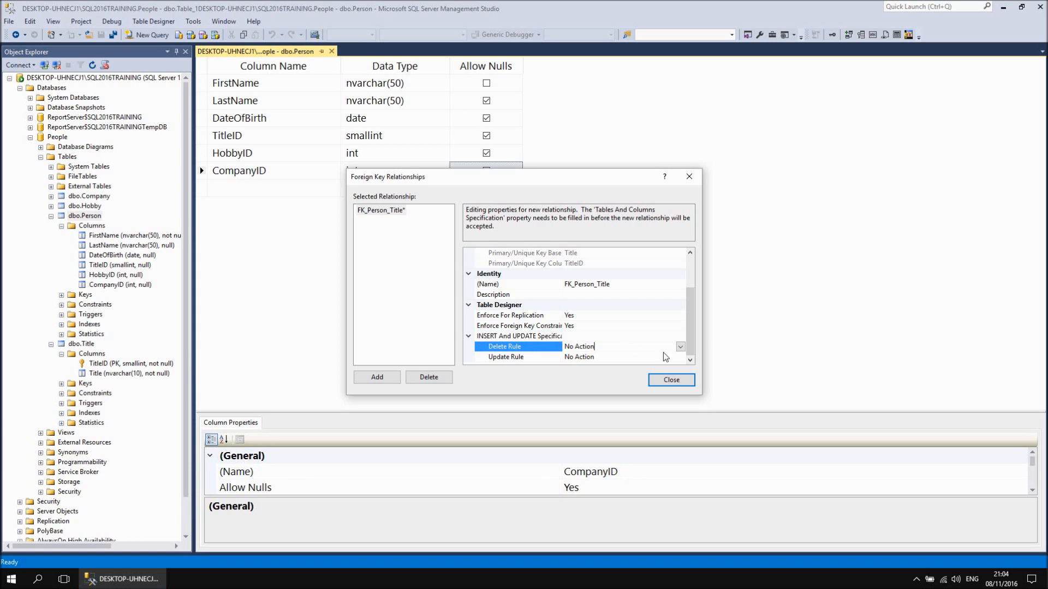
pyautogui.click(680, 347)
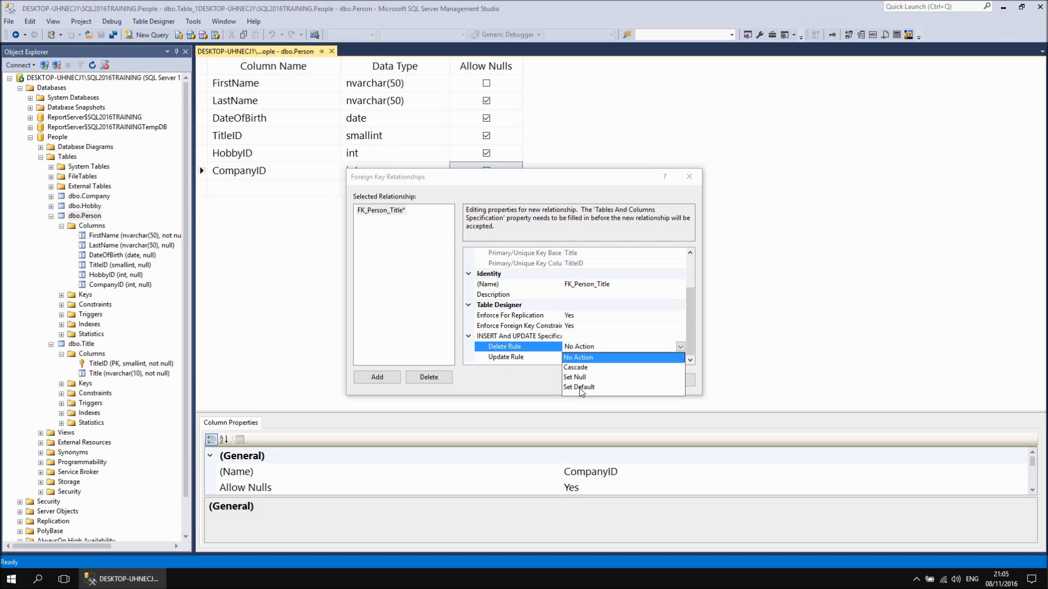
pyautogui.click(573, 358)
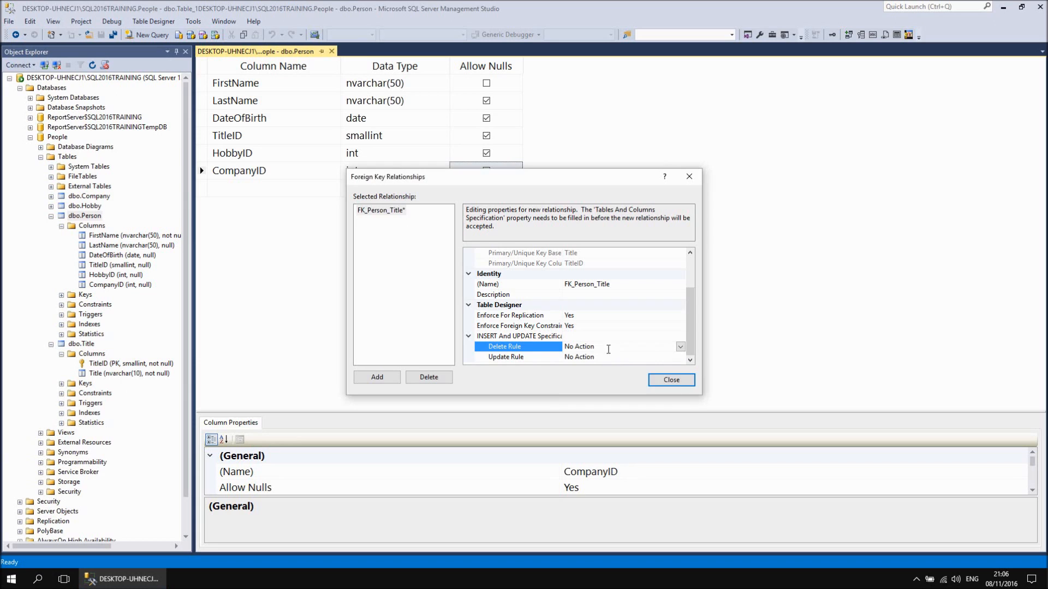
pyautogui.click(677, 358)
pyautogui.click(680, 357)
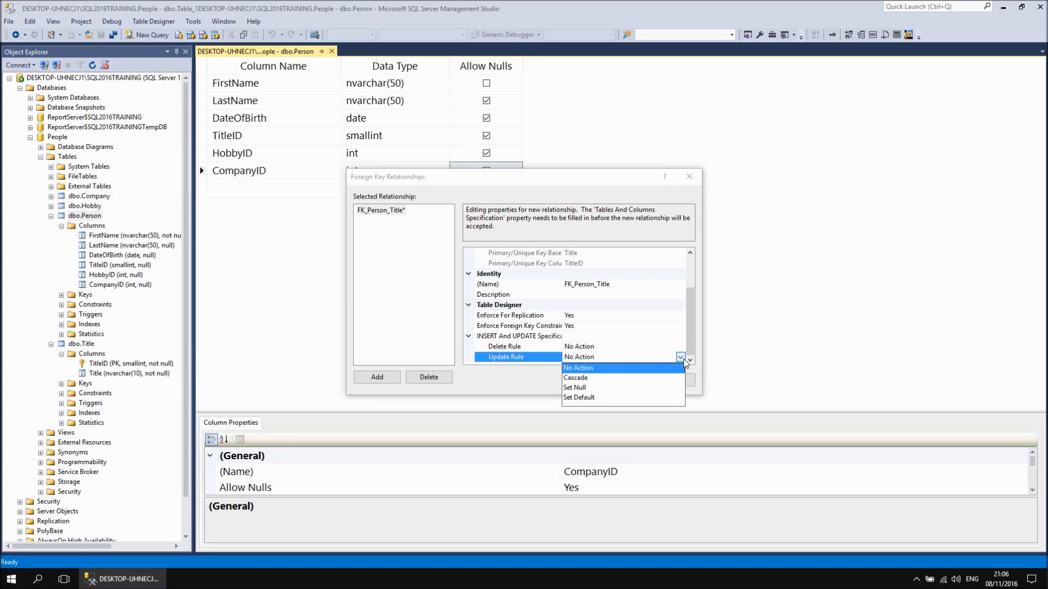
pyautogui.click(683, 358)
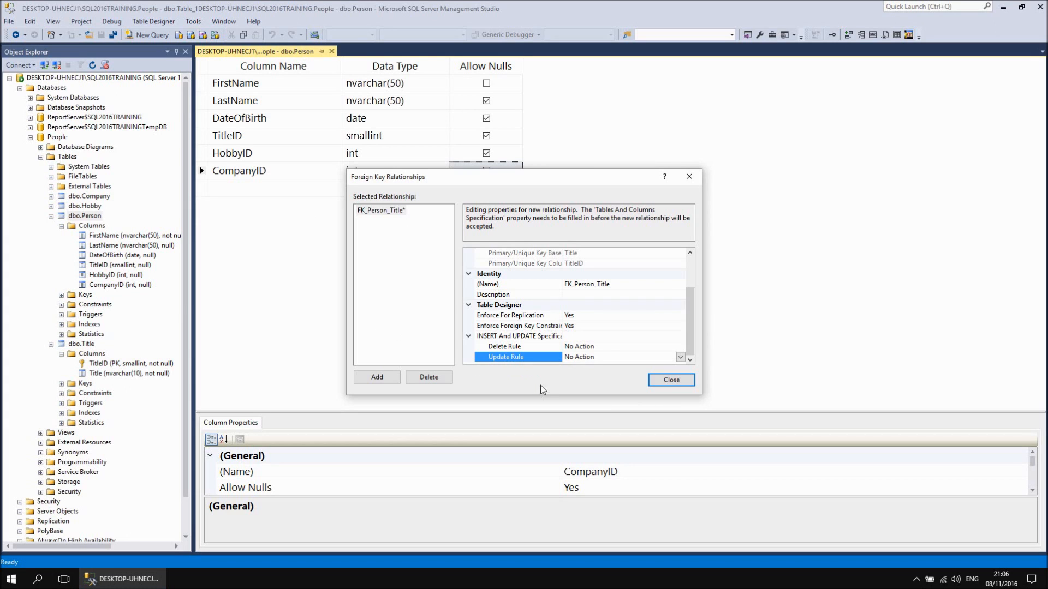
pyautogui.click(673, 380)
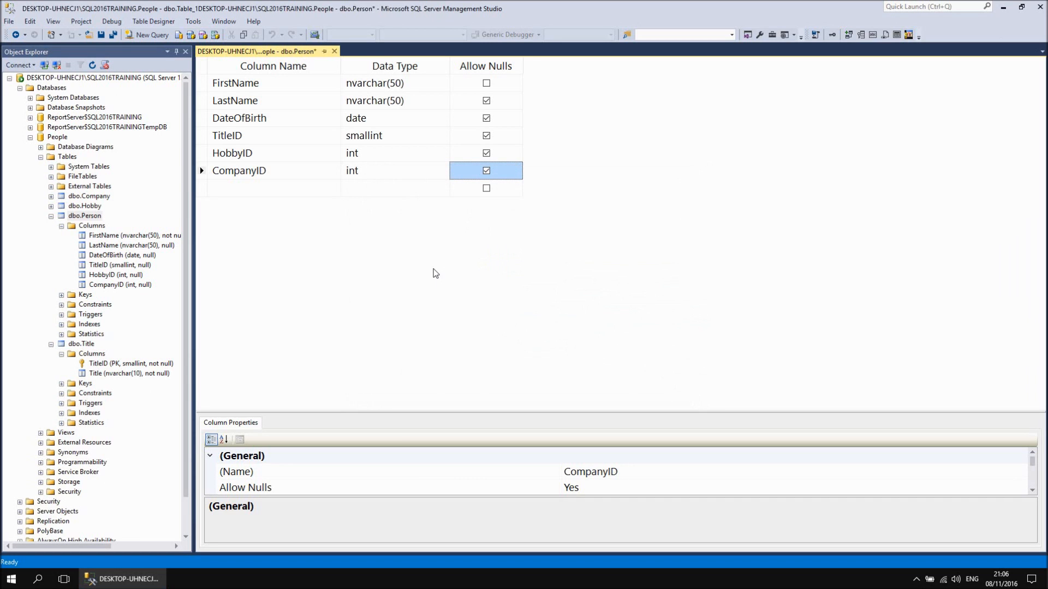
# Save the Person and Title table changes, confirming the save with Yes.
pyautogui.click(102, 35)
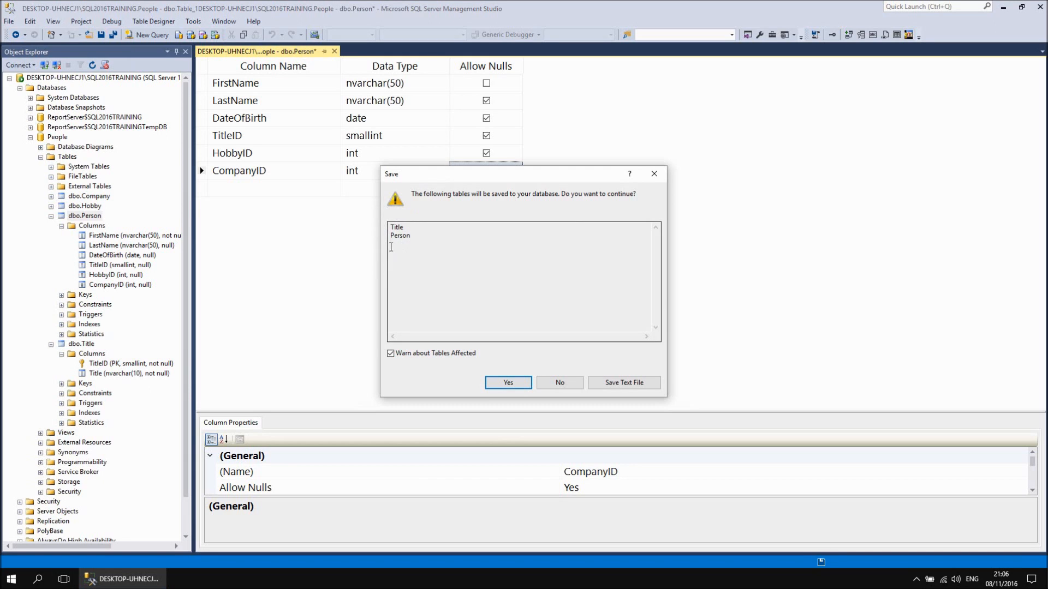
pyautogui.click(507, 383)
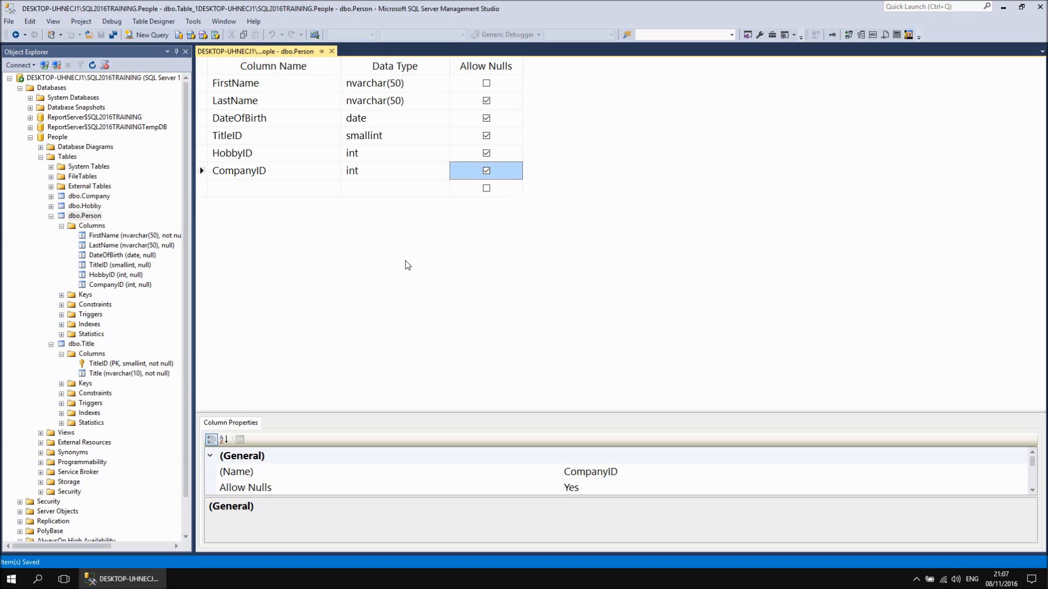
# Refresh Person's columns and expand the Keys folders of dbo.Person and dbo.Title.
pyautogui.rightClick(95, 229)
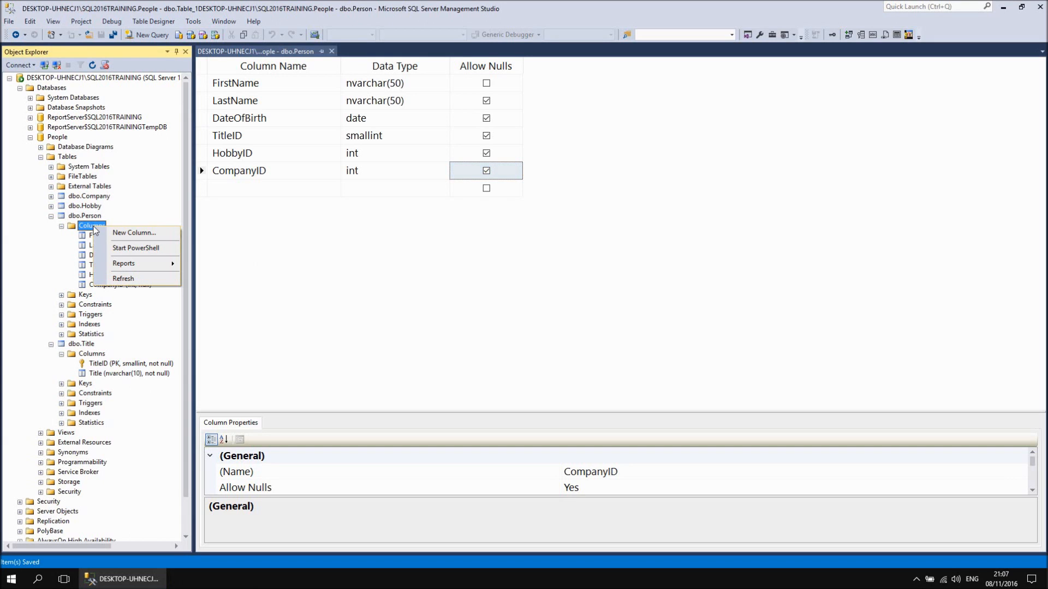
pyautogui.click(121, 279)
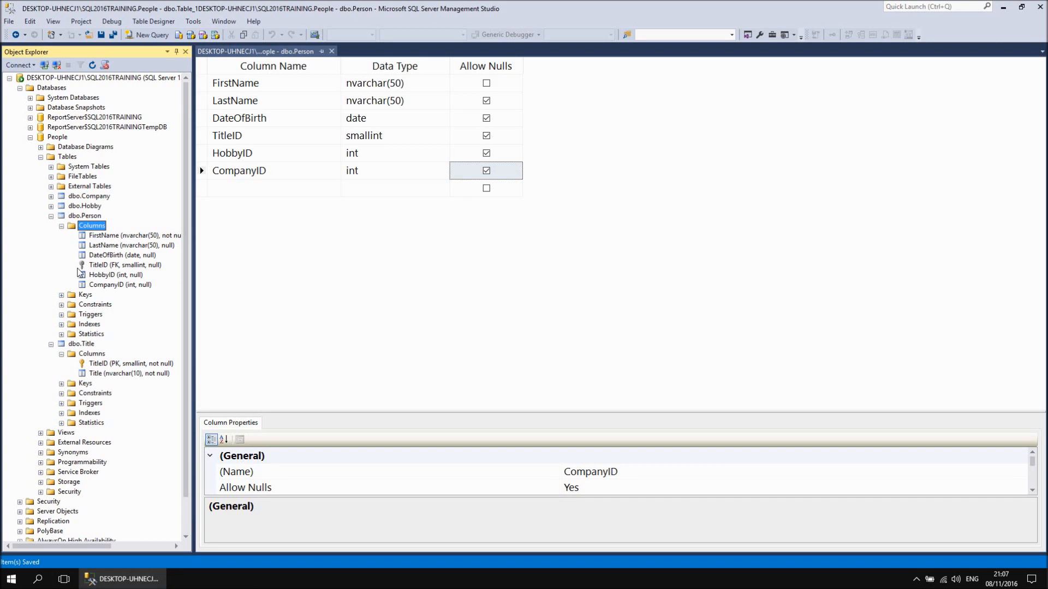
pyautogui.click(62, 296)
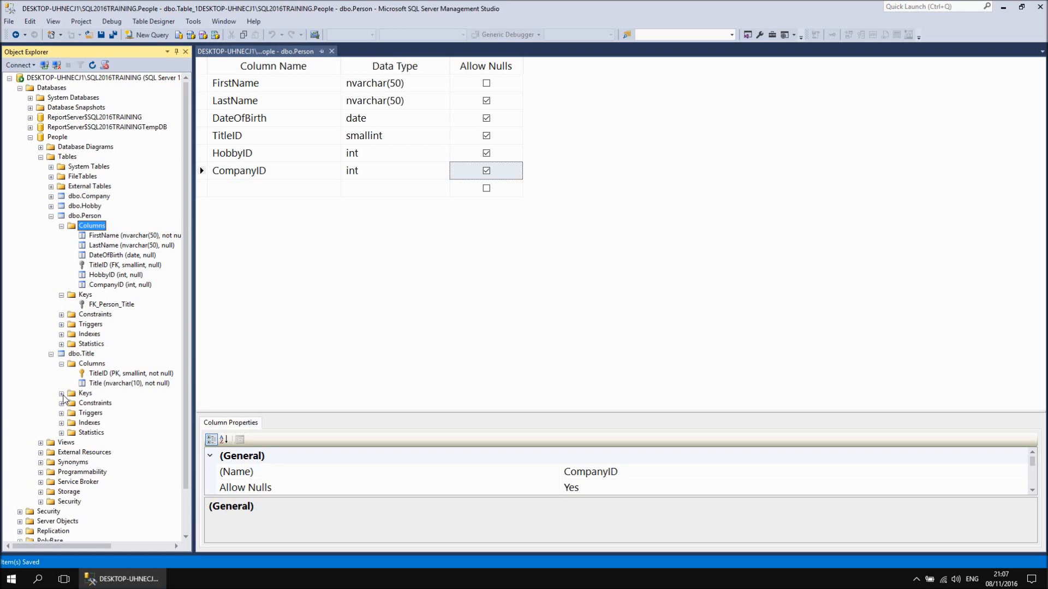
pyautogui.click(62, 393)
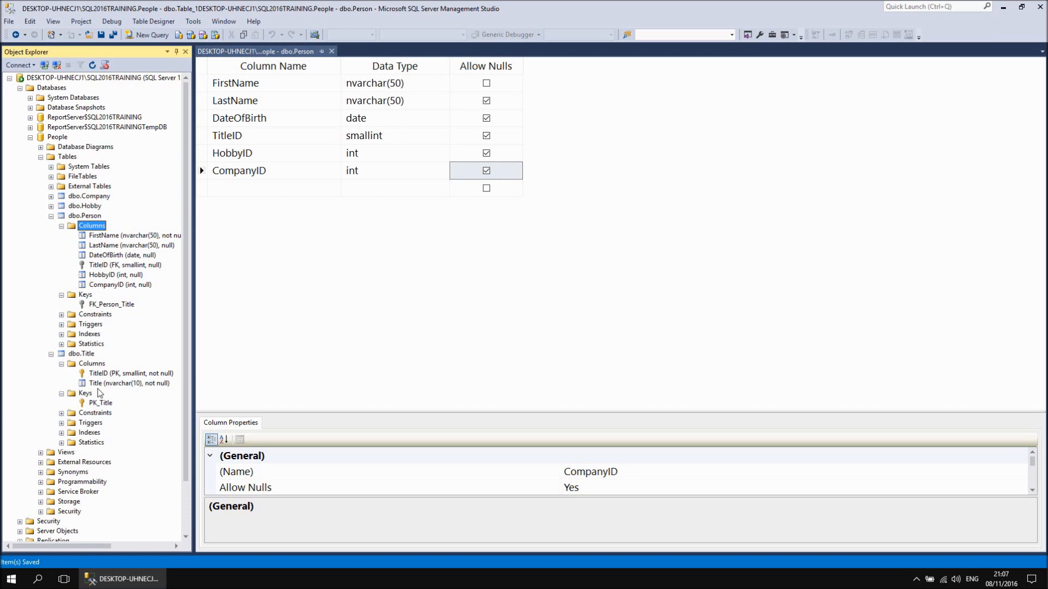
pyautogui.rightClick(96, 217)
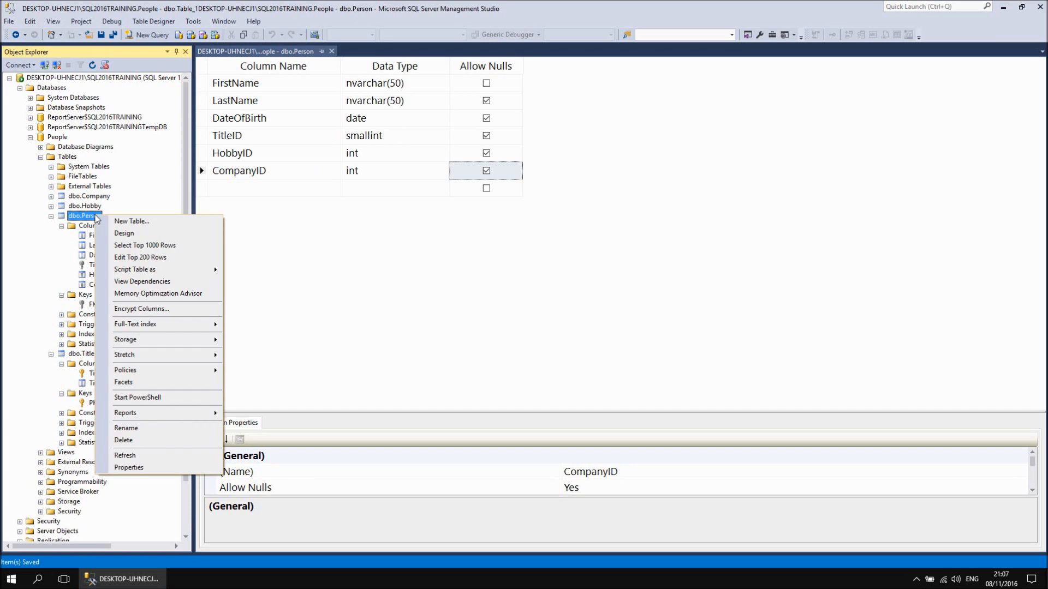
pyautogui.click(162, 256)
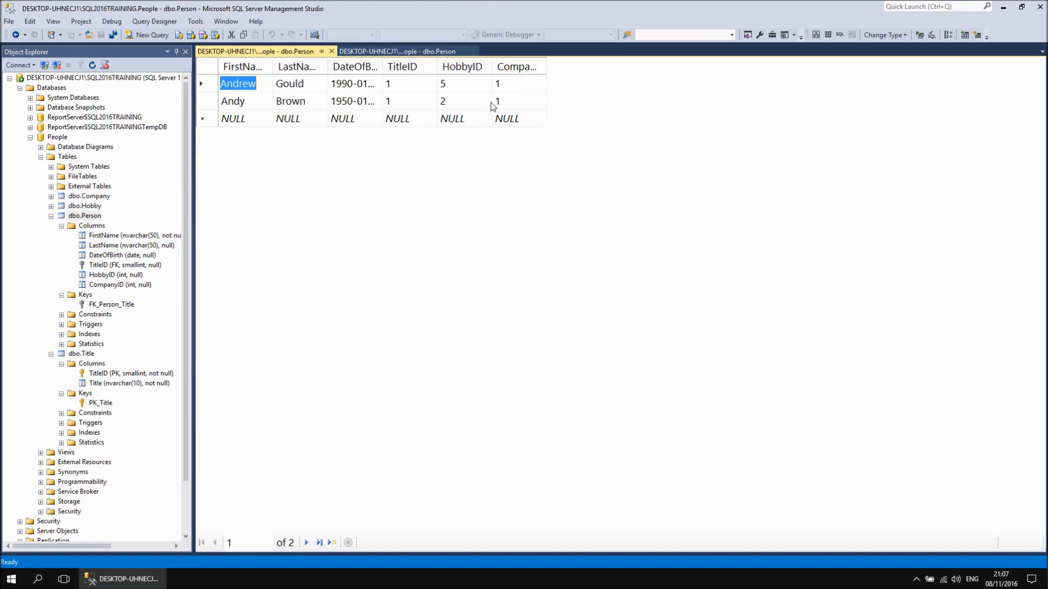
pyautogui.click(402, 88)
pyautogui.write('1234')
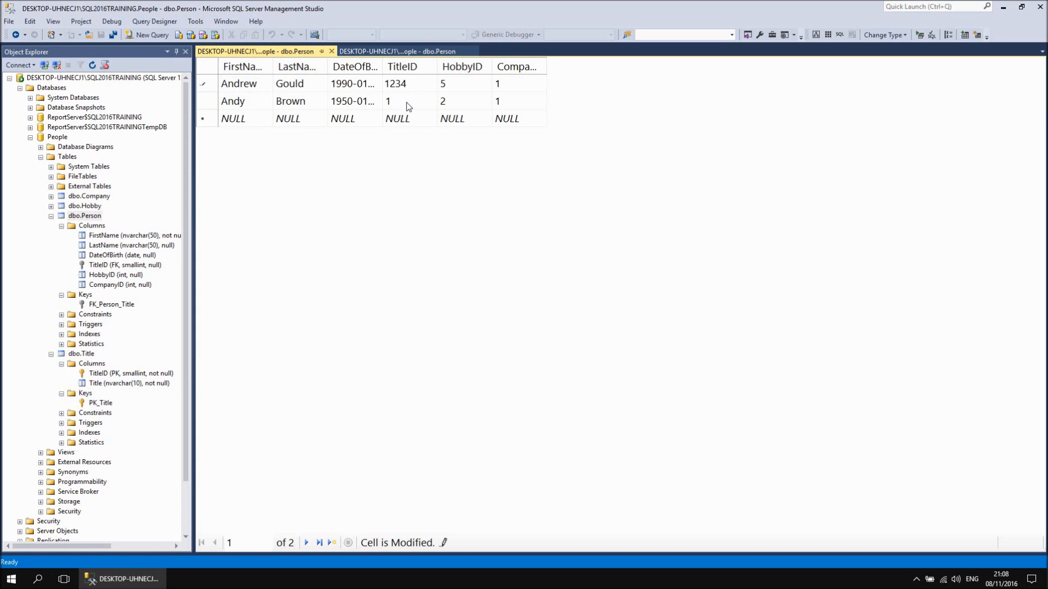
pyautogui.click(407, 107)
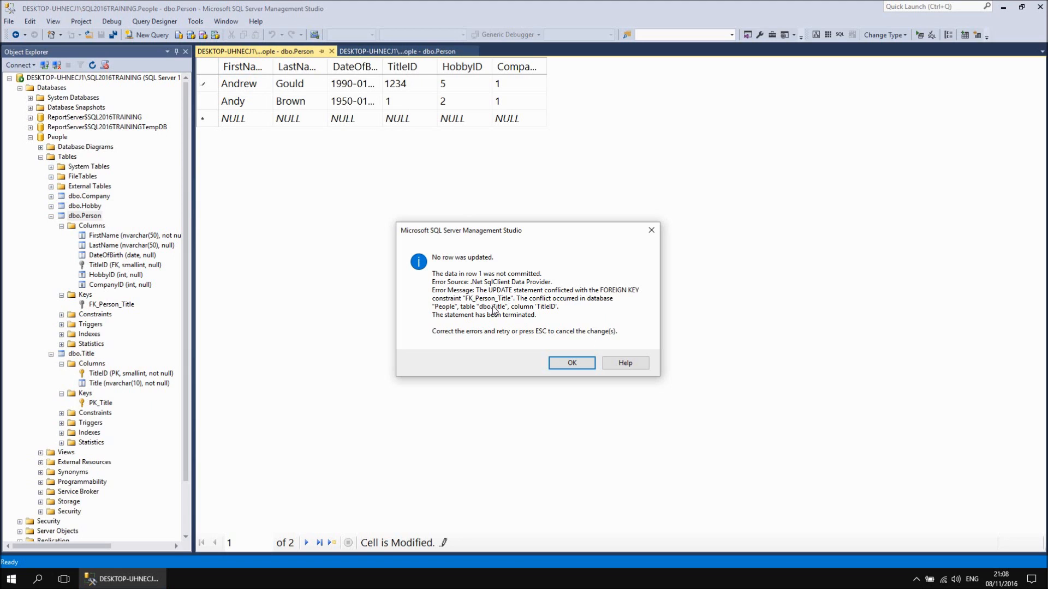
pyautogui.click(572, 363)
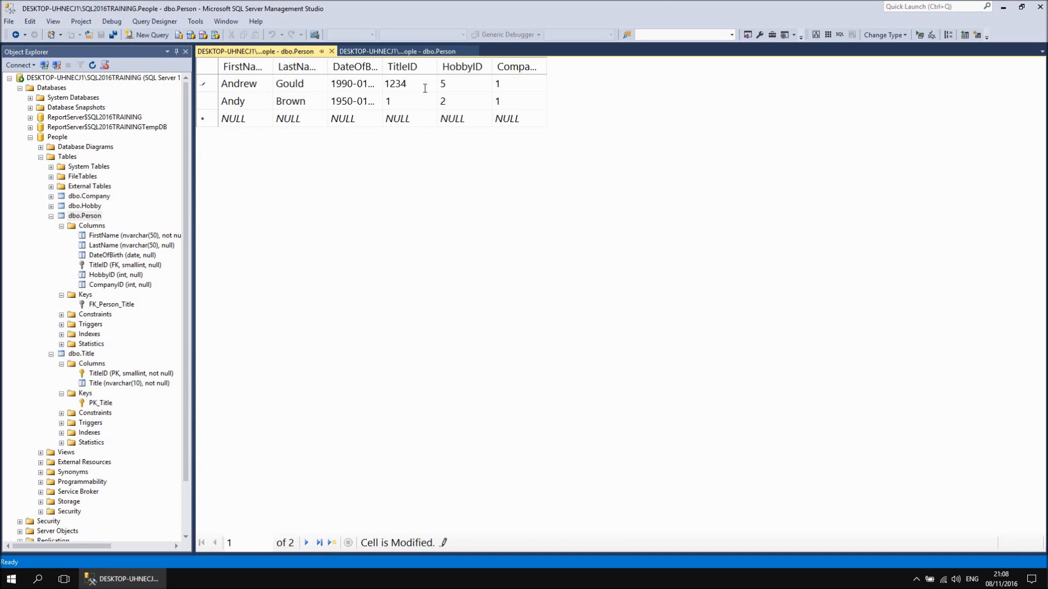
pyautogui.press('Escape')
pyautogui.click(332, 51)
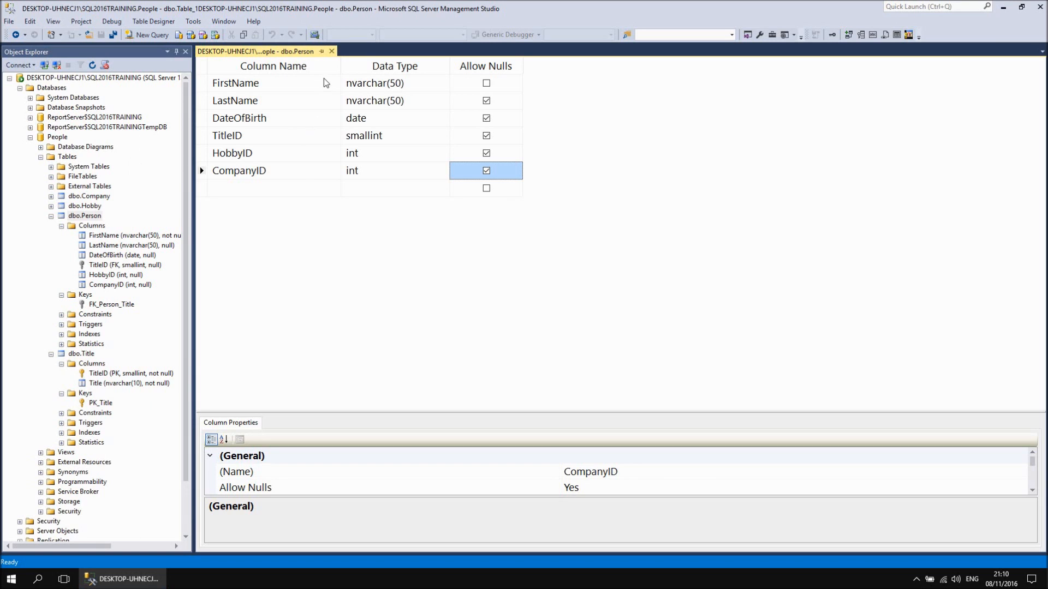
# Close the dbo.Person designer, attempt a New Database Diagram, and dismiss the error.
pyautogui.click(331, 52)
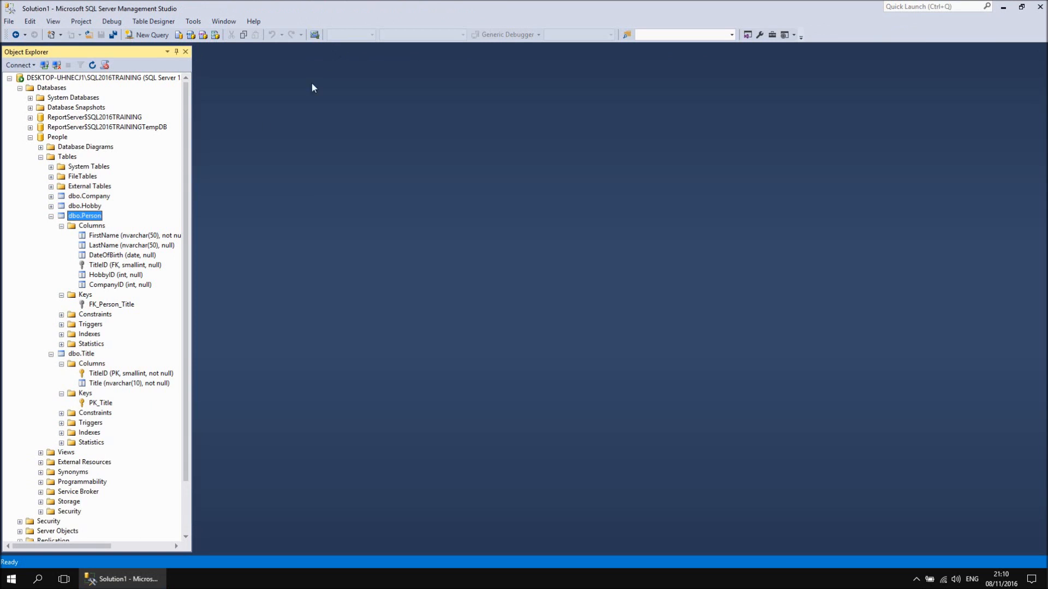
pyautogui.rightClick(111, 150)
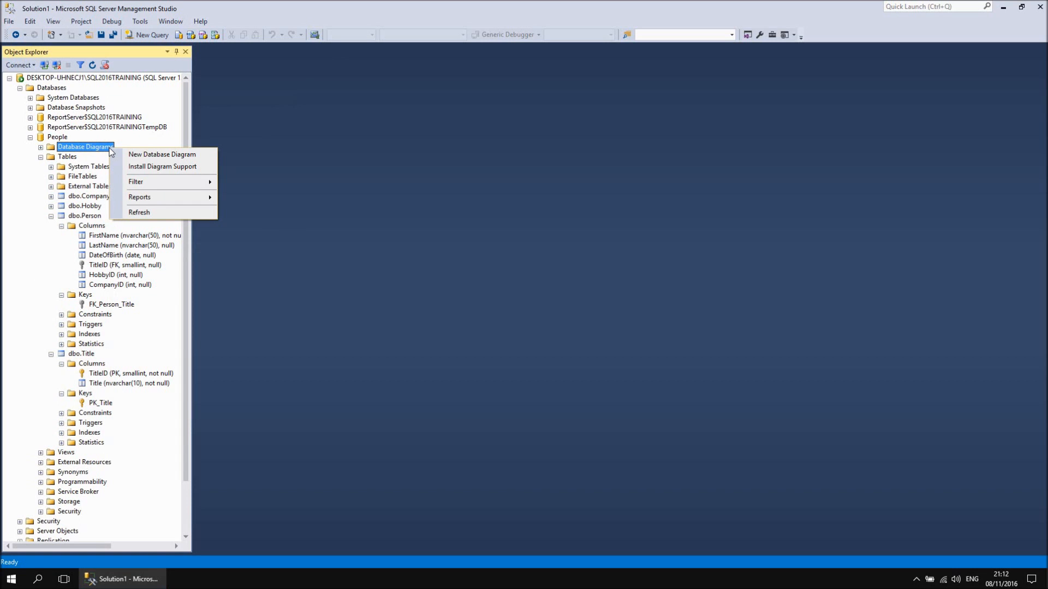
pyautogui.click(129, 158)
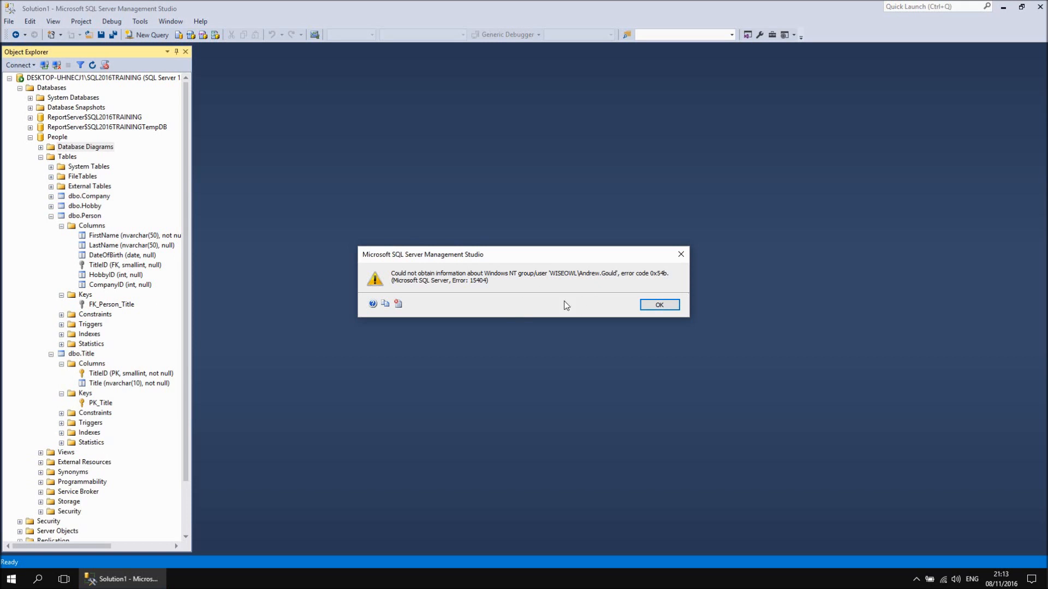
pyautogui.click(660, 305)
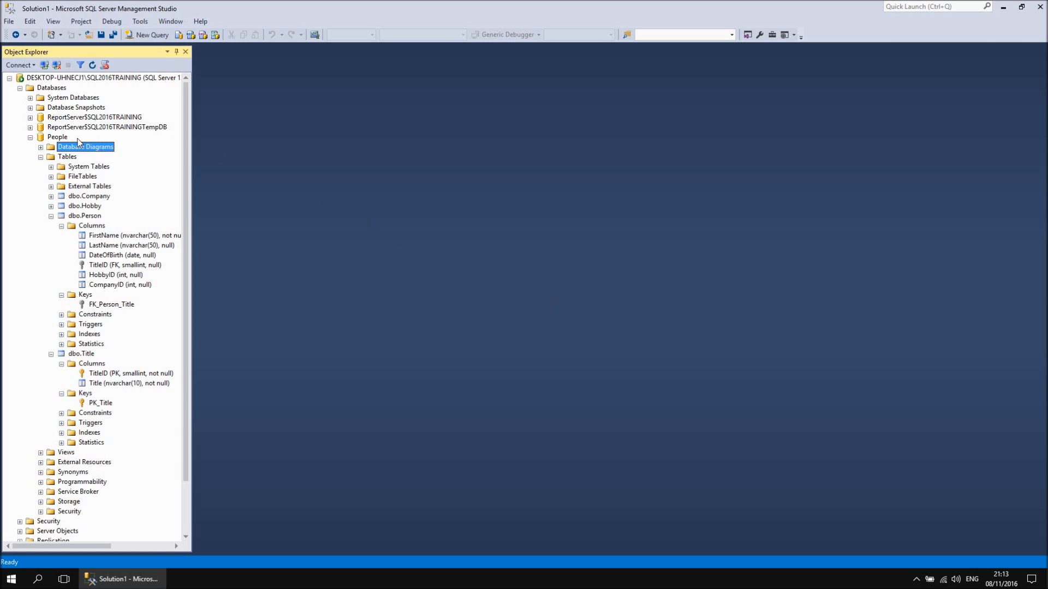
# Change the People database owner to sa in its Properties Files page.
pyautogui.rightClick(66, 141)
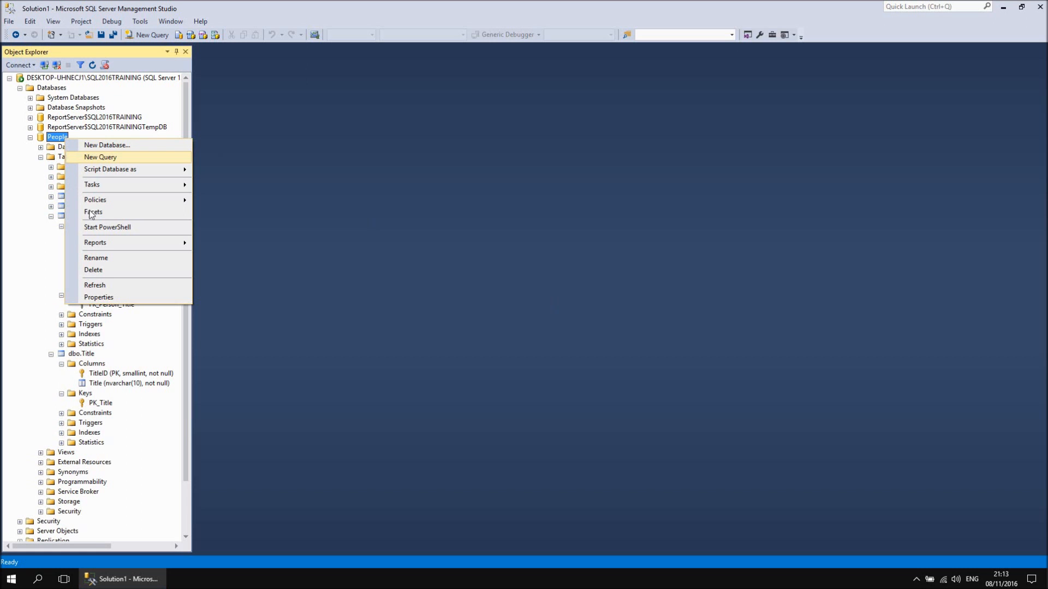
pyautogui.click(111, 299)
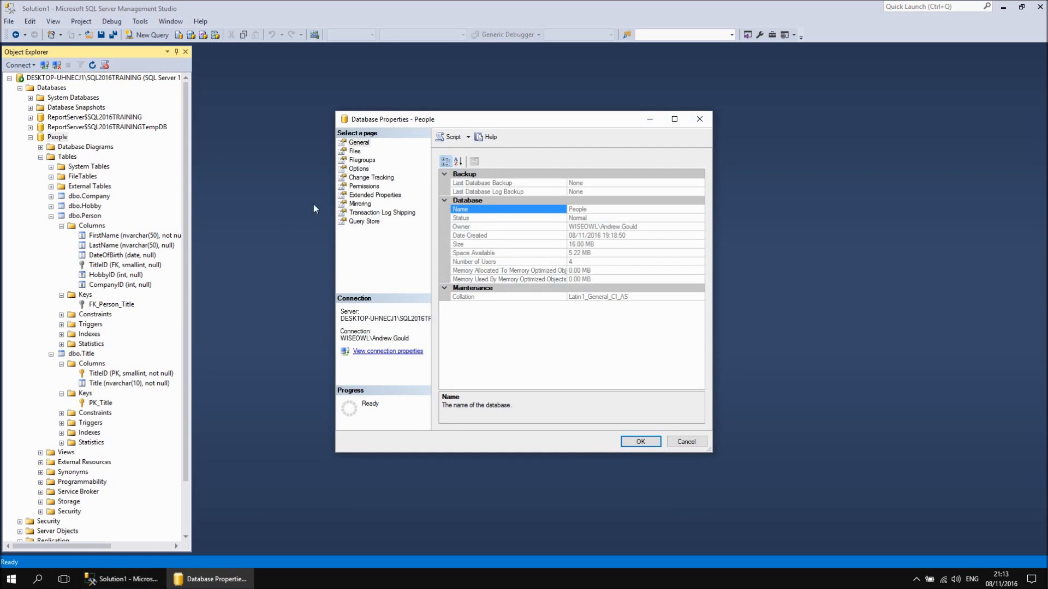
pyautogui.click(355, 151)
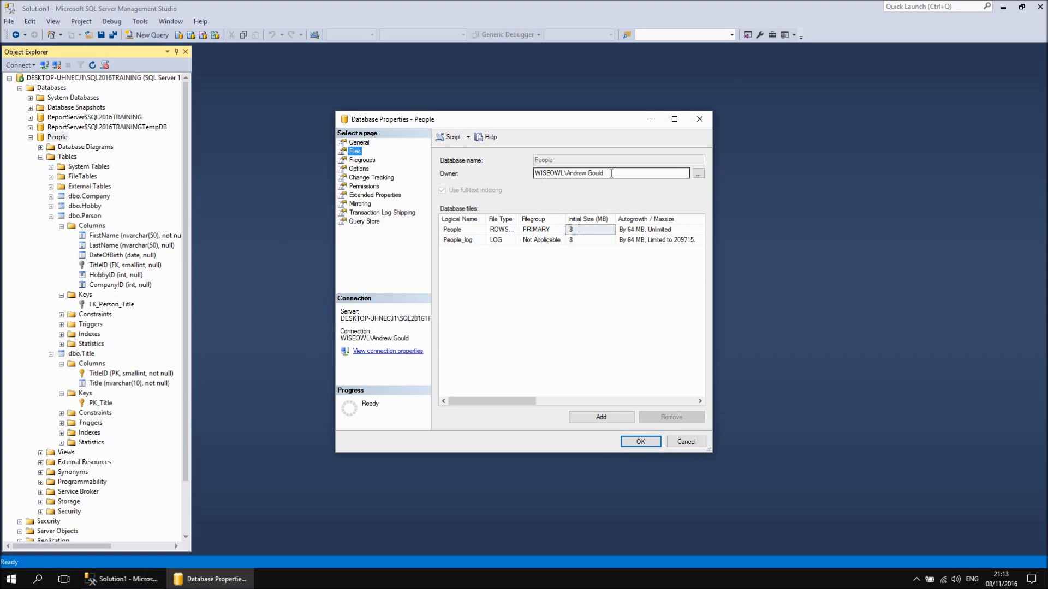
pyautogui.moveTo(604, 173); pyautogui.dragTo(532, 180)
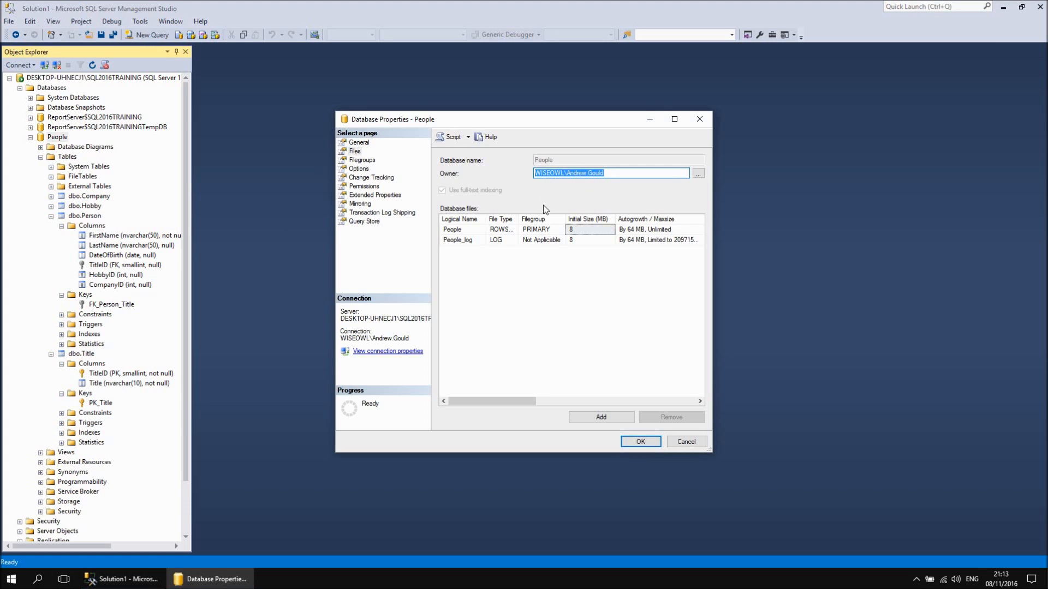
pyautogui.write('sa')
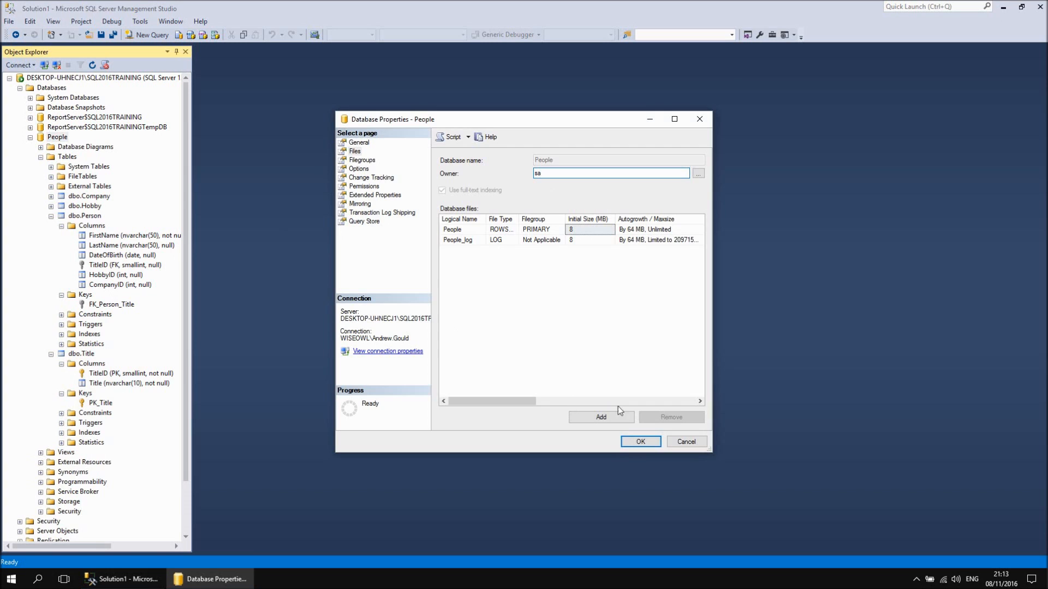
pyautogui.click(629, 442)
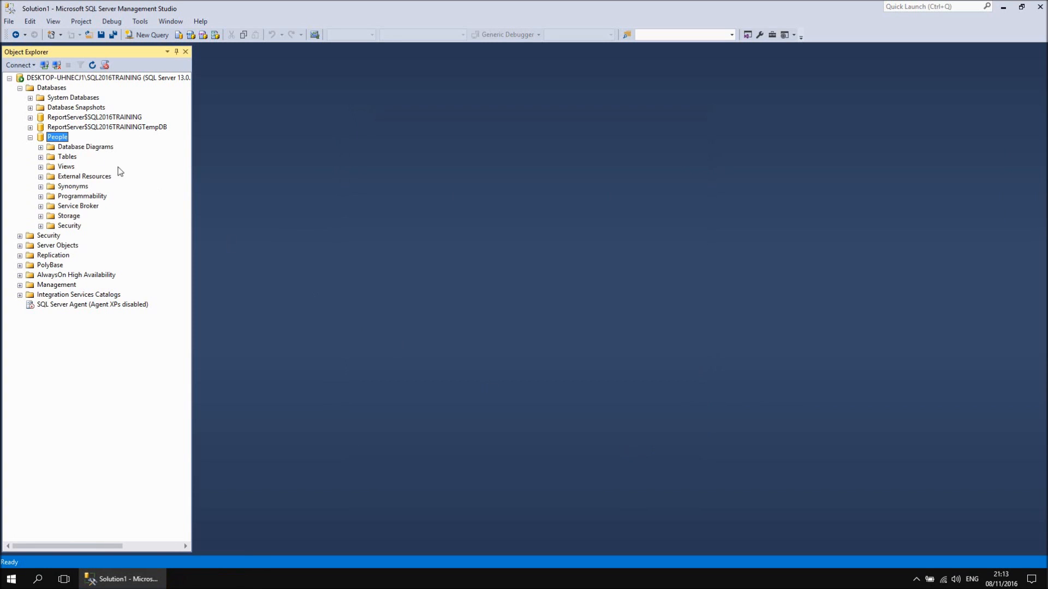
# Create a new database diagram in People, adding the missing diagramming support objects.
pyautogui.rightClick(100, 148)
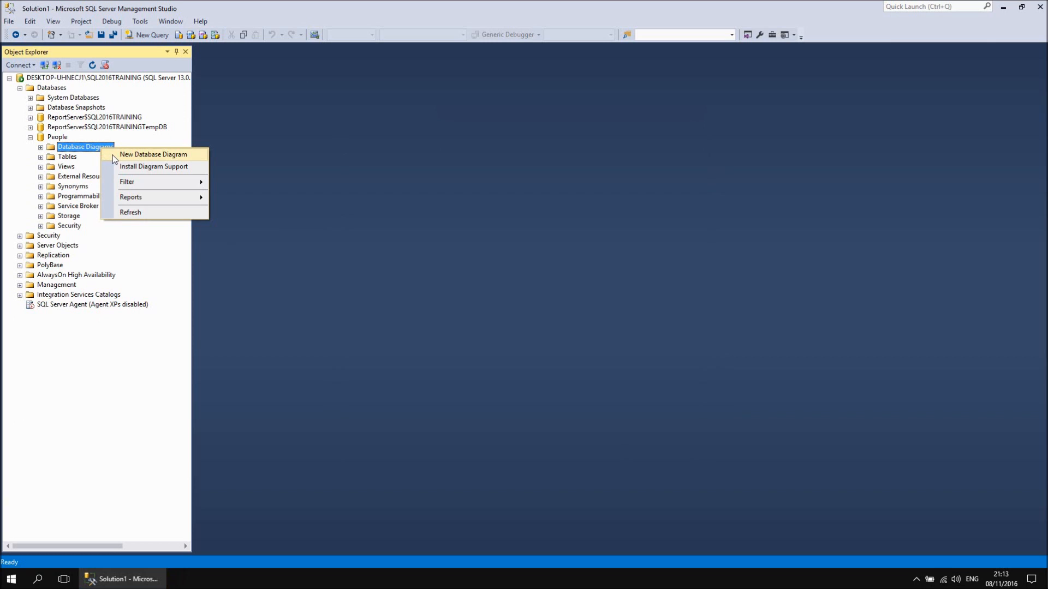
pyautogui.click(113, 155)
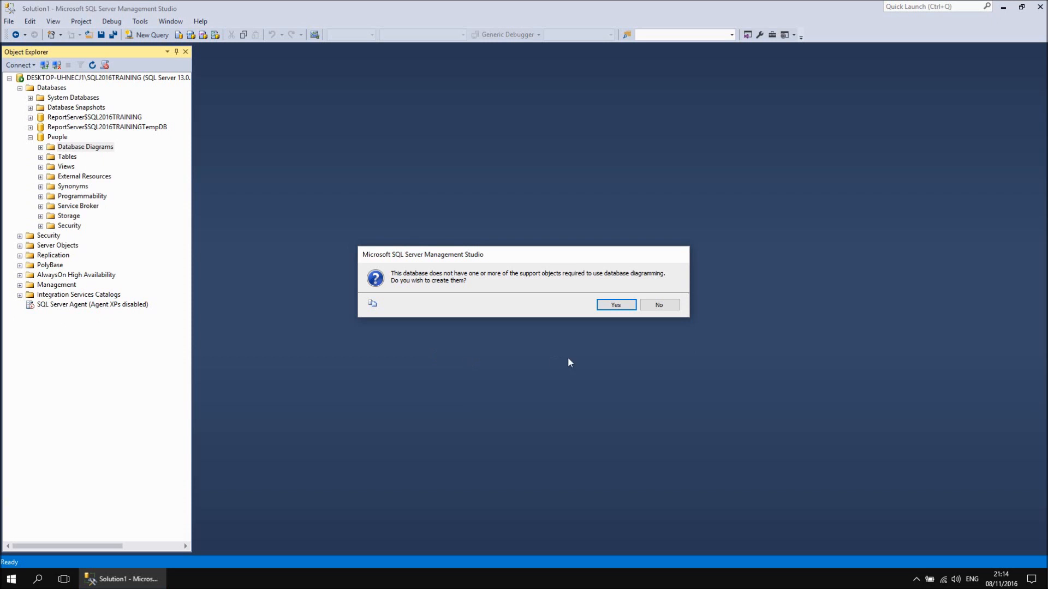
pyautogui.click(611, 305)
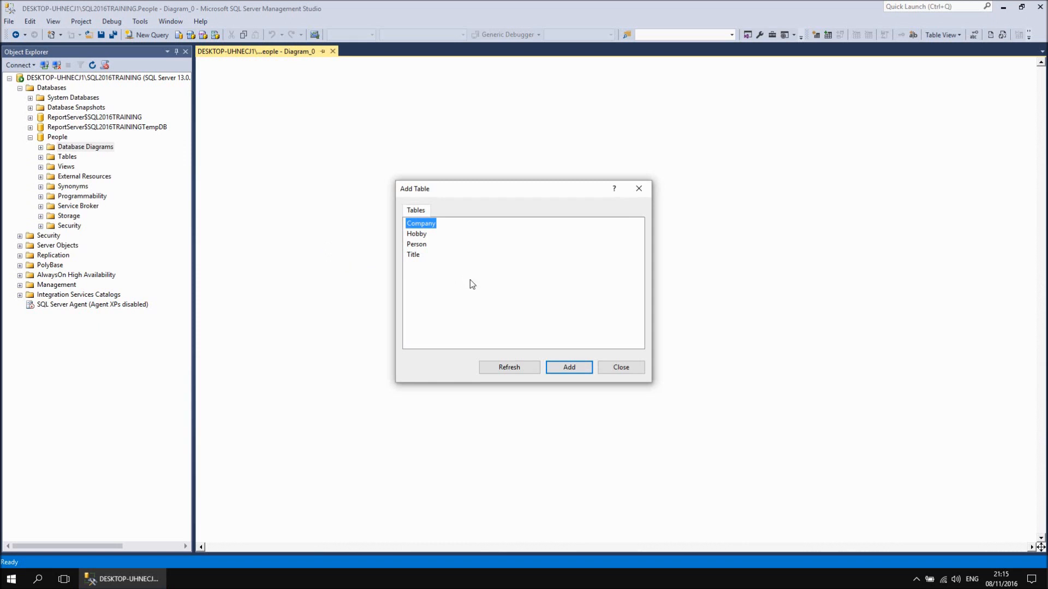
# Add all four tables (Company, Hobby, Person, Title) to Diagram_0.
pyautogui.moveTo(476, 285); pyautogui.dragTo(414, 223)
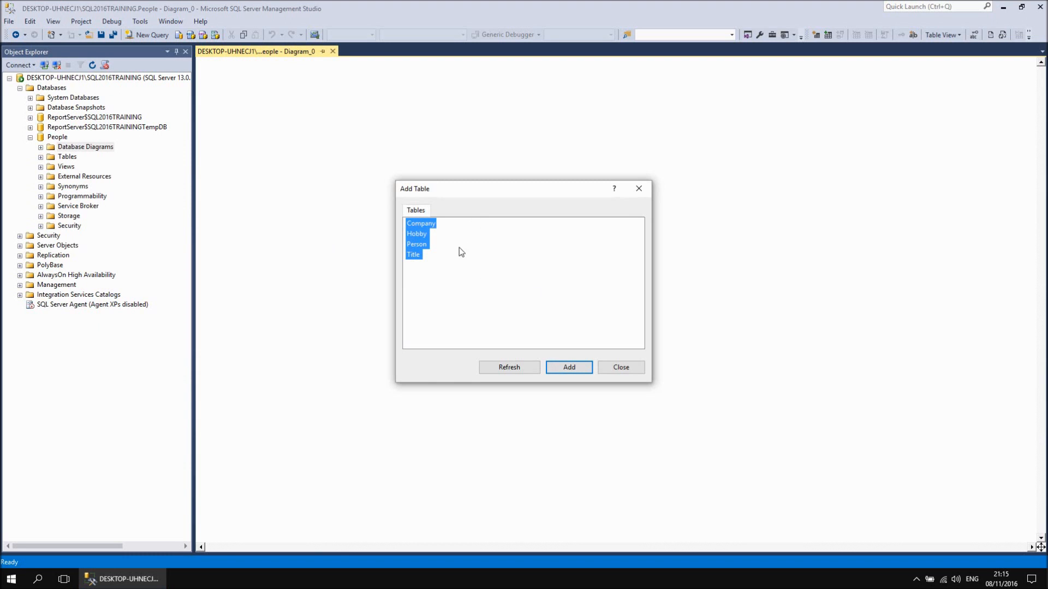
pyautogui.click(569, 367)
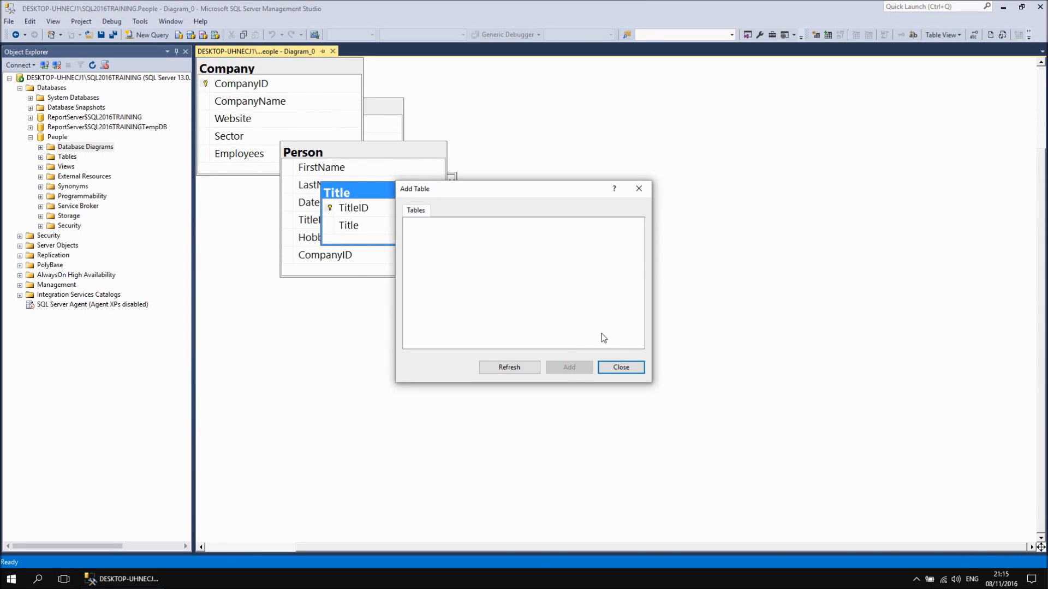
pyautogui.click(624, 369)
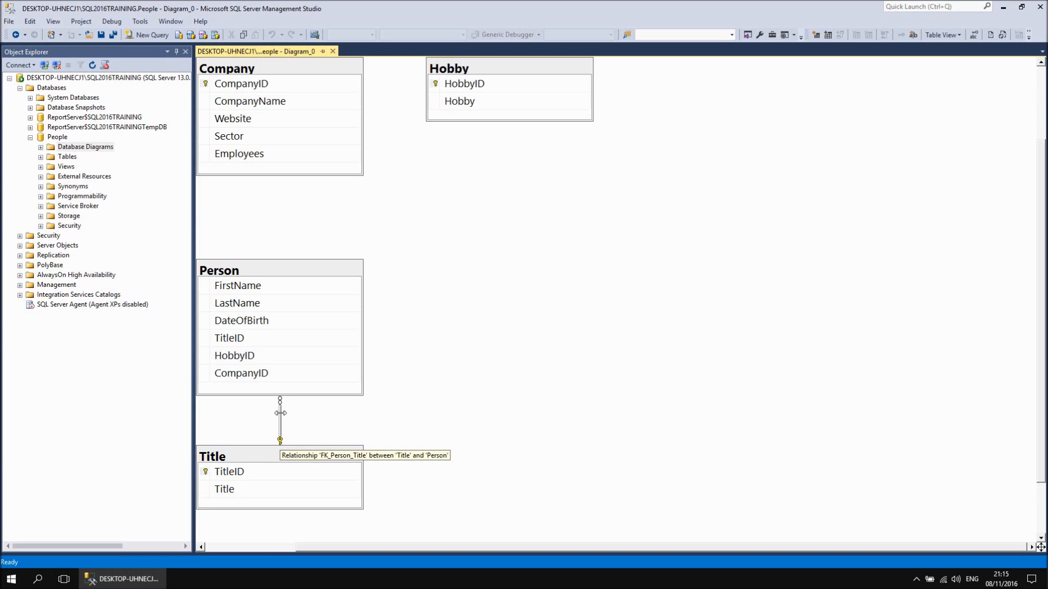
# Move Person to the right and Title to the top, with Hobby and Company down the left.
pyautogui.click(260, 273)
pyautogui.moveTo(312, 265); pyautogui.dragTo(544, 250)
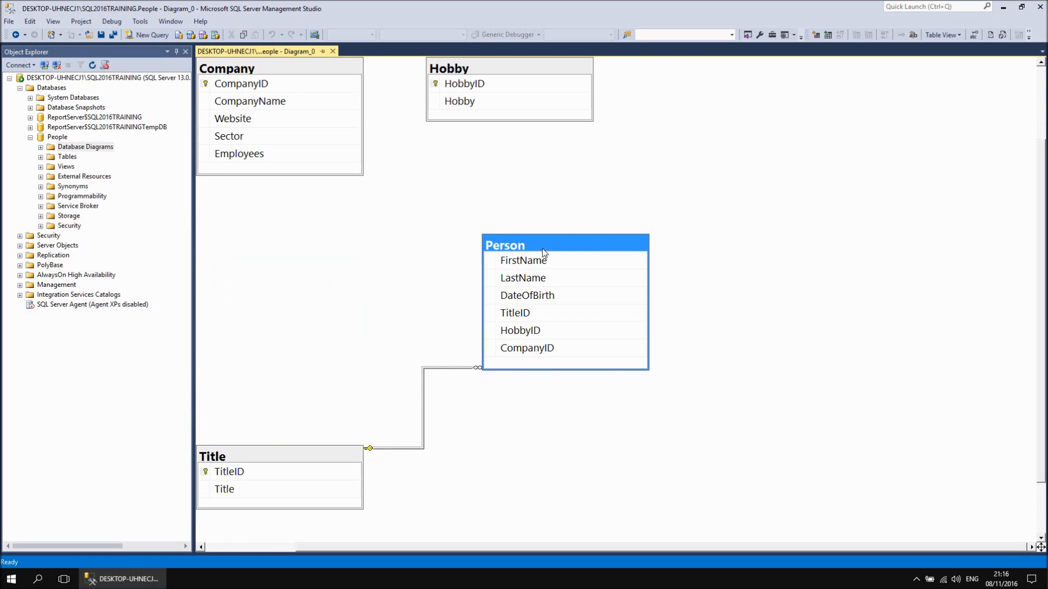
pyautogui.click(320, 456)
pyautogui.moveTo(318, 352); pyautogui.dragTo(330, 198)
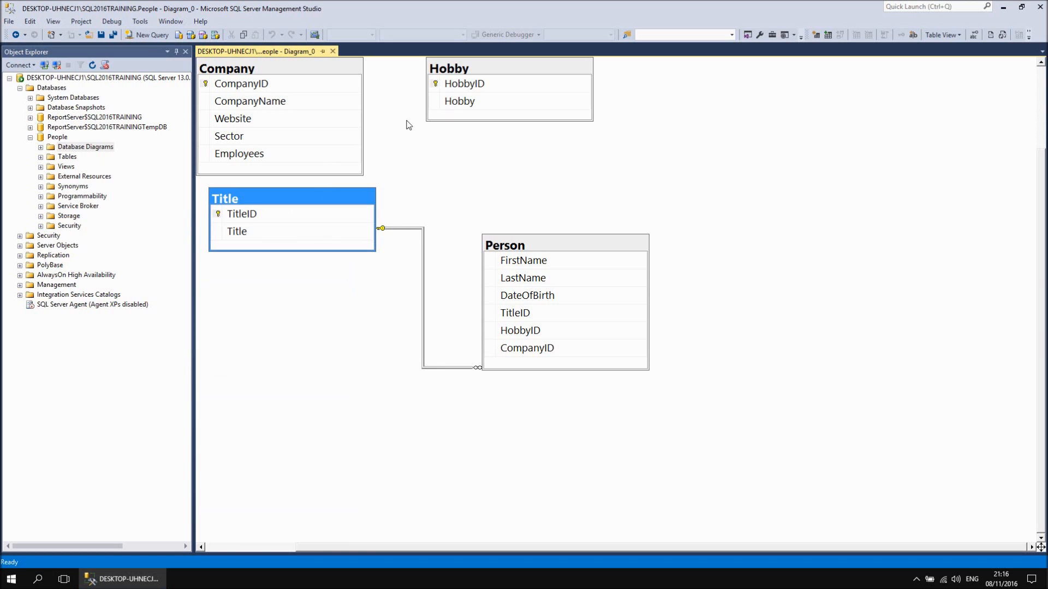
pyautogui.moveTo(490, 69); pyautogui.dragTo(274, 311)
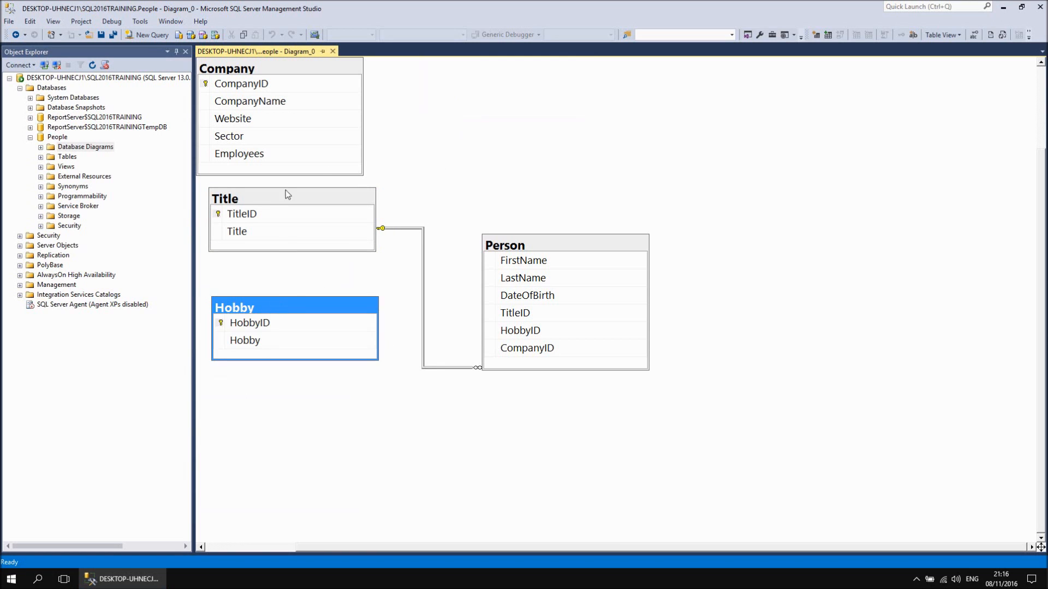
pyautogui.moveTo(298, 71); pyautogui.dragTo(317, 419)
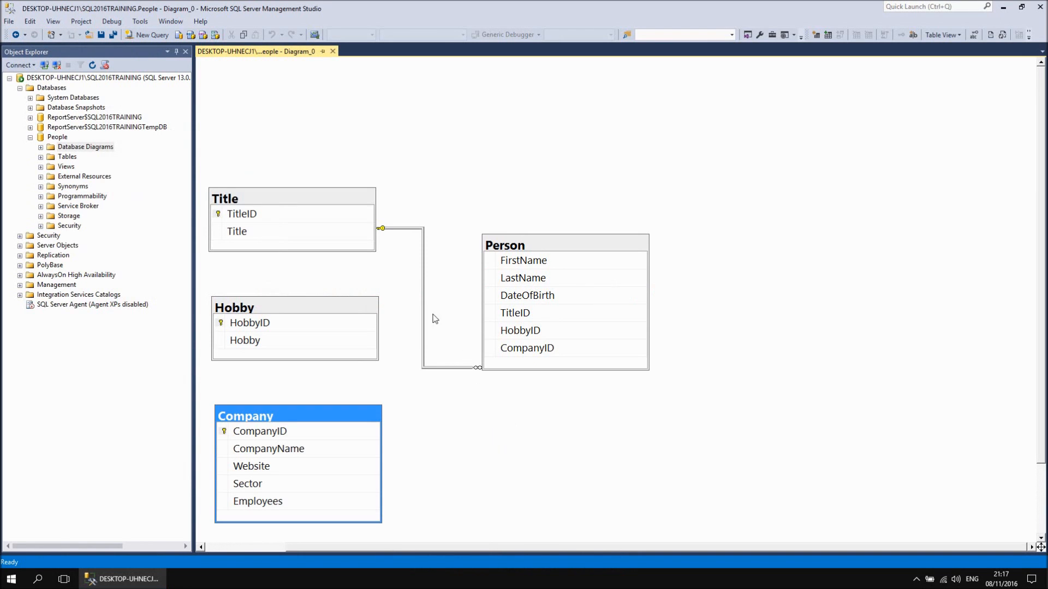
pyautogui.moveTo(296, 195); pyautogui.dragTo(296, 97)
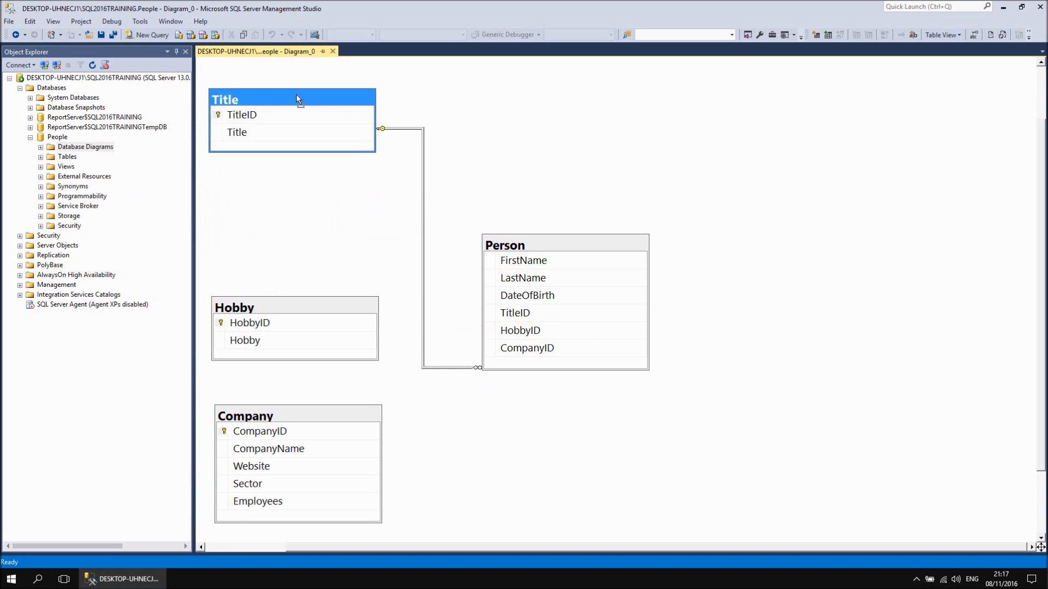
# Raise Person near Title and straighten the Title–Person relationship line along the TitleID row.
pyautogui.click(551, 247)
pyautogui.moveTo(545, 199); pyautogui.dragTo(545, 132)
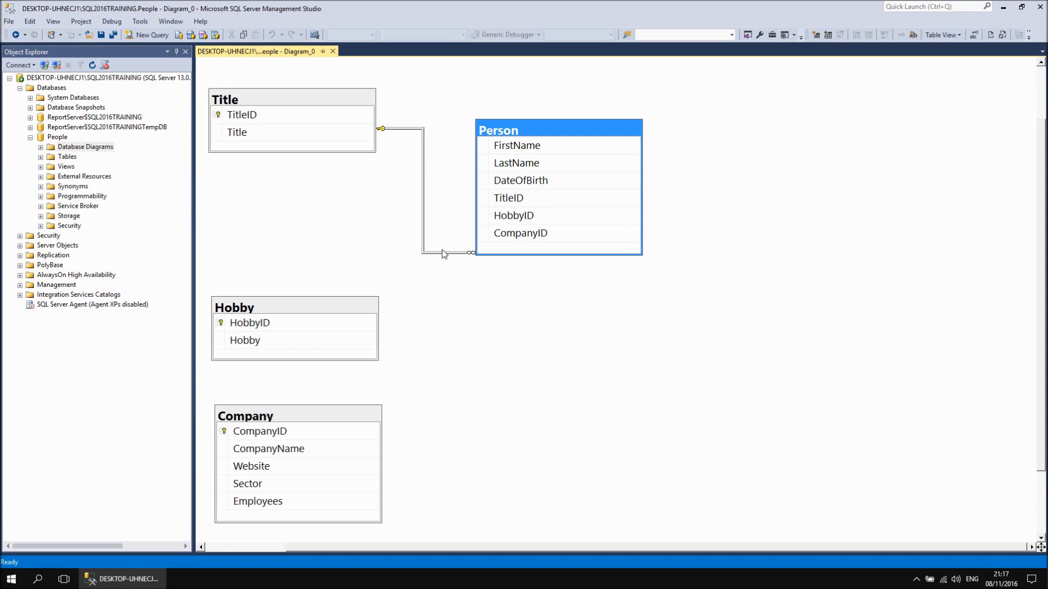
pyautogui.moveTo(448, 252); pyautogui.dragTo(451, 200)
pyautogui.moveTo(396, 129); pyautogui.dragTo(396, 116)
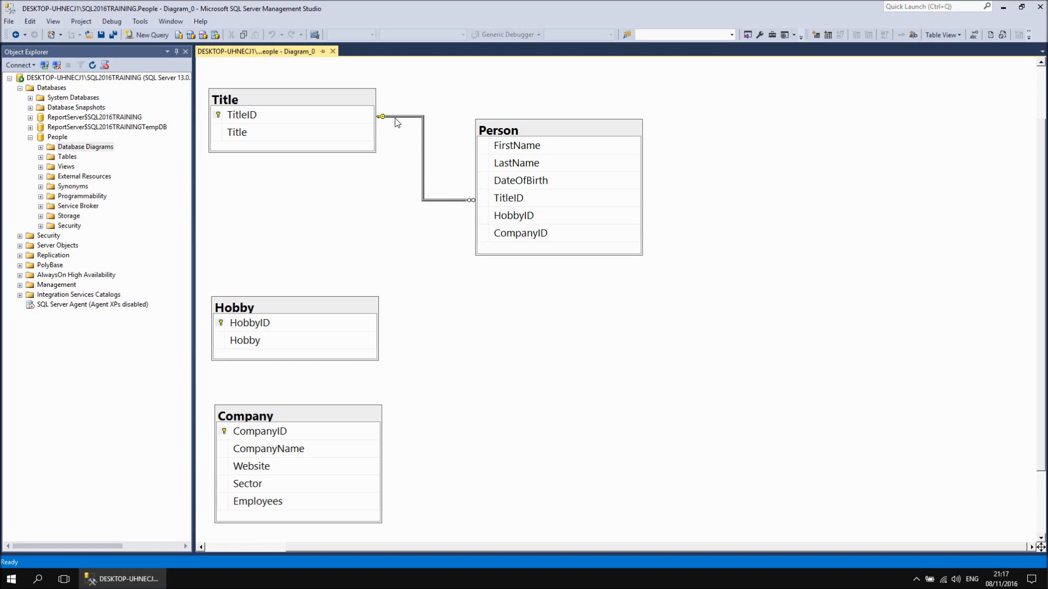
pyautogui.moveTo(401, 116)
pyautogui.mouseDown()
pyautogui.moveTo(401, 135)
pyautogui.moveTo(399, 116)
pyautogui.mouseUp()
# Level Person with Title and stack Hobby and Company directly beneath Title.
pyautogui.click(540, 134)
pyautogui.moveTo(466, 179); pyautogui.dragTo(569, 201)
pyautogui.moveTo(556, 150); pyautogui.dragTo(544, 100)
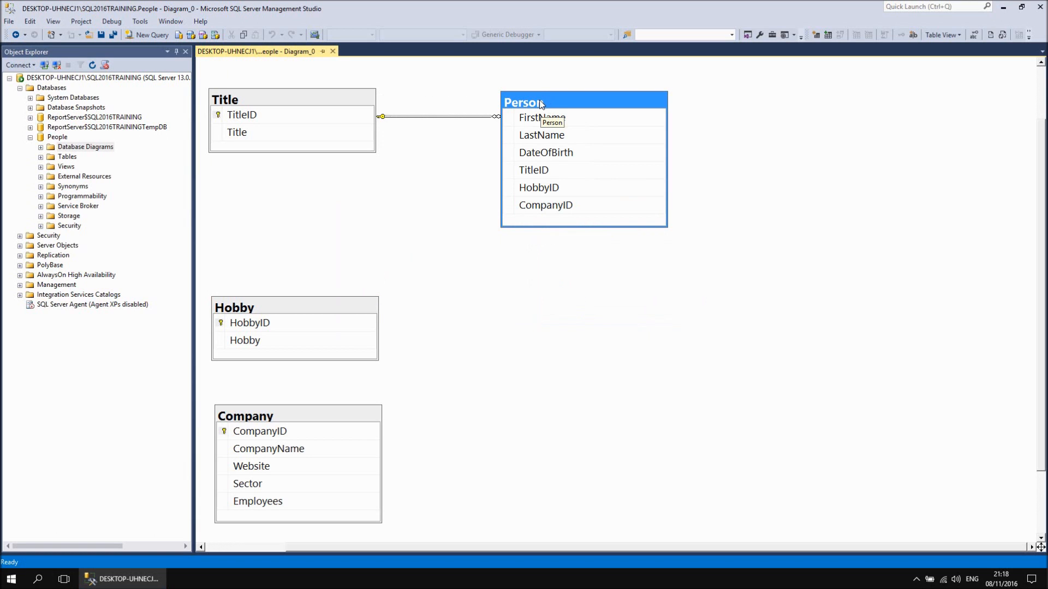
pyautogui.moveTo(532, 172); pyautogui.dragTo(513, 172)
pyautogui.moveTo(316, 307); pyautogui.dragTo(313, 211)
pyautogui.moveTo(309, 418); pyautogui.dragTo(307, 329)
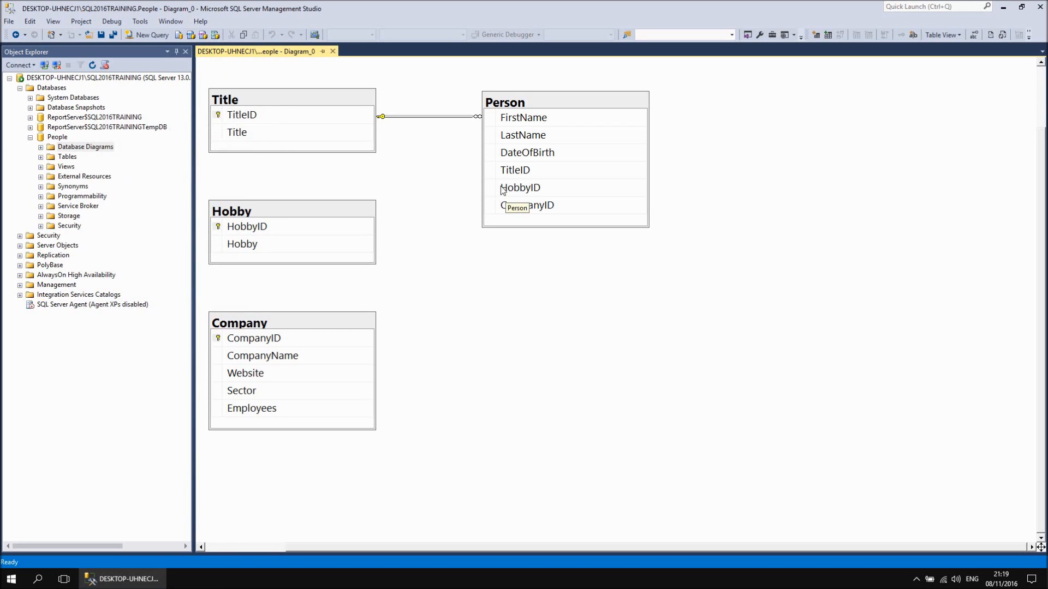
# Link Hobby.HobbyID to Person.HobbyID as FK_Person_Hobby, keeping No Action delete and update rules.
pyautogui.click(219, 227)
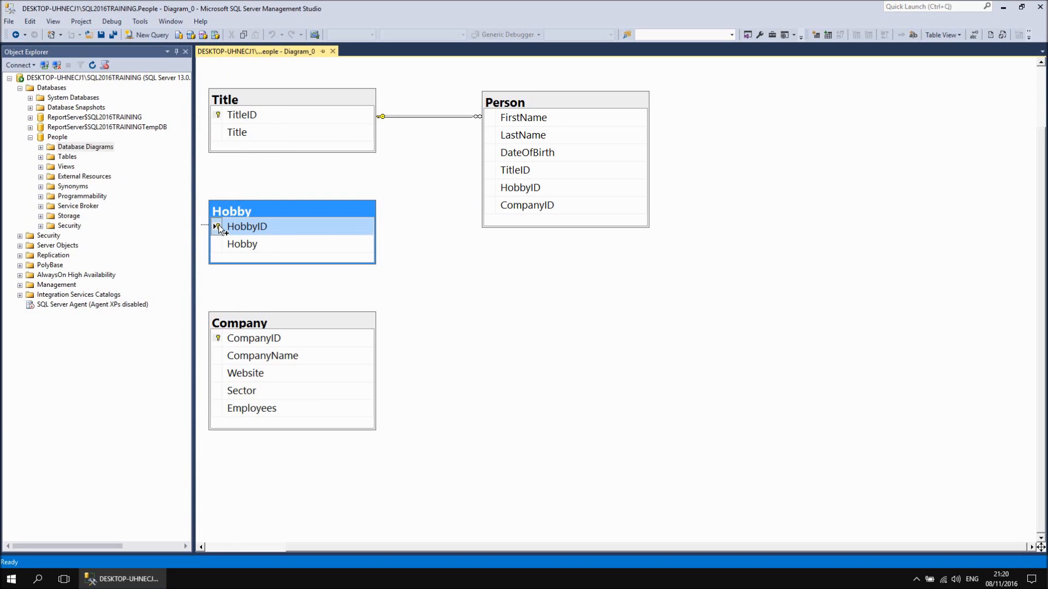
pyautogui.moveTo(218, 227); pyautogui.dragTo(513, 189)
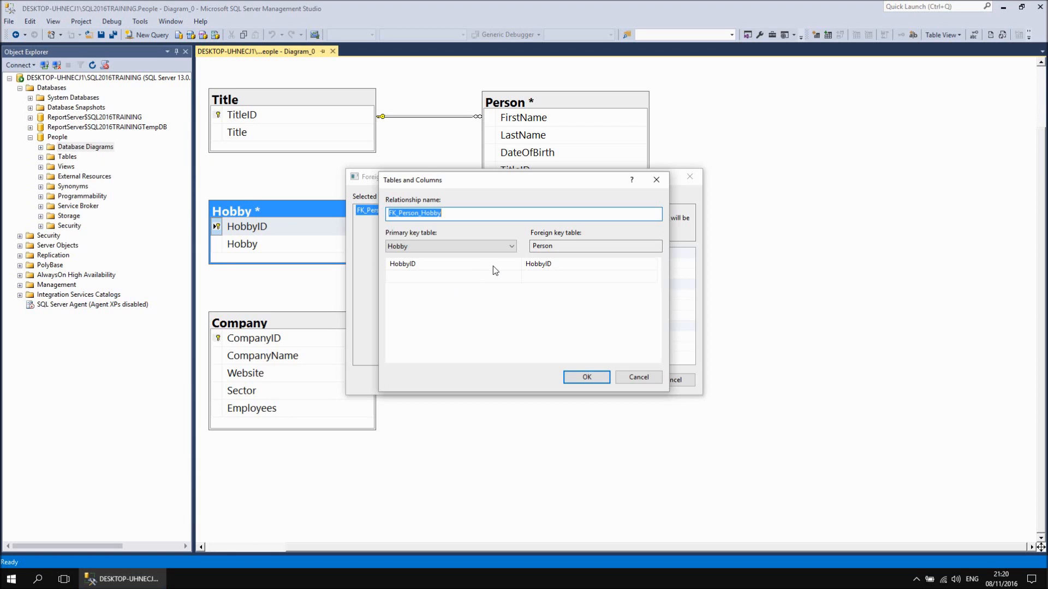
pyautogui.click(559, 266)
pyautogui.click(652, 265)
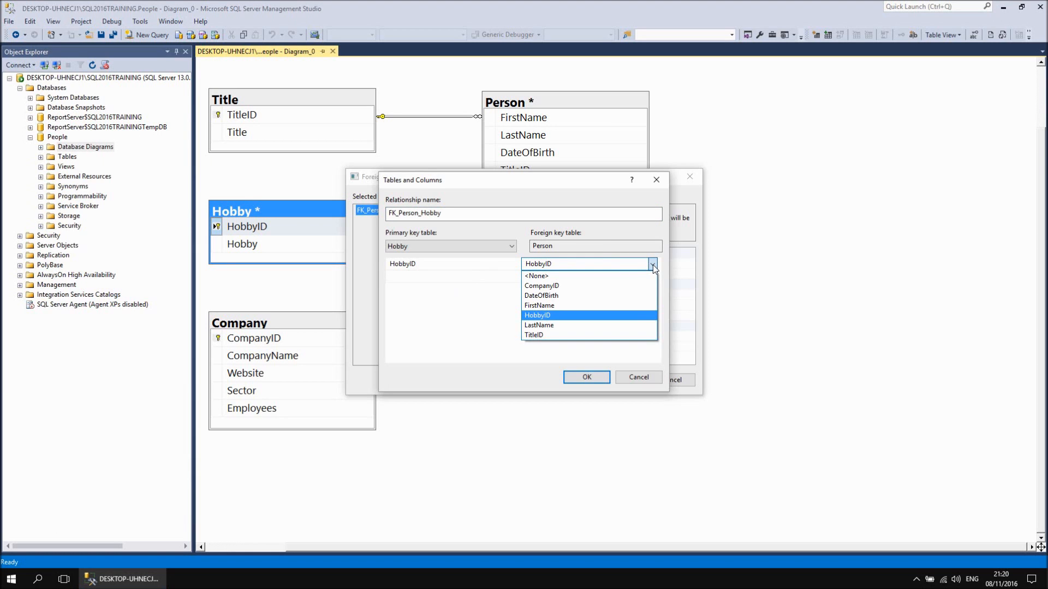
pyautogui.click(653, 265)
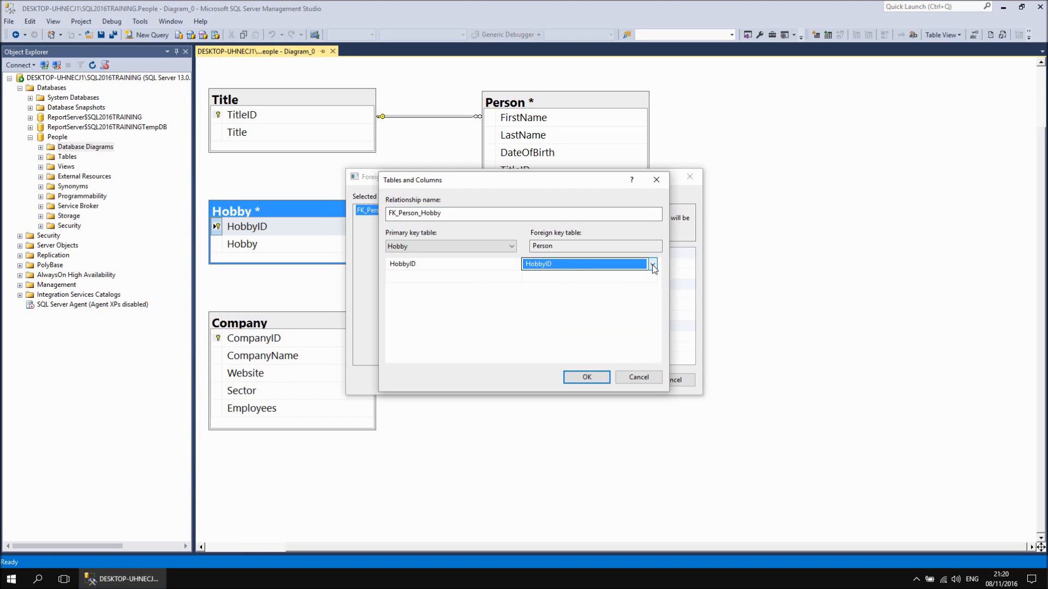
pyautogui.click(587, 378)
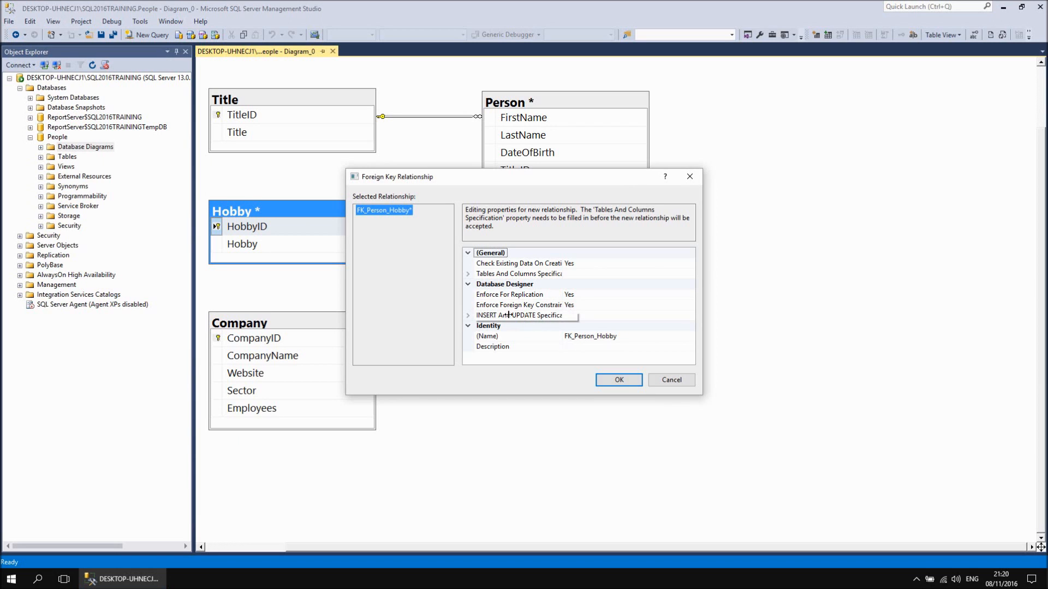
pyautogui.click(471, 319)
pyautogui.click(475, 318)
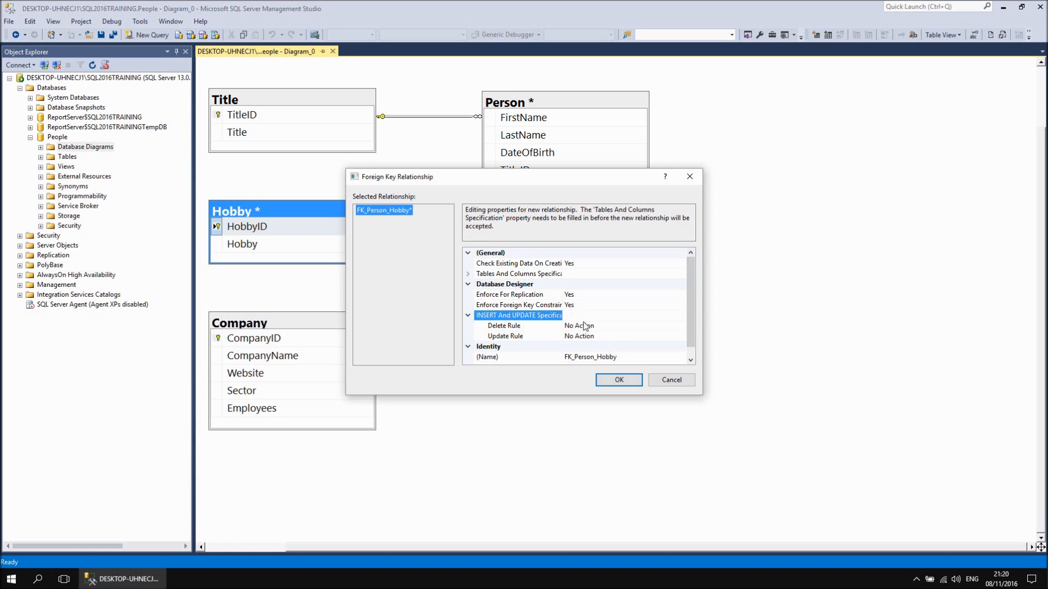
pyautogui.click(613, 381)
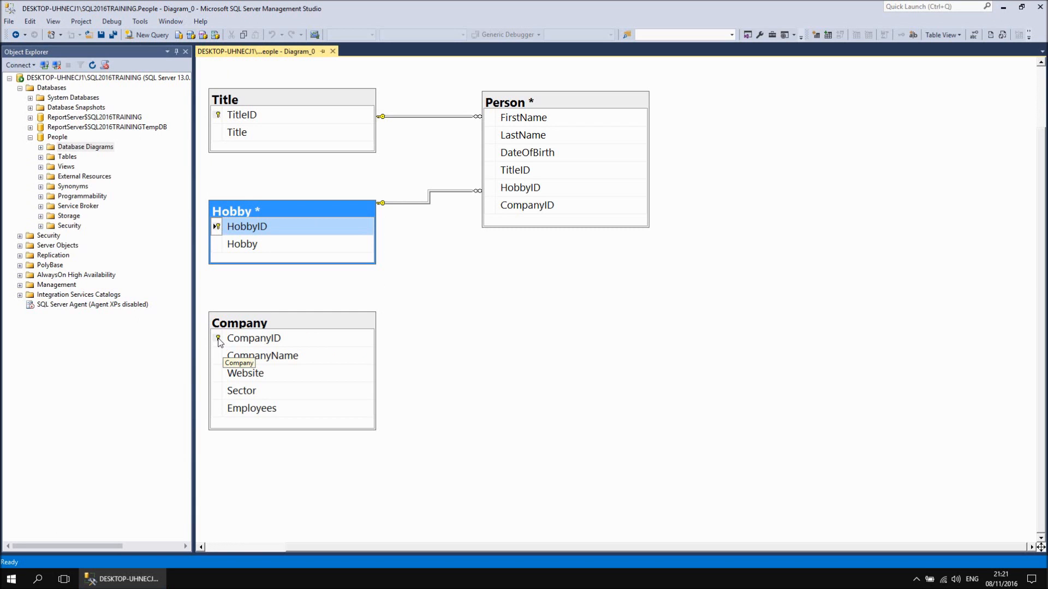
# Link Company.CompanyID to Person.CompanyID as the FK_Person_Company foreign key.
pyautogui.moveTo(218, 342); pyautogui.dragTo(505, 208)
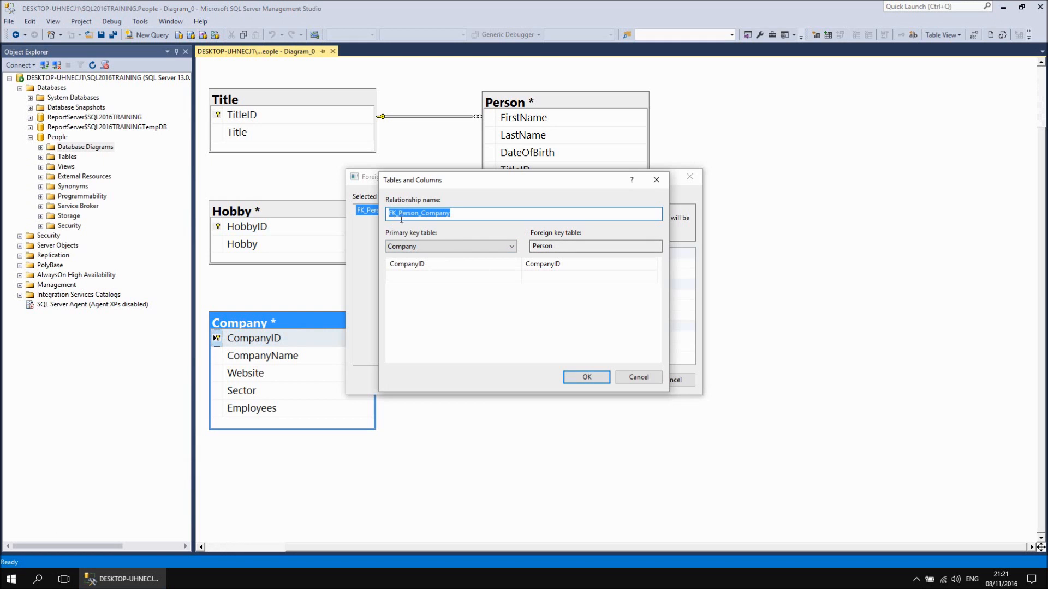
pyautogui.click(586, 377)
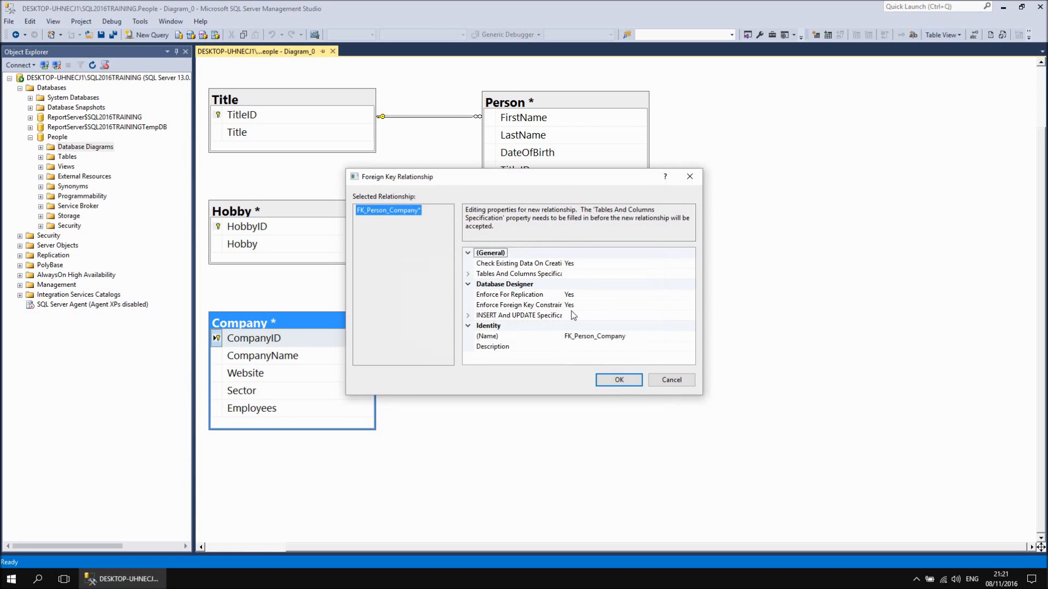
pyautogui.click(544, 315)
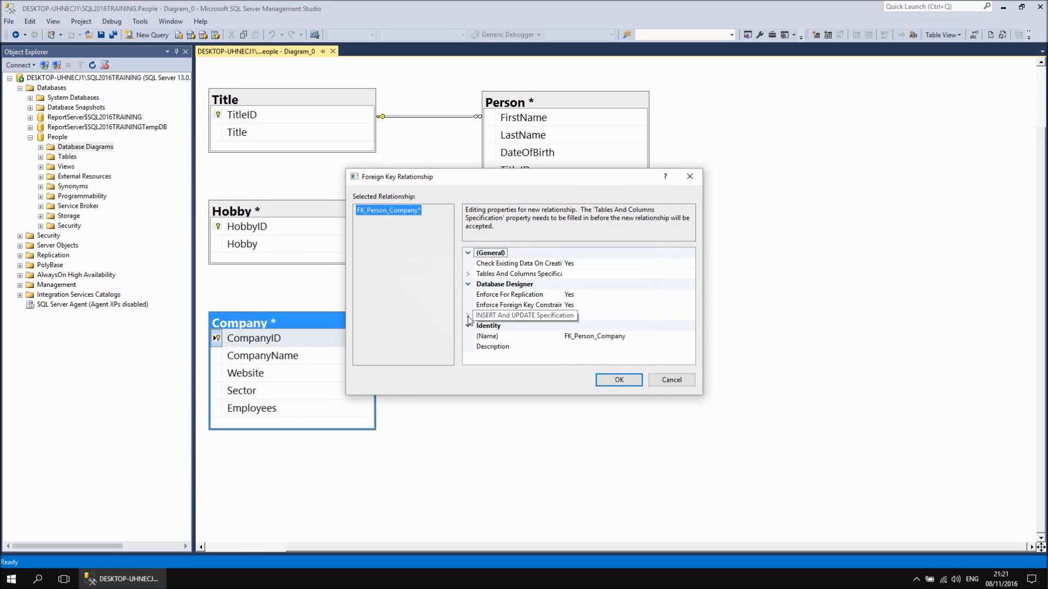
pyautogui.click(468, 315)
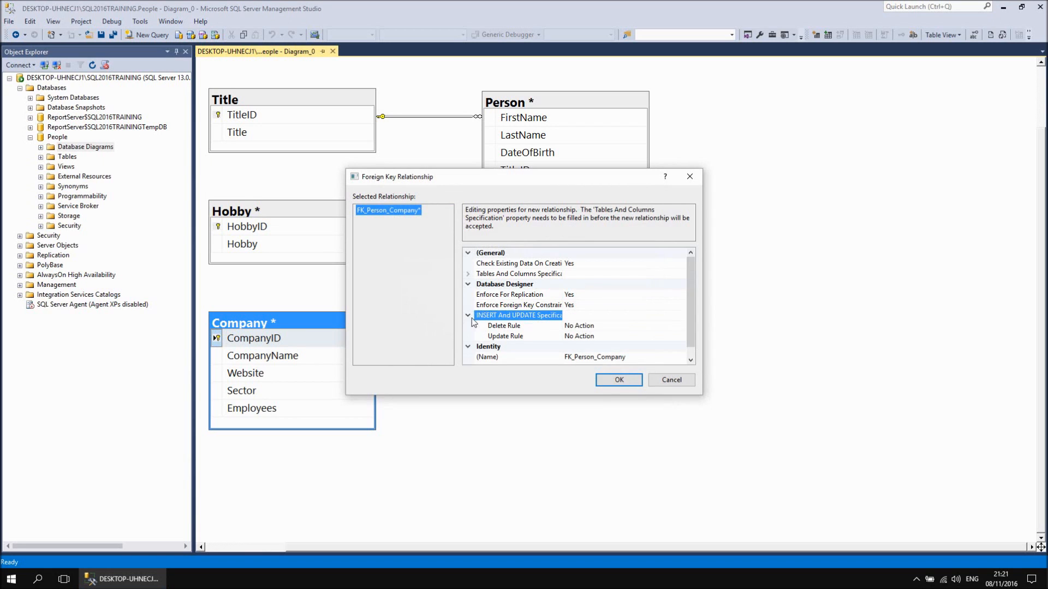
pyautogui.click(618, 381)
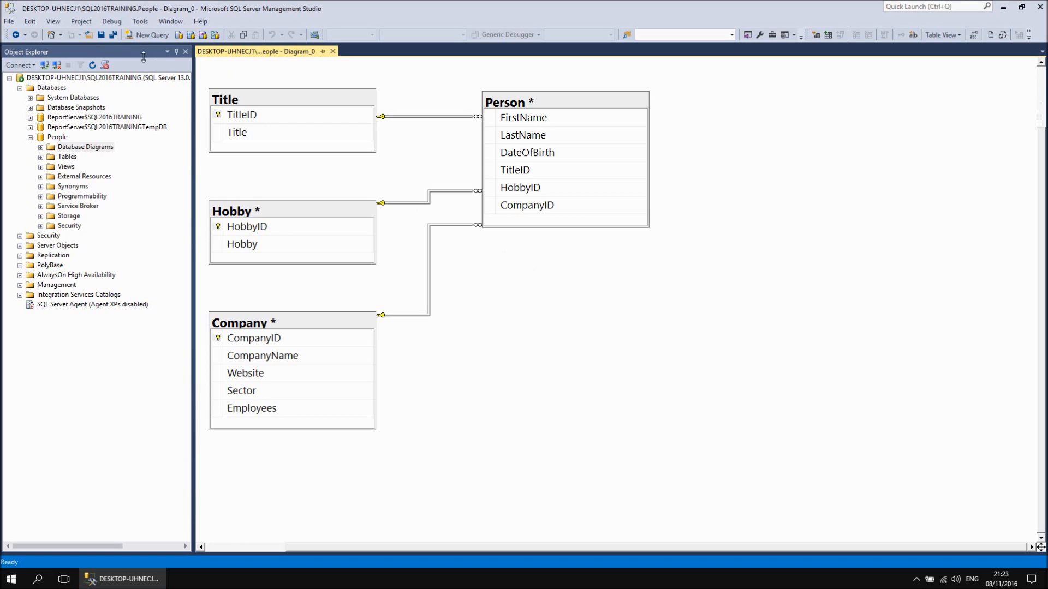
# Save the diagram as PeopleDiagram, committing the Hobby, Company and Person table changes.
pyautogui.click(101, 35)
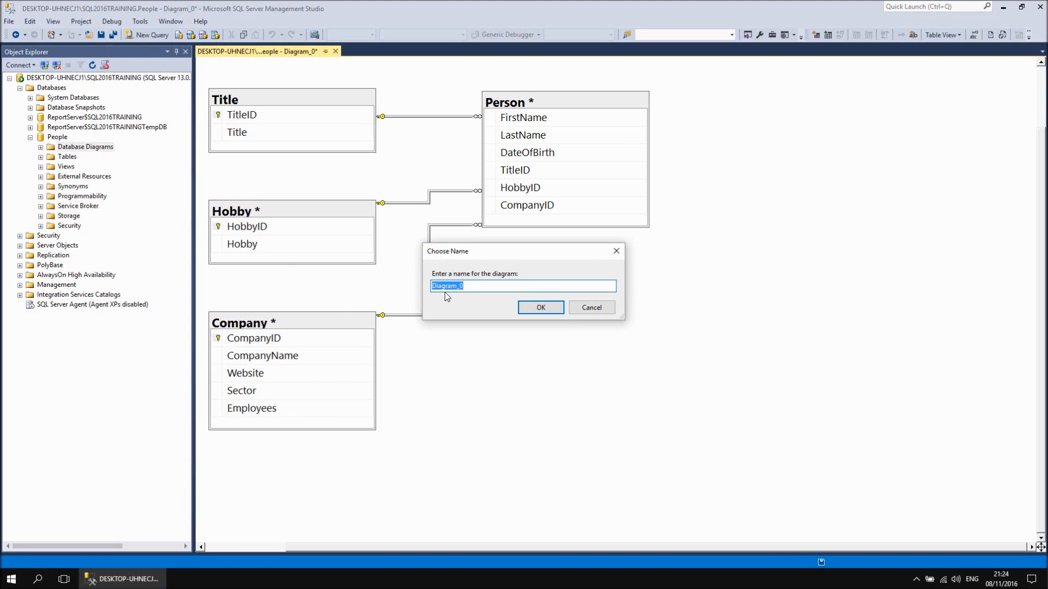
pyautogui.write('PeopleDiagram')
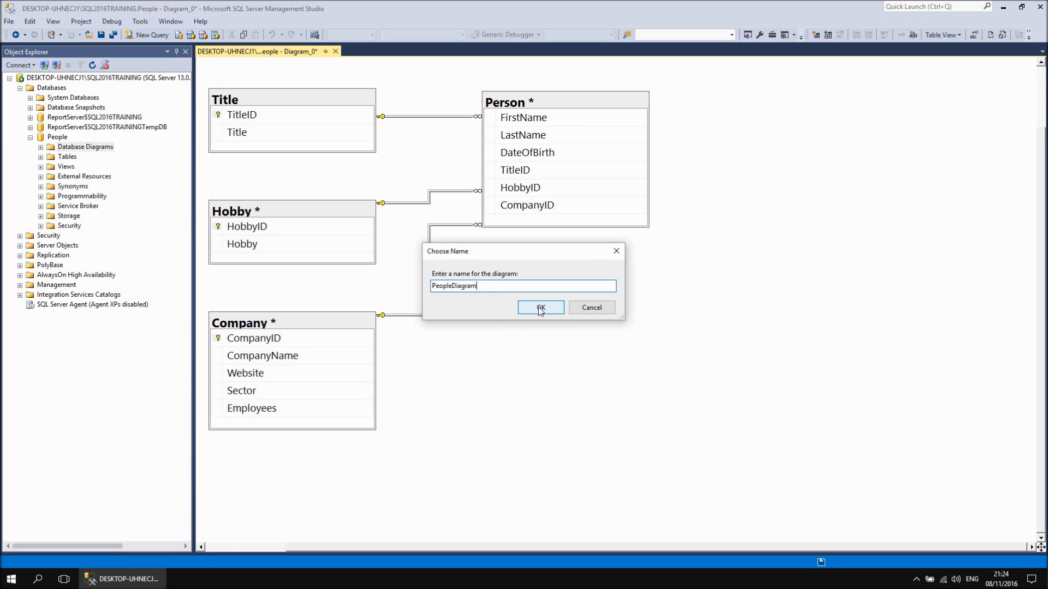
pyautogui.click(540, 309)
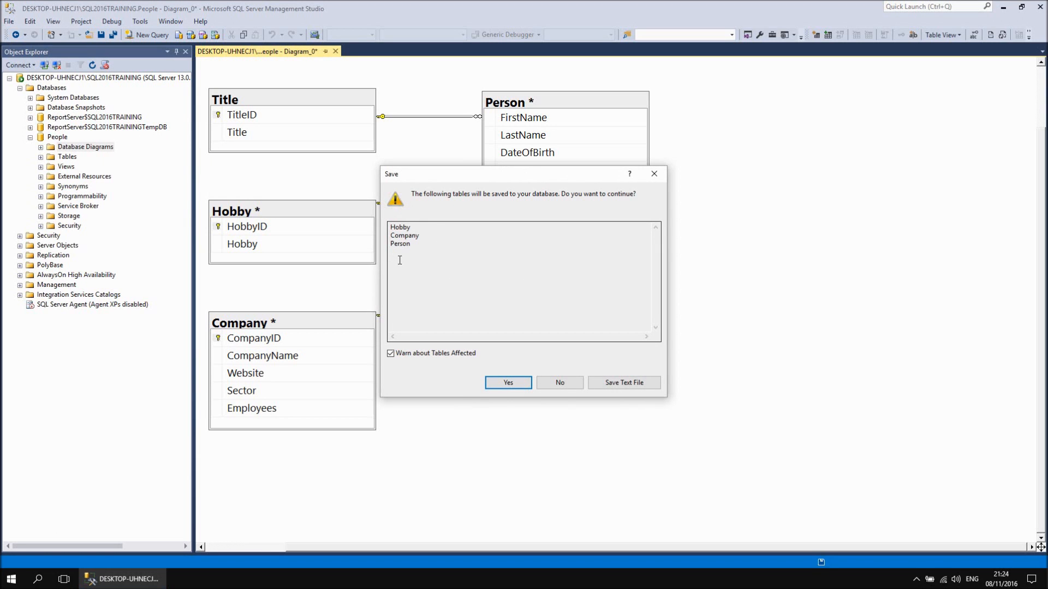
pyautogui.click(511, 385)
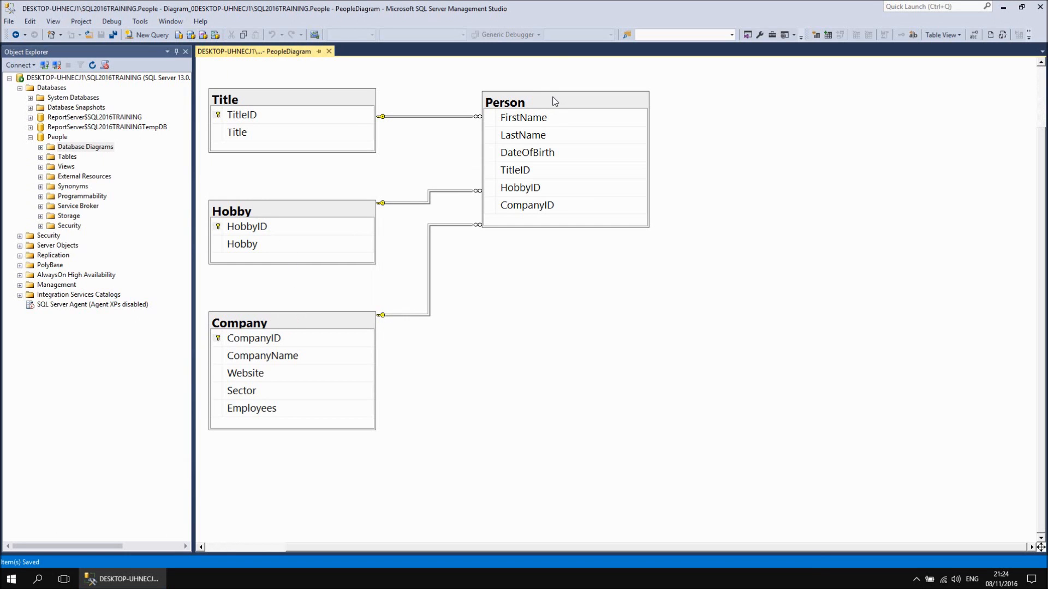
pyautogui.click(41, 157)
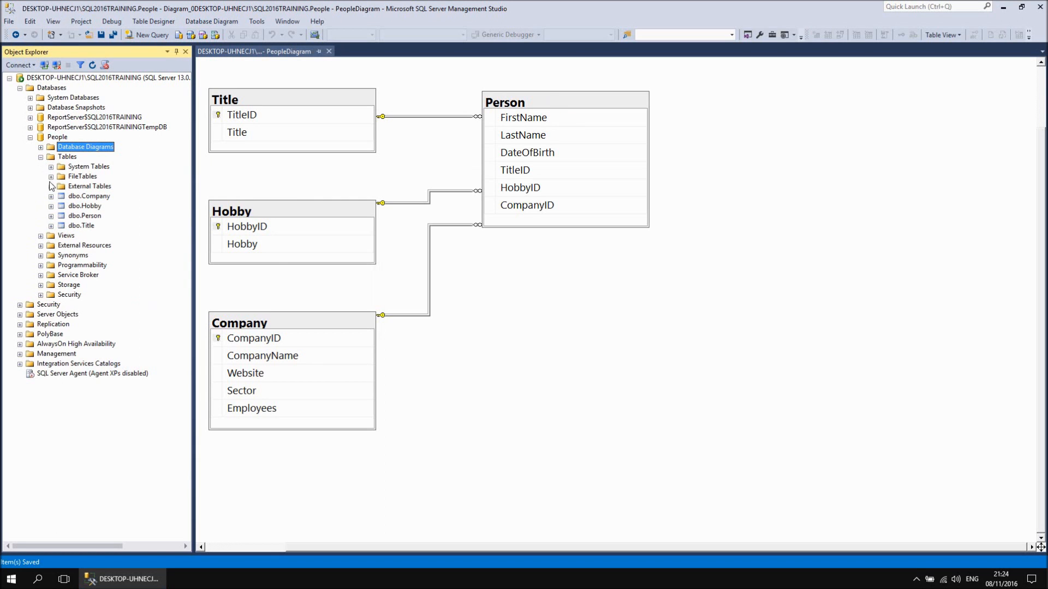
# Refresh dbo.Person's Columns and Keys to list FK_Person_Company, FK_Person_Hobby and FK_Person_Title.
pyautogui.click(51, 217)
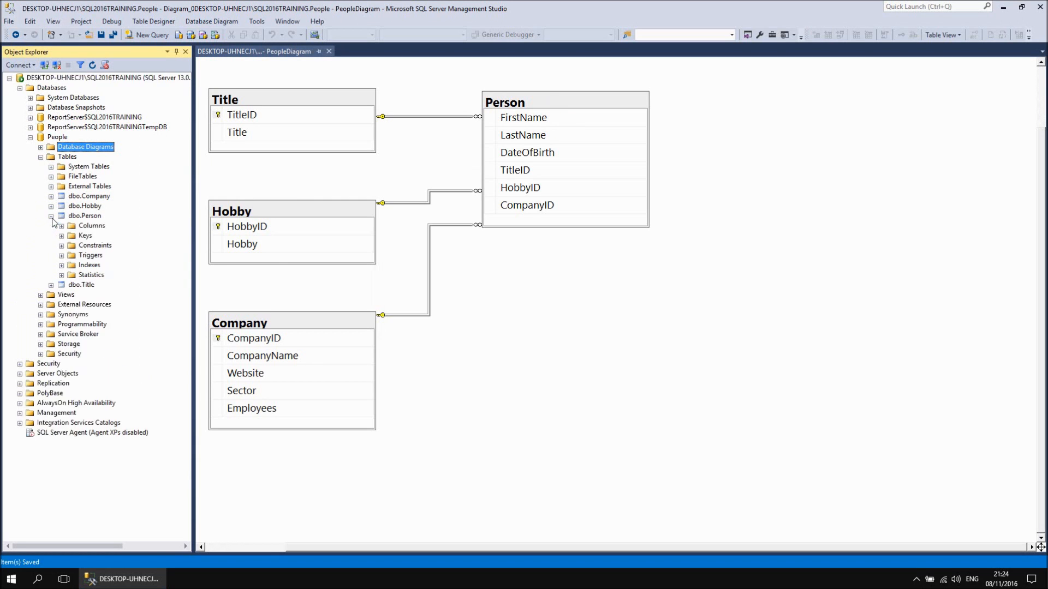
pyautogui.click(62, 226)
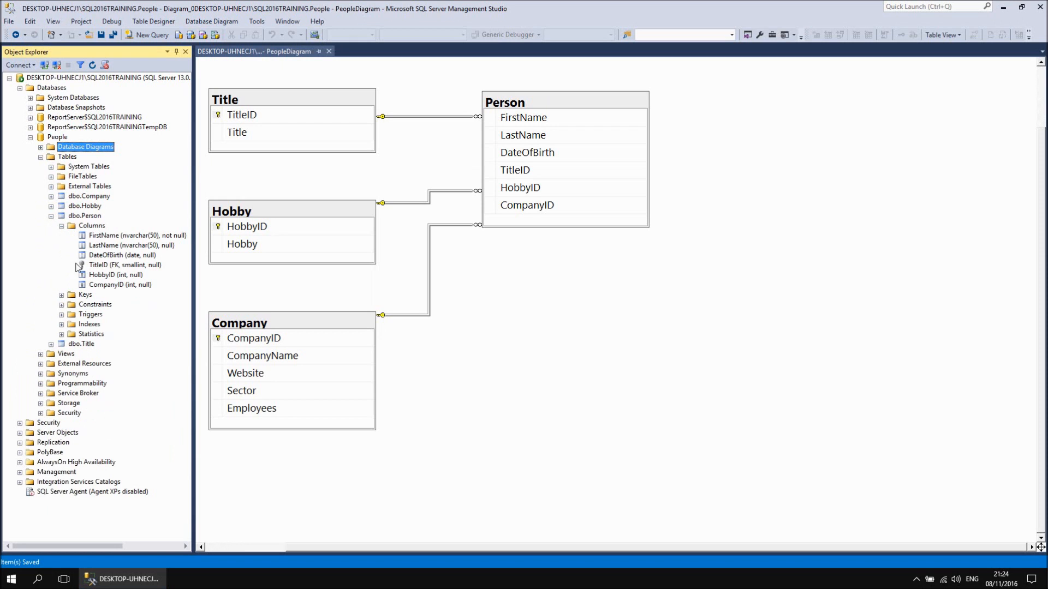
pyautogui.rightClick(86, 226)
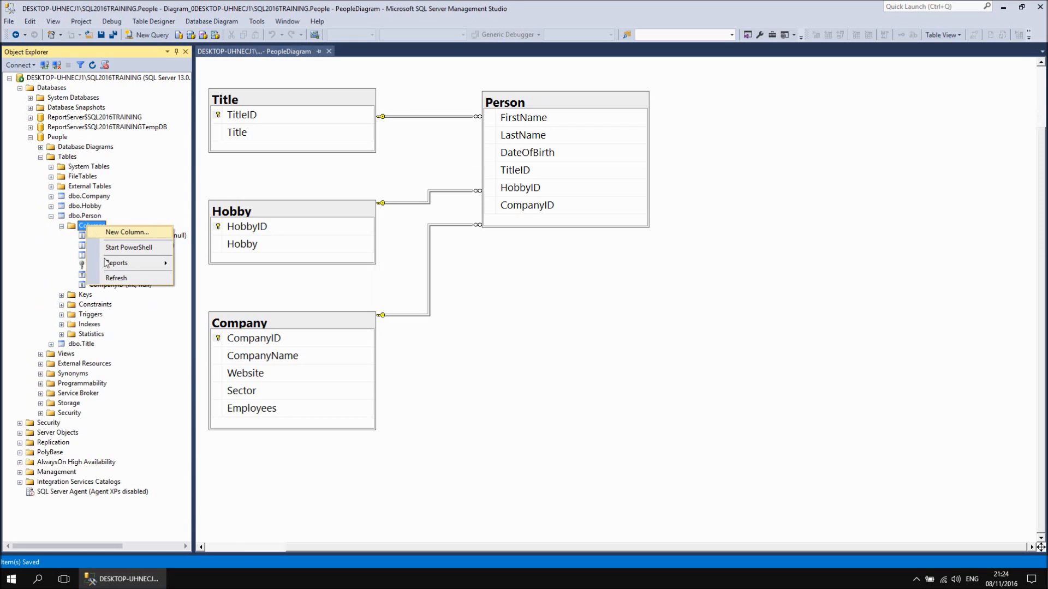
pyautogui.click(97, 278)
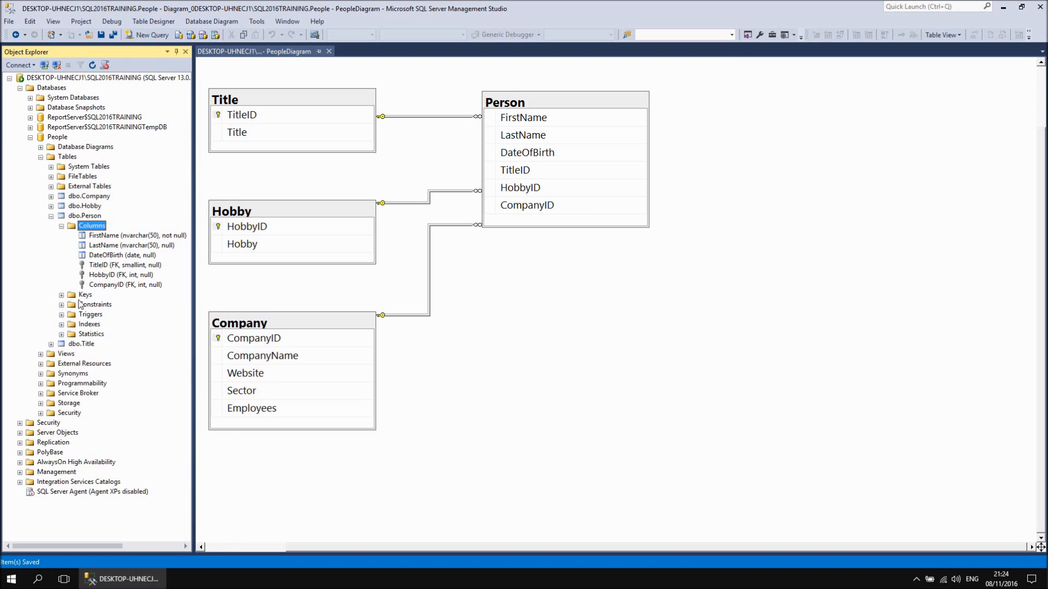
pyautogui.click(62, 295)
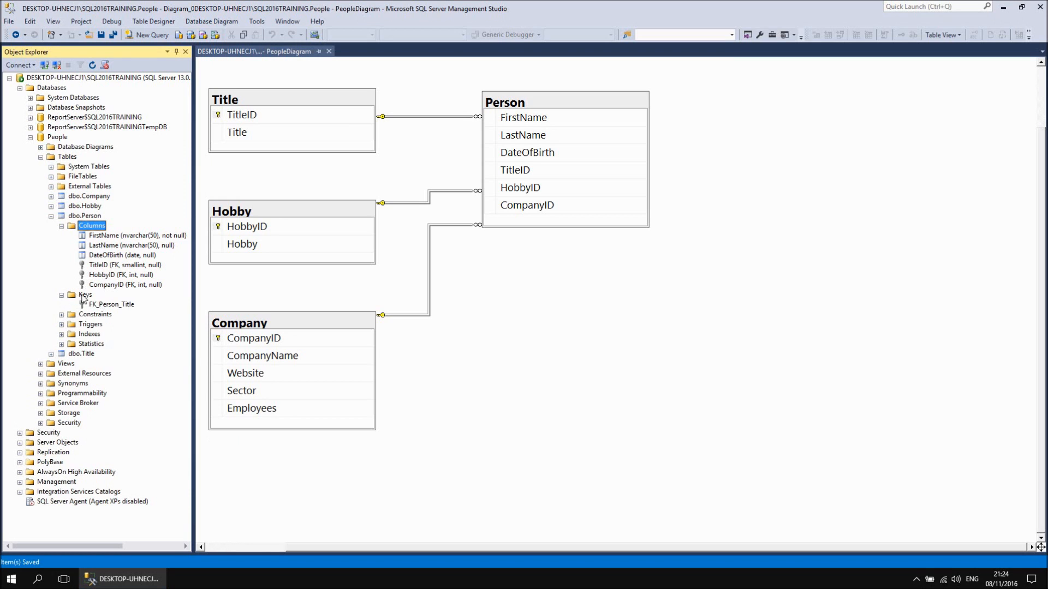
pyautogui.rightClick(82, 296)
pyautogui.click(103, 329)
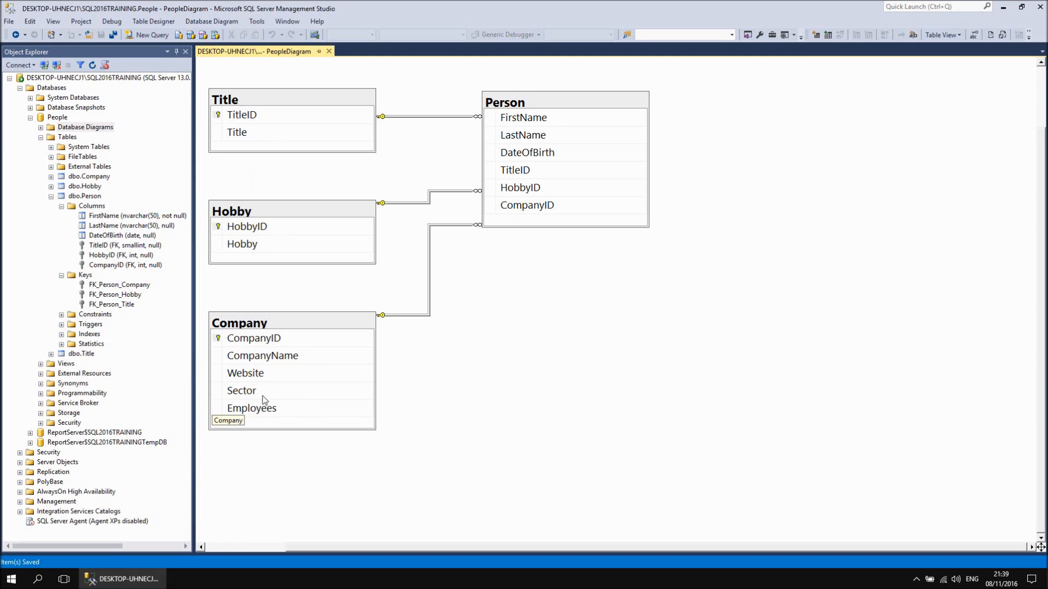
# Delete the Sector column from Company and save the changed table.
pyautogui.rightClick(217, 393)
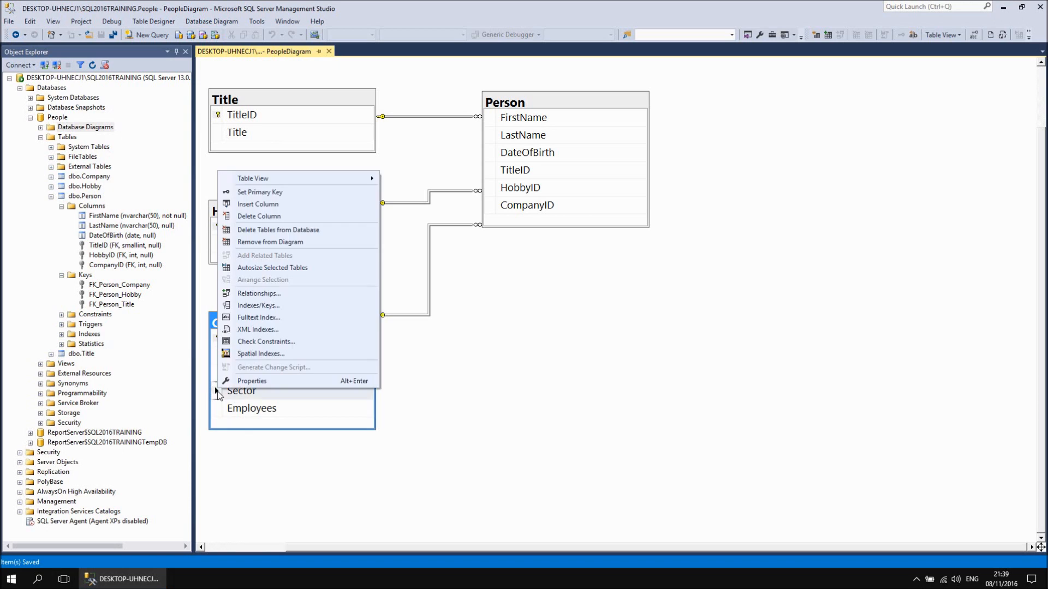
pyautogui.click(273, 216)
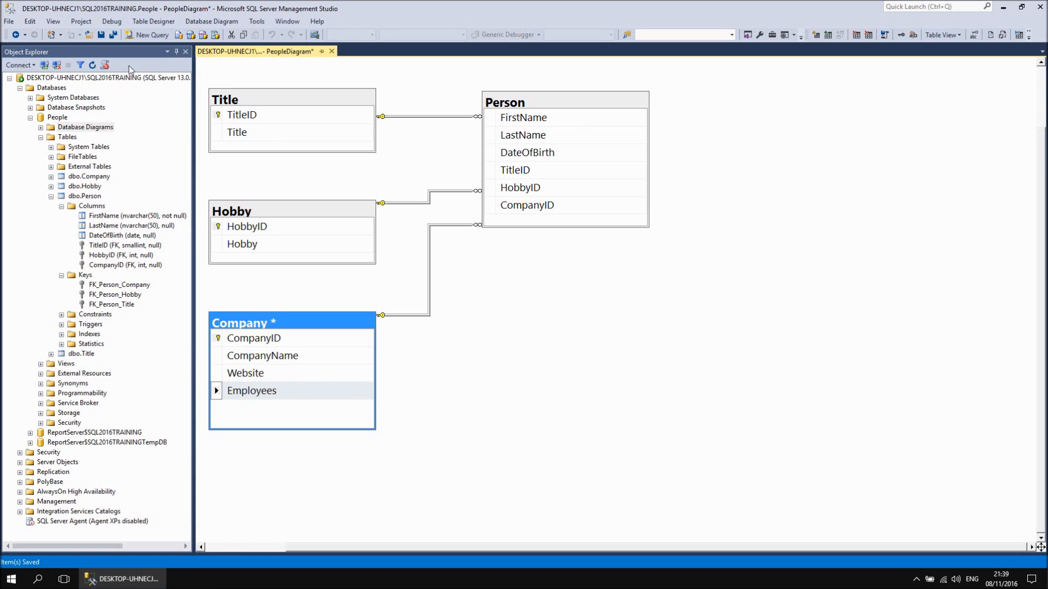
pyautogui.click(102, 35)
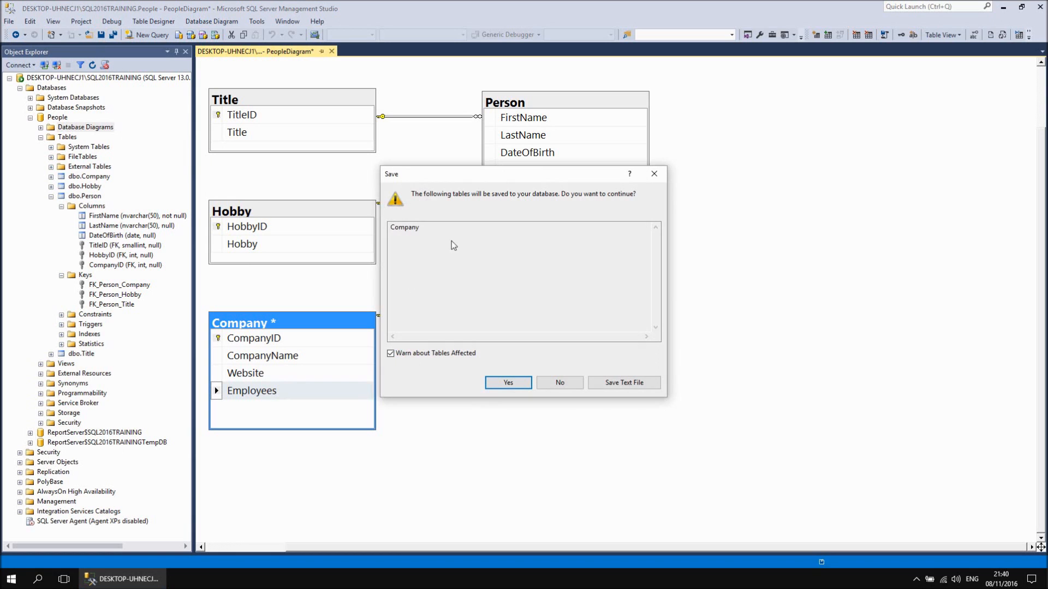
pyautogui.click(508, 383)
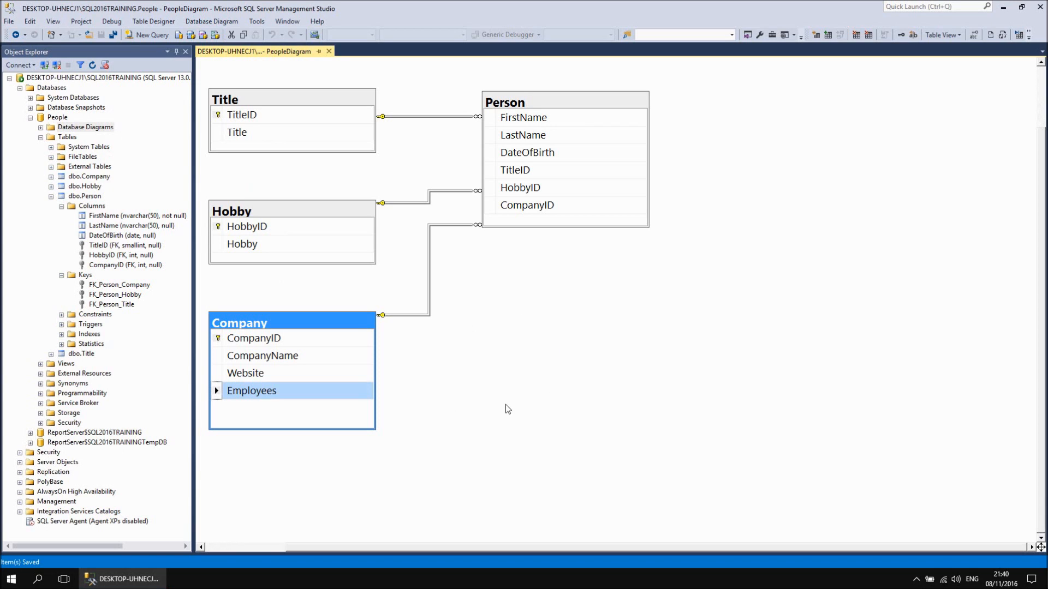
pyautogui.rightClick(494, 343)
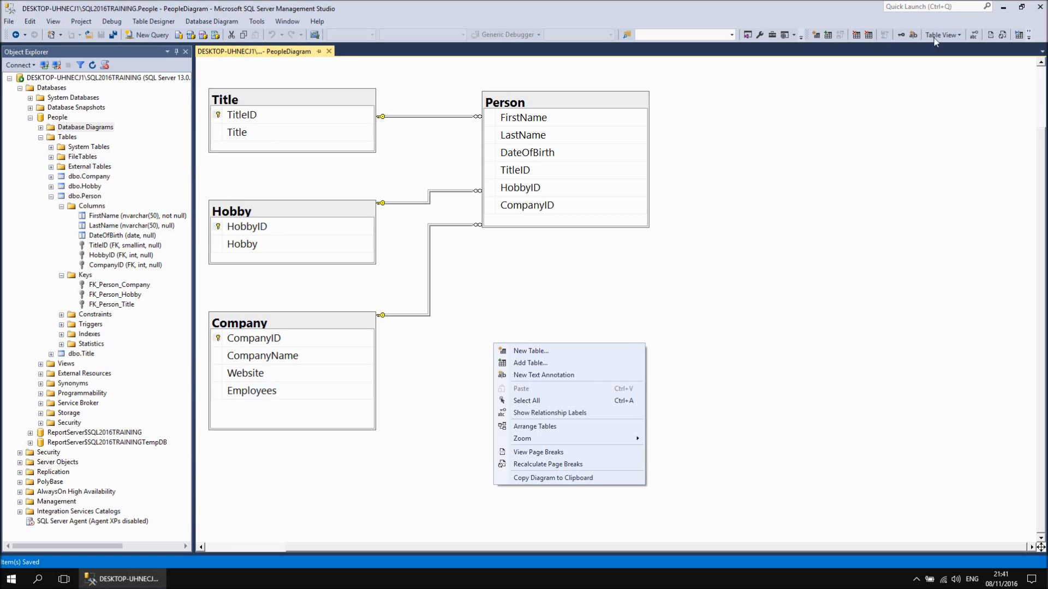
# Add a new table to the diagram, bringing up the name prompt with default Table1.
pyautogui.click(524, 352)
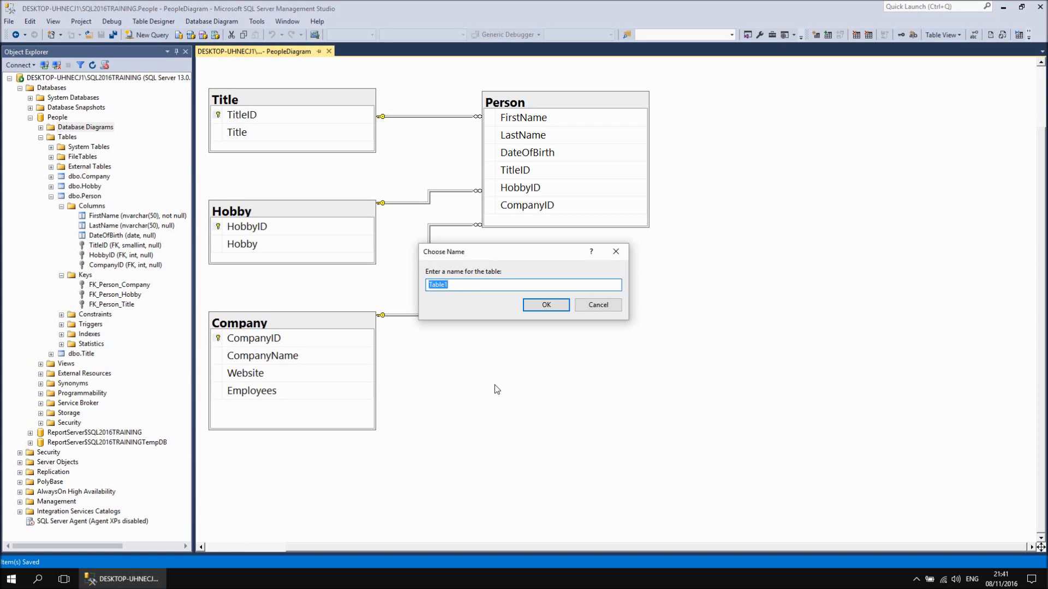
# Name the new table Sector and move it higher on the diagram beside Company.
pyautogui.write('Sector')
pyautogui.click(543, 305)
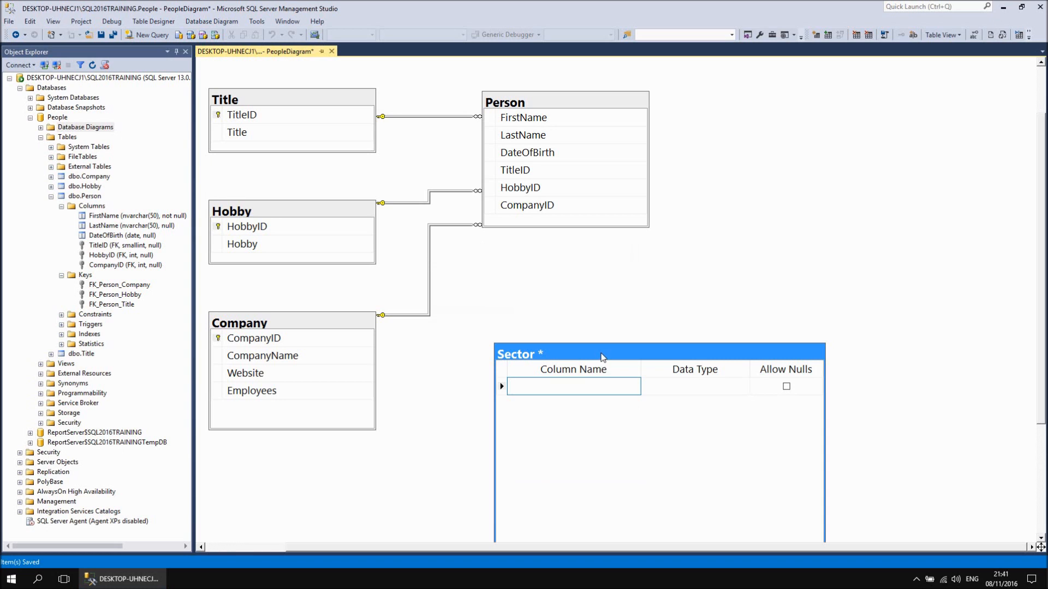
pyautogui.moveTo(602, 358); pyautogui.dragTo(596, 277)
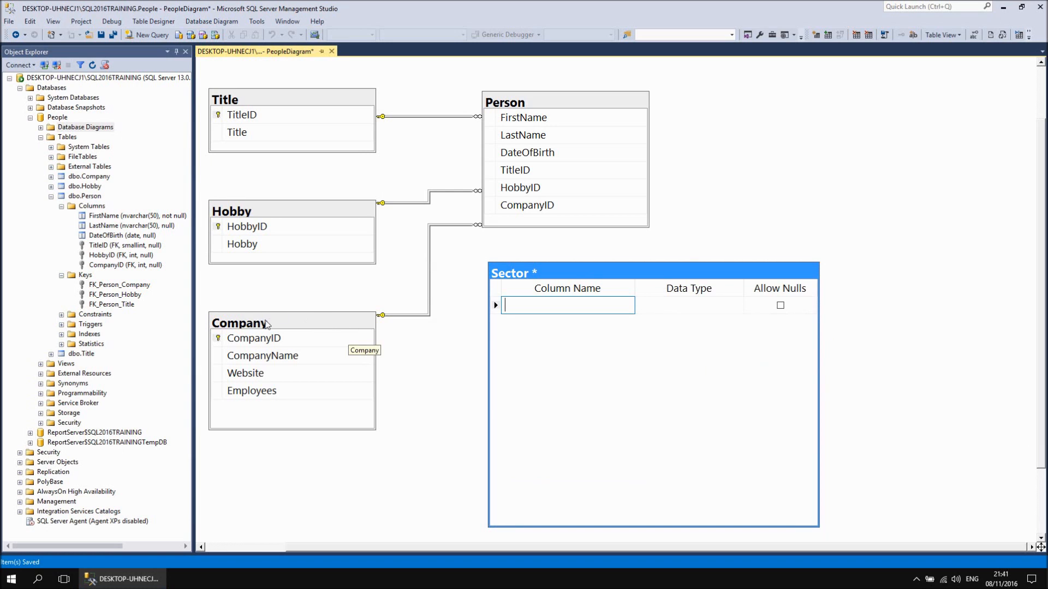
# Switch Company's table view to column details, then back to column names only.
pyautogui.rightClick(243, 323)
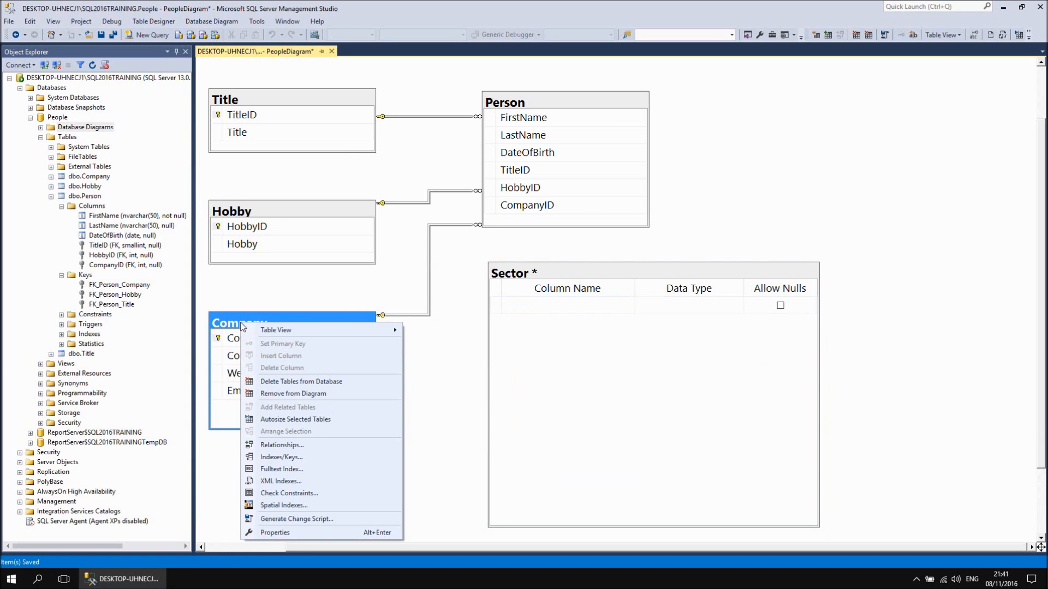
pyautogui.moveTo(253, 334)
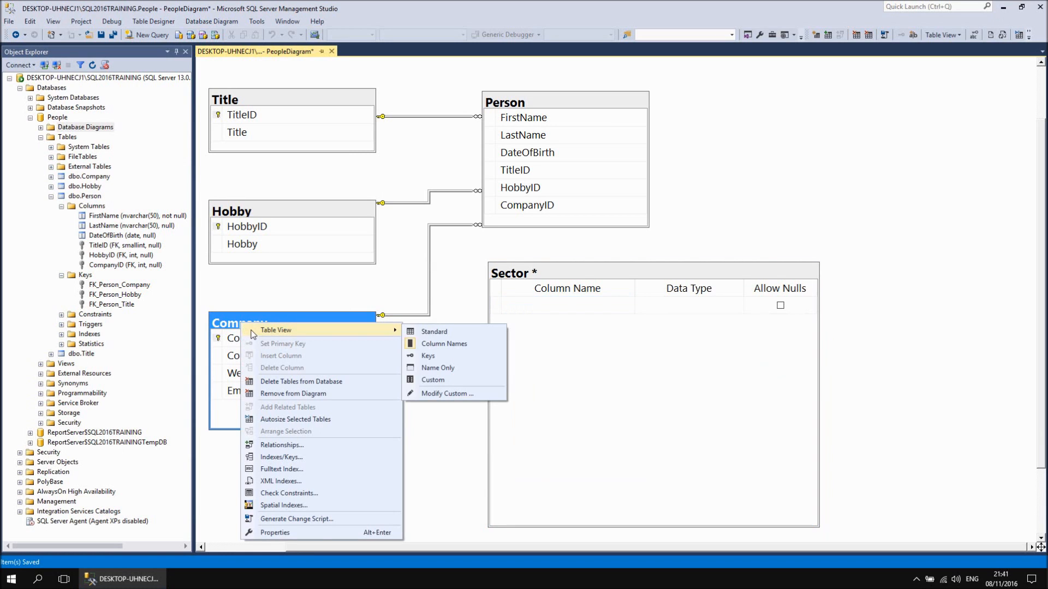
pyautogui.click(436, 332)
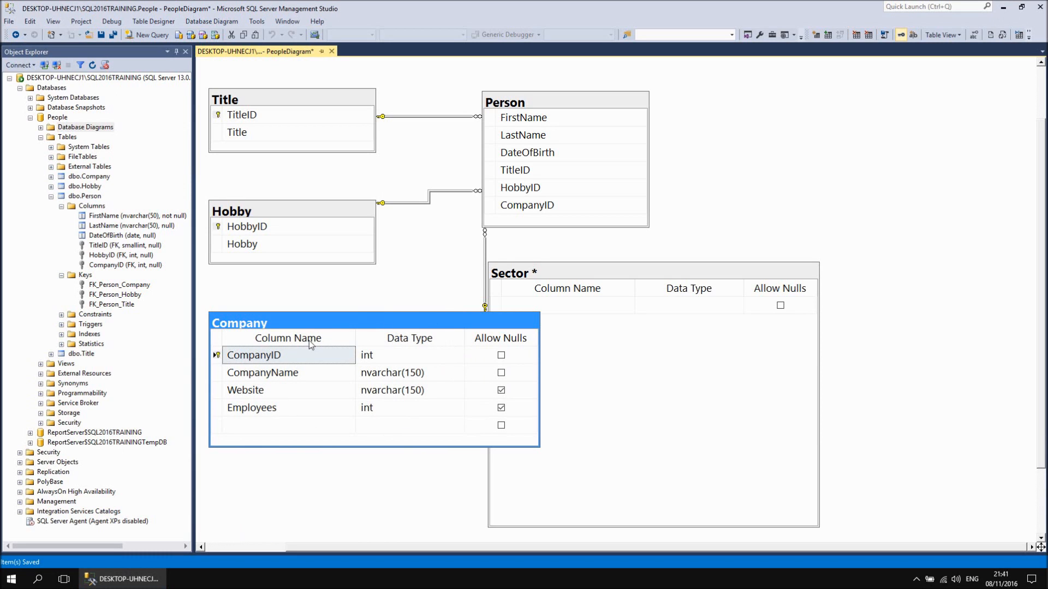
pyautogui.rightClick(270, 326)
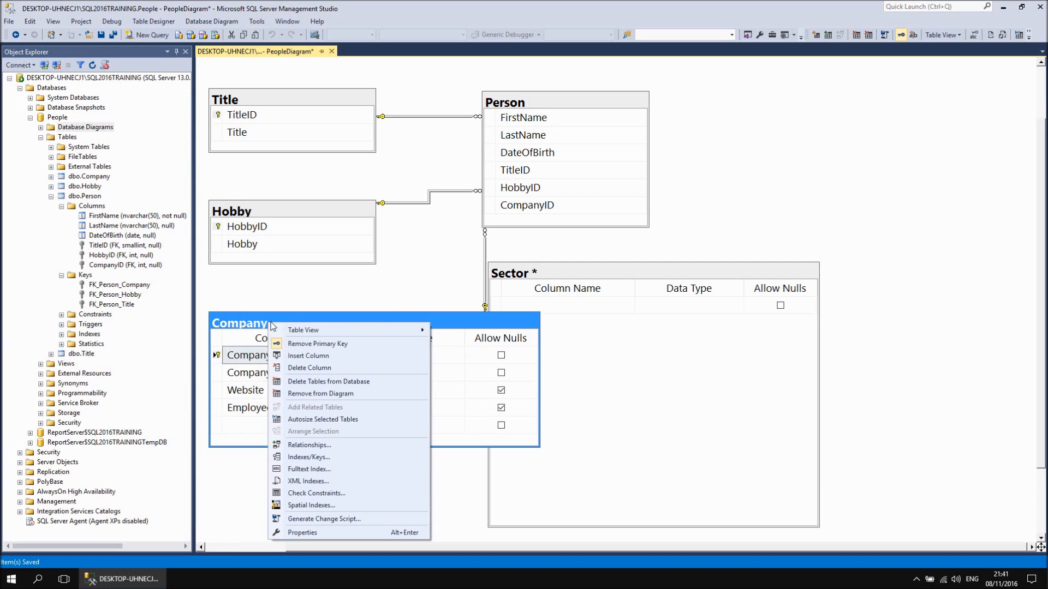
pyautogui.moveTo(305, 331)
pyautogui.click(463, 345)
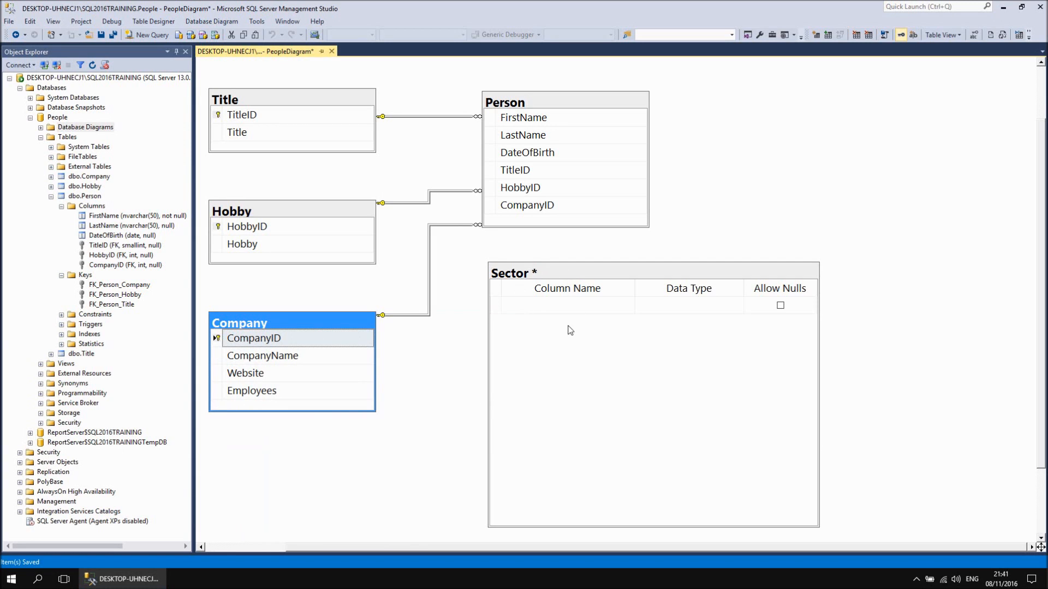
pyautogui.click(556, 311)
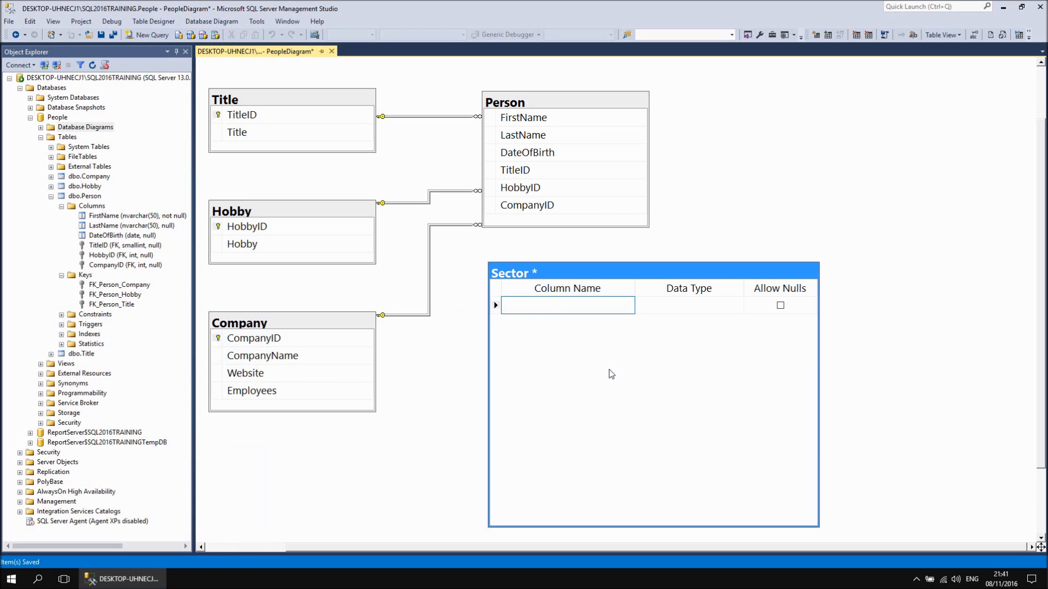
# Add a SectorID int column to the Sector table and make it the primary key.
pyautogui.write('SectorIDF')
pyautogui.press('BackSpace')
pyautogui.press('Tab')
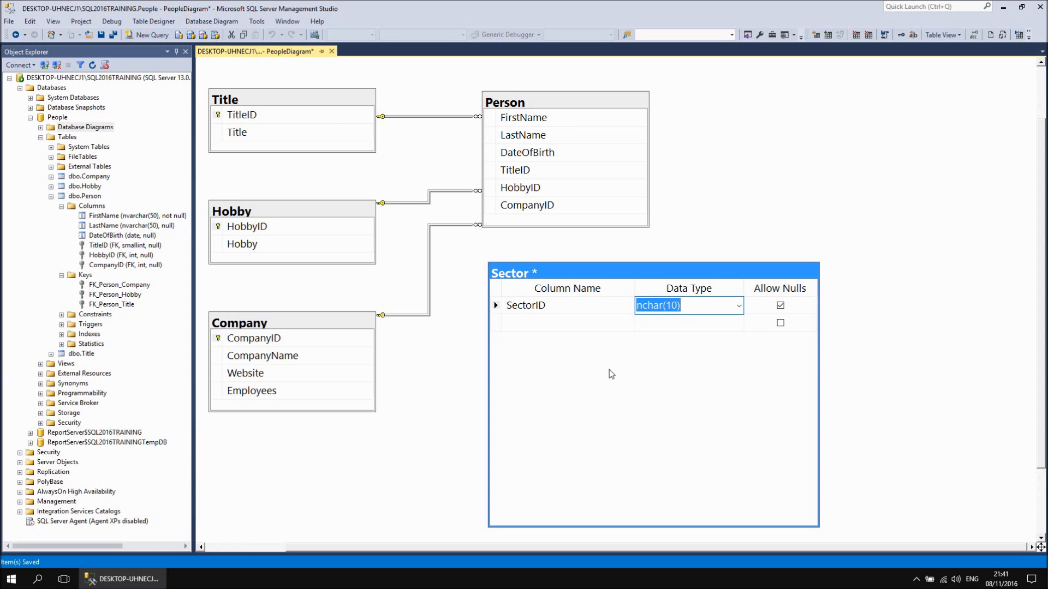
pyautogui.write('int')
pyautogui.press('Tab')
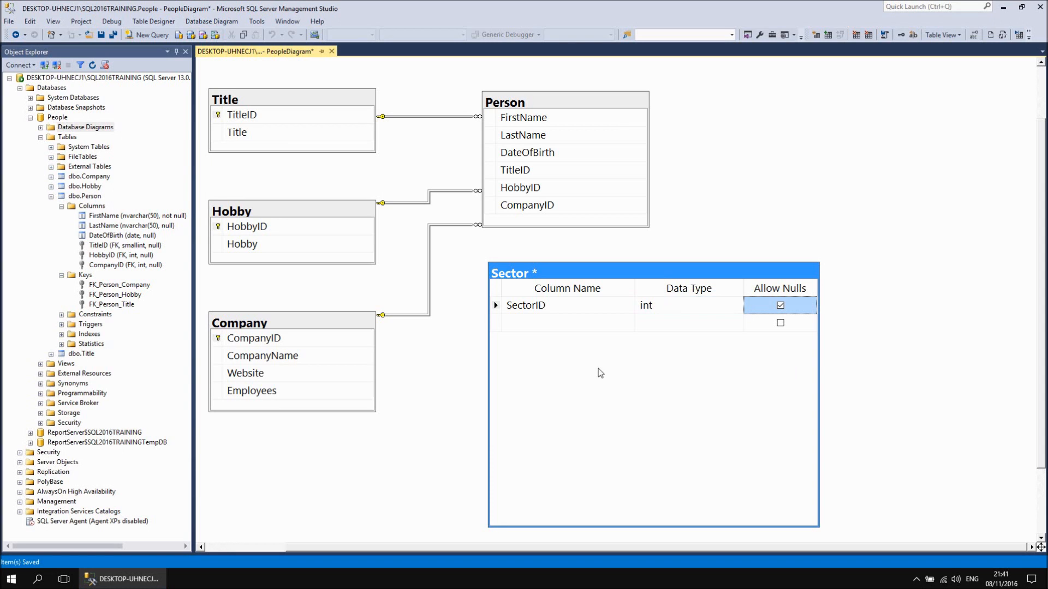
pyautogui.rightClick(497, 307)
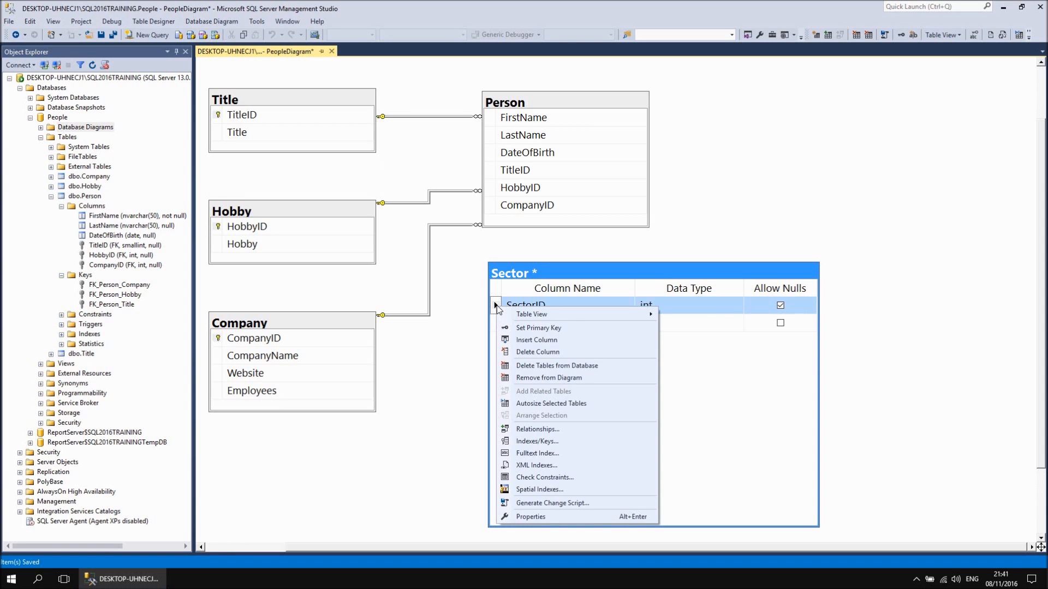
pyautogui.click(534, 328)
# Add a Sector column of type nvarchar(100) that disallows nulls.
pyautogui.click(545, 323)
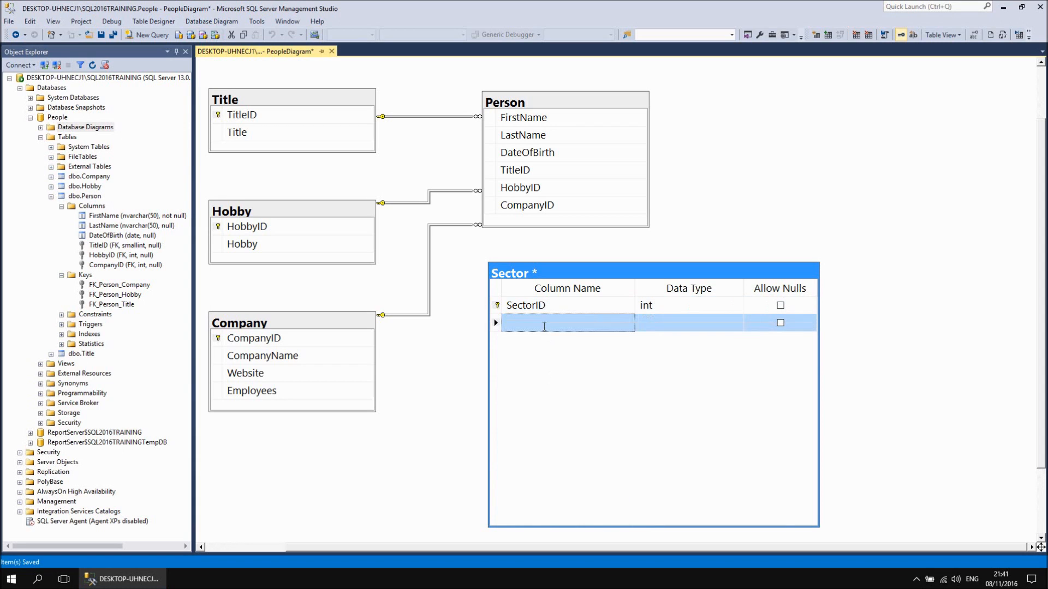
pyautogui.write('Sector')
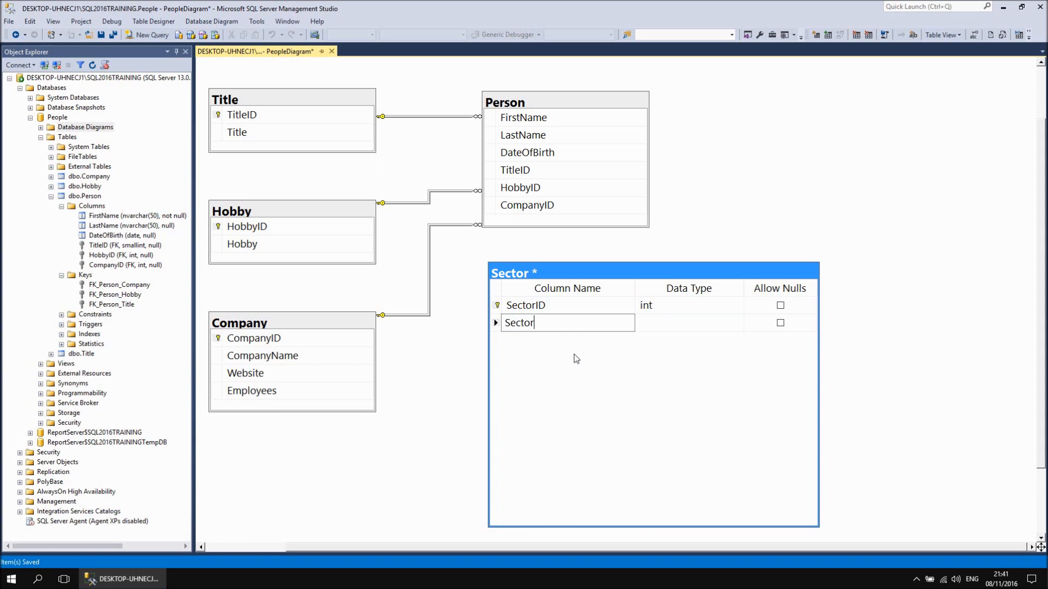
pyautogui.press('Tab')
pyautogui.write('nvarcha')
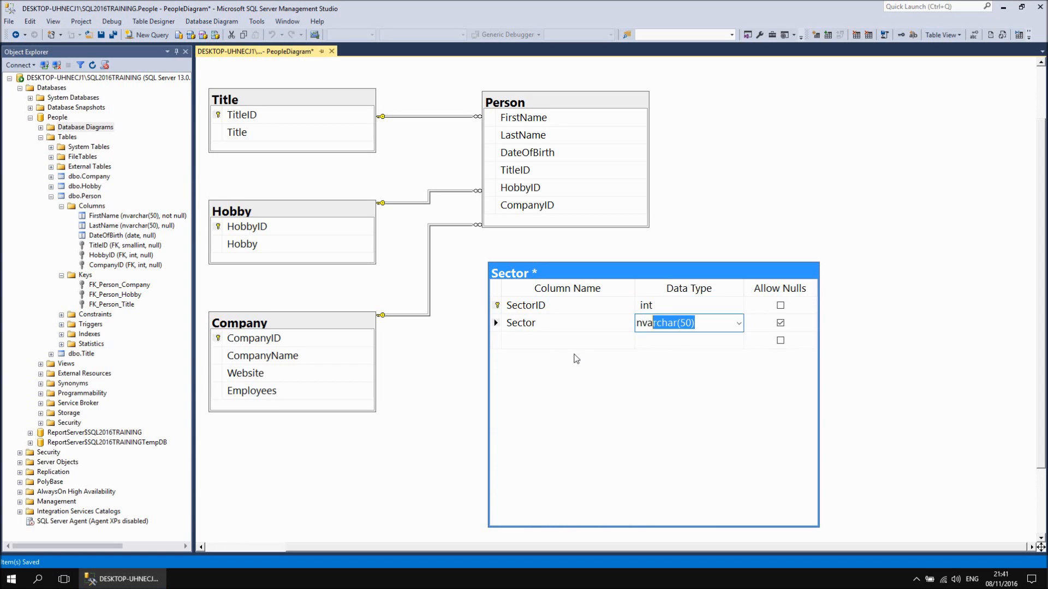
pyautogui.write('r(')
pyautogui.press('BackSpace')
pyautogui.write('10')
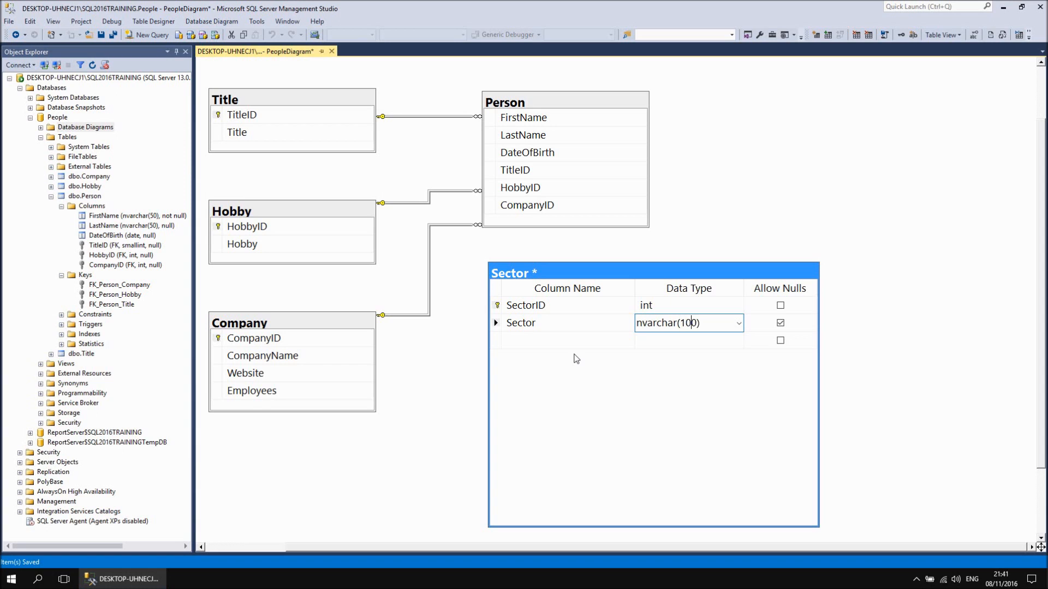
pyautogui.press('Tab')
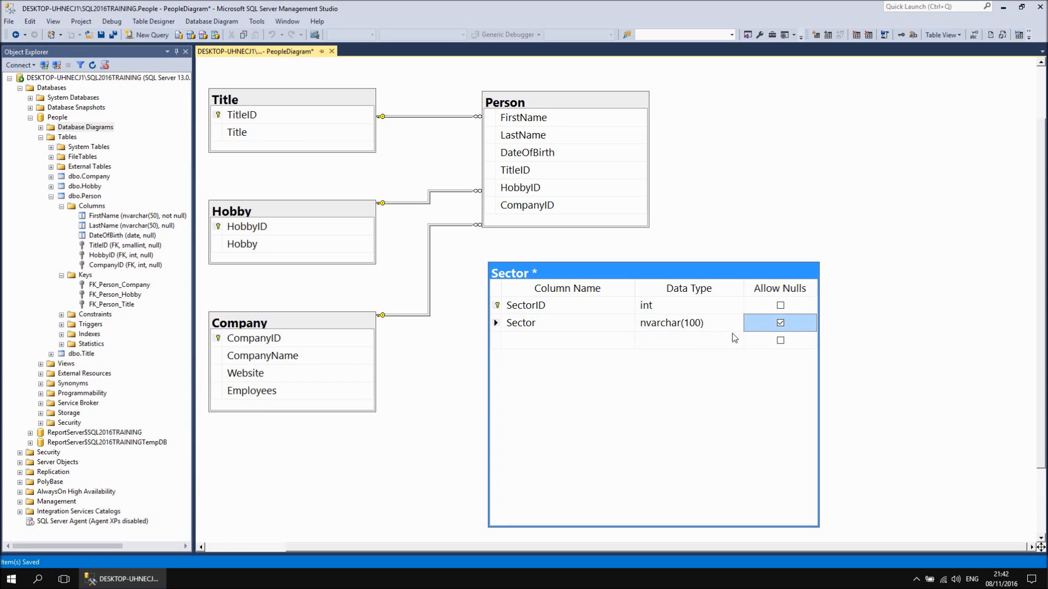
pyautogui.click(780, 323)
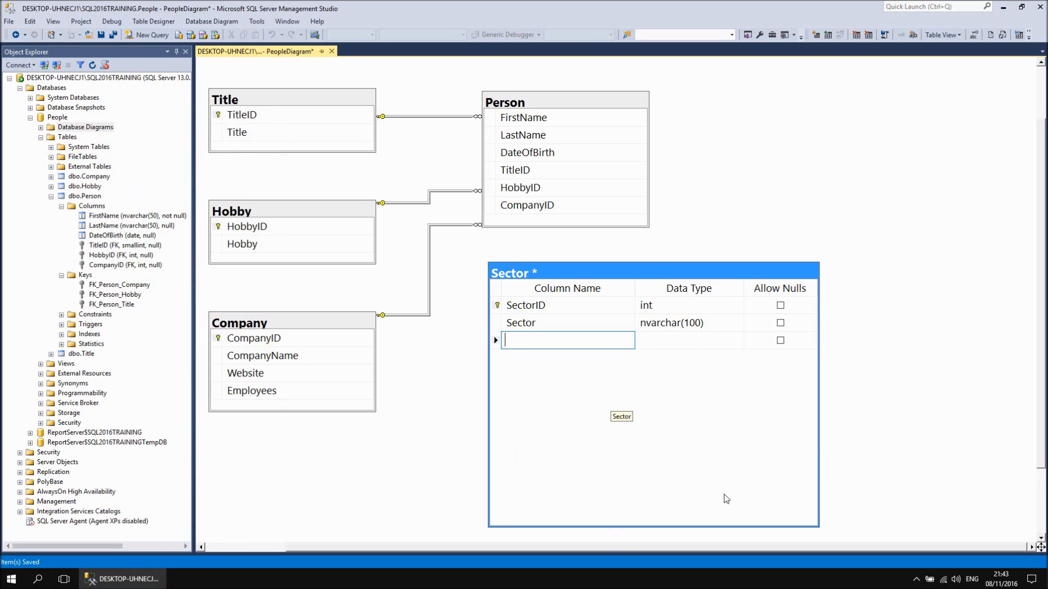
# In the Sector table properties, set SectorID's Is Identity to Yes (seed 1, increment 1).
pyautogui.rightClick(547, 405)
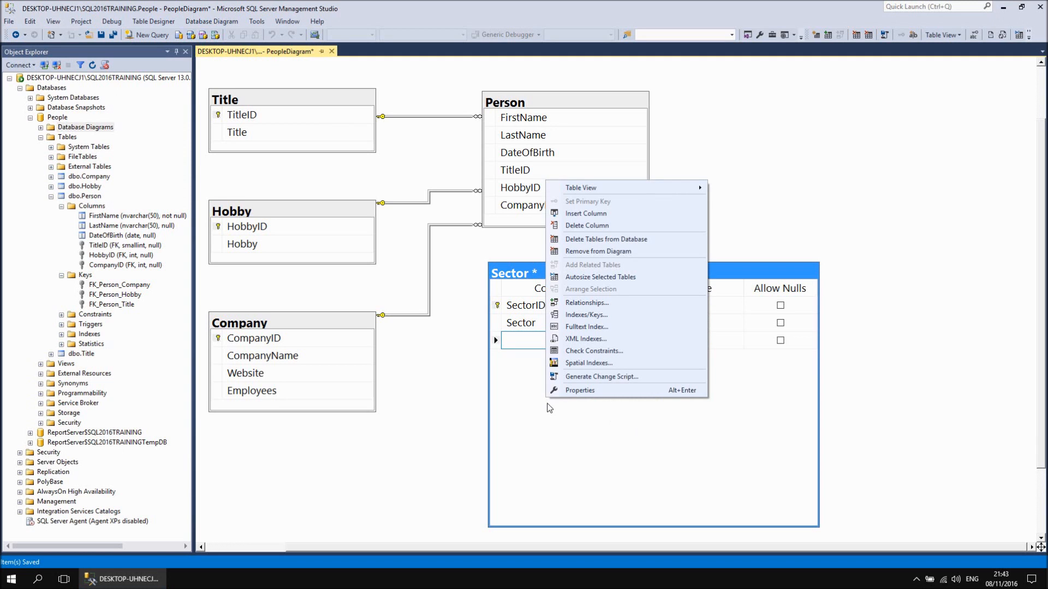
pyautogui.click(577, 390)
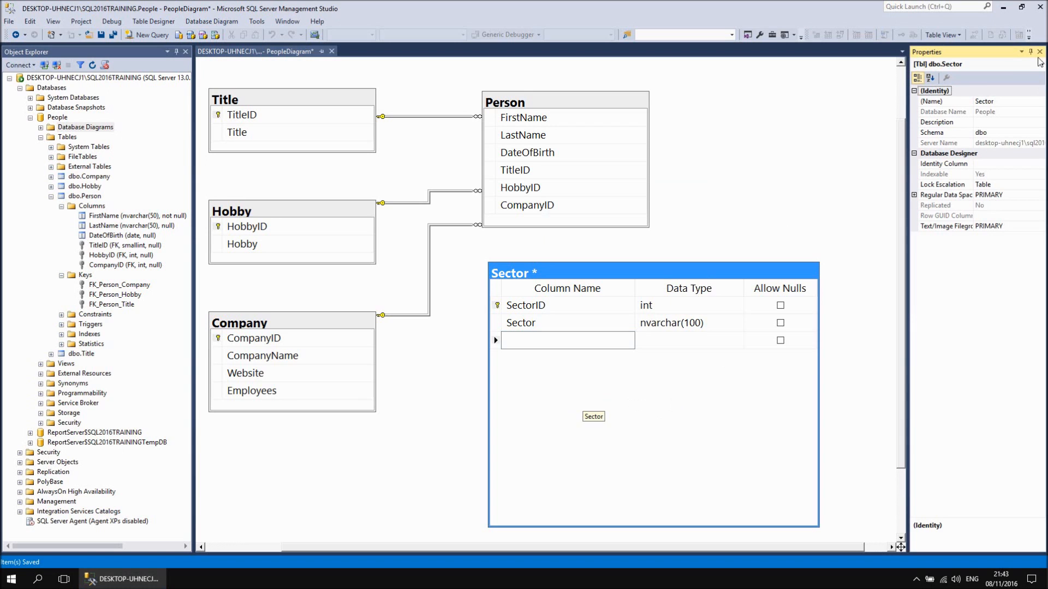
pyautogui.click(561, 307)
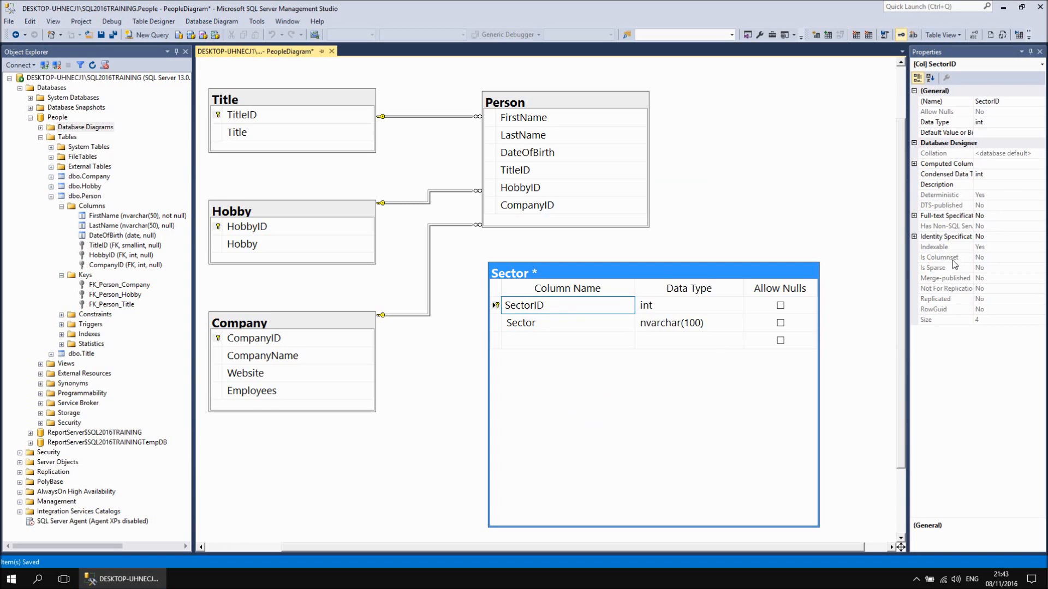
pyautogui.doubleClick(937, 239)
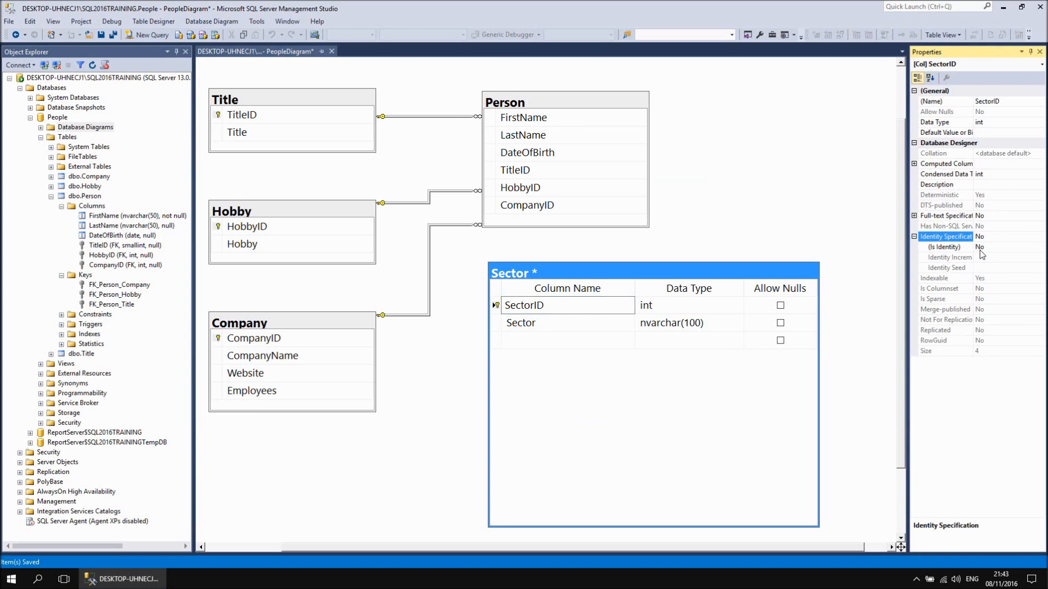
pyautogui.doubleClick(980, 249)
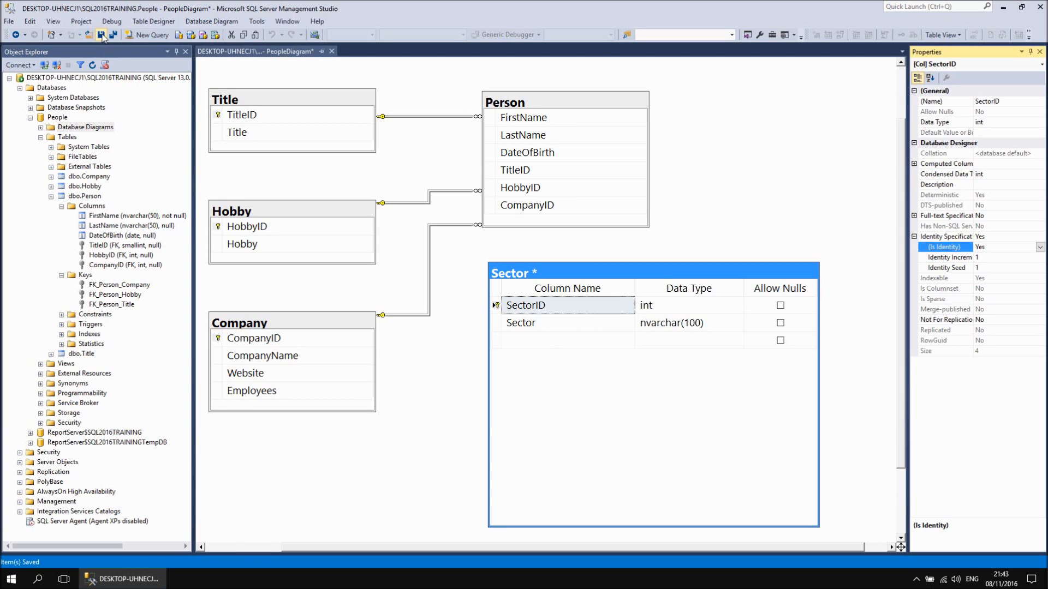
pyautogui.click(621, 276)
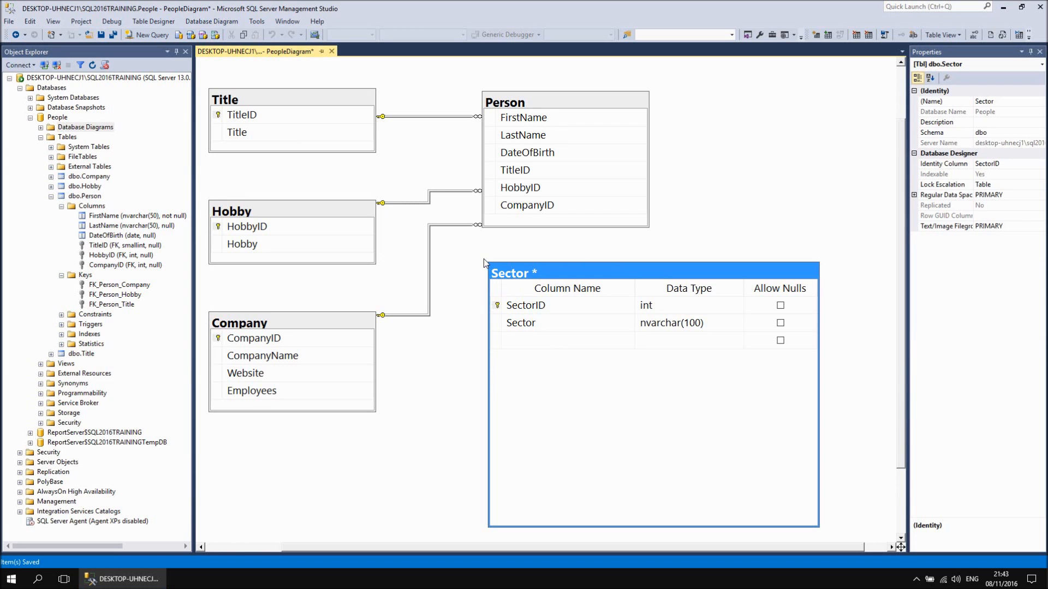
# Save the Sector table and refresh the Tables folder so dbo.Sector appears.
pyautogui.click(101, 35)
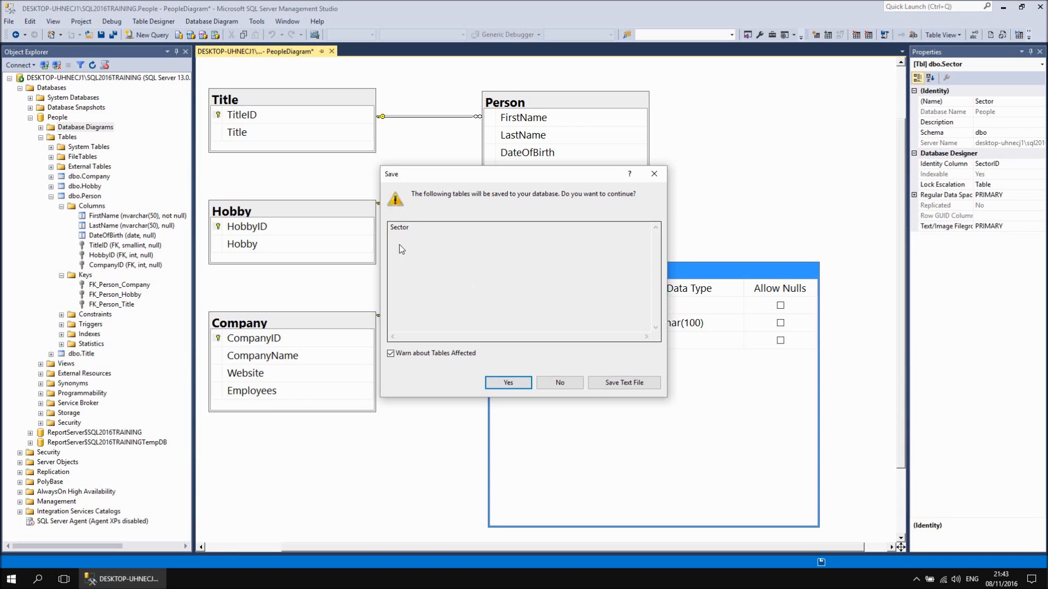
pyautogui.click(516, 385)
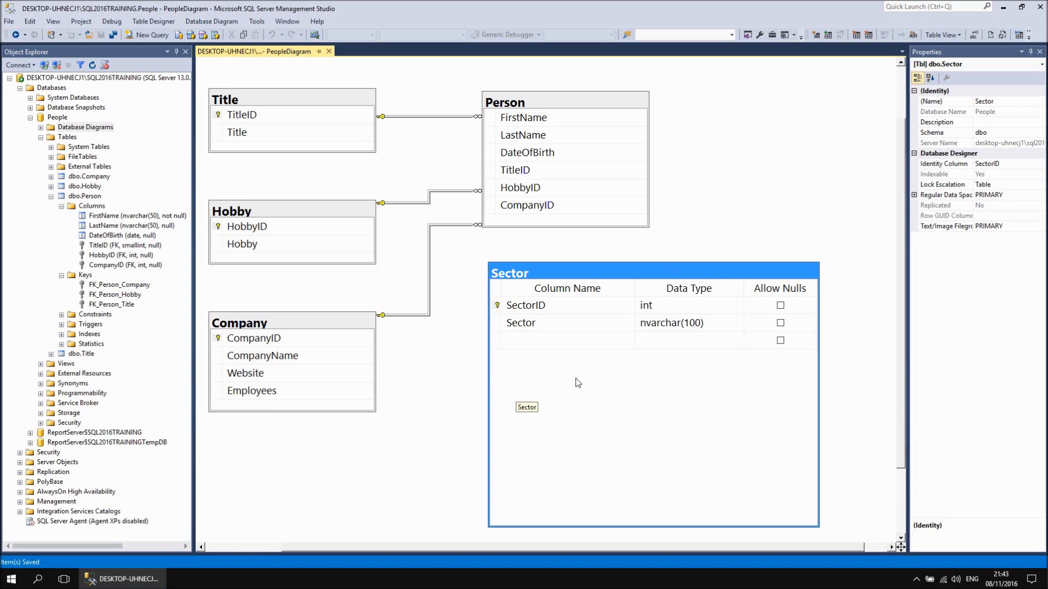
pyautogui.rightClick(68, 137)
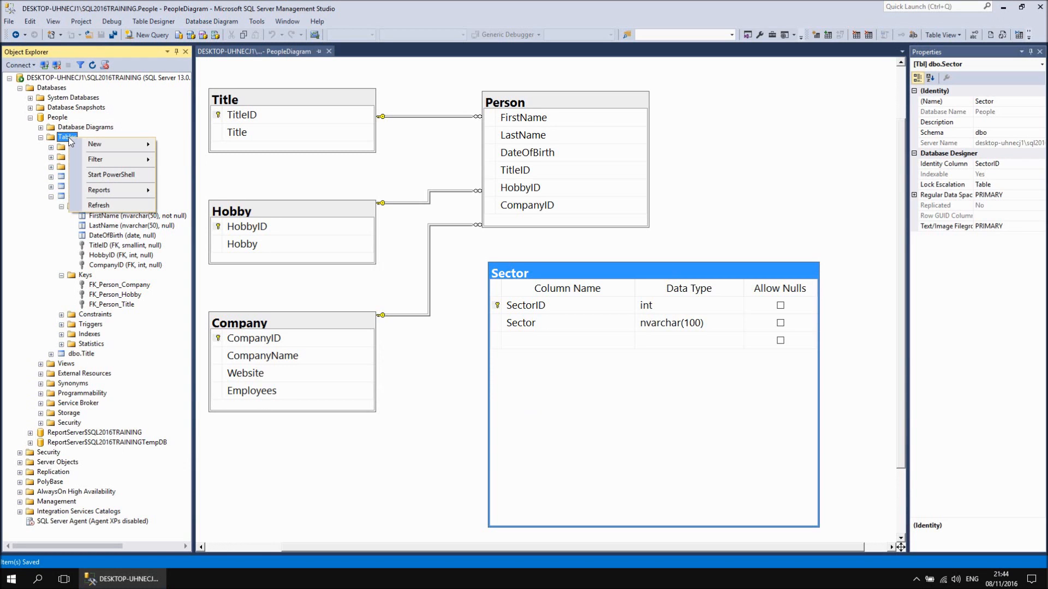
pyautogui.click(98, 205)
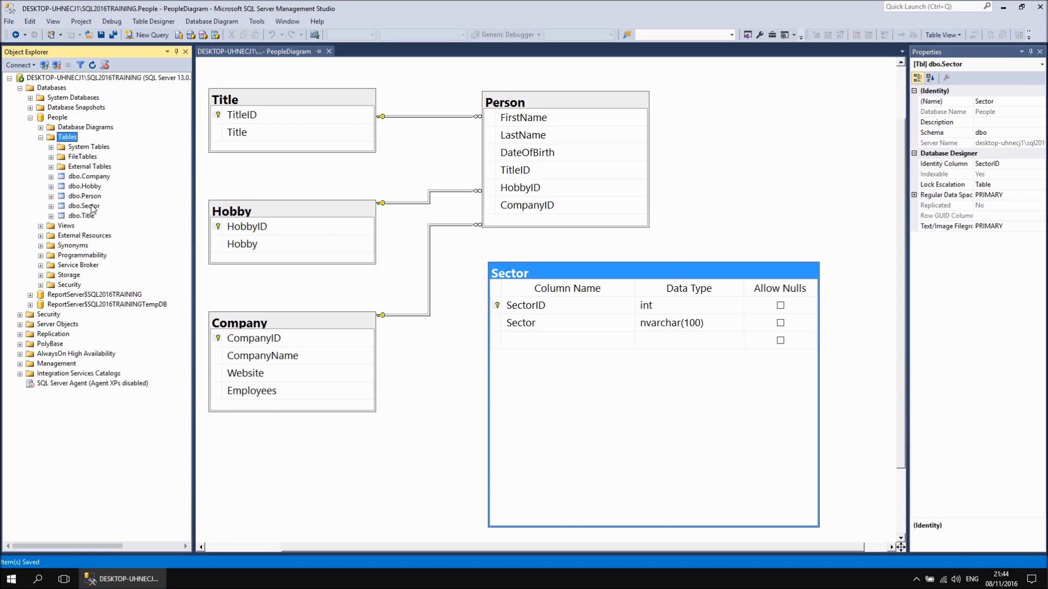
# Show Sector as Column Names placed below Company, and switch Company to Standard view.
pyautogui.rightClick(522, 275)
pyautogui.moveTo(661, 288)
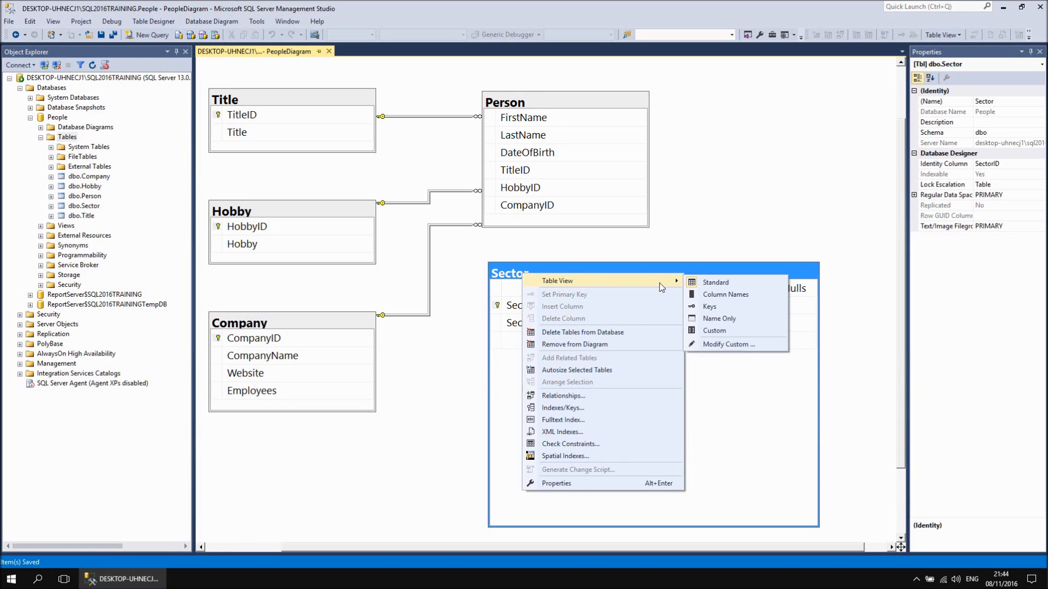
pyautogui.click(709, 295)
pyautogui.moveTo(562, 274); pyautogui.dragTo(217, 470)
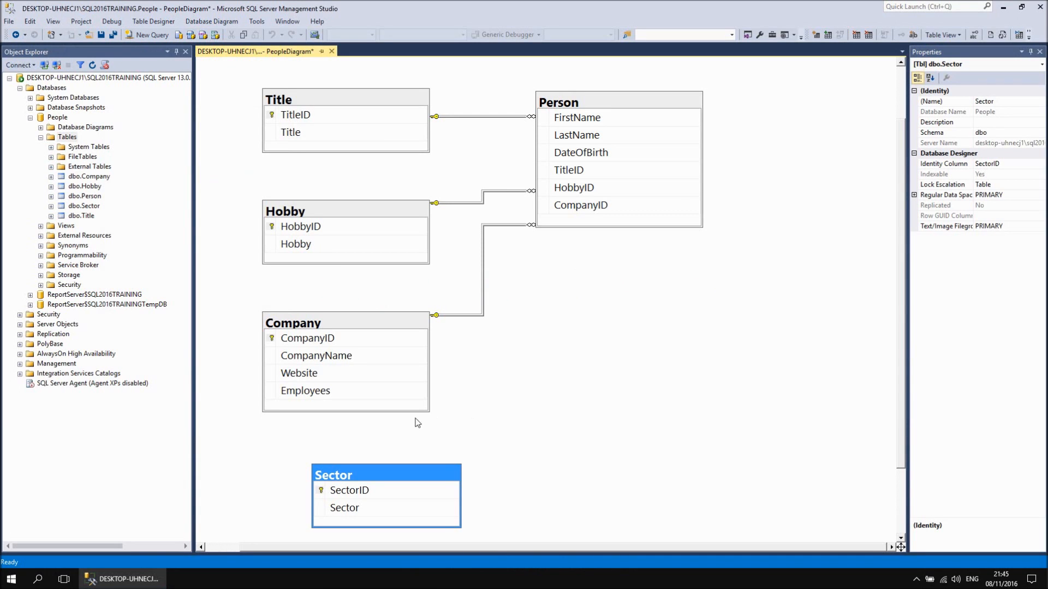
pyautogui.rightClick(286, 325)
pyautogui.moveTo(307, 334)
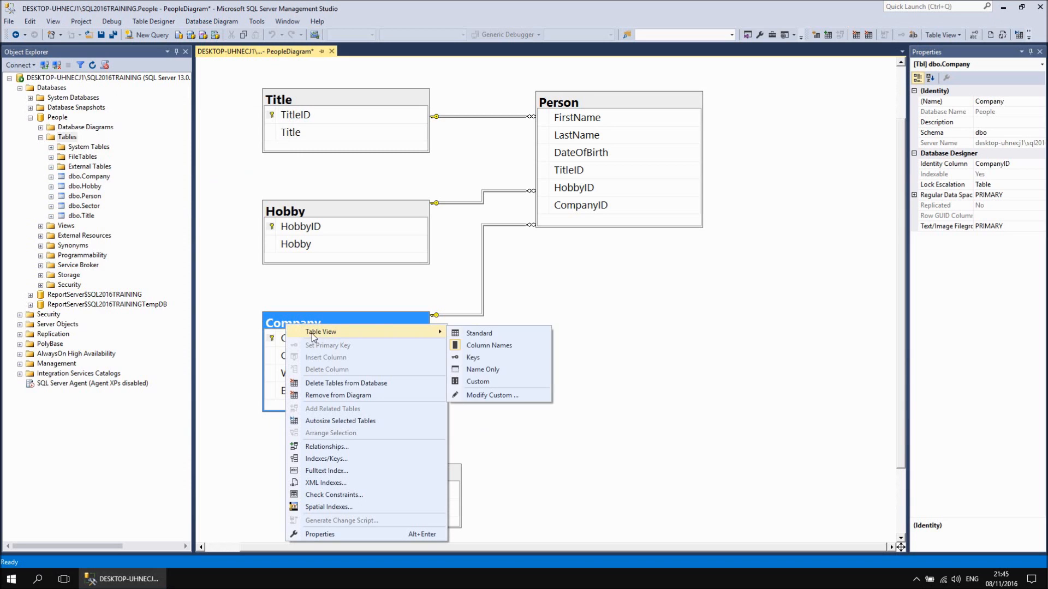
pyautogui.click(490, 338)
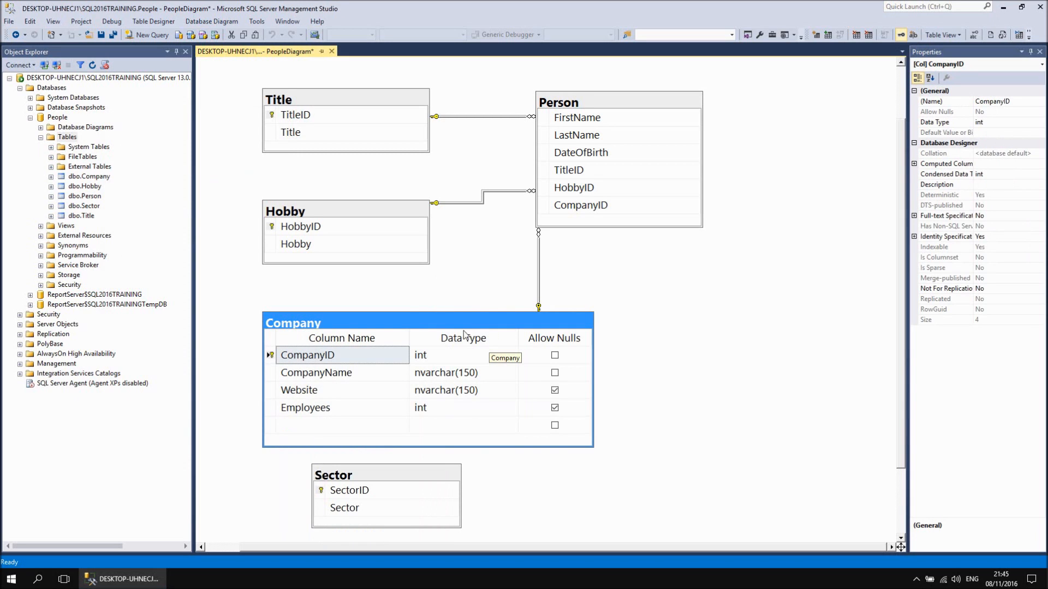
# Add a nullable int column named SectorID to the Company table.
pyautogui.click(335, 426)
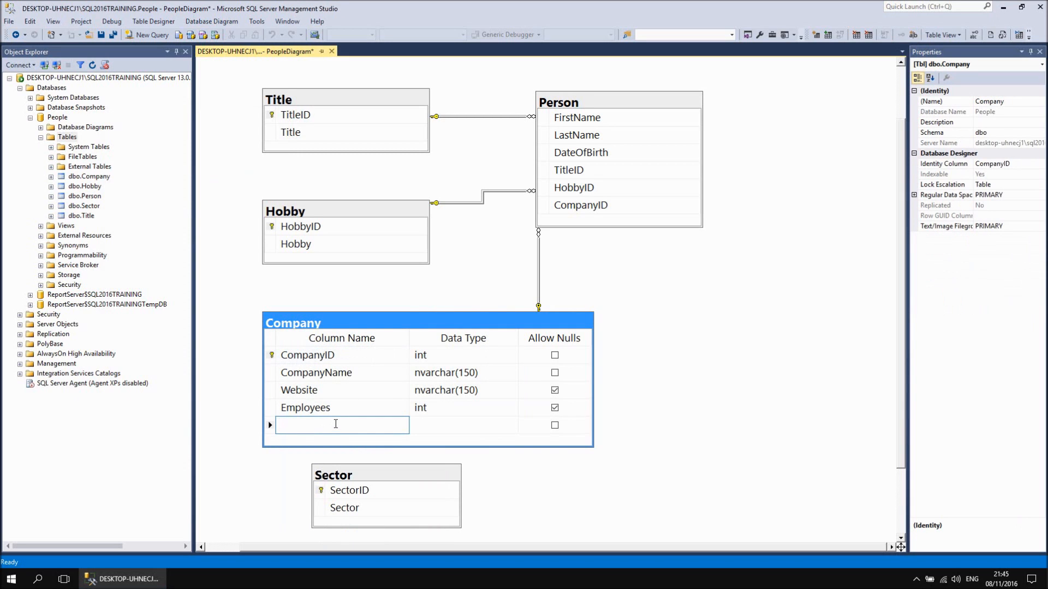
pyautogui.write('SectorID')
pyautogui.press('Tab')
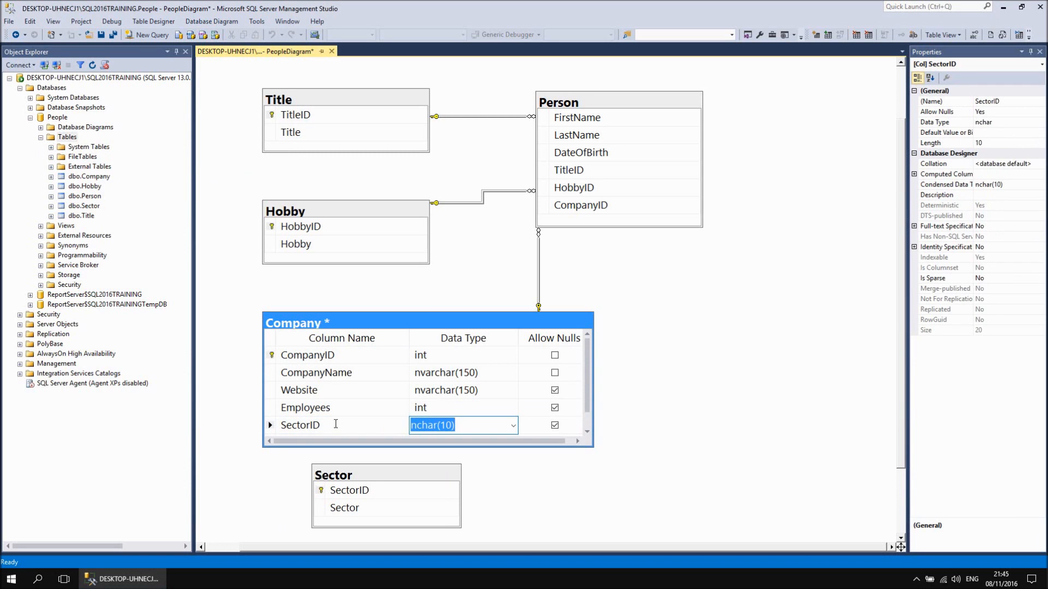
pyautogui.write('int')
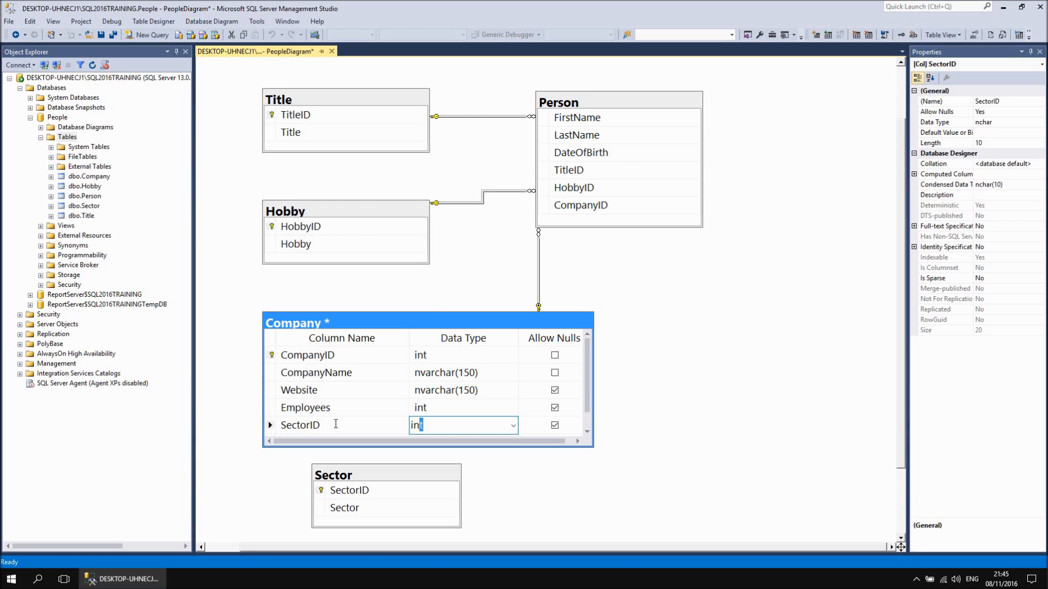
pyautogui.press('Tab')
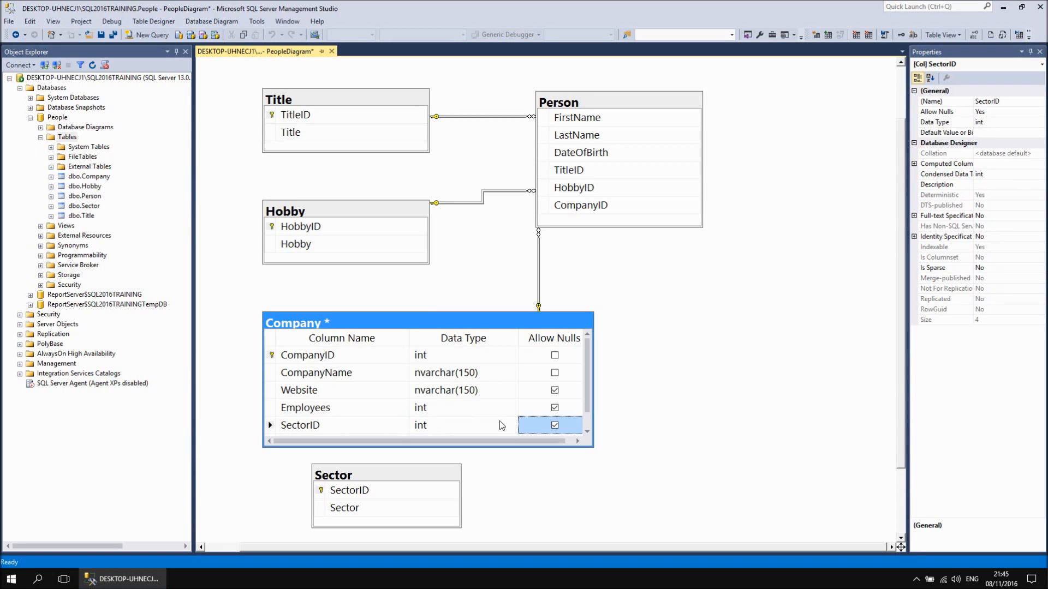
# Switch Company back to Column Names view and save the table changes.
pyautogui.rightClick(299, 325)
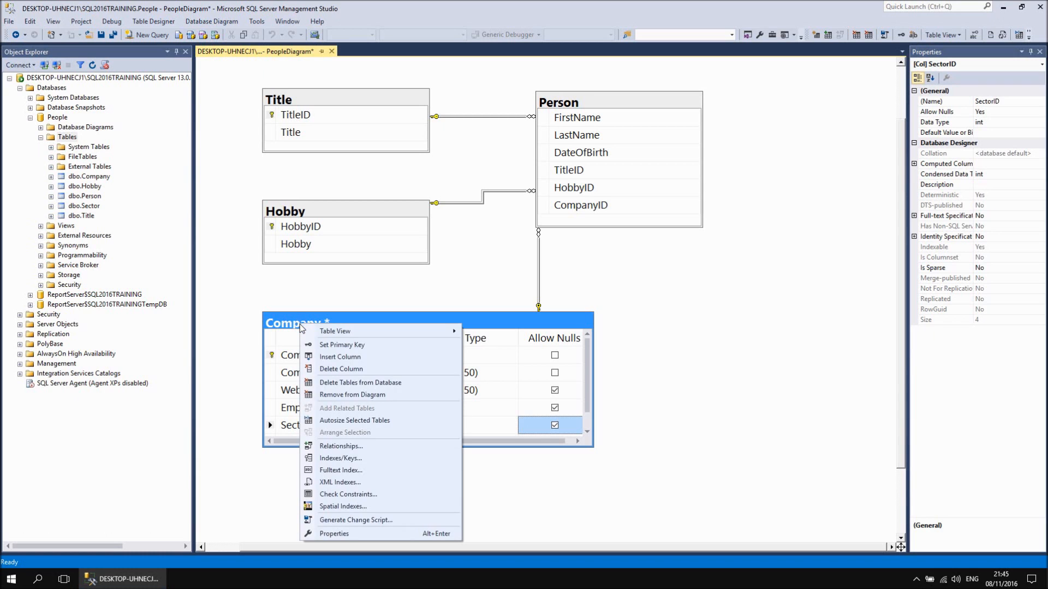
pyautogui.moveTo(402, 334)
pyautogui.click(494, 350)
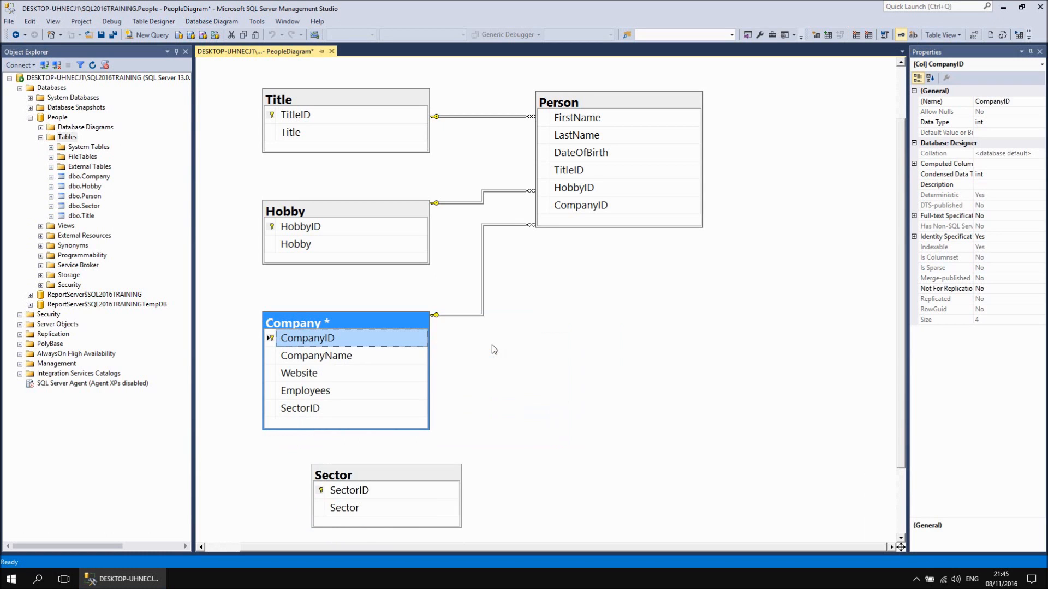
pyautogui.click(100, 35)
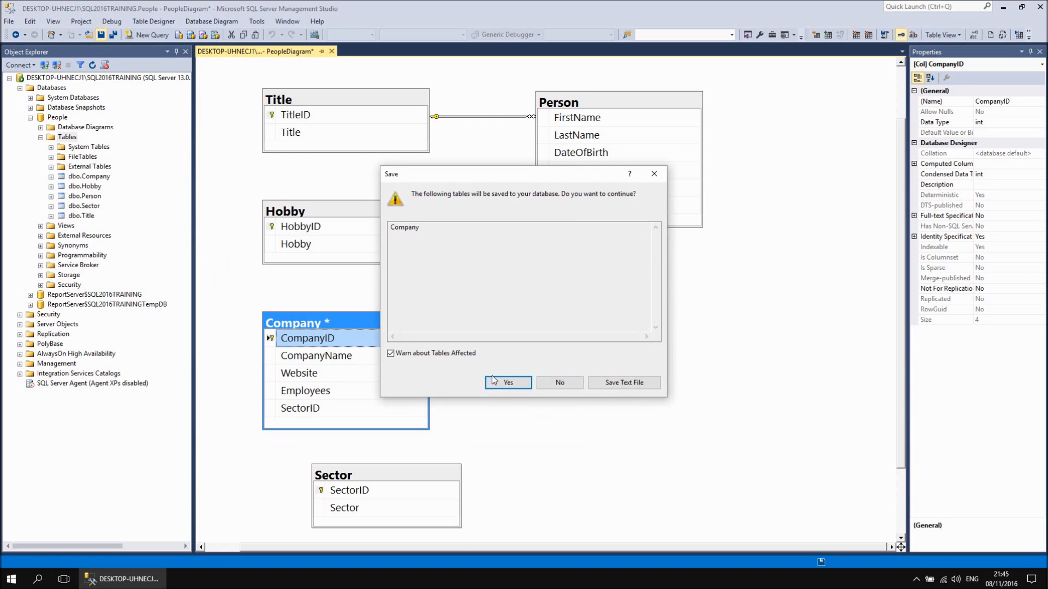
pyautogui.click(513, 385)
# Create FK_Company_Sector linking Sector's SectorID to Company's SectorID.
pyautogui.moveTo(374, 479); pyautogui.dragTo(287, 471)
pyautogui.moveTo(234, 491); pyautogui.dragTo(275, 413)
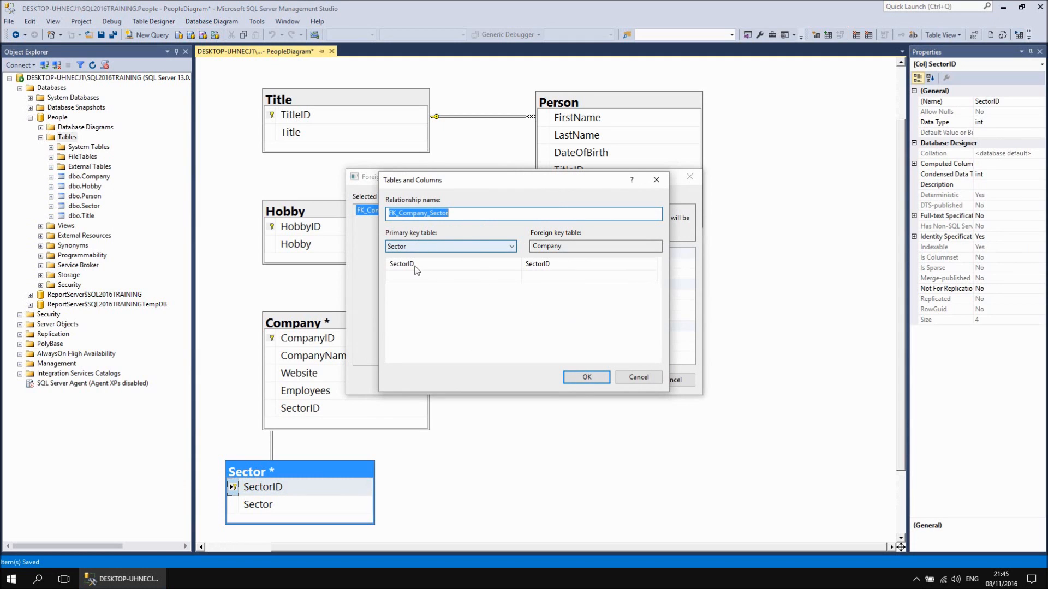
pyautogui.click(587, 379)
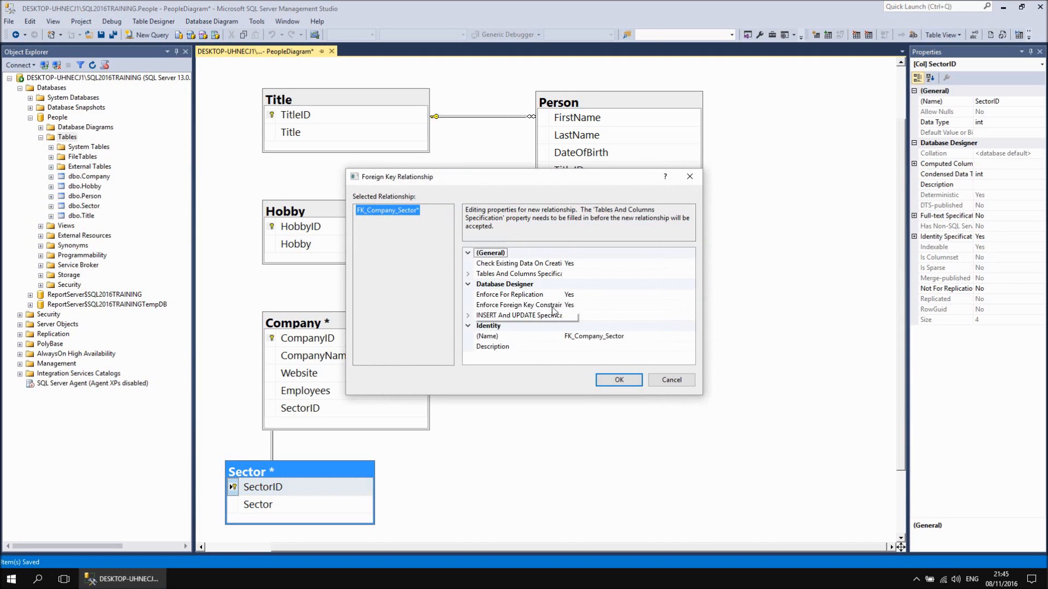
pyautogui.click(483, 315)
pyautogui.click(468, 316)
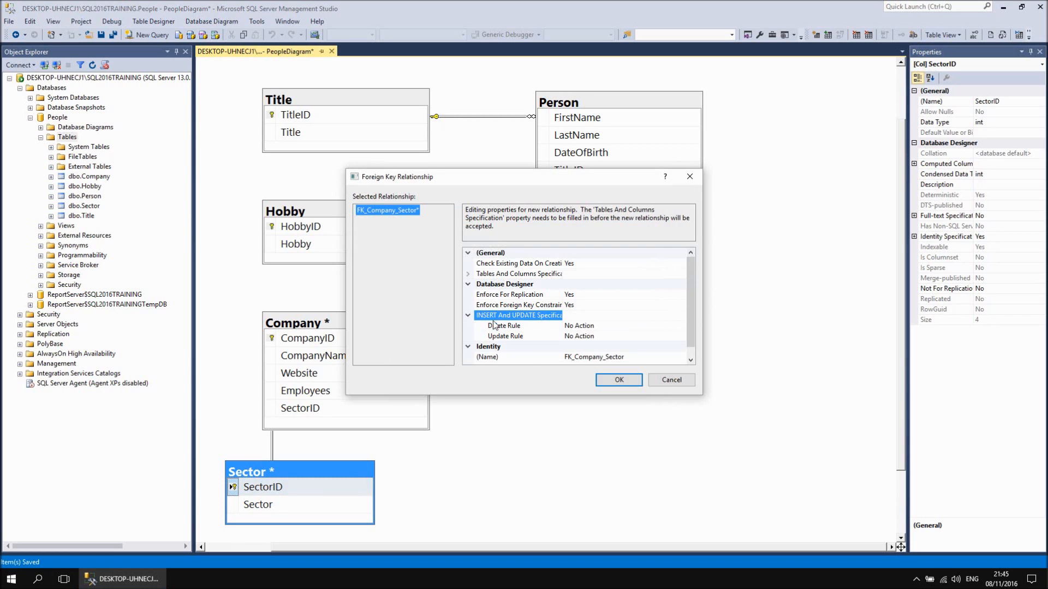
pyautogui.click(613, 381)
# Place the Sector table beside Company and save the diagram.
pyautogui.moveTo(310, 468); pyautogui.dragTo(218, 464)
pyautogui.moveTo(346, 548); pyautogui.dragTo(196, 549)
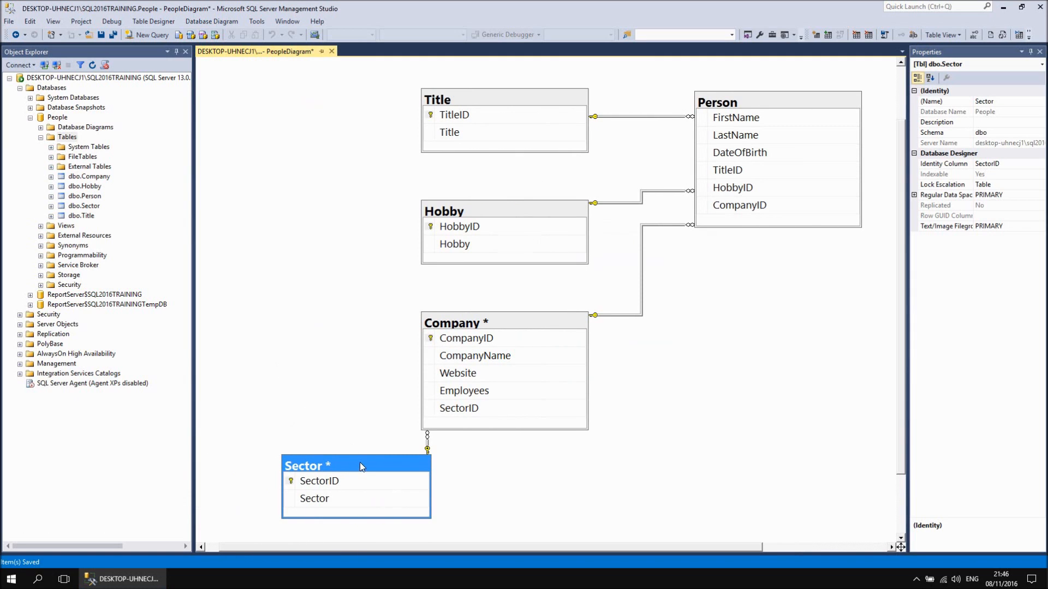
pyautogui.moveTo(300, 348); pyautogui.dragTo(301, 348)
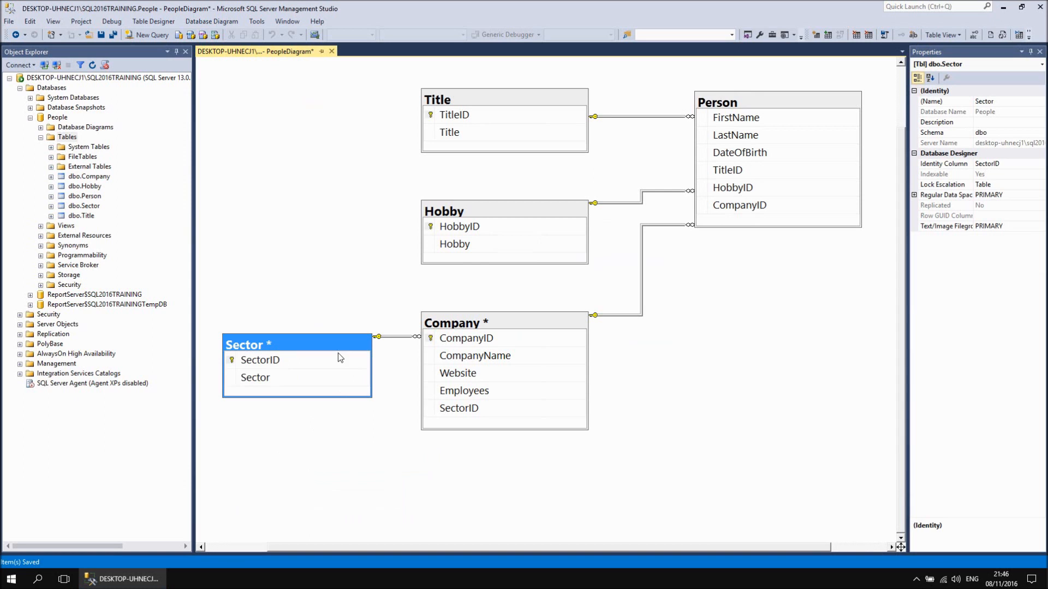
pyautogui.click(101, 35)
pyautogui.click(508, 384)
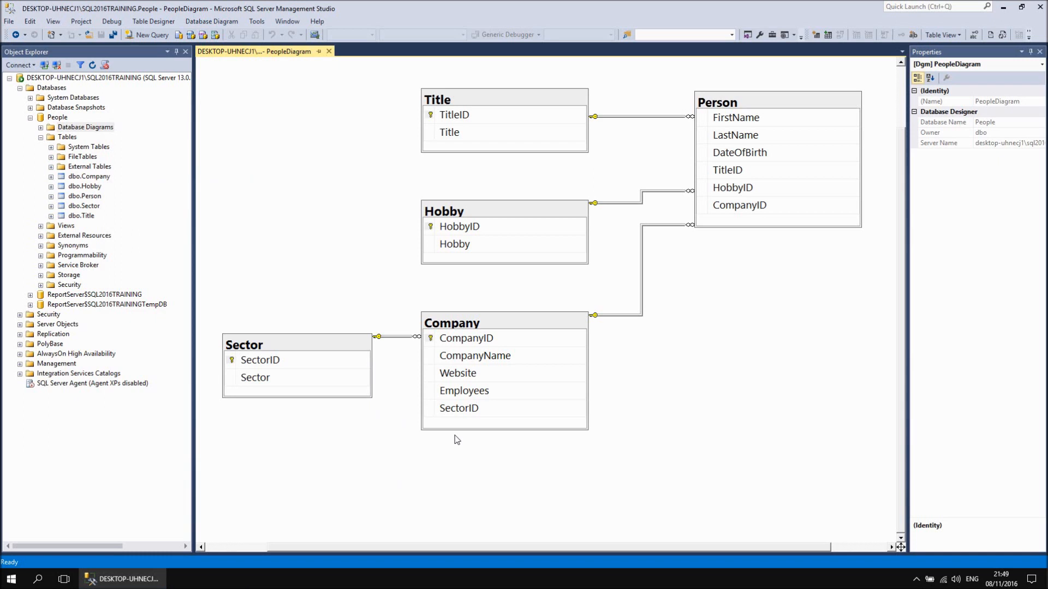
# Edit dbo.Sector's rows and add a row with Sector 'IT' (SectorID 1).
pyautogui.rightClick(96, 211)
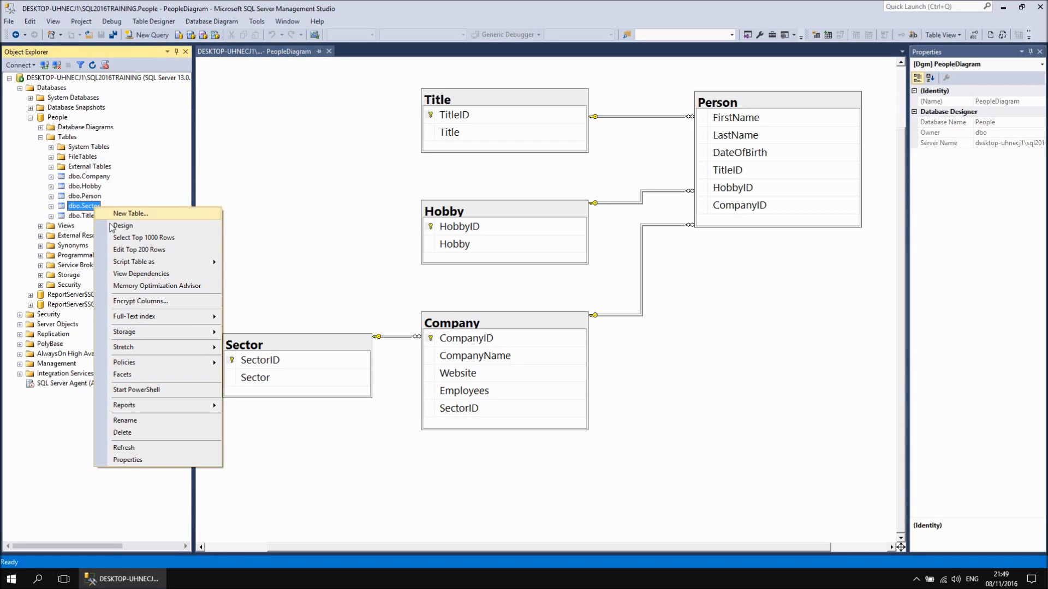
pyautogui.click(133, 249)
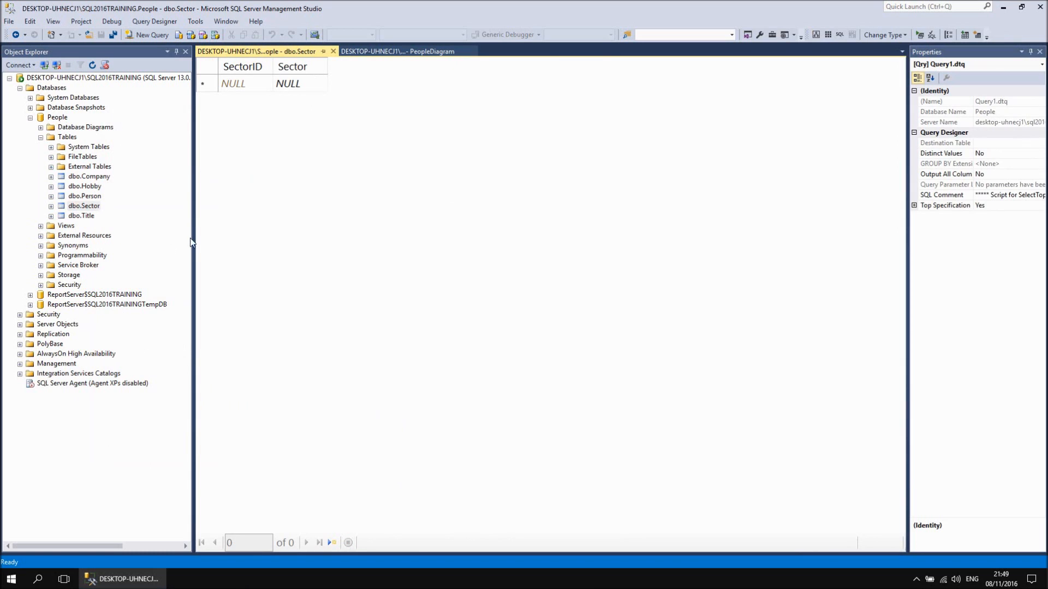
pyautogui.click(243, 91)
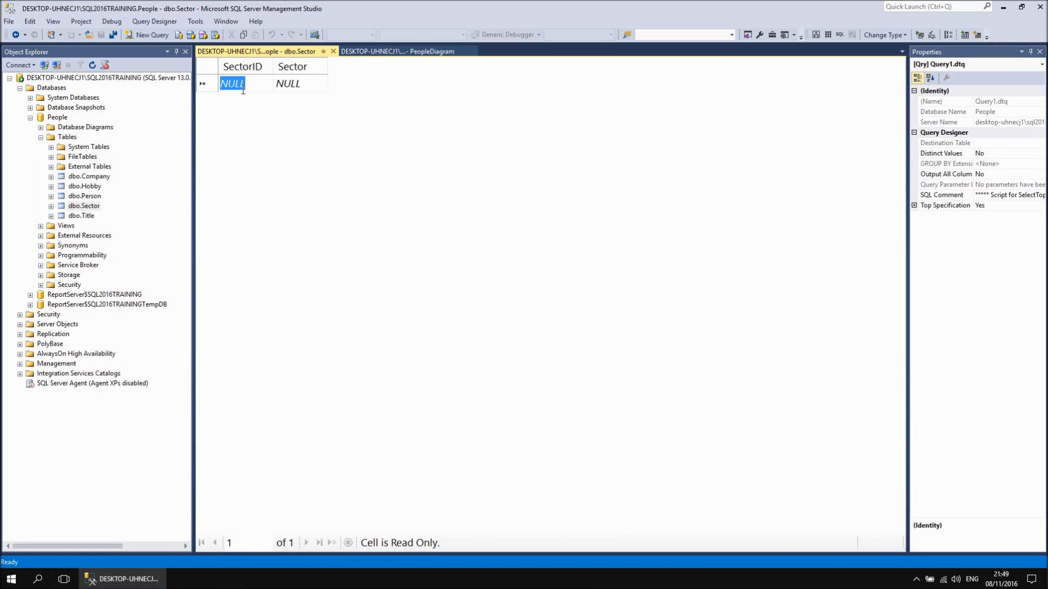
pyautogui.click(299, 87)
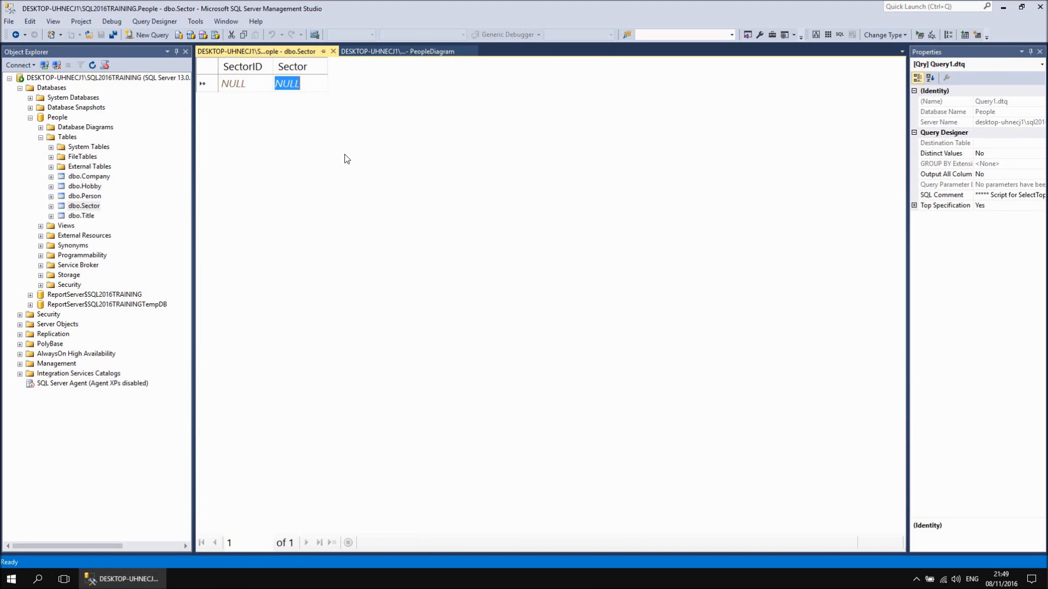
pyautogui.write('IT')
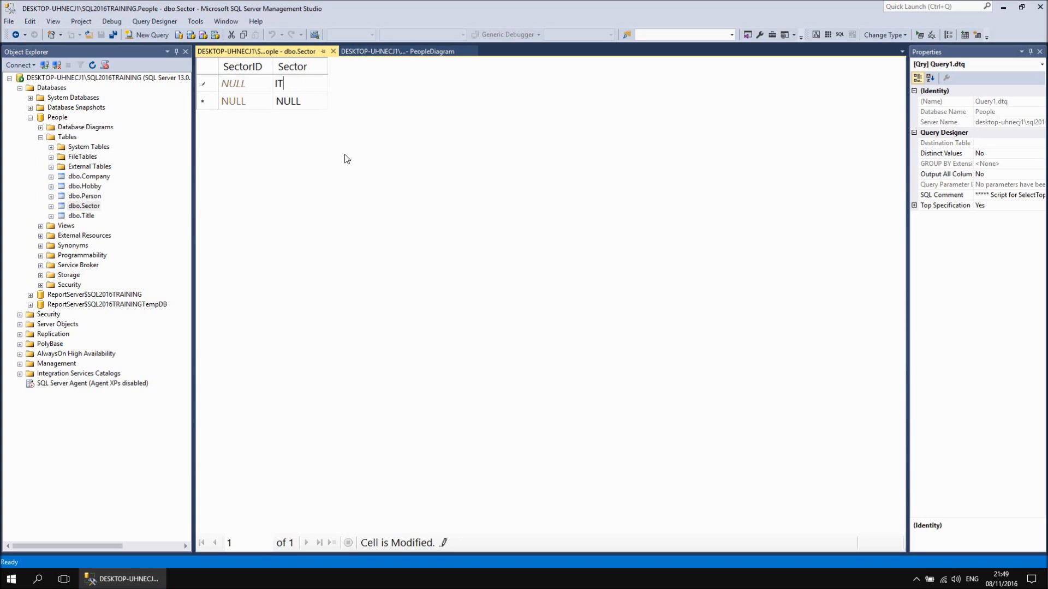
pyautogui.click(295, 104)
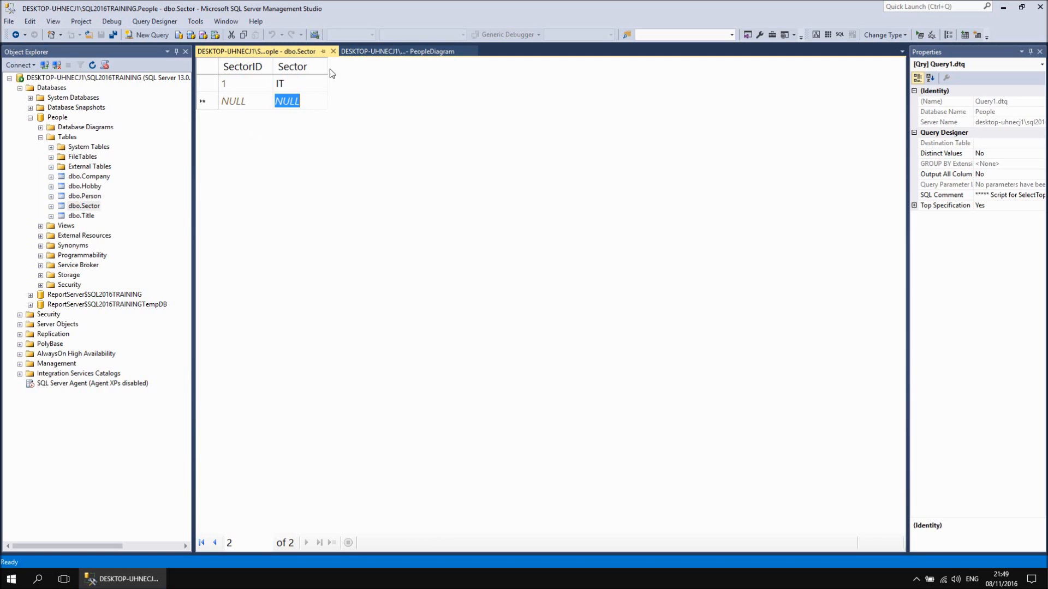
# Close the Sector rows tab, then set the Company row's SectorID to 1.
pyautogui.click(333, 51)
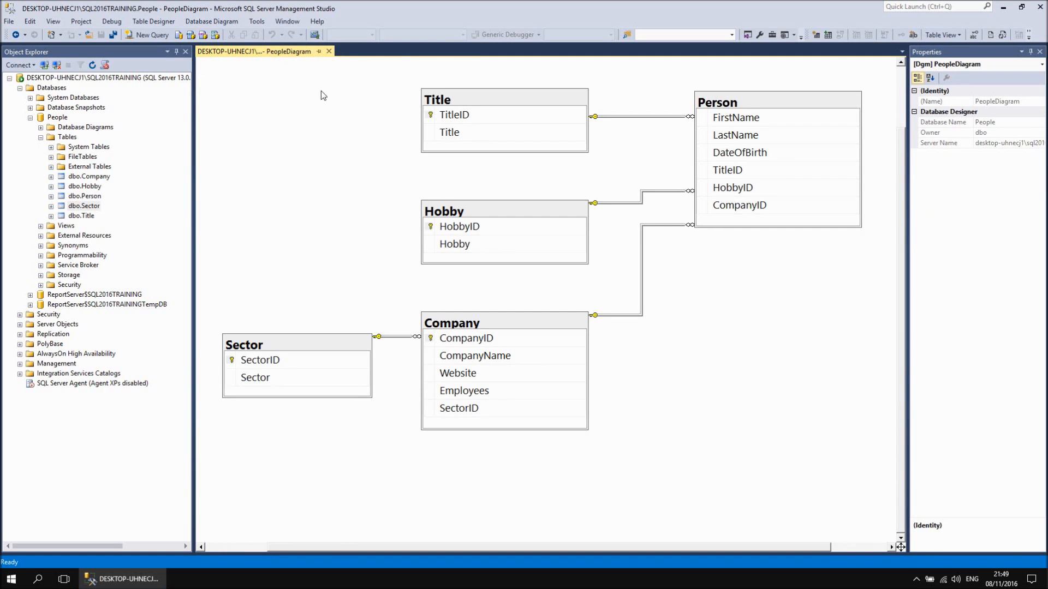
pyautogui.rightClick(106, 181)
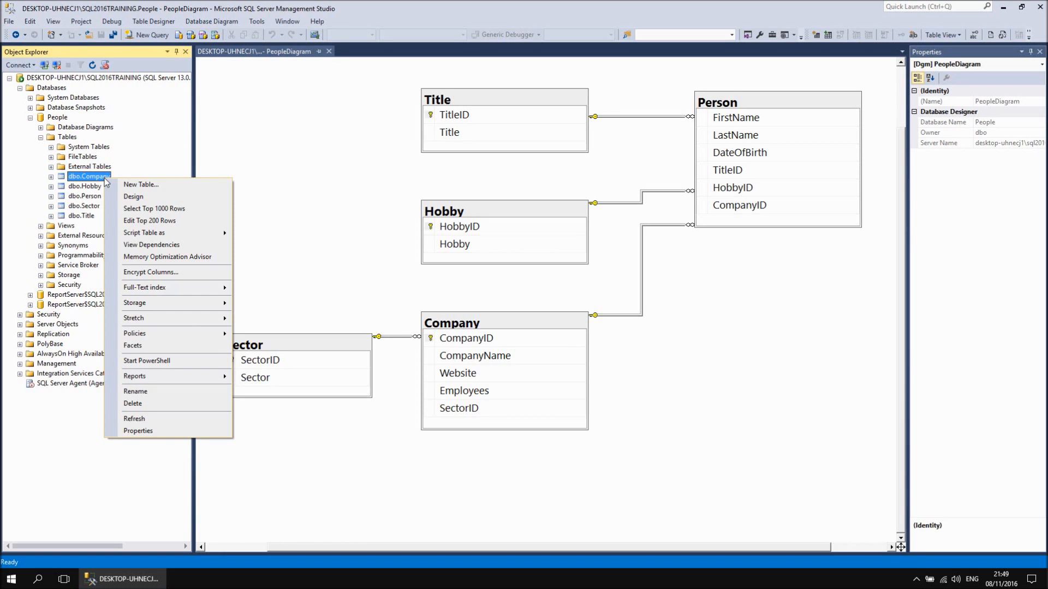
pyautogui.click(160, 220)
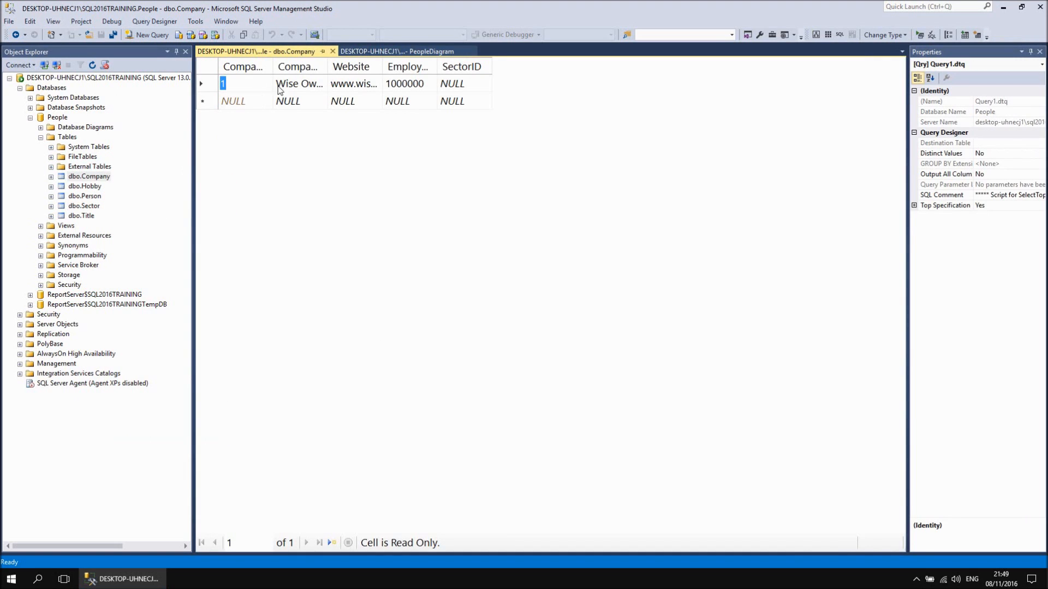
pyautogui.moveTo(330, 66); pyautogui.dragTo(357, 66)
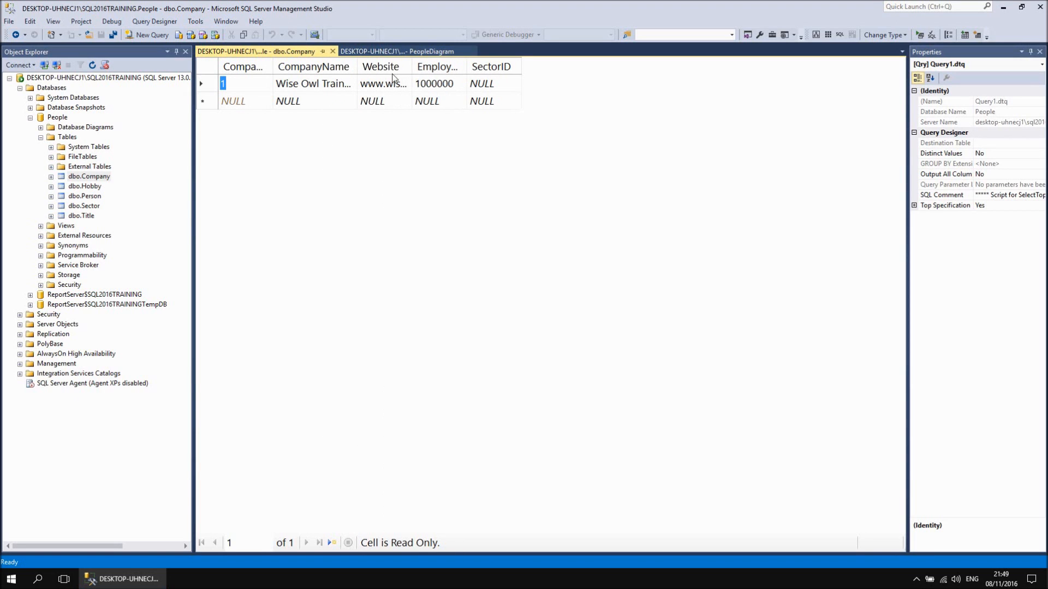
pyautogui.click(490, 83)
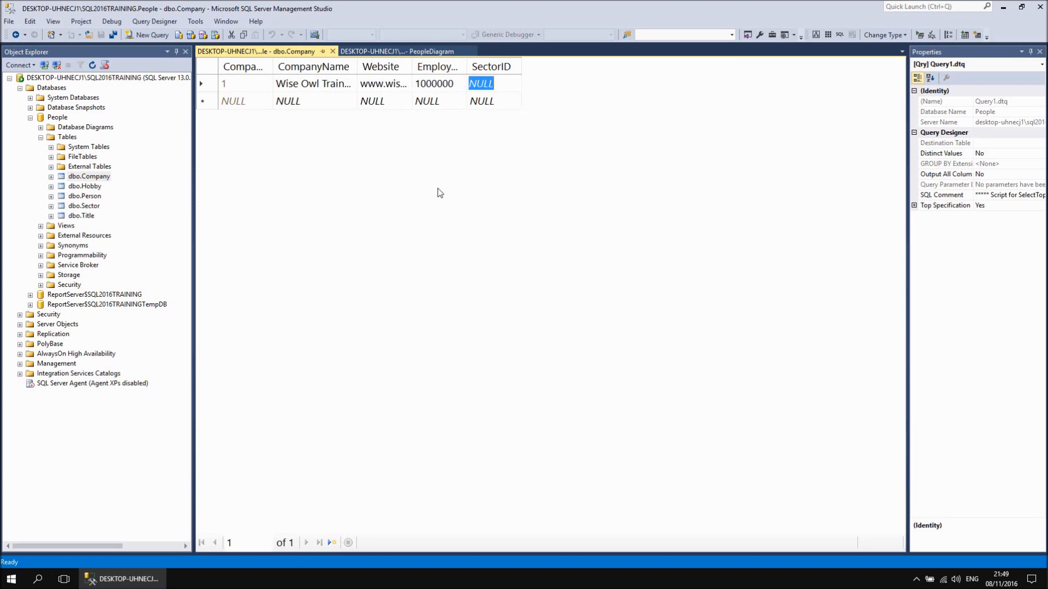
pyautogui.write('1')
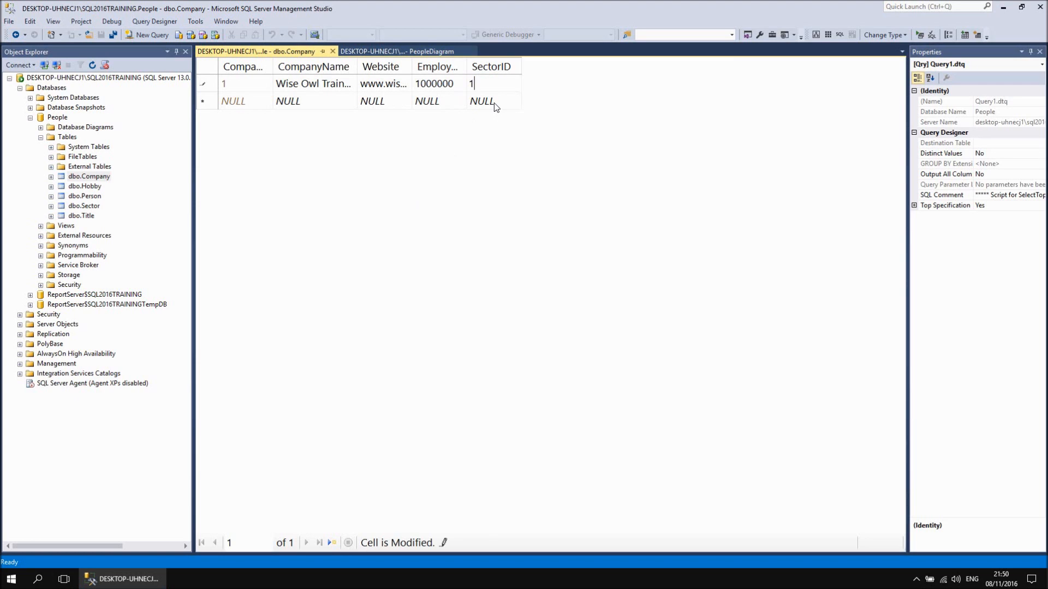
pyautogui.click(493, 103)
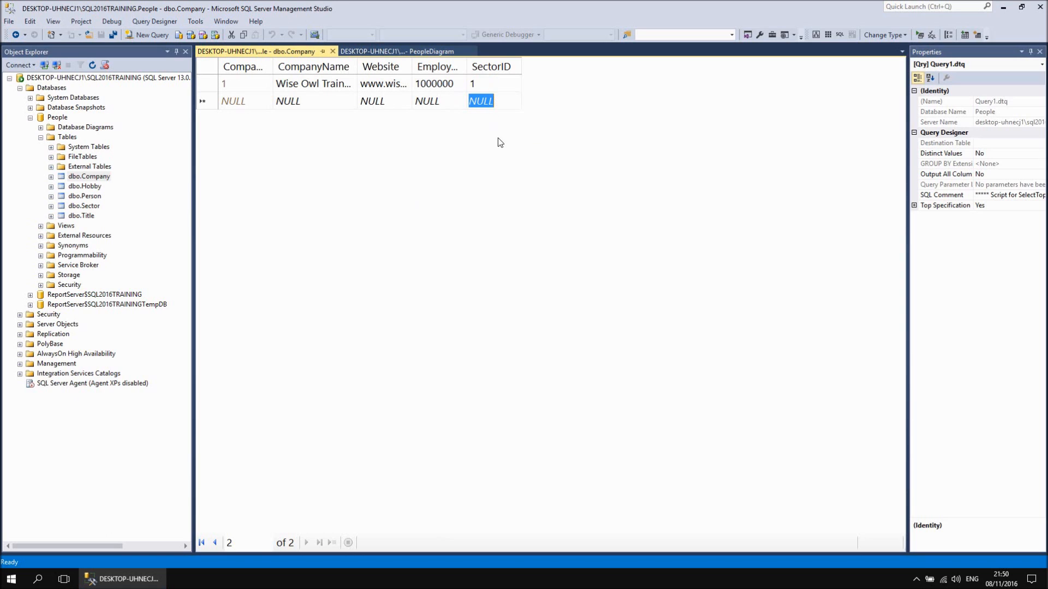
# Try SectorID 1234, dismiss the foreign key error, and cancel back to 1.
pyautogui.click(484, 83)
pyautogui.write('1234')
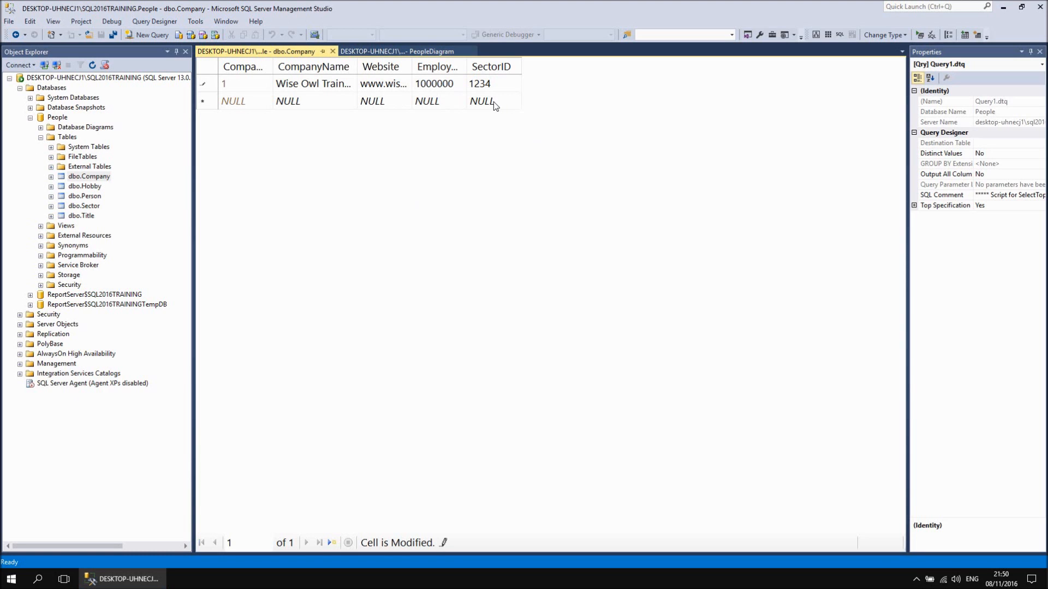
pyautogui.click(455, 105)
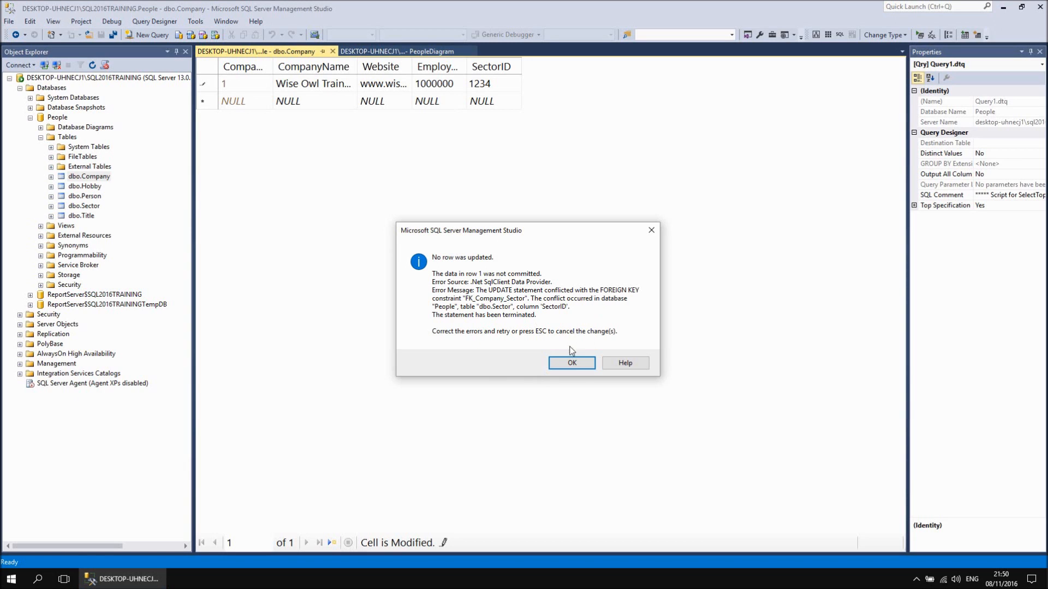
pyautogui.click(571, 363)
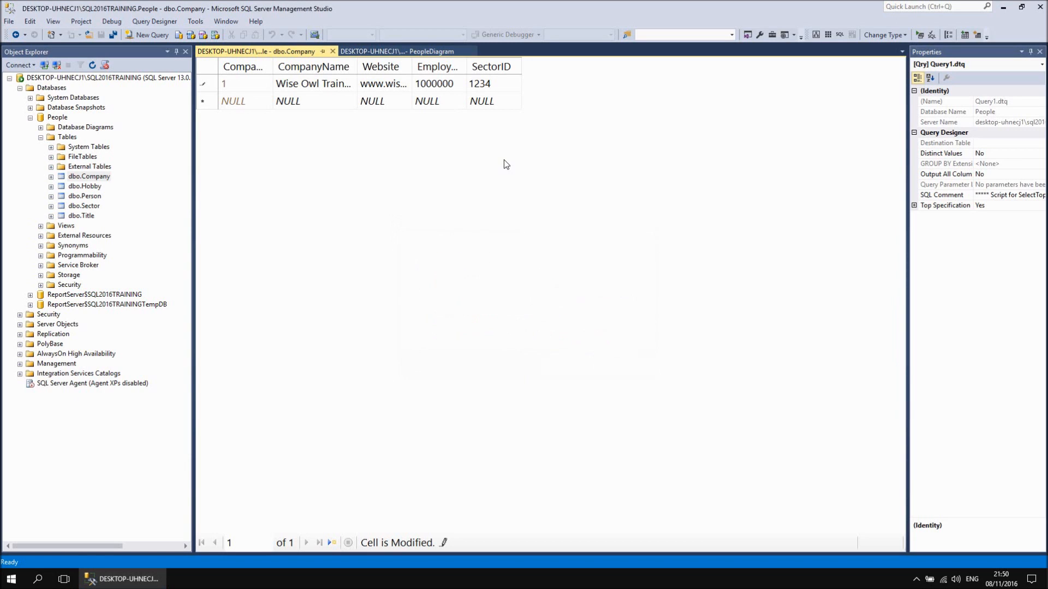
pyautogui.press('Escape')
# Close the dbo.Company rows tab to return to PeopleDiagram.
pyautogui.click(332, 51)
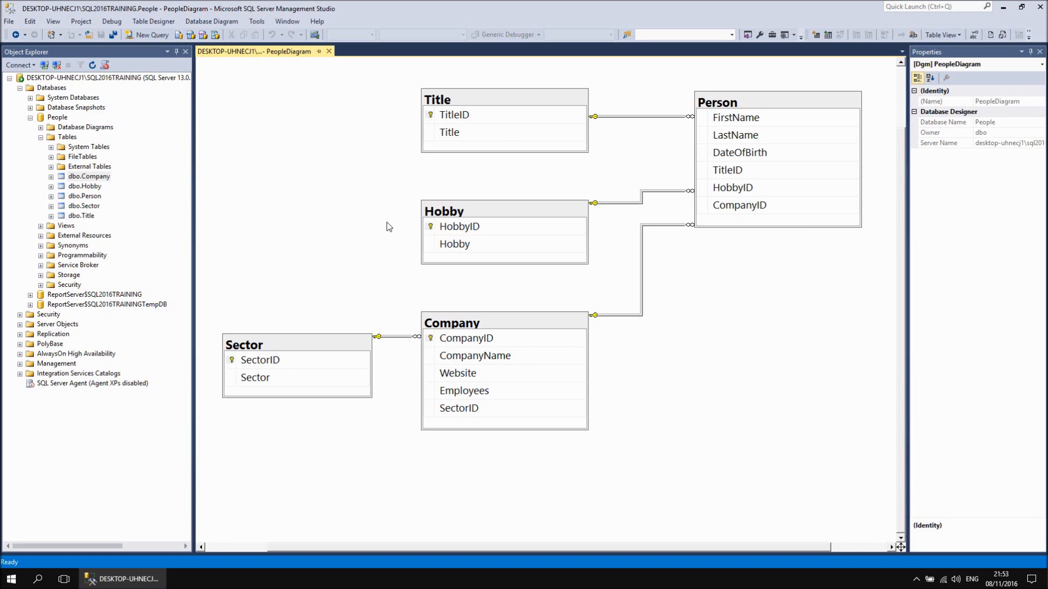
# Open the top 200 rows of dbo.Person for editing.
pyautogui.rightClick(97, 198)
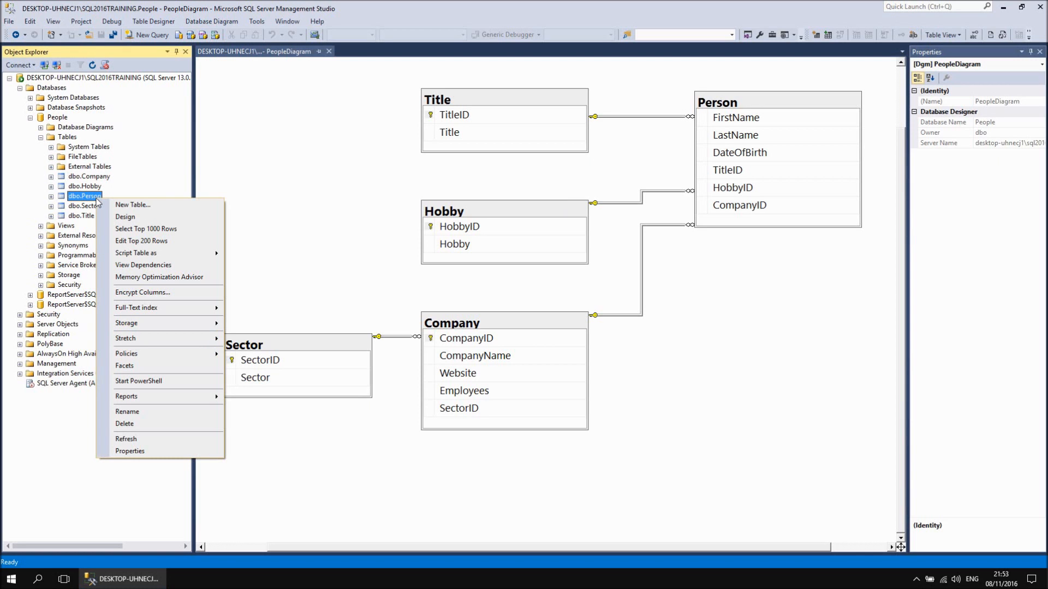
pyautogui.click(165, 242)
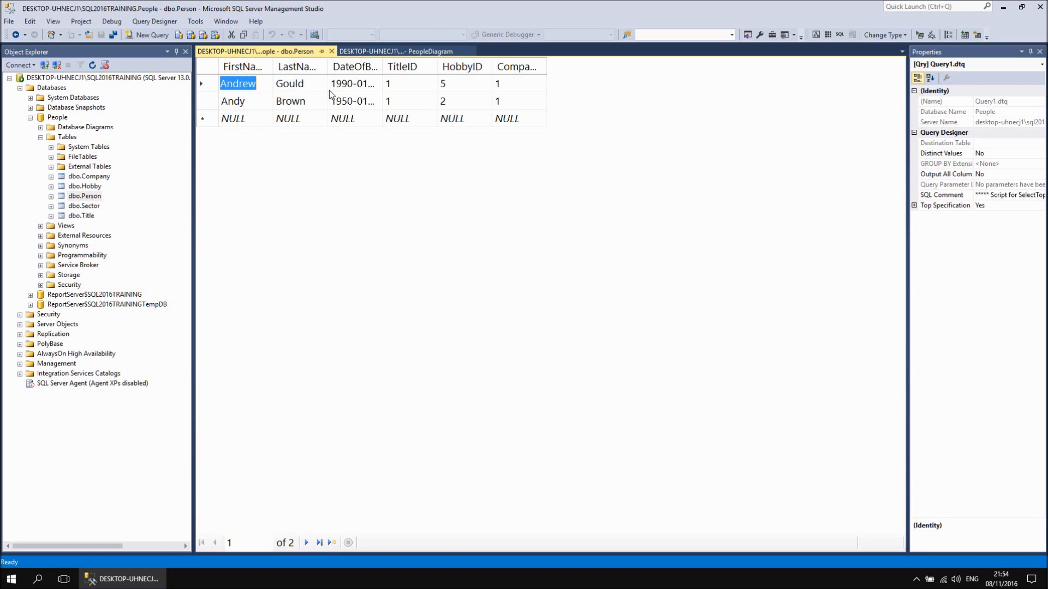
# Close the dbo.Person rows tab to return to the PeopleDiagram.
pyautogui.click(331, 51)
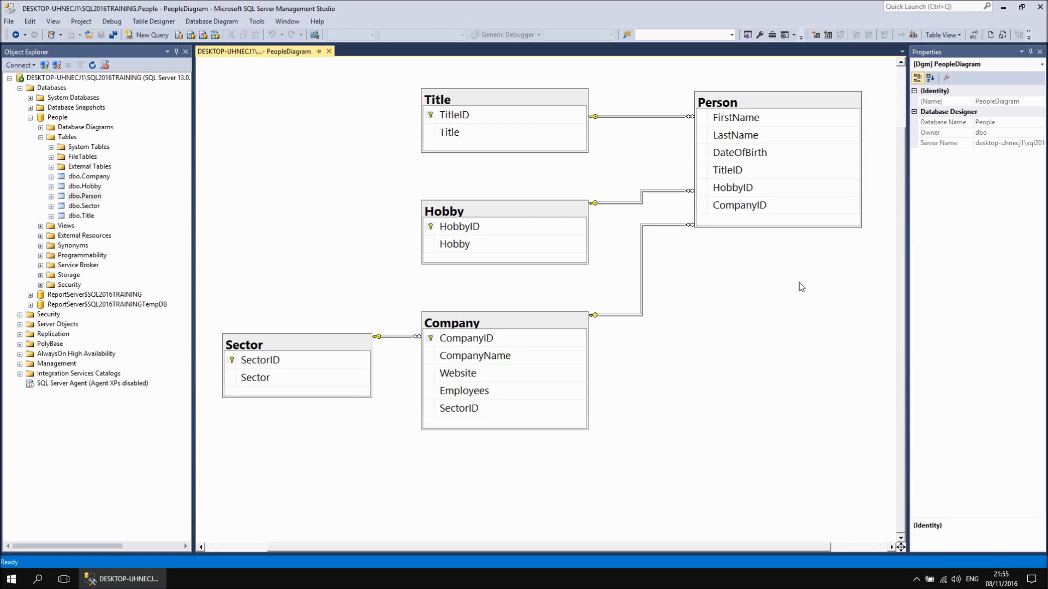
# Delete the Hobby–Person relationship from the database and save the Hobby and Person tables.
pyautogui.rightClick(639, 202)
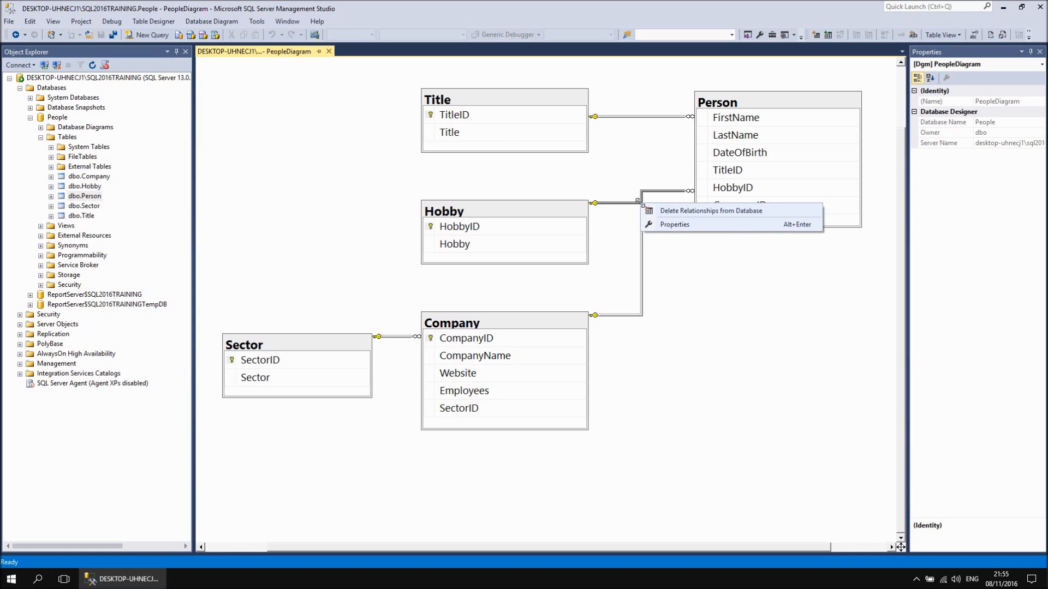
pyautogui.click(687, 213)
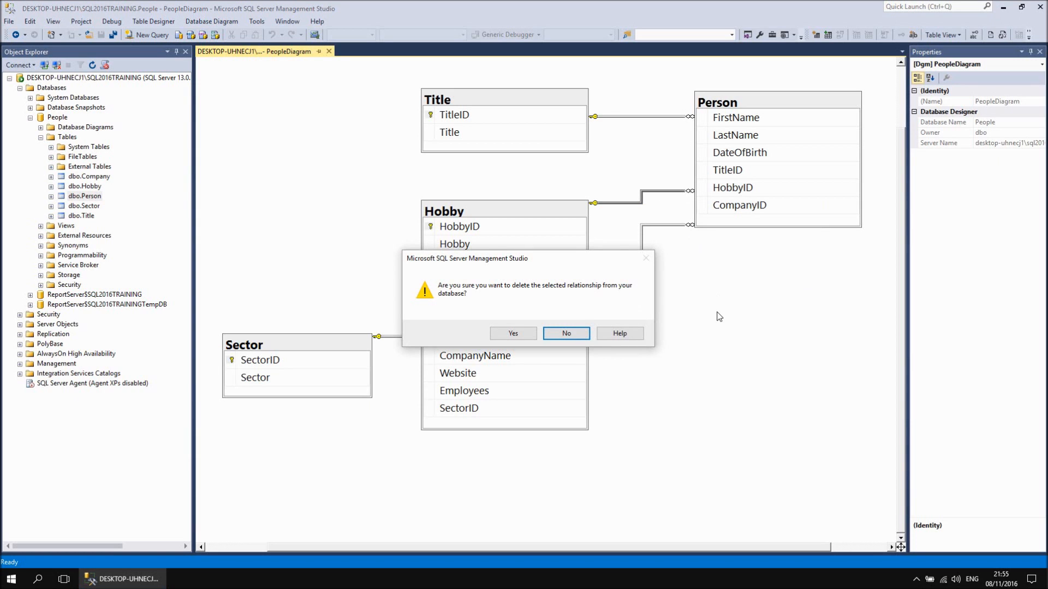
pyautogui.click(517, 333)
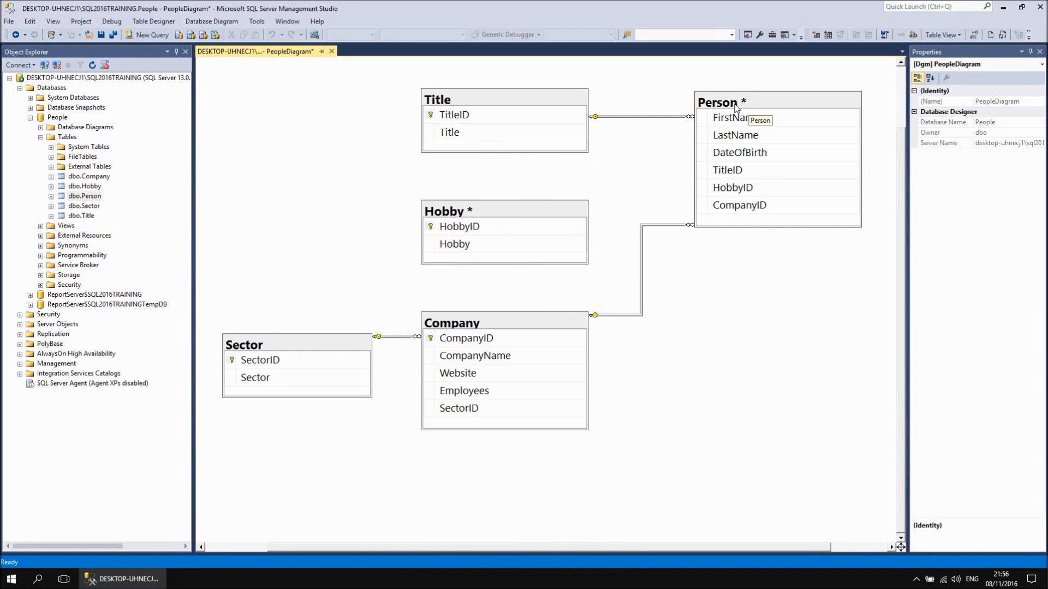
pyautogui.click(100, 34)
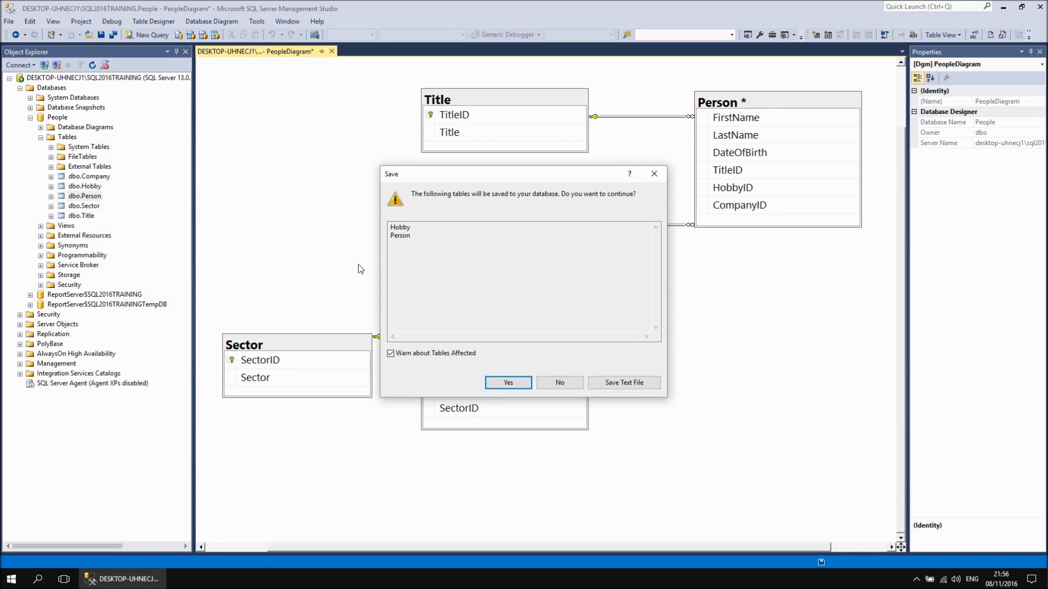
pyautogui.click(516, 386)
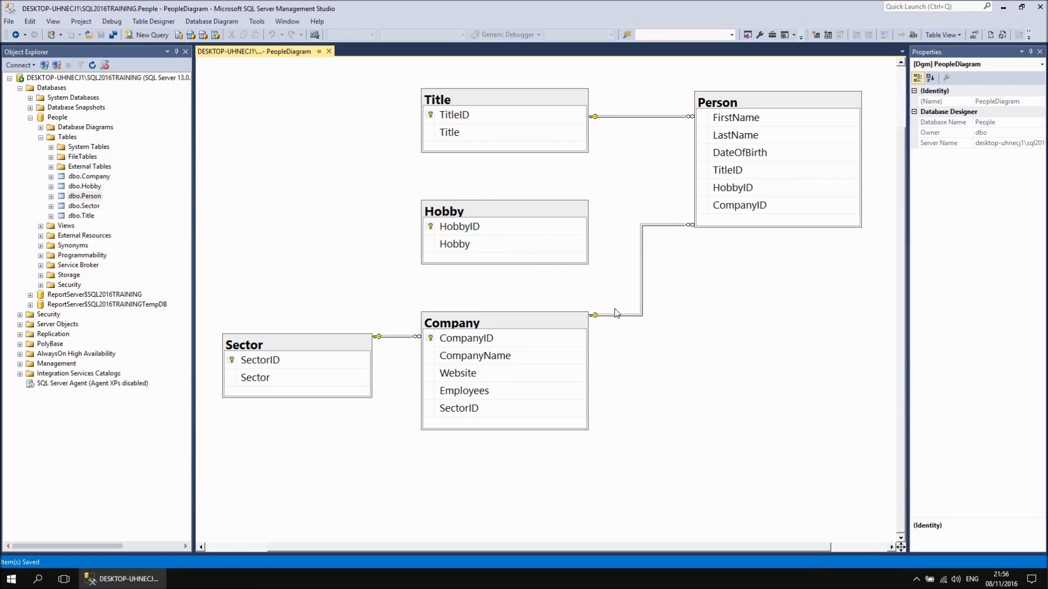
# Move the Hobby table below Person in the diagram.
pyautogui.click(469, 212)
pyautogui.moveTo(468, 212); pyautogui.dragTo(752, 297)
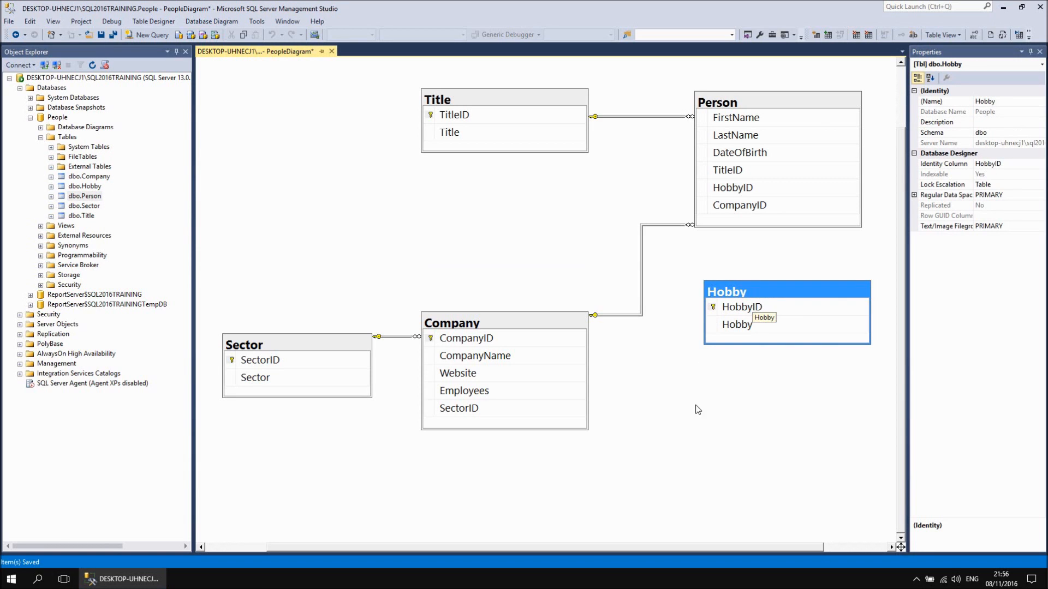
pyautogui.moveTo(892, 547); pyautogui.dragTo(892, 547)
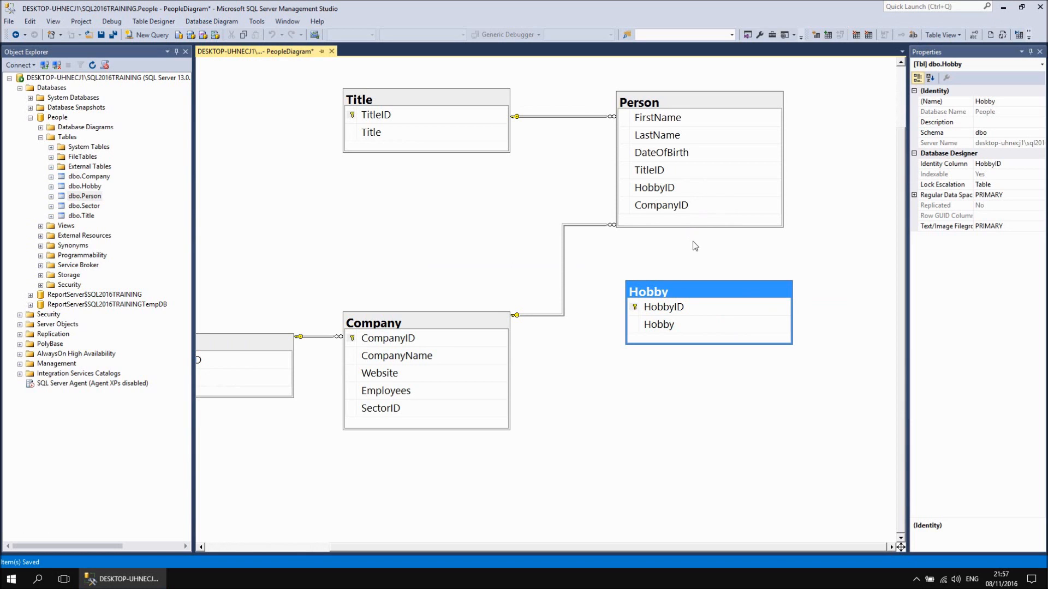
# Delete the HobbyID column from Person and save the Person table.
pyautogui.rightClick(625, 187)
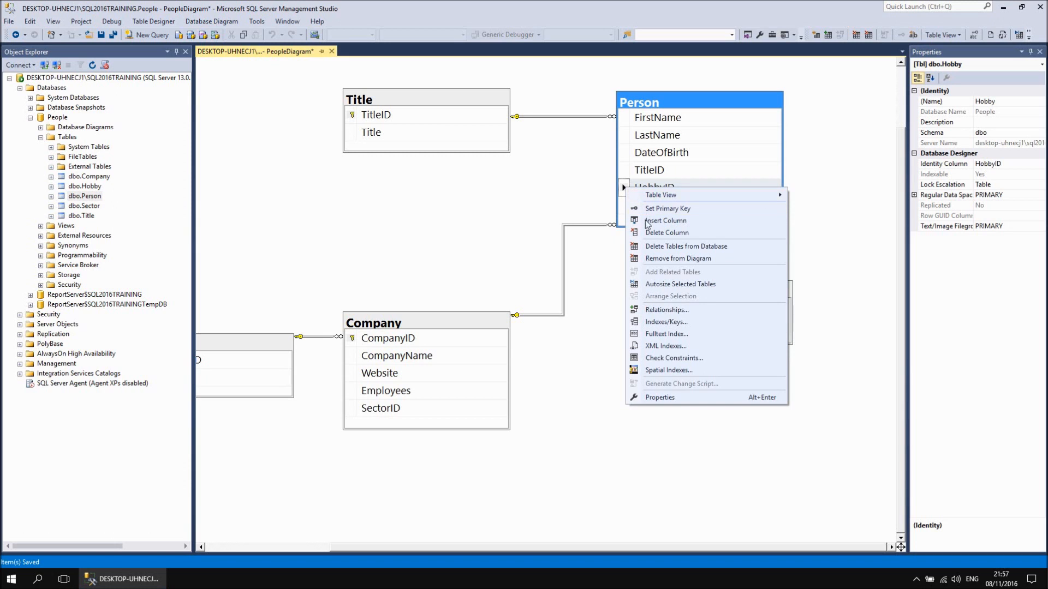
pyautogui.click(653, 235)
pyautogui.moveTo(680, 293); pyautogui.dragTo(670, 286)
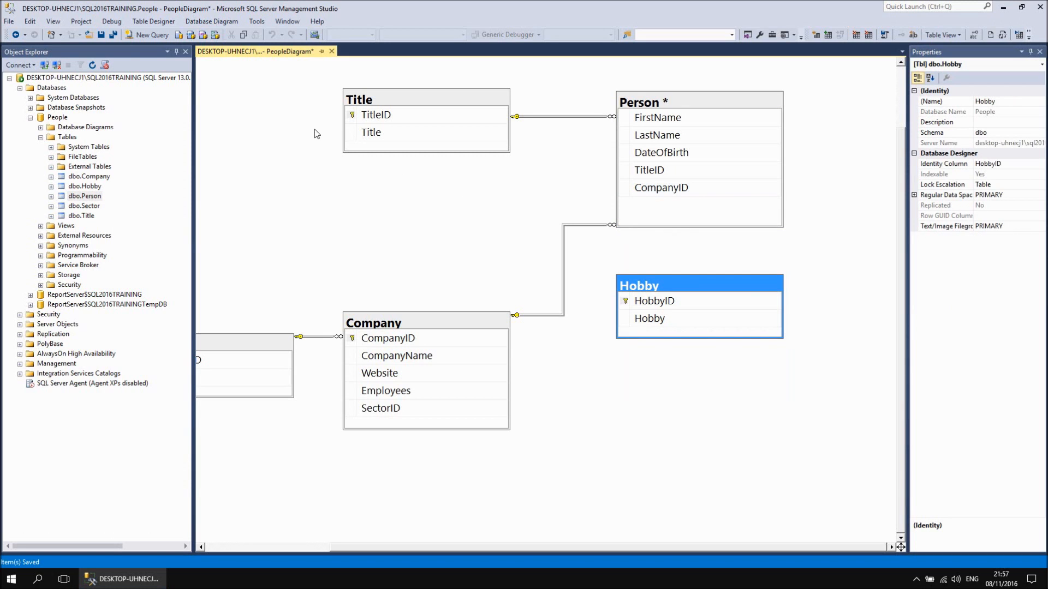
pyautogui.click(101, 34)
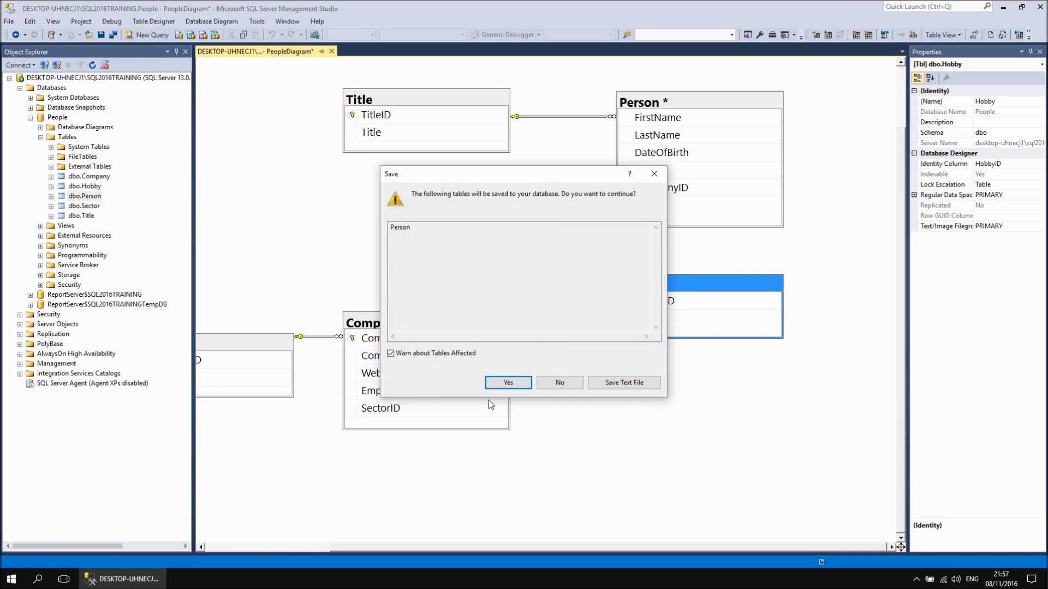
pyautogui.click(508, 382)
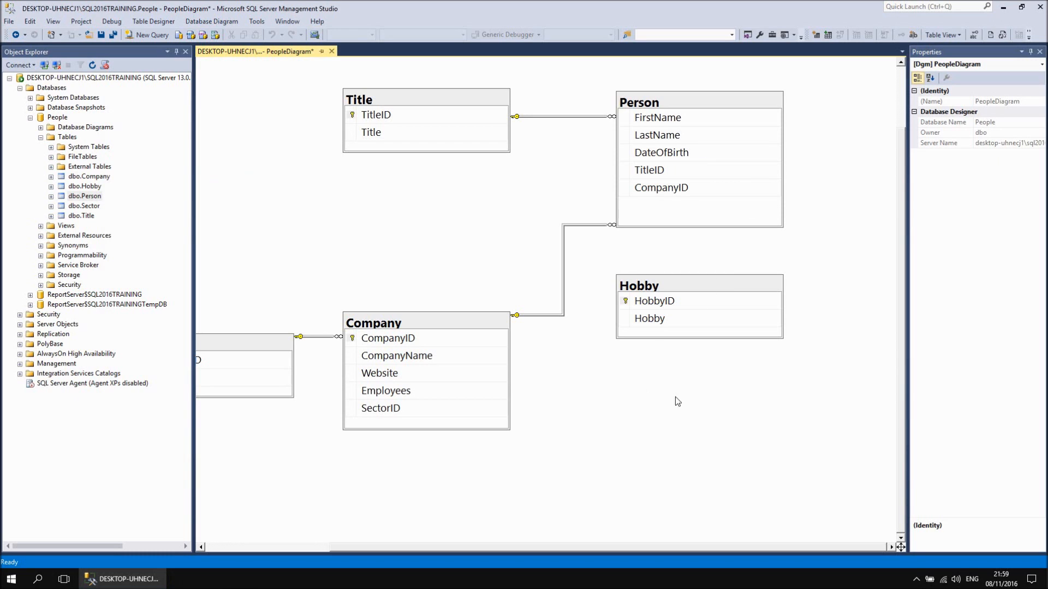
# Add a new table named PersonHobby to the diagram and place it below Hobby.
pyautogui.rightClick(691, 386)
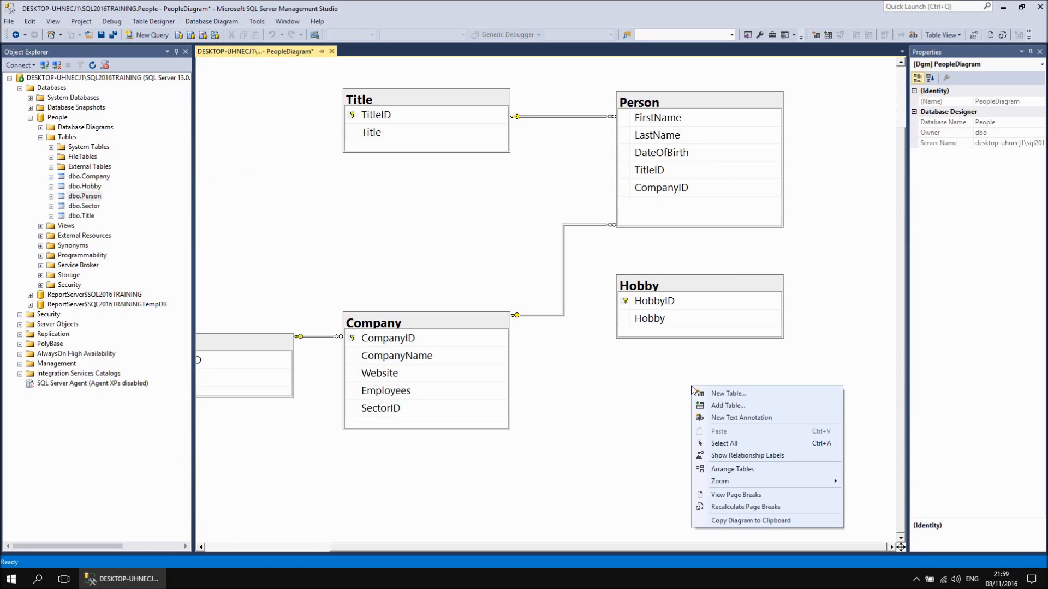
pyautogui.click(711, 394)
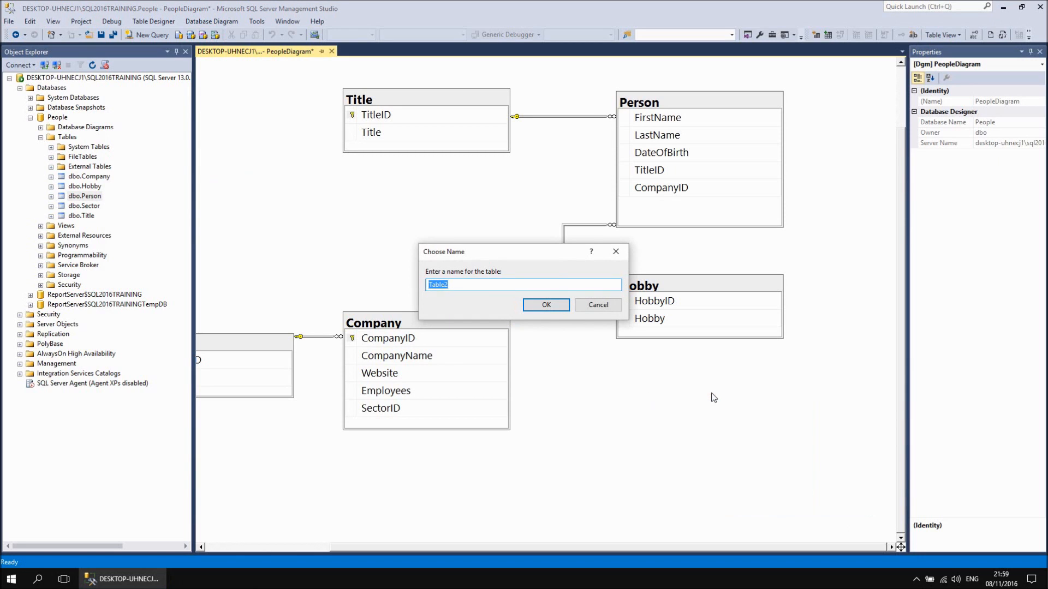
pyautogui.write('PersonHobby')
pyautogui.click(557, 310)
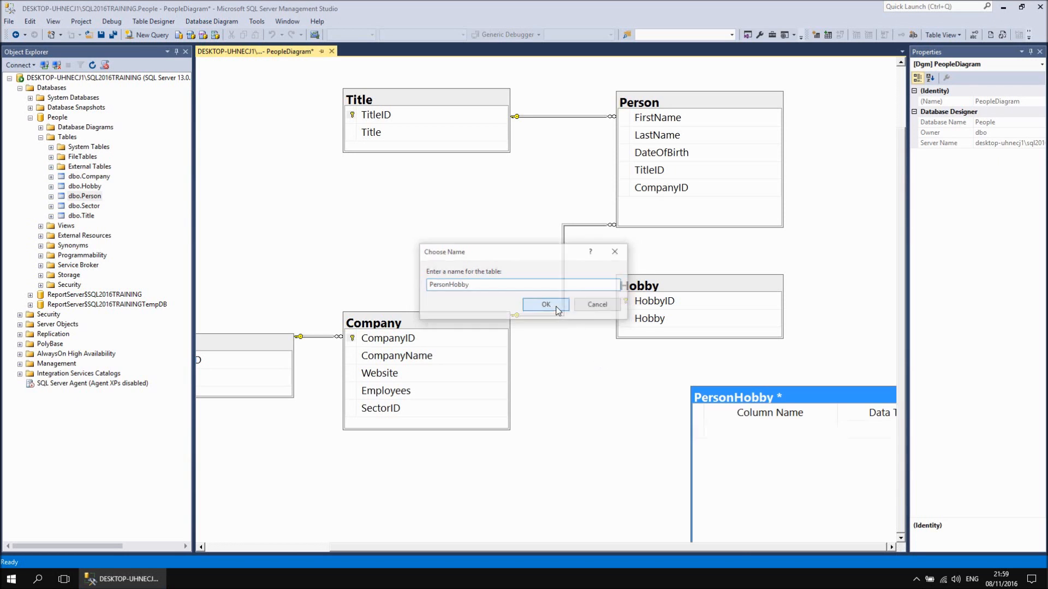
pyautogui.moveTo(745, 391); pyautogui.dragTo(692, 370)
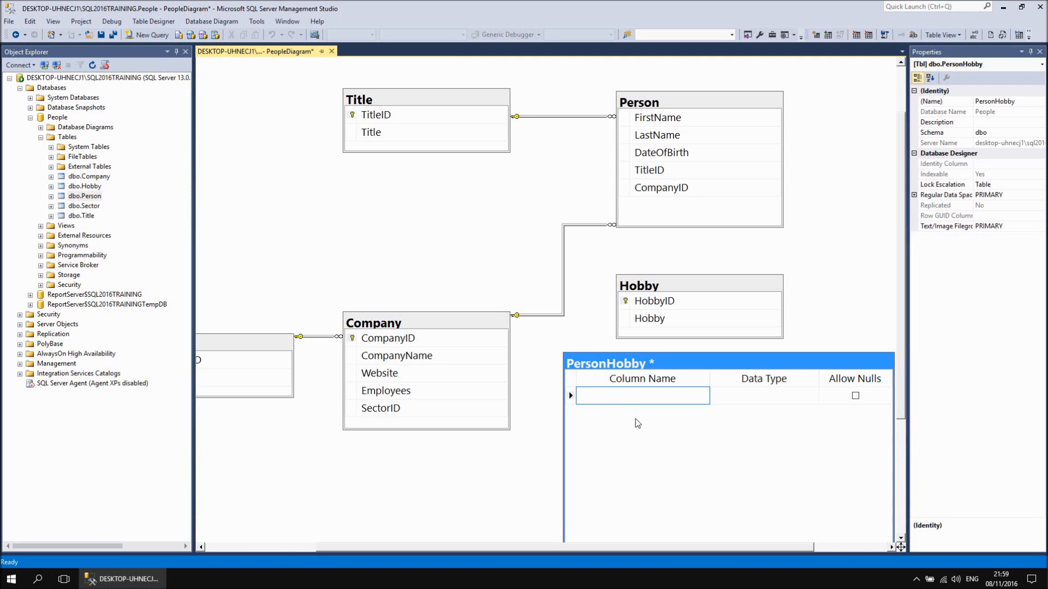
# Add a PersonHobbyID int column to PersonHobby as its identity primary key.
pyautogui.write('Person')
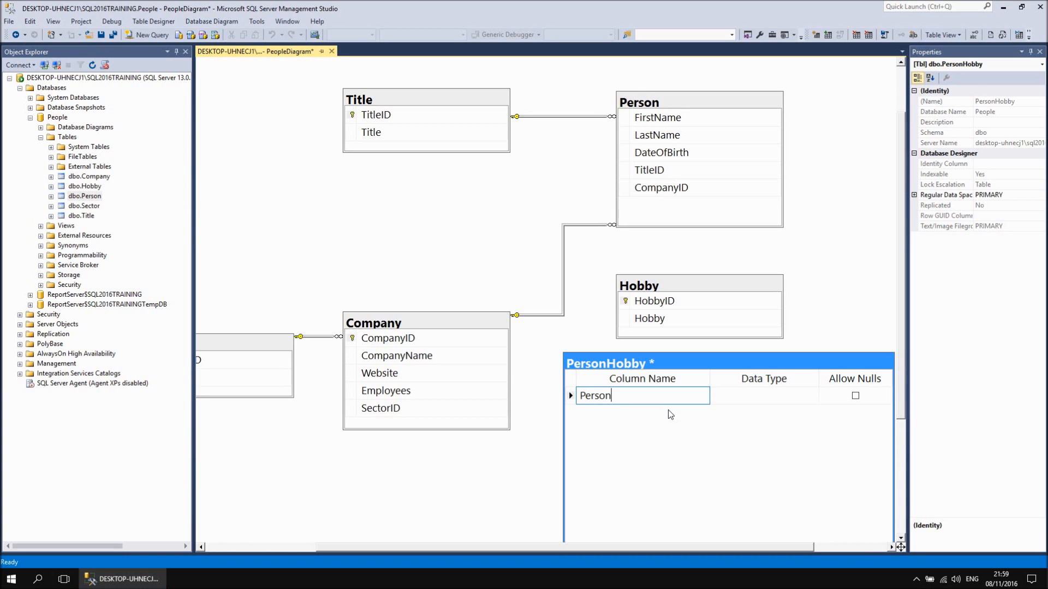
pyautogui.write('HobbyID')
pyautogui.press('Tab')
pyautogui.write('int')
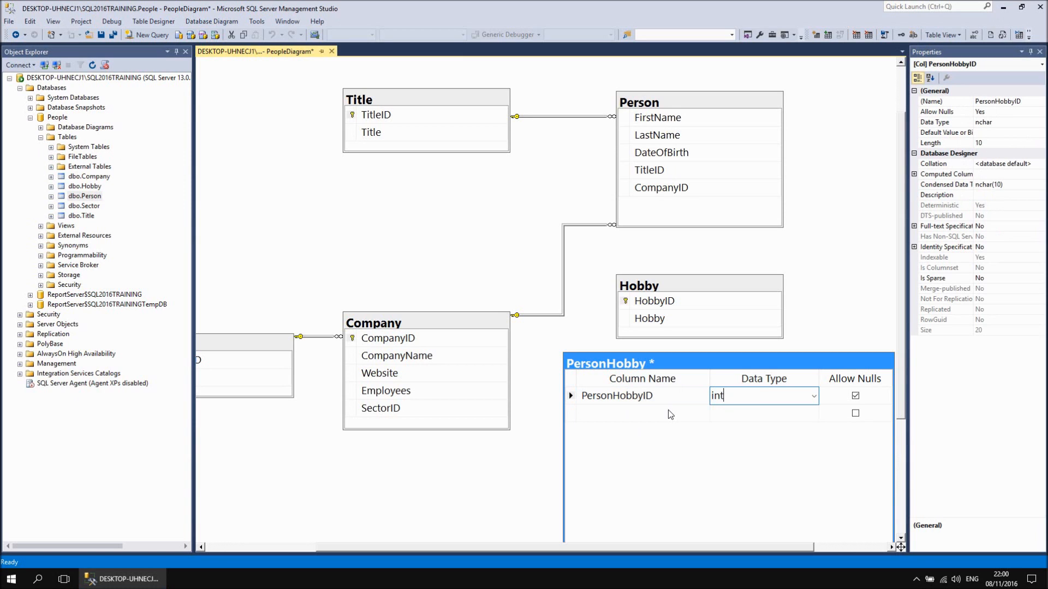
pyautogui.press('Tab')
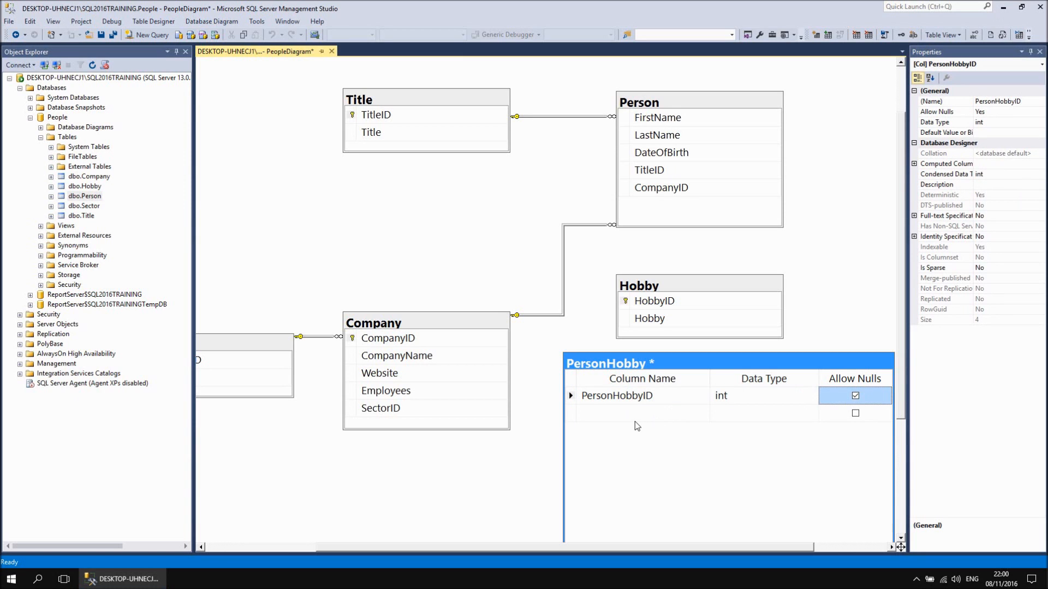
pyautogui.rightClick(573, 397)
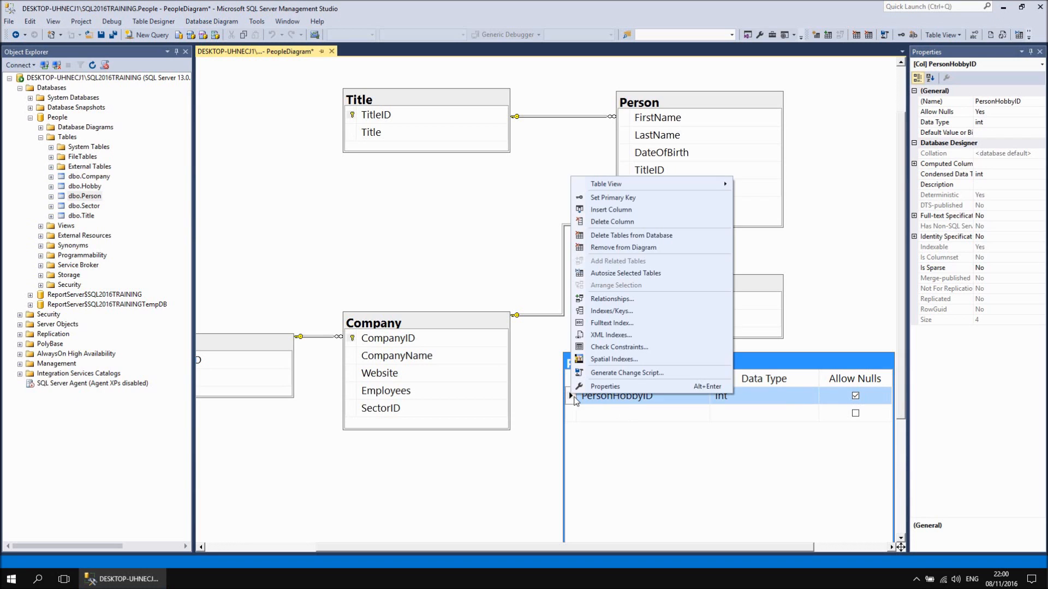
pyautogui.click(615, 199)
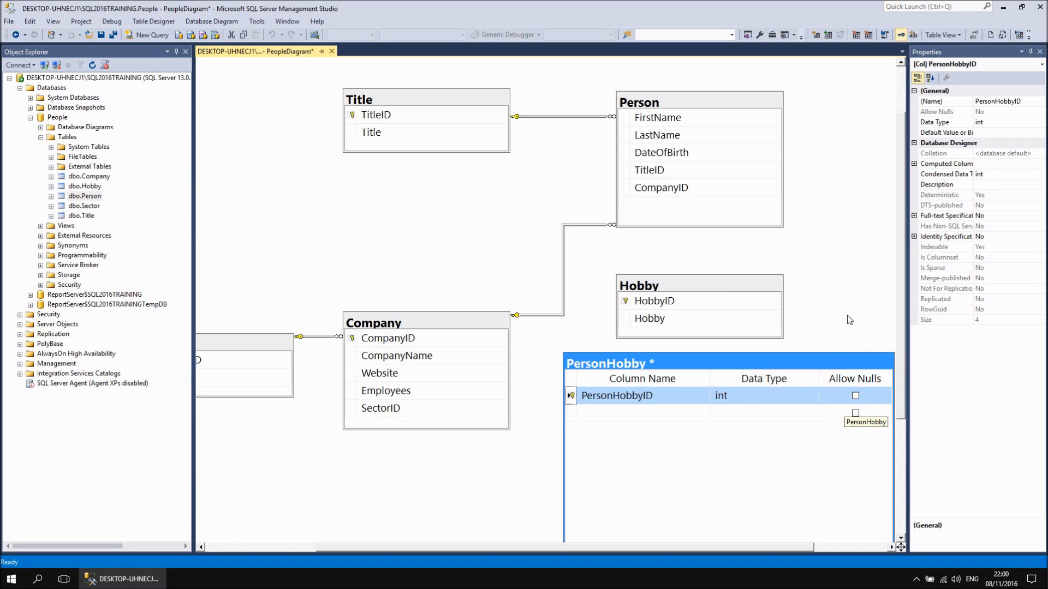
pyautogui.click(914, 238)
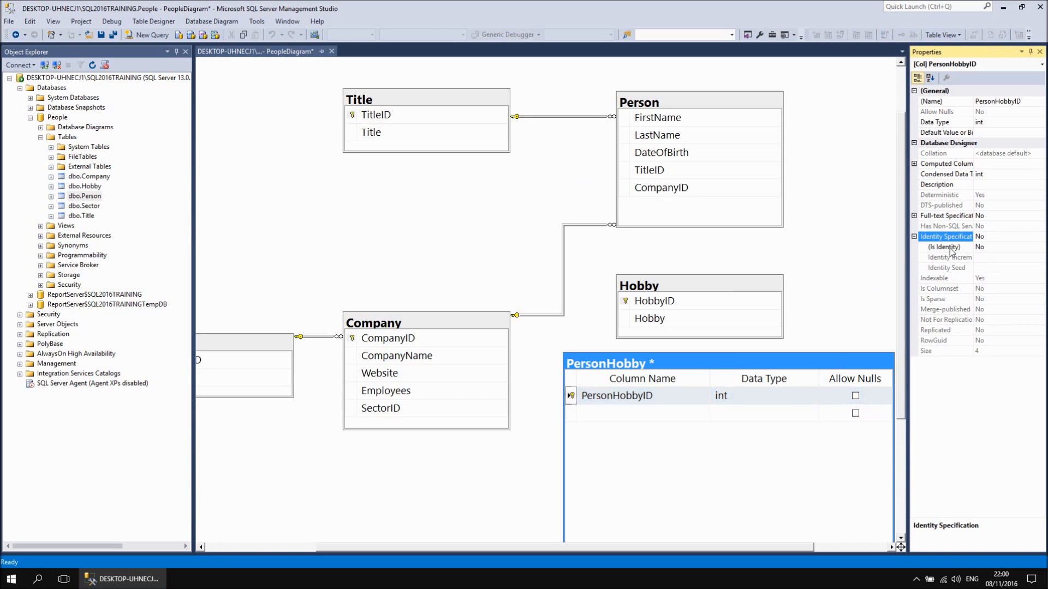
pyautogui.doubleClick(980, 249)
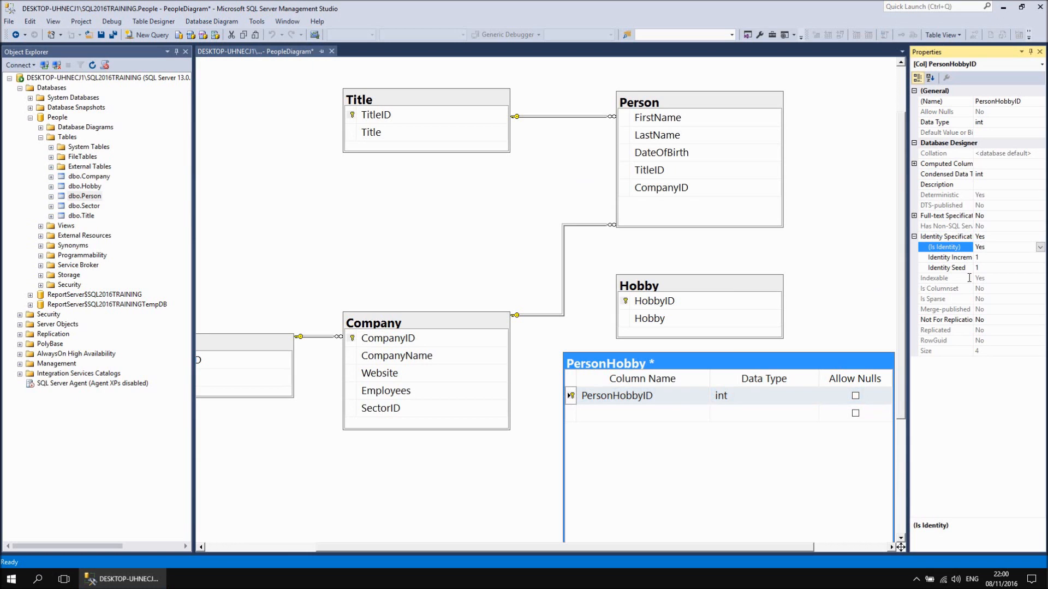
pyautogui.click(603, 411)
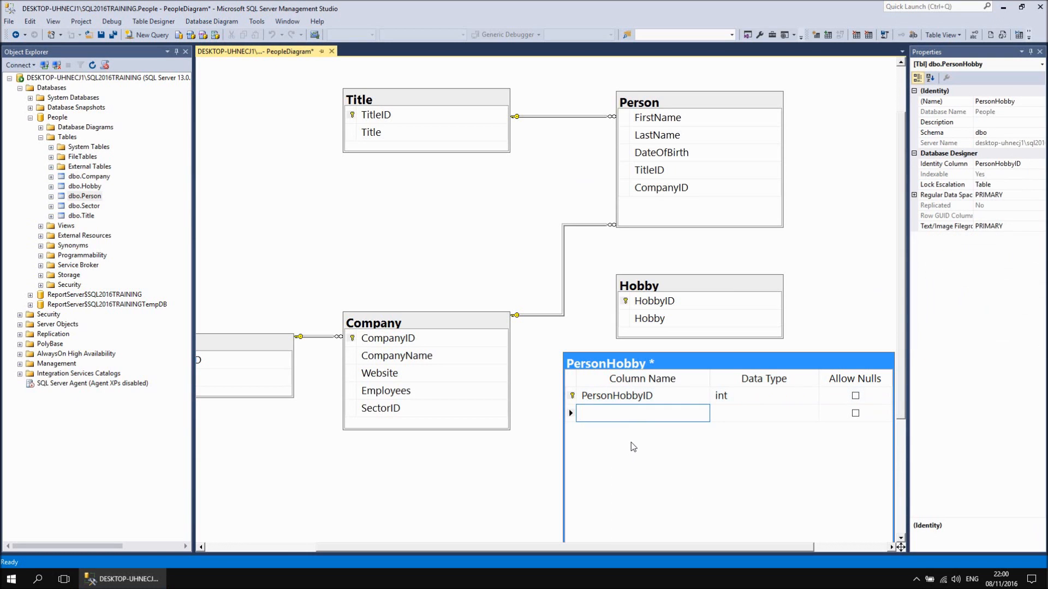
# Add non-nullable int columns PersonID and HobbyID to PersonHobby.
pyautogui.write('PersonID')
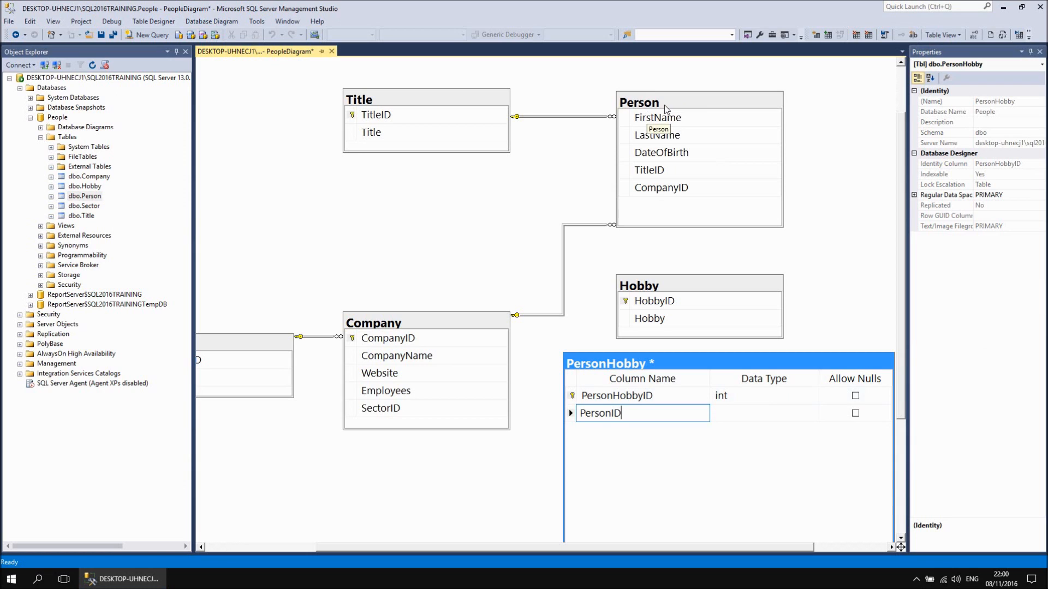
pyautogui.press('Tab')
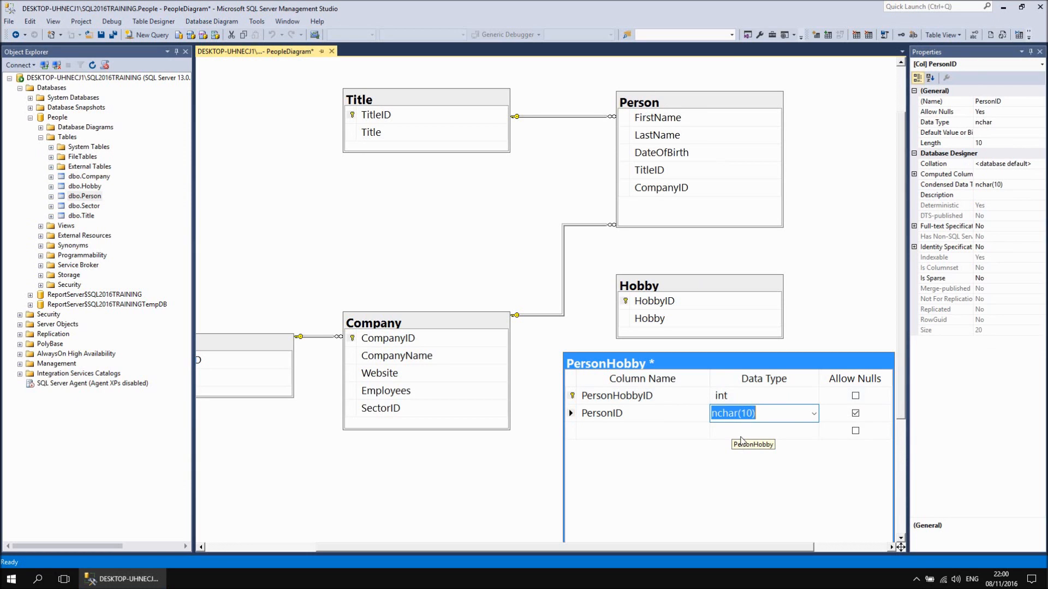
pyautogui.write('int')
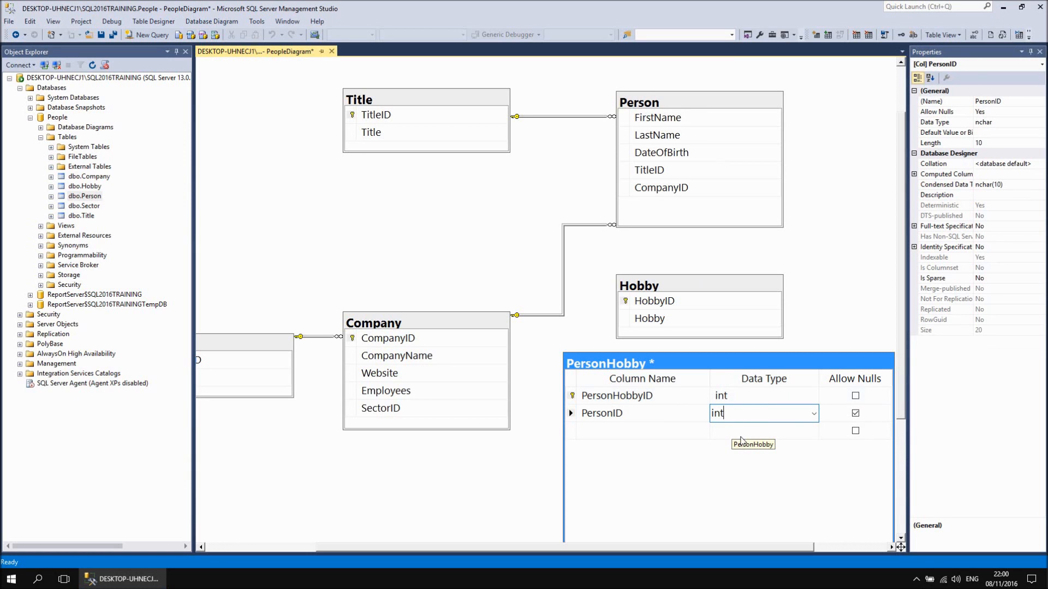
pyautogui.click(855, 416)
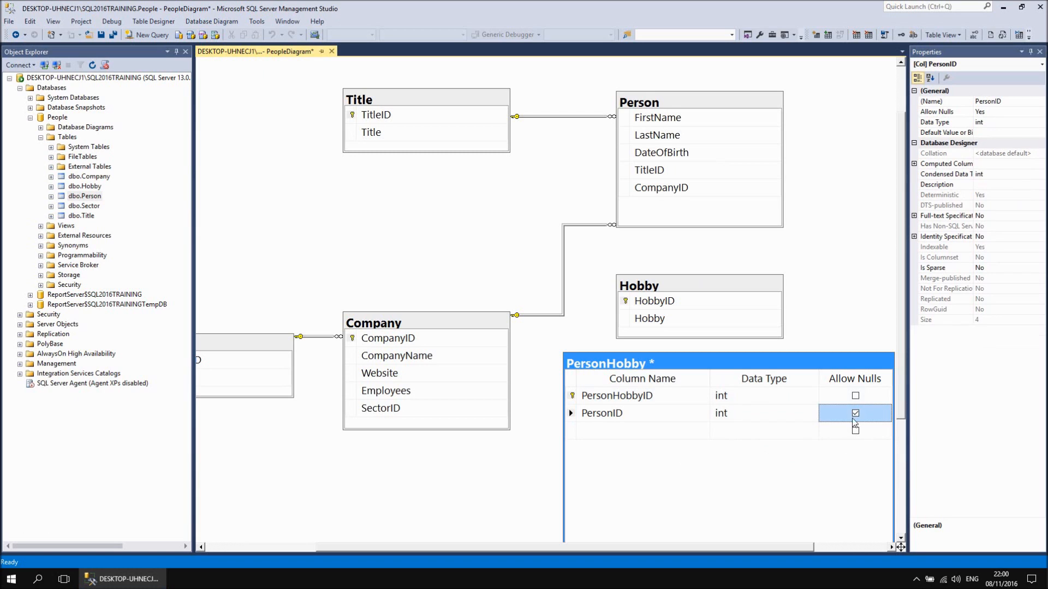
pyautogui.click(639, 436)
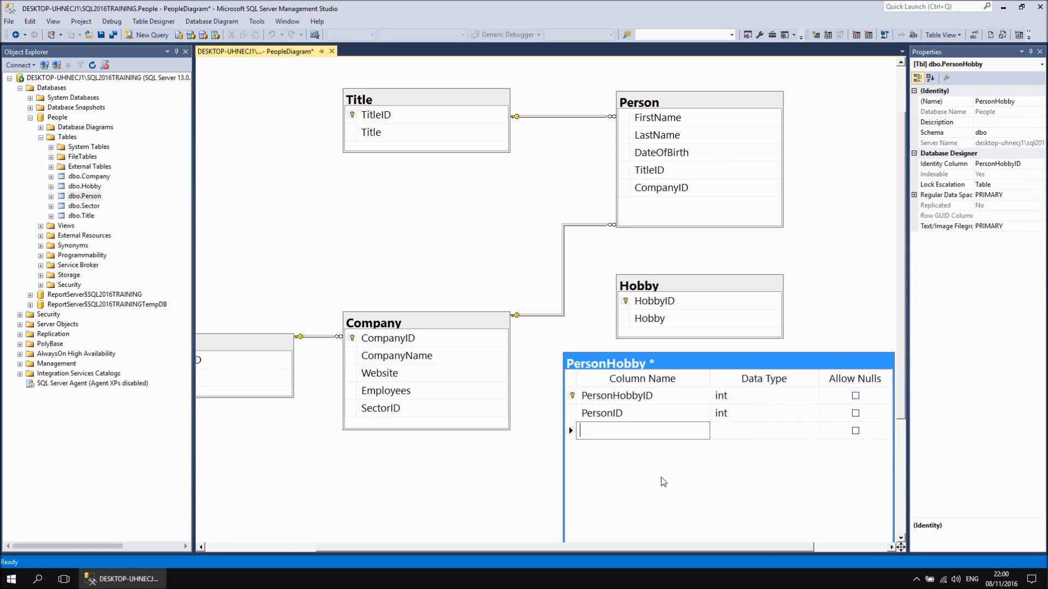
pyautogui.write('HobbyID')
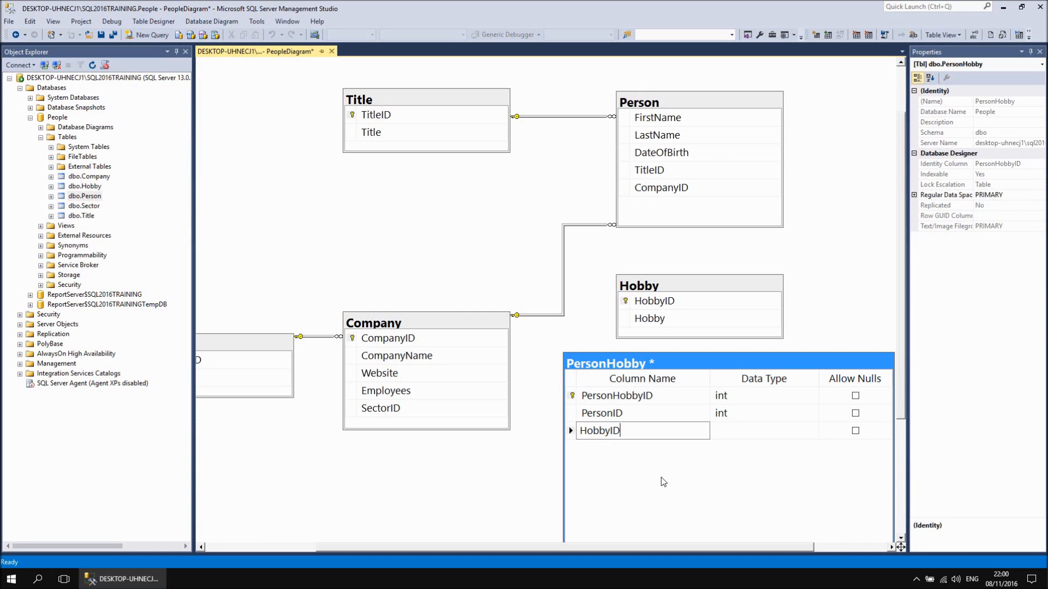
pyautogui.press('Tab')
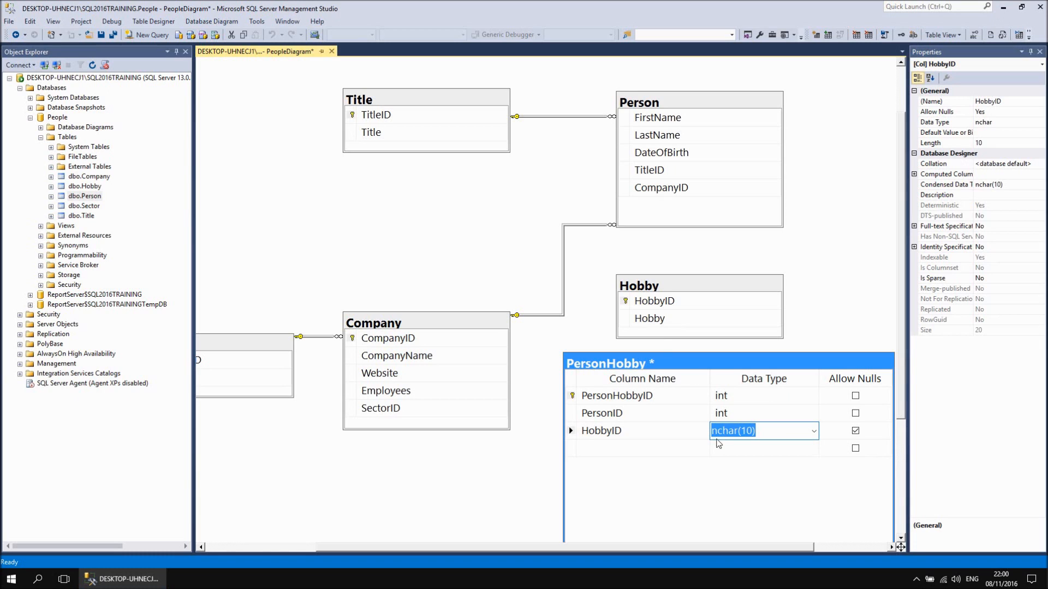
pyautogui.write('int')
pyautogui.press('Tab')
pyautogui.press('space')
# Add a DateStarted date column and an HoursPerWeek tinyint column.
pyautogui.click(606, 451)
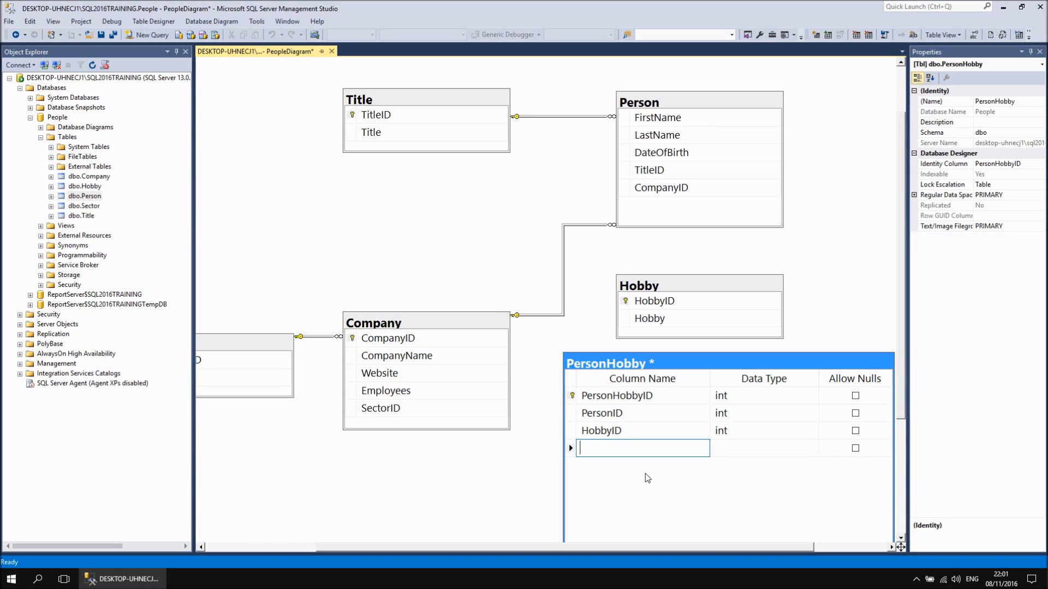
pyautogui.write('DateStarted')
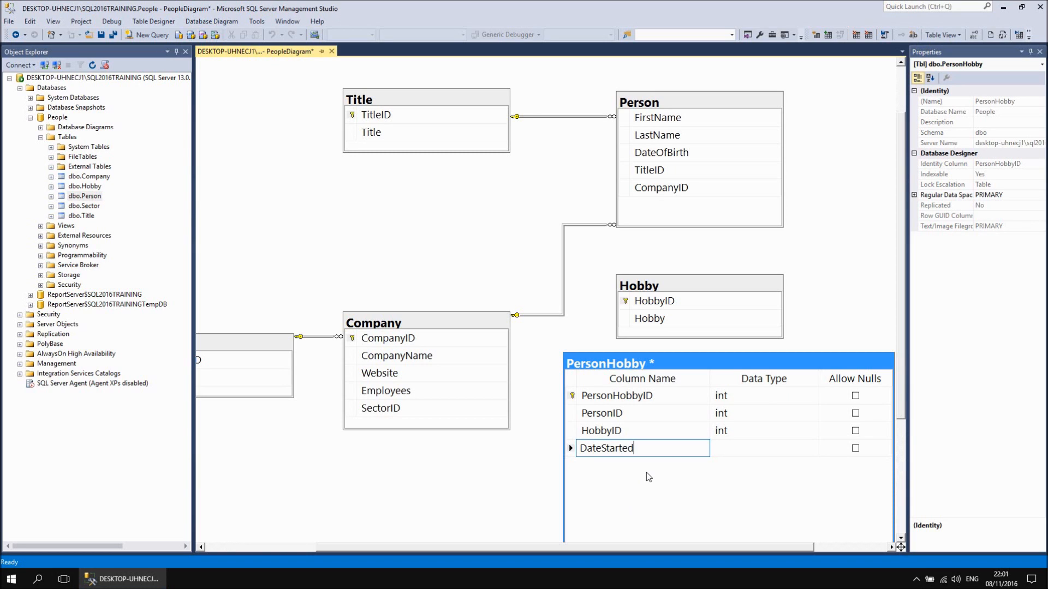
pyautogui.press('Tab')
pyautogui.write('Da')
pyautogui.press('Tab')
pyautogui.press('Tab')
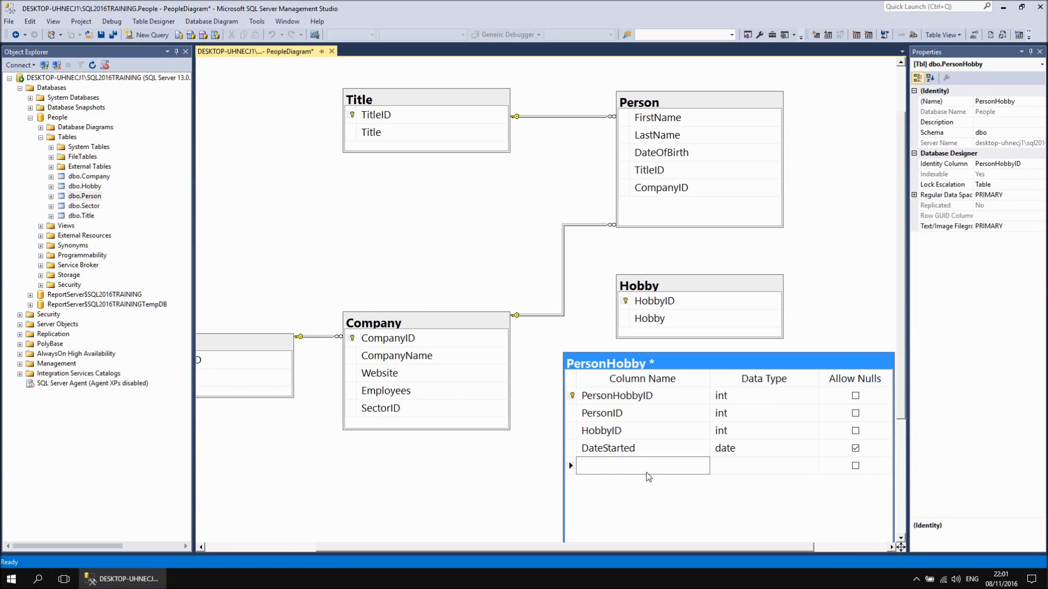
pyautogui.write('HoursPerw')
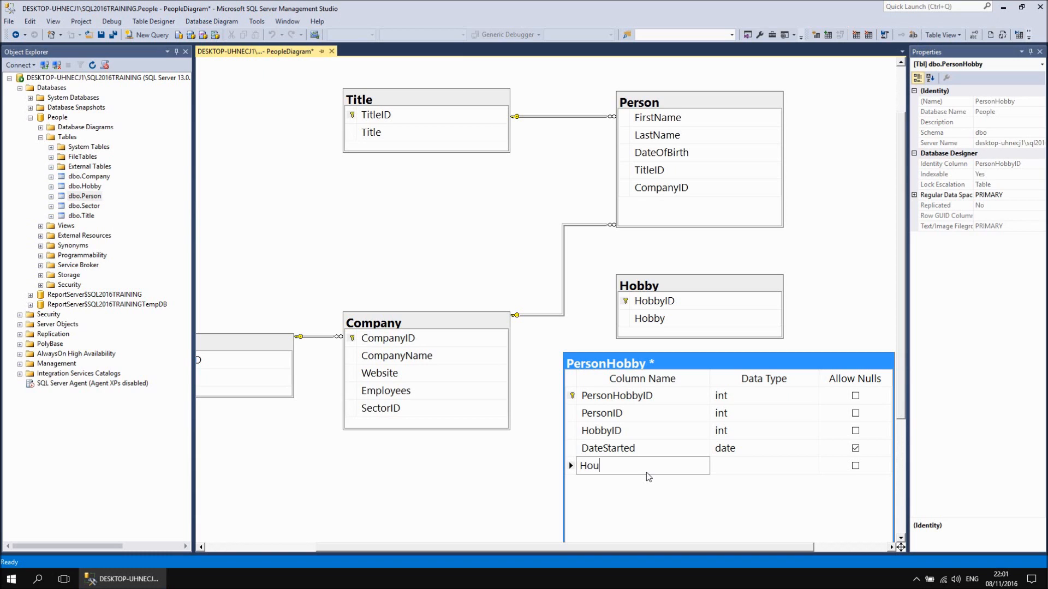
pyautogui.press('BackSpace')
pyautogui.press('BackSpace')
pyautogui.press('BackSpace')
pyautogui.press('BackSpace')
pyautogui.write('Week')
pyautogui.press('Tab')
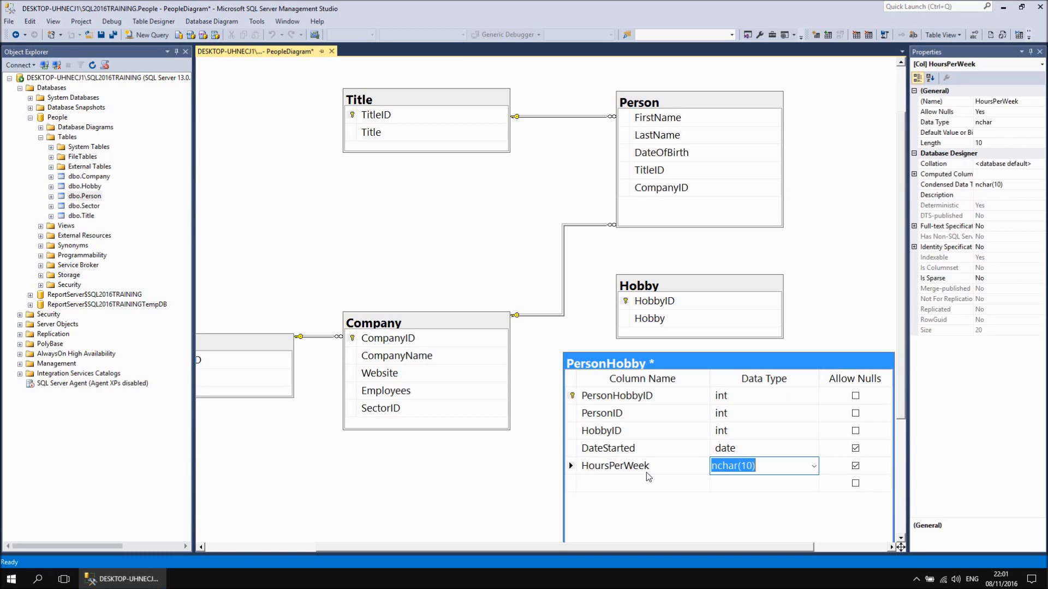
pyautogui.write('tinyint')
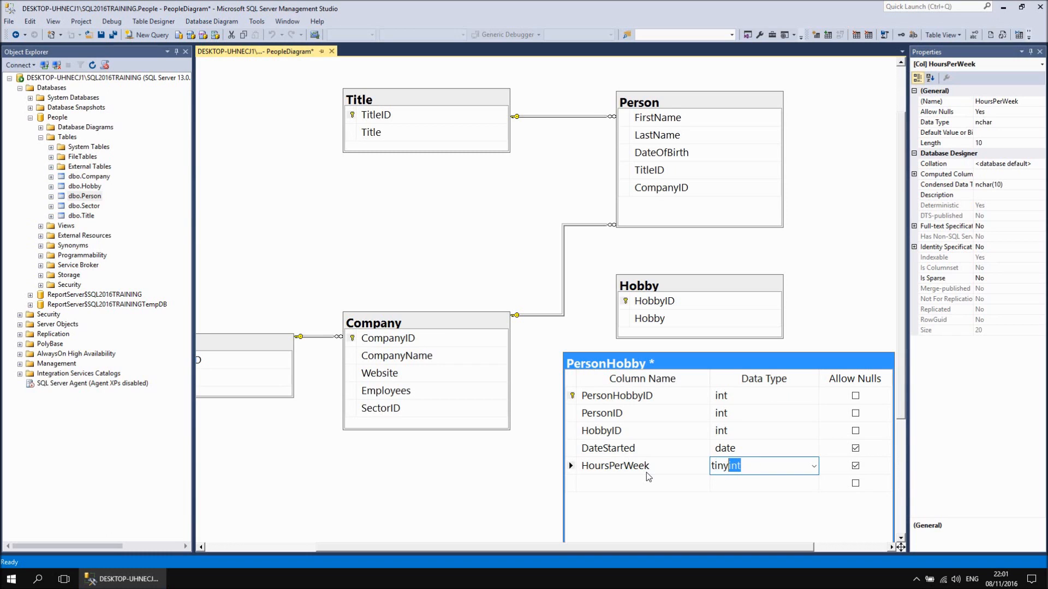
pyautogui.press('Tab')
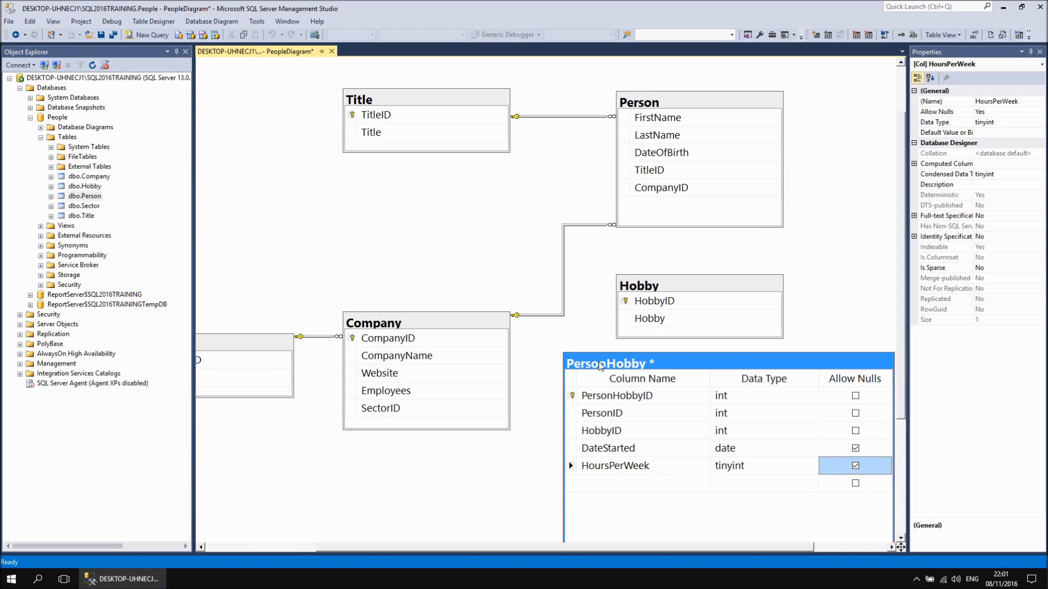
# Show PersonHobby with column names only and shift it to the right.
pyautogui.rightClick(600, 367)
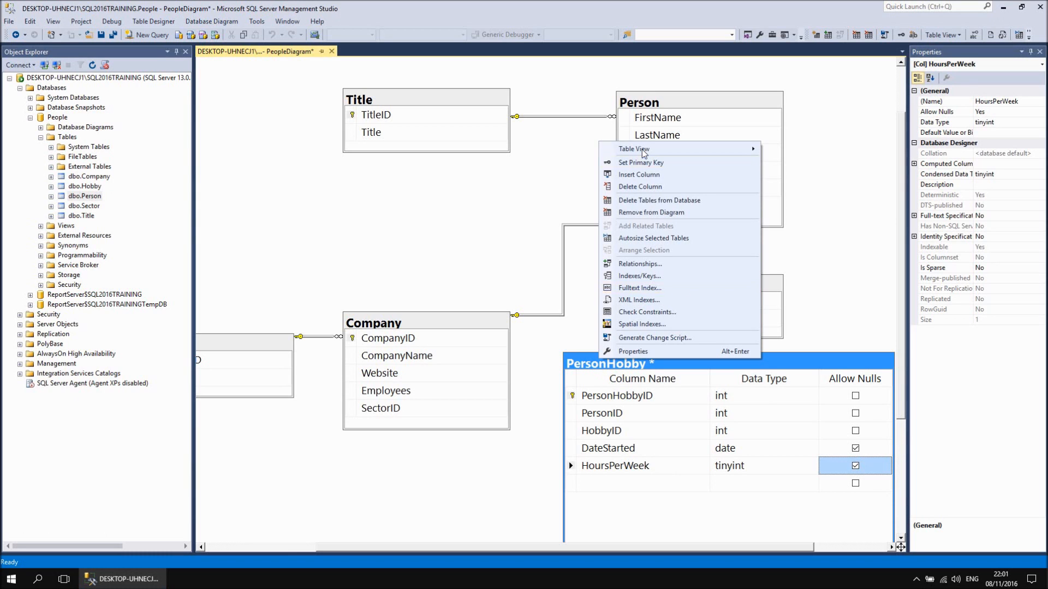
pyautogui.moveTo(644, 151)
pyautogui.click(798, 164)
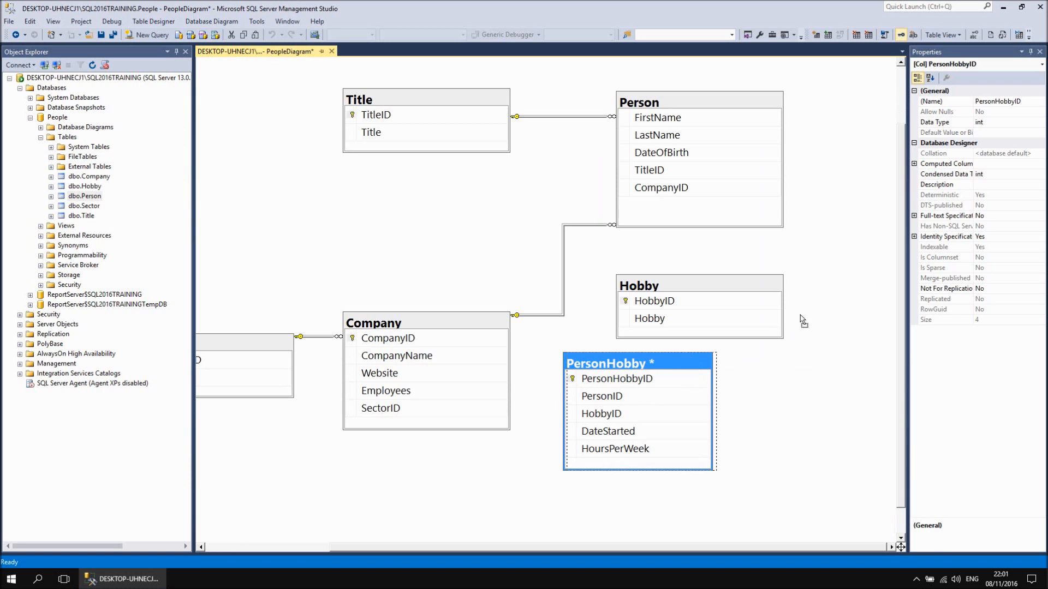
pyautogui.moveTo(838, 224); pyautogui.dragTo(859, 202)
# Place PersonHobby right of Person and Hobby and save it to the database.
pyautogui.moveTo(724, 550); pyautogui.dragTo(842, 550)
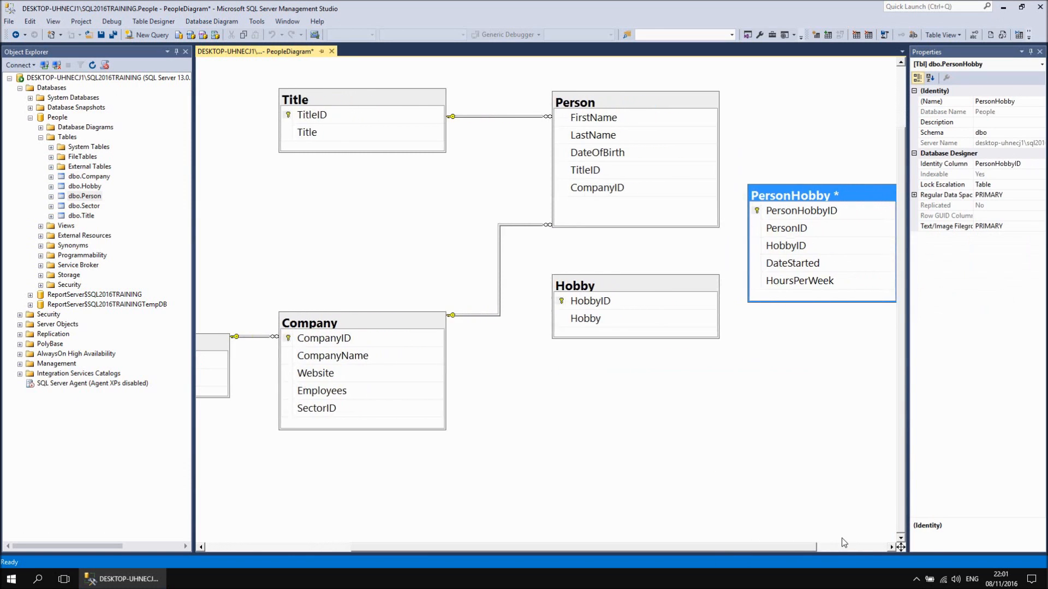
pyautogui.hscroll(2, 731, 194)
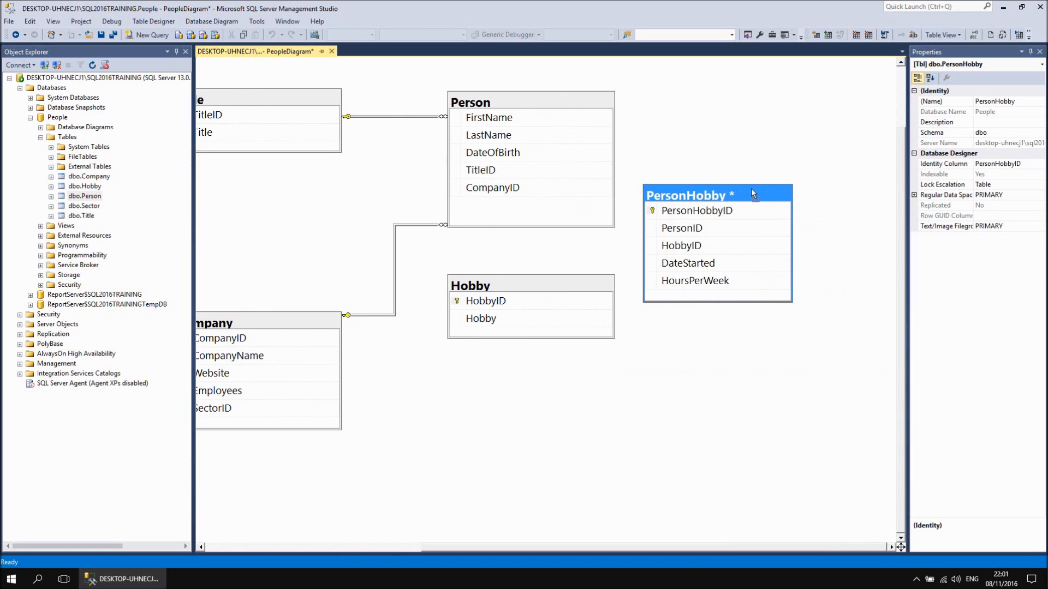
pyautogui.moveTo(751, 194); pyautogui.dragTo(807, 185)
pyautogui.click(101, 35)
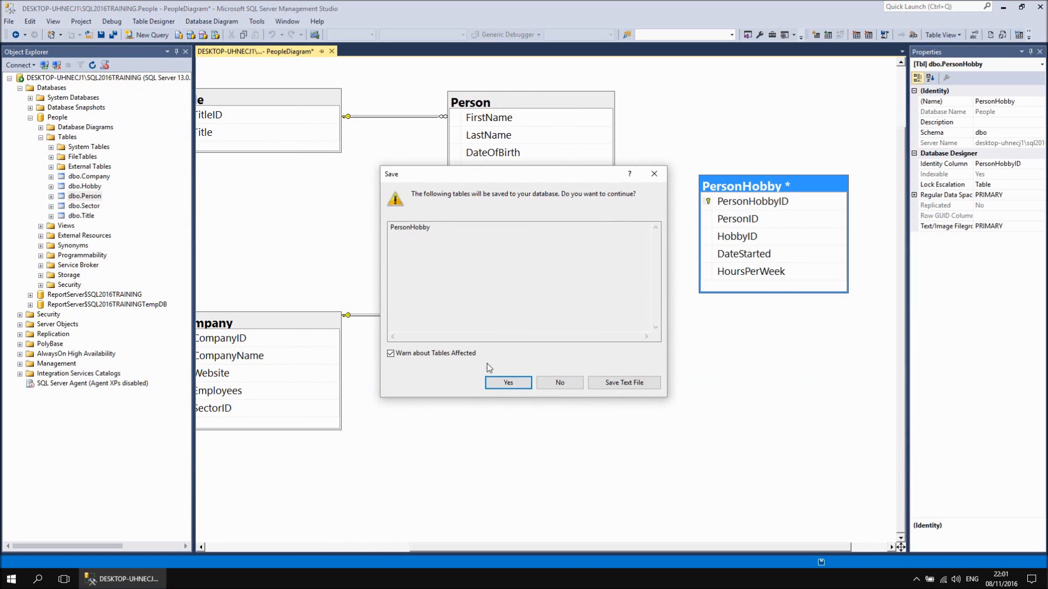
pyautogui.click(508, 384)
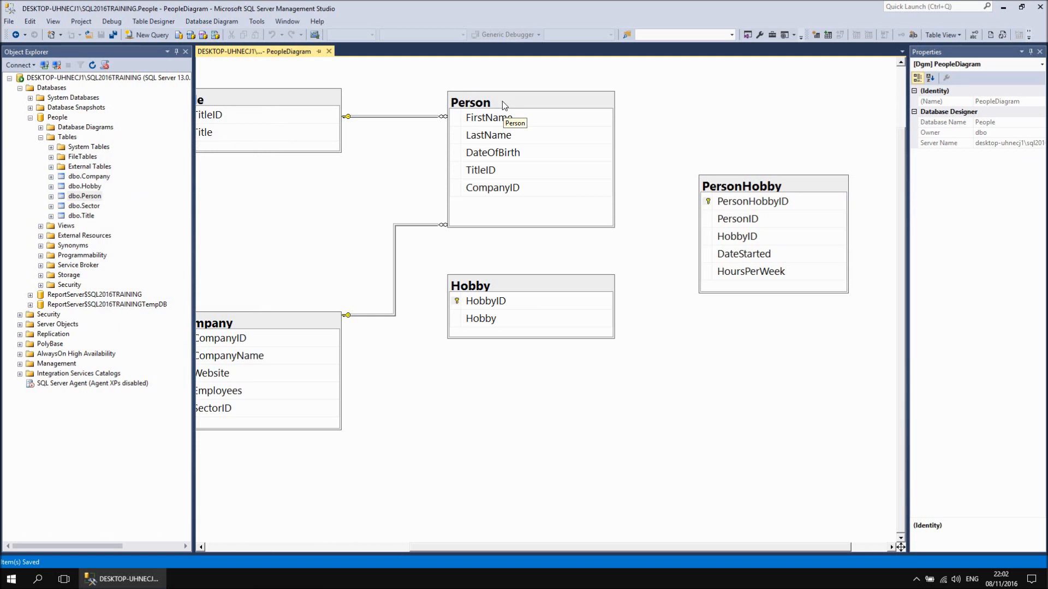
# Switch the Person table to Standard view.
pyautogui.rightClick(460, 104)
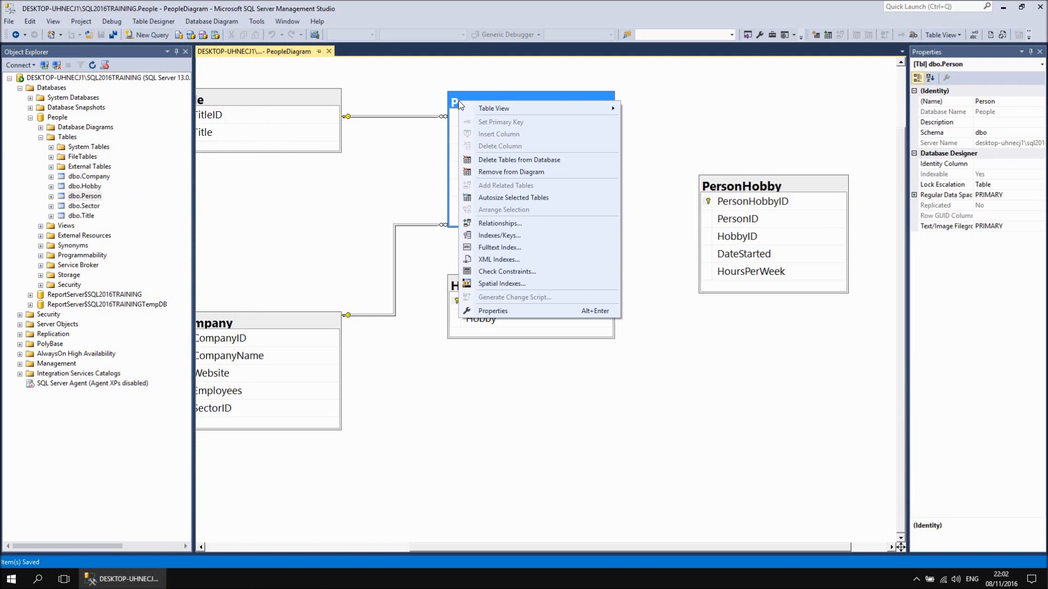
pyautogui.moveTo(473, 107)
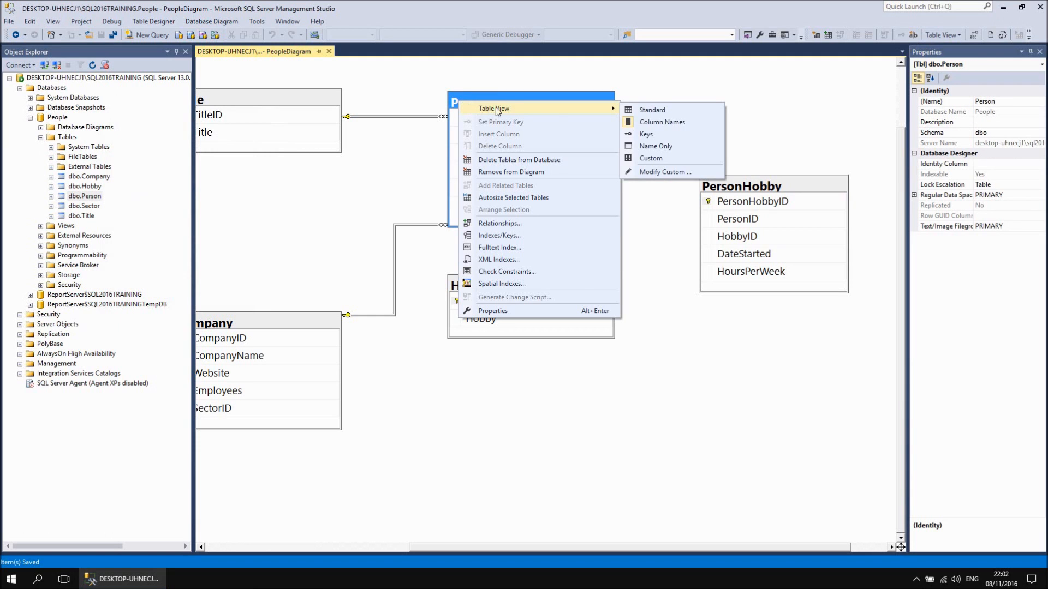
pyautogui.click(652, 110)
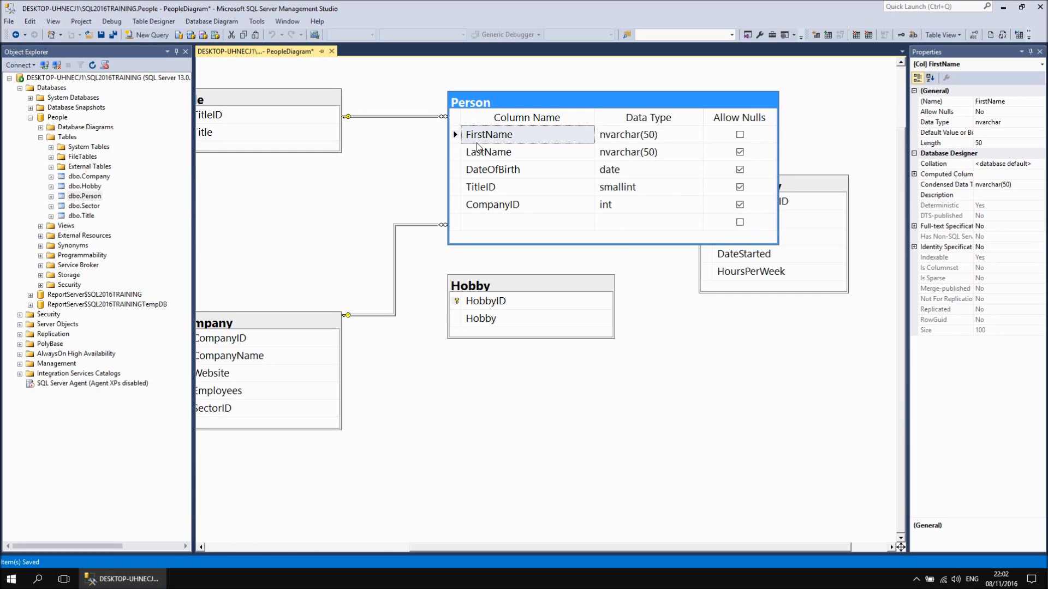
# Insert a non-nullable int PersonID column above FirstName in Person.
pyautogui.rightClick(456, 138)
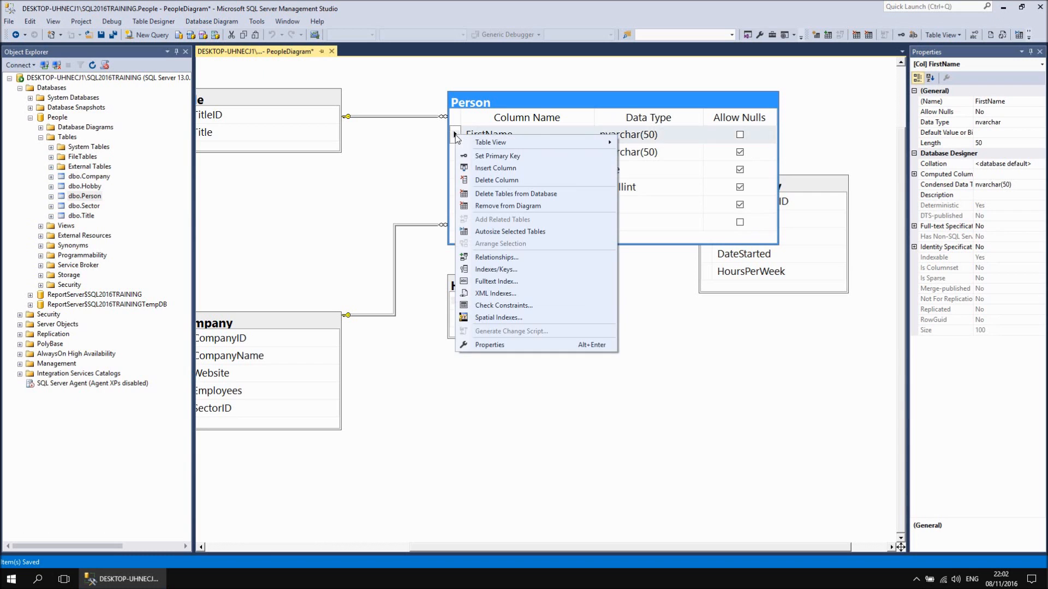
pyautogui.click(483, 170)
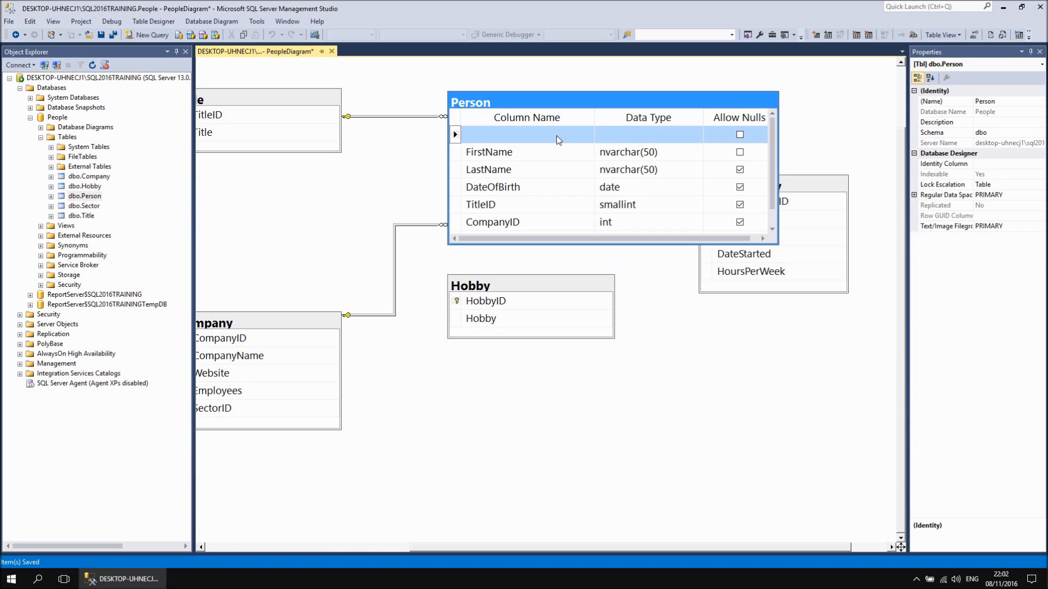
pyautogui.click(505, 135)
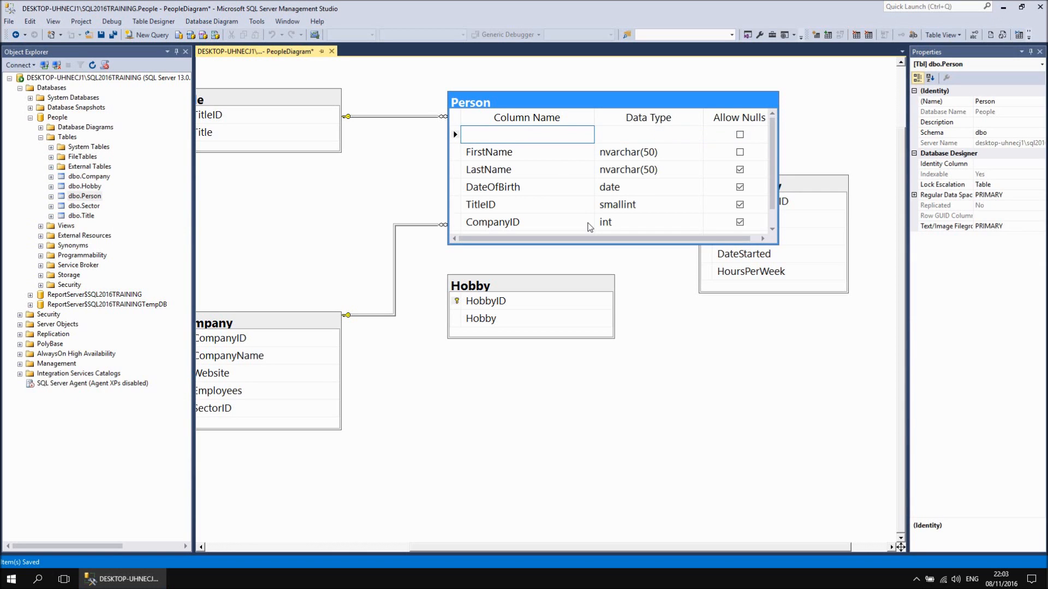
pyautogui.write('PersonID')
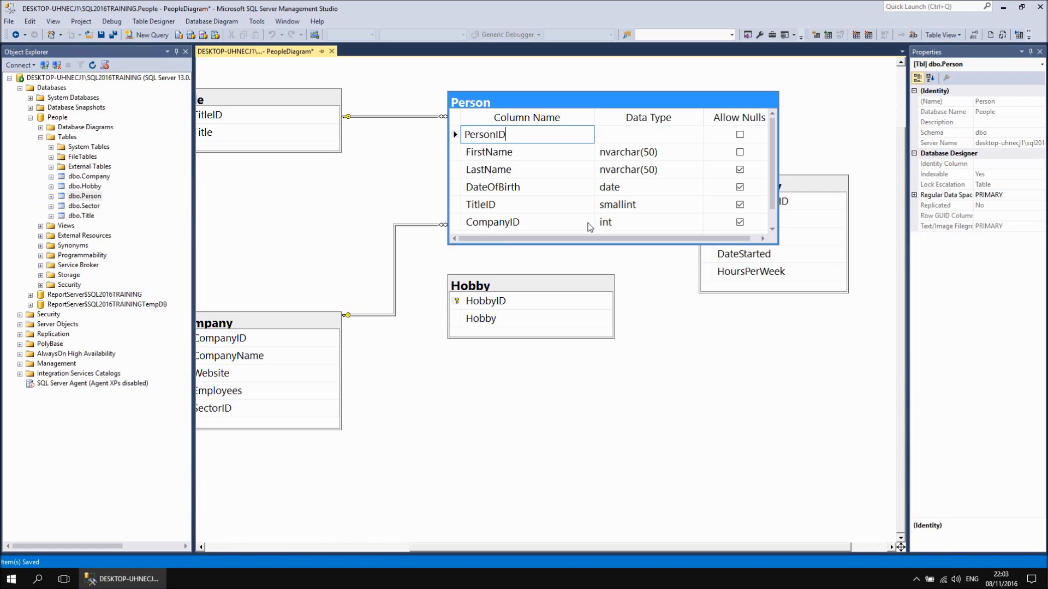
pyautogui.press('Tab')
pyautogui.write('int')
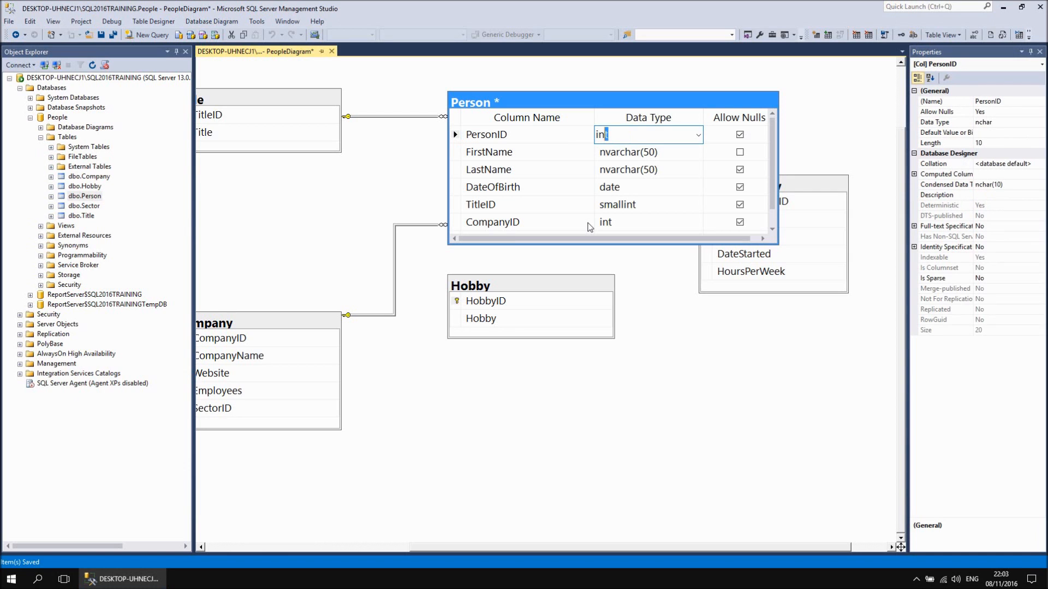
pyautogui.press('Tab')
pyautogui.press('space')
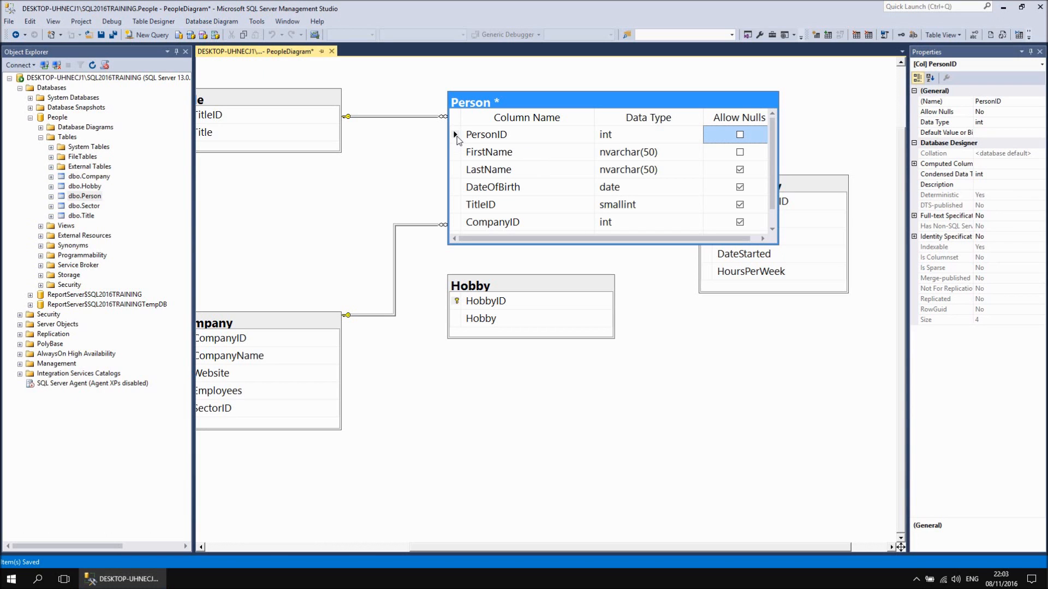
# Make PersonID the primary key and an identity column with seed and increment 1.
pyautogui.rightClick(456, 135)
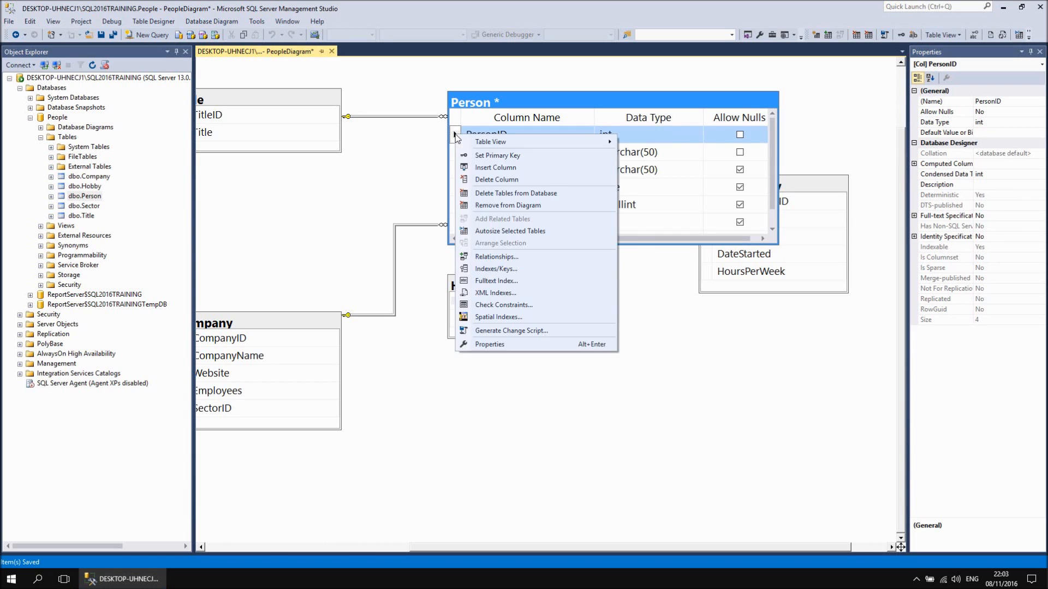
pyautogui.click(481, 157)
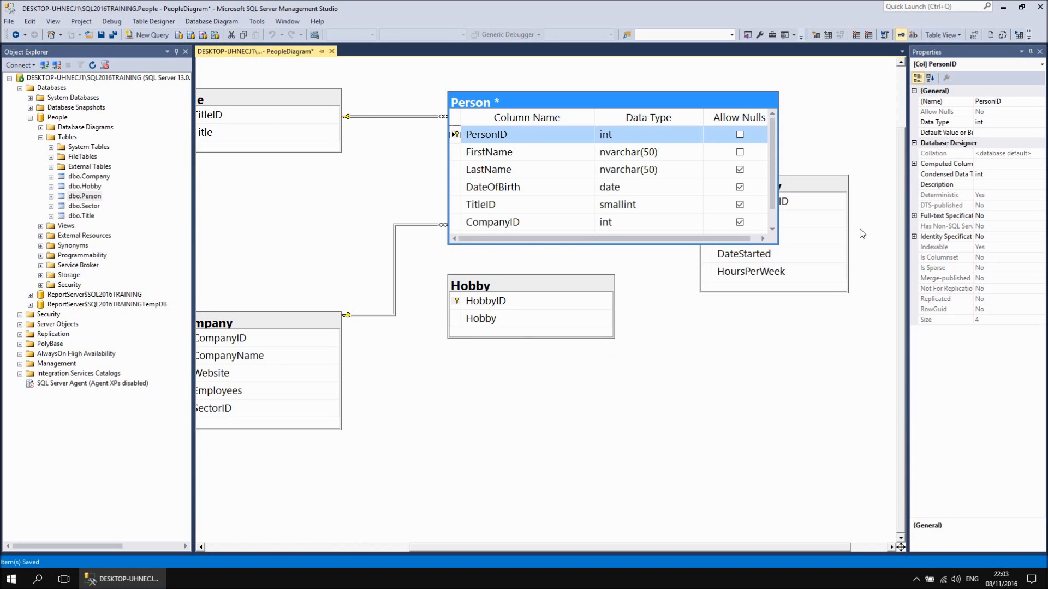
pyautogui.click(914, 236)
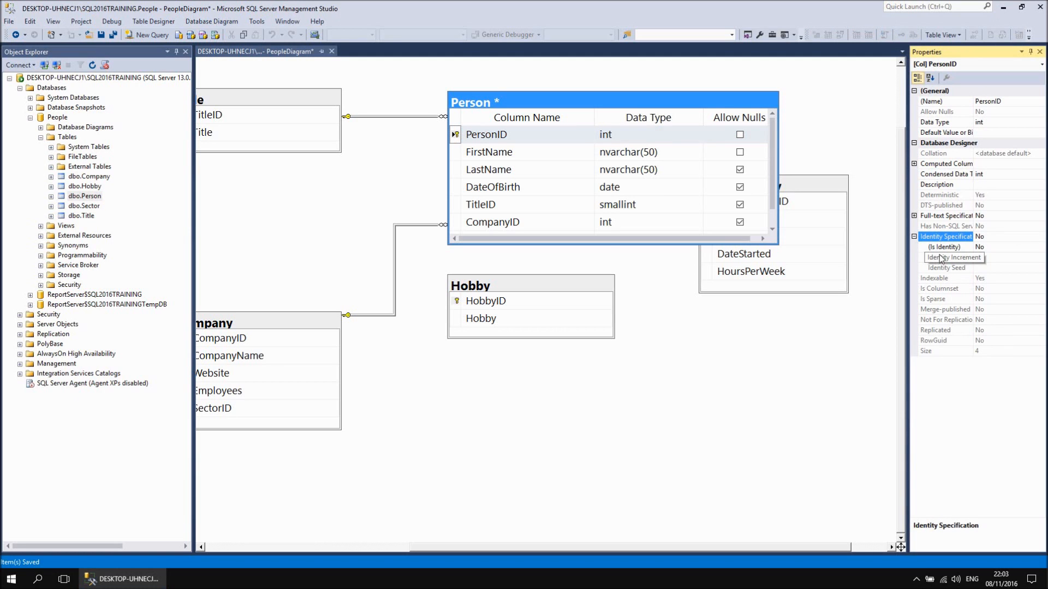
pyautogui.doubleClick(981, 249)
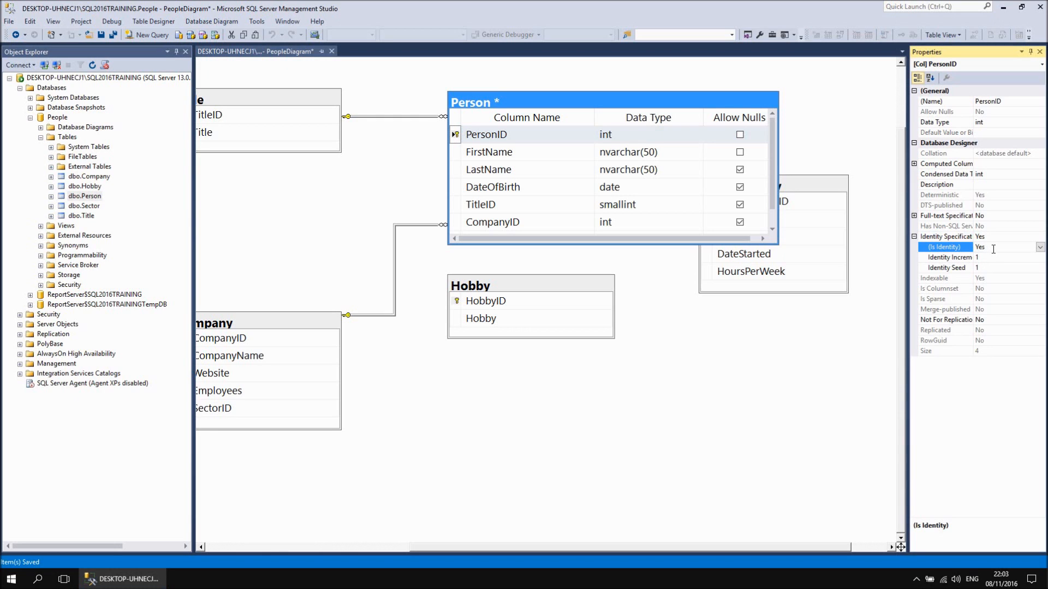
# Switch the Person table back to column names only view.
pyautogui.click(532, 101)
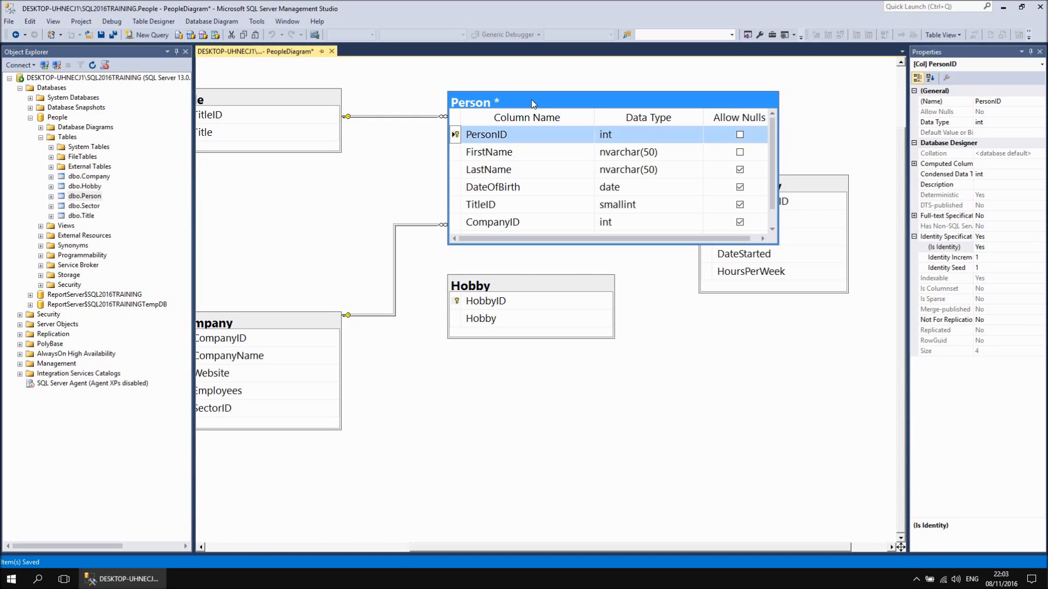
pyautogui.rightClick(532, 100)
pyautogui.moveTo(568, 107)
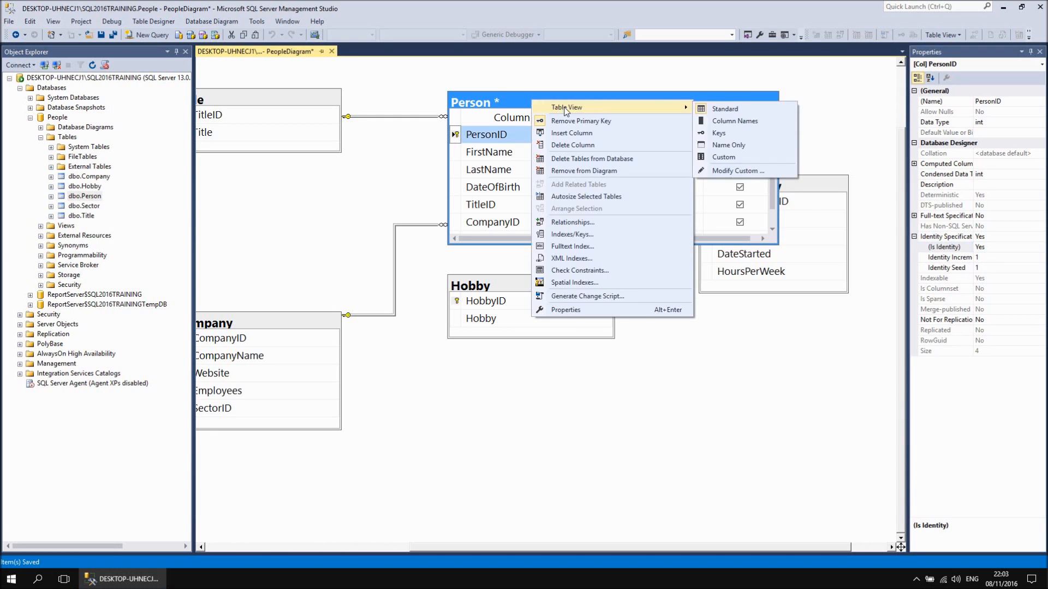
pyautogui.click(729, 121)
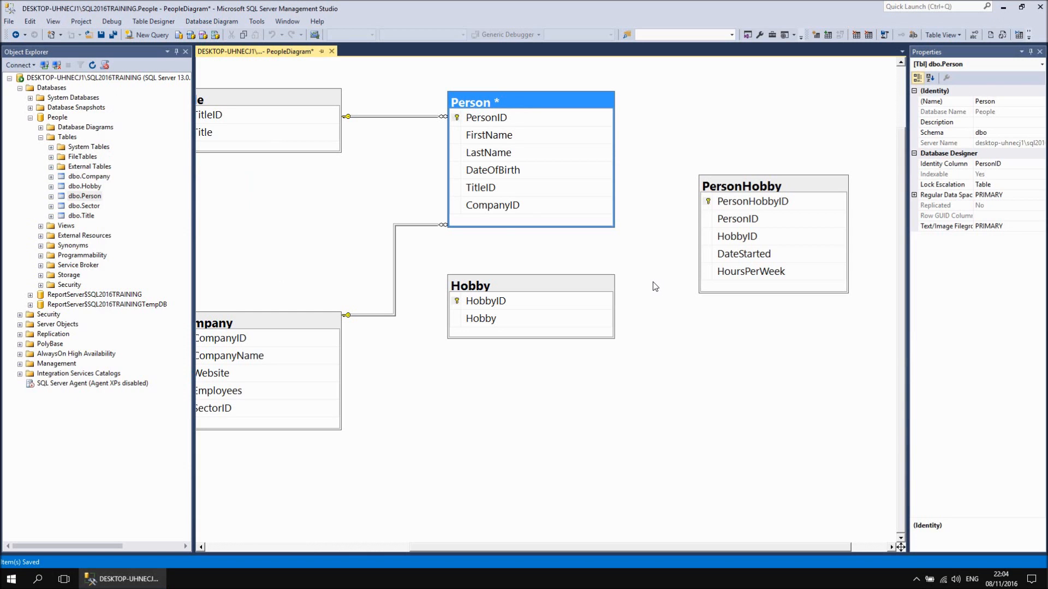
# Try saving the Person changes, then cancel when the save requiring table re-creation is refused.
pyautogui.click(101, 35)
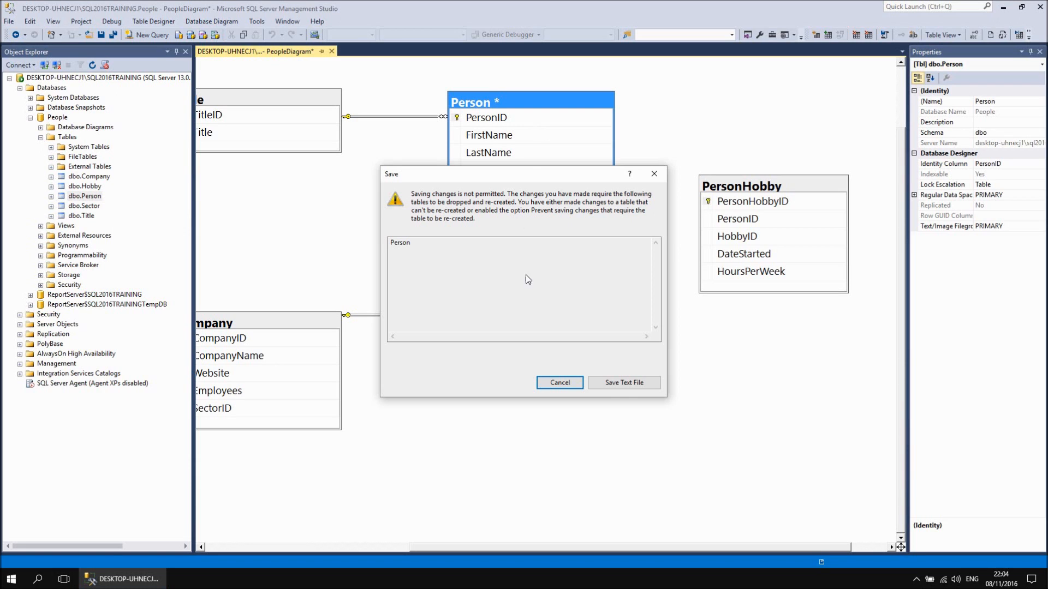
pyautogui.click(560, 382)
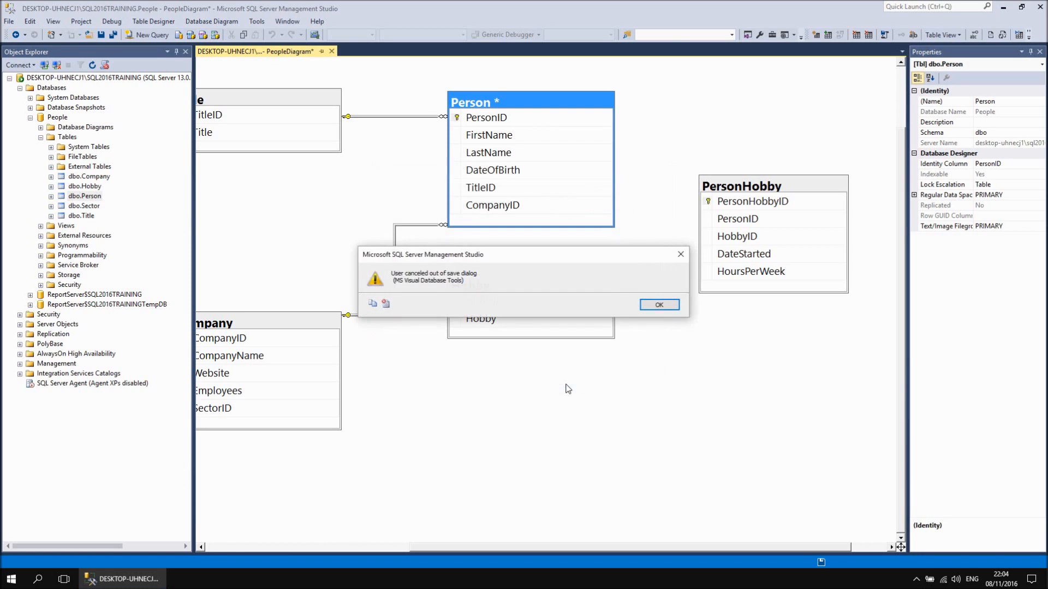
pyautogui.click(660, 304)
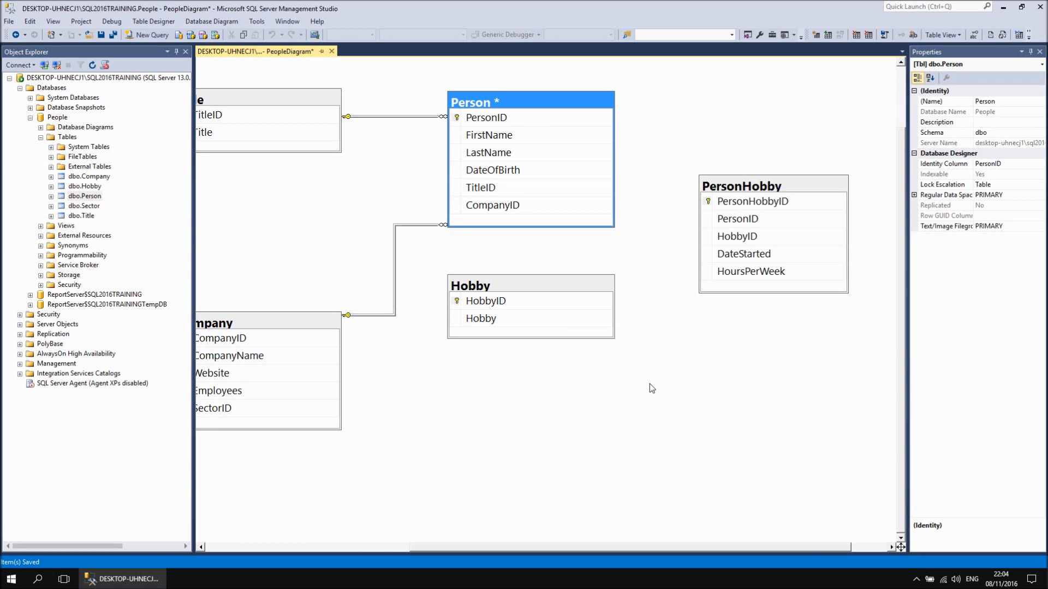
# Turn off 'Prevent saving changes that require table re-creation' in Options > Designers > Table and Database Designers.
pyautogui.click(258, 22)
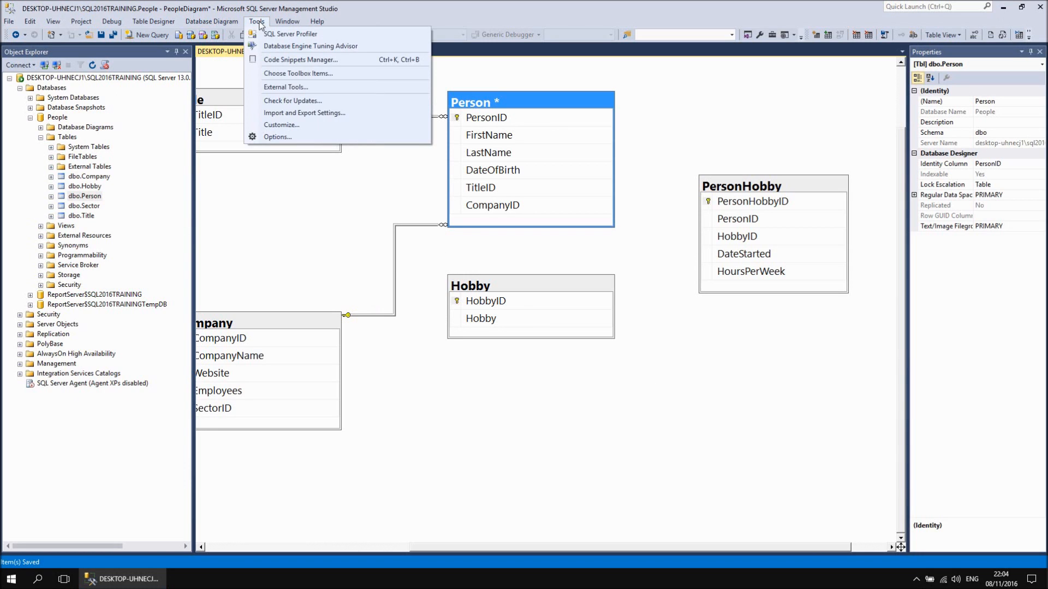
pyautogui.click(280, 137)
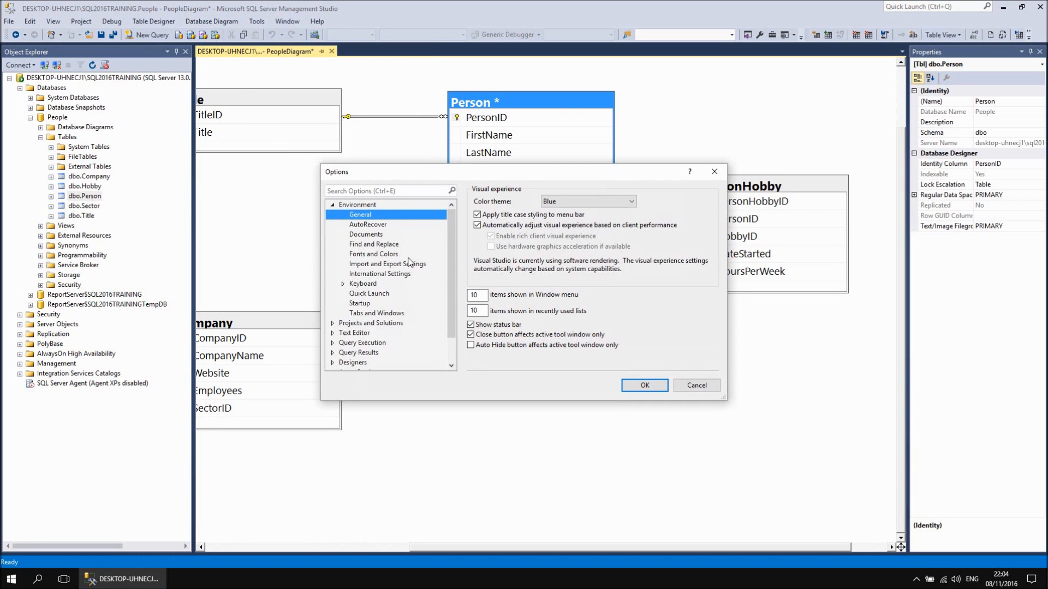
pyautogui.moveTo(451, 227); pyautogui.dragTo(454, 261)
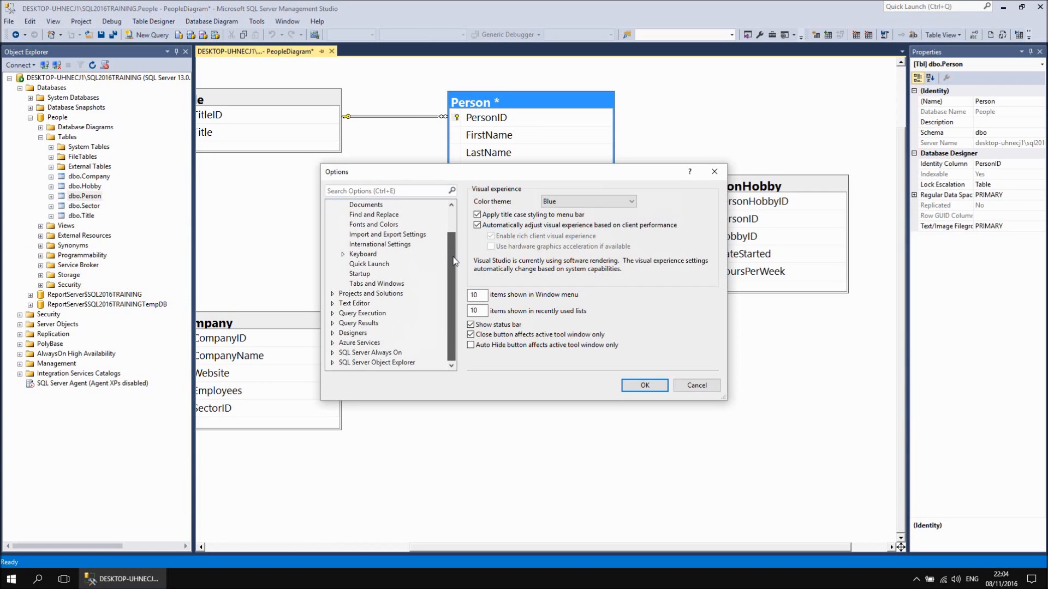
pyautogui.click(354, 334)
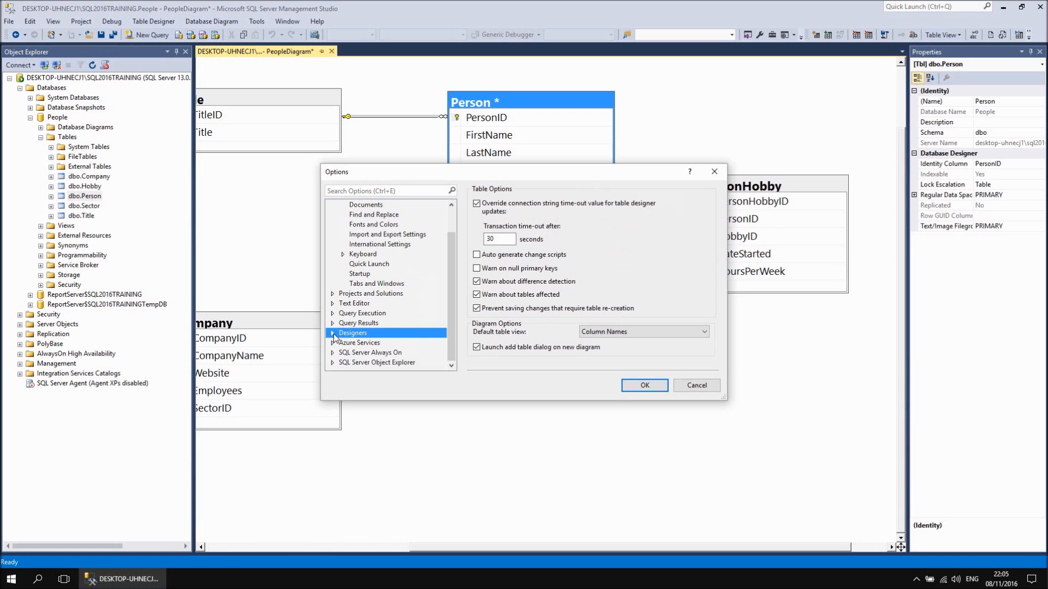
pyautogui.click(332, 332)
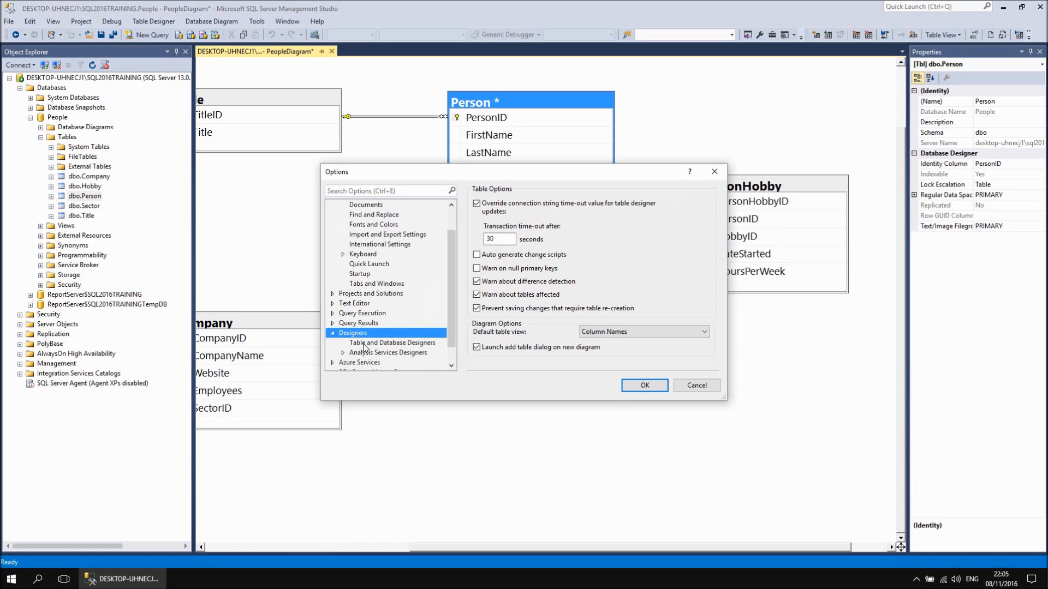
pyautogui.click(360, 343)
pyautogui.click(356, 334)
pyautogui.click(359, 344)
pyautogui.click(355, 335)
pyautogui.click(358, 342)
pyautogui.click(355, 334)
pyautogui.click(359, 344)
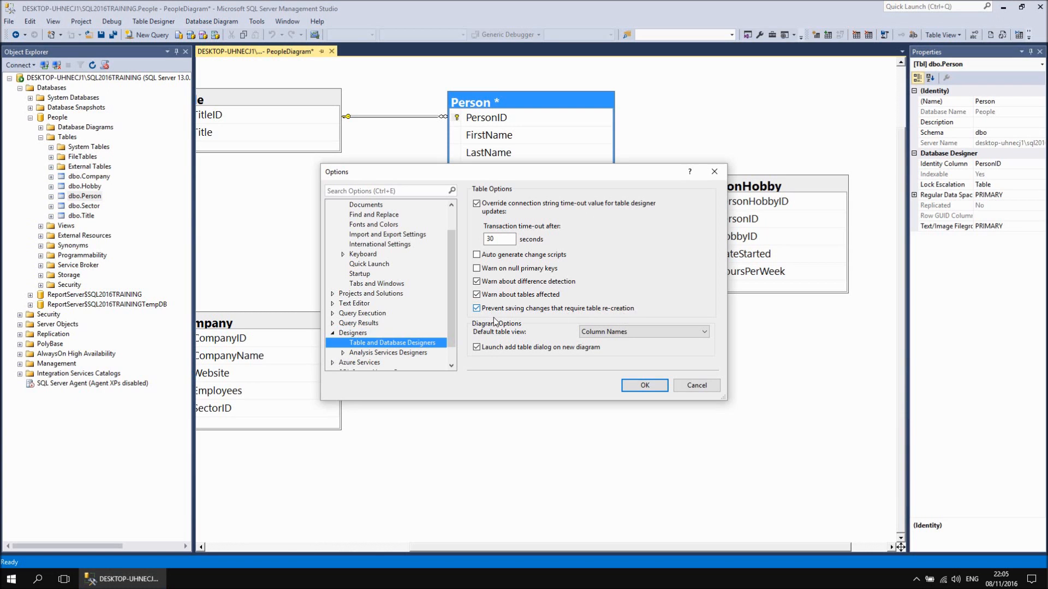
pyautogui.click(476, 308)
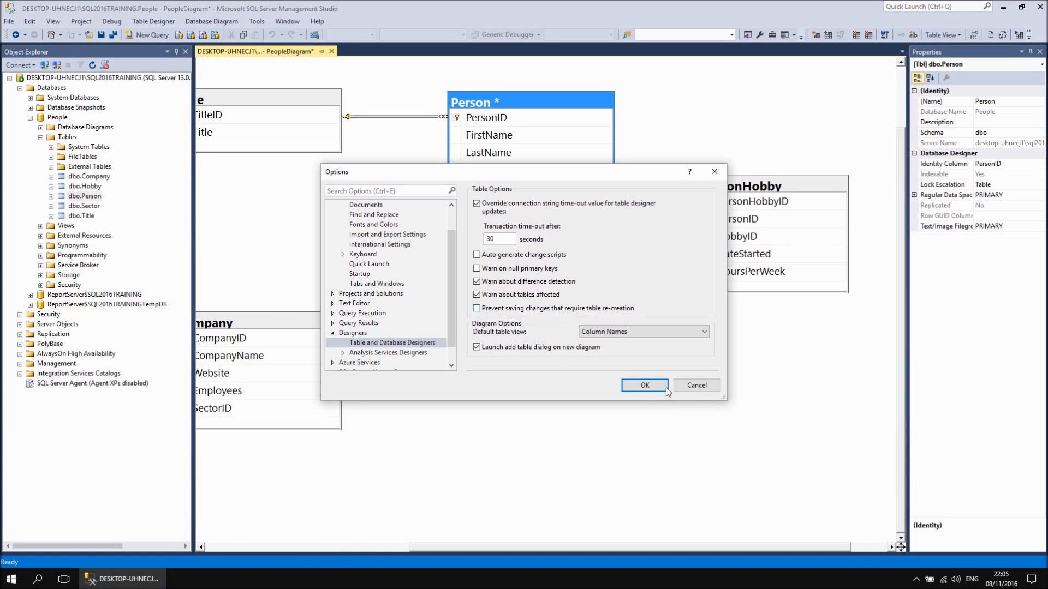
pyautogui.click(644, 385)
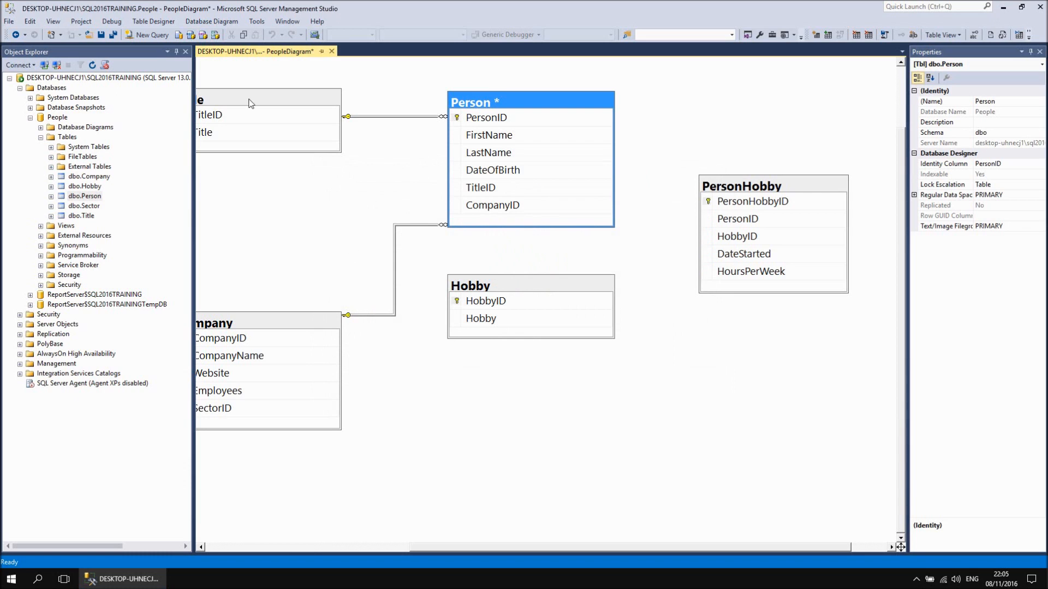
# Save the Company, Title and Person table changes, then review Person's two rows via Edit Top 200 Rows.
pyautogui.click(100, 35)
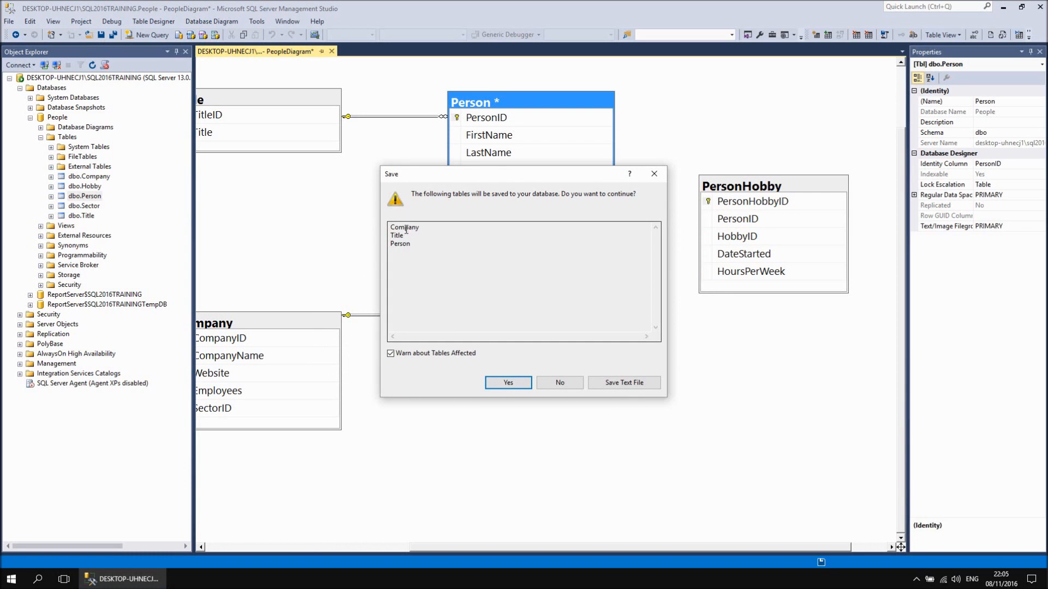
pyautogui.click(506, 382)
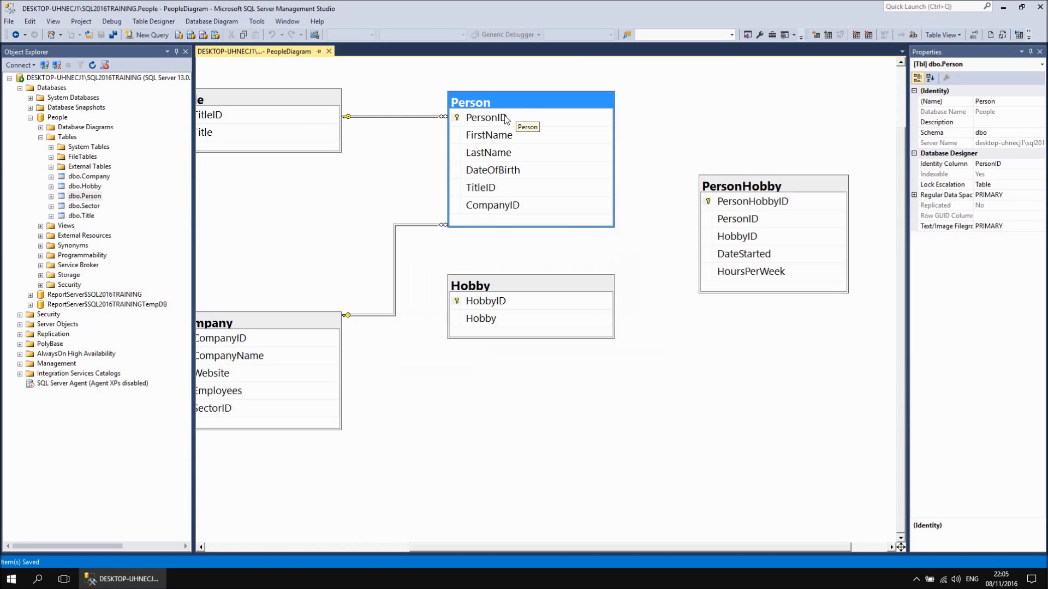
pyautogui.rightClick(88, 199)
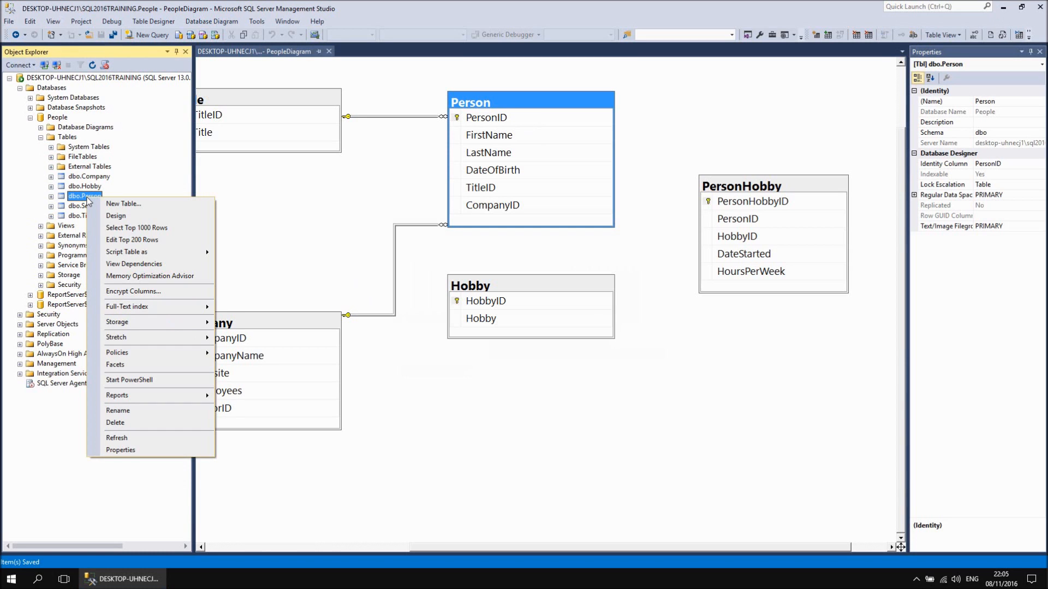
pyautogui.click(126, 240)
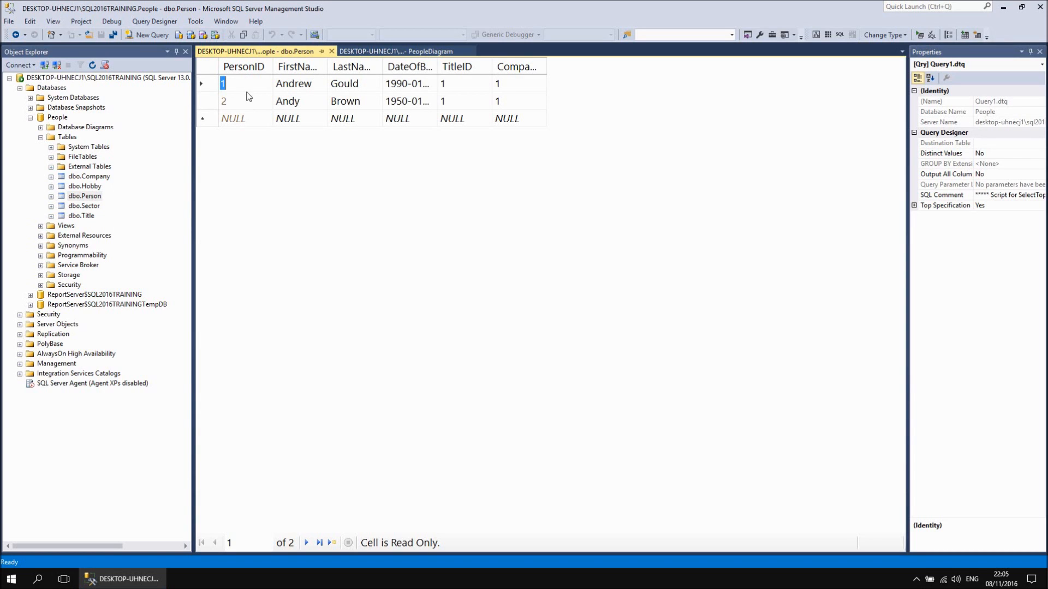
pyautogui.click(330, 51)
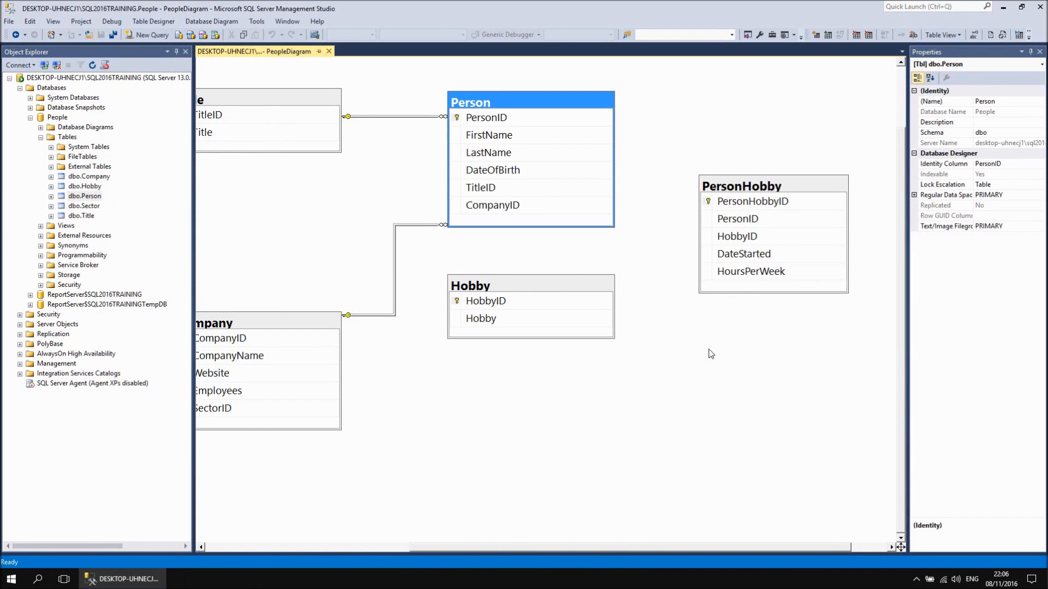
# Create a foreign key from Person's PersonID to PersonHobby's PersonID.
pyautogui.click(456, 118)
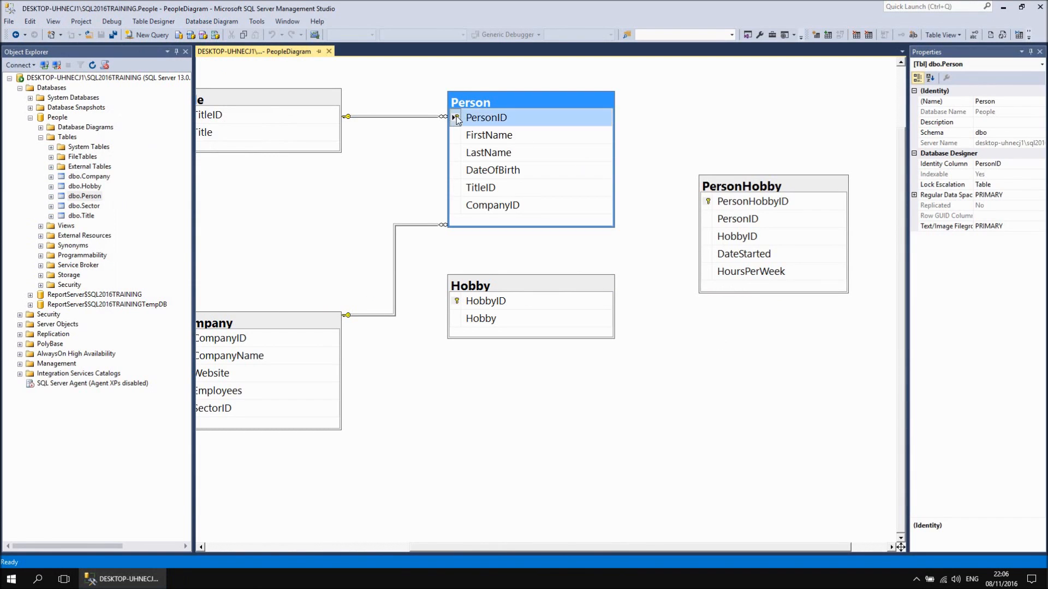
pyautogui.moveTo(457, 118); pyautogui.dragTo(709, 221)
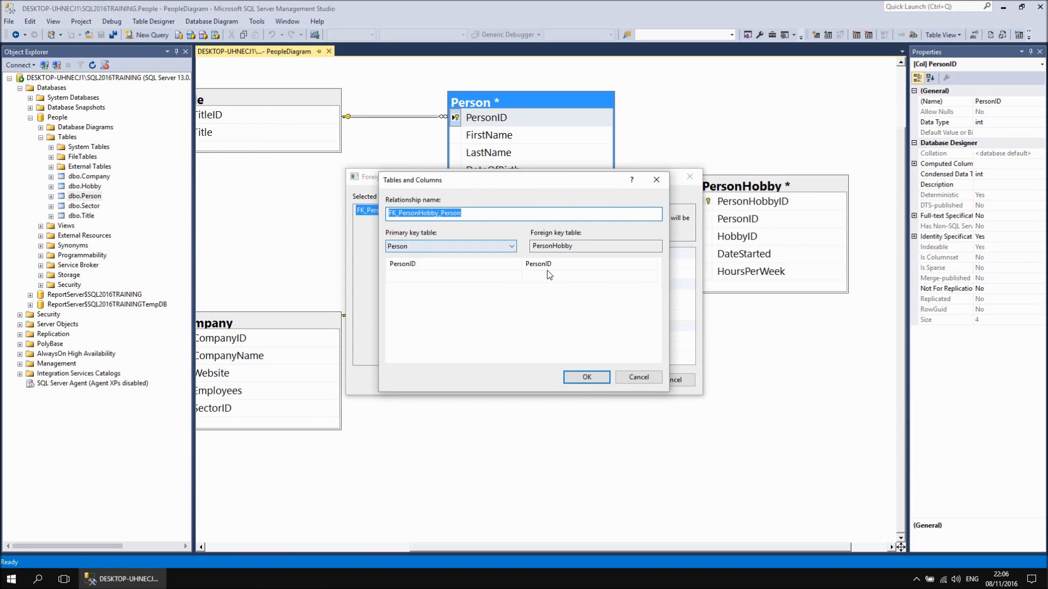
pyautogui.click(582, 379)
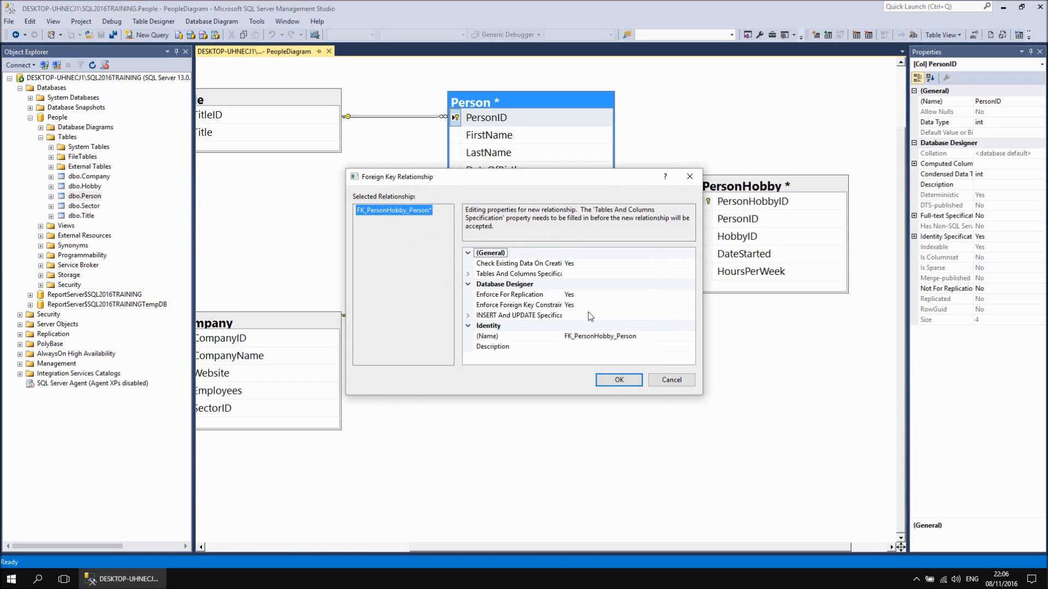
pyautogui.click(618, 382)
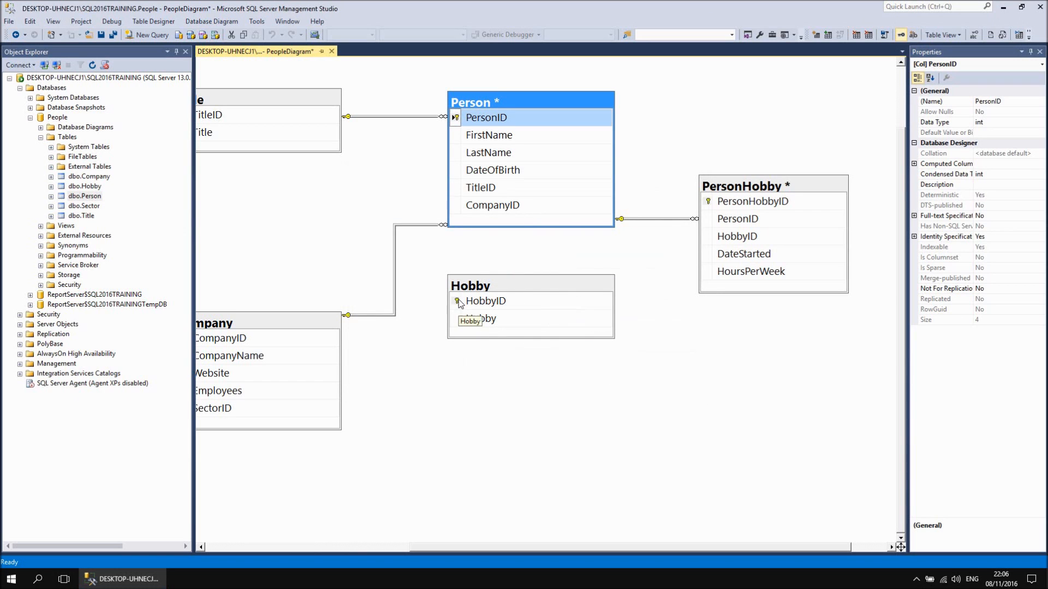
# Create FK_PersonHobby_Hobby linking Hobby's HobbyID to PersonHobby's HobbyID, then save the diagram.
pyautogui.click(545, 281)
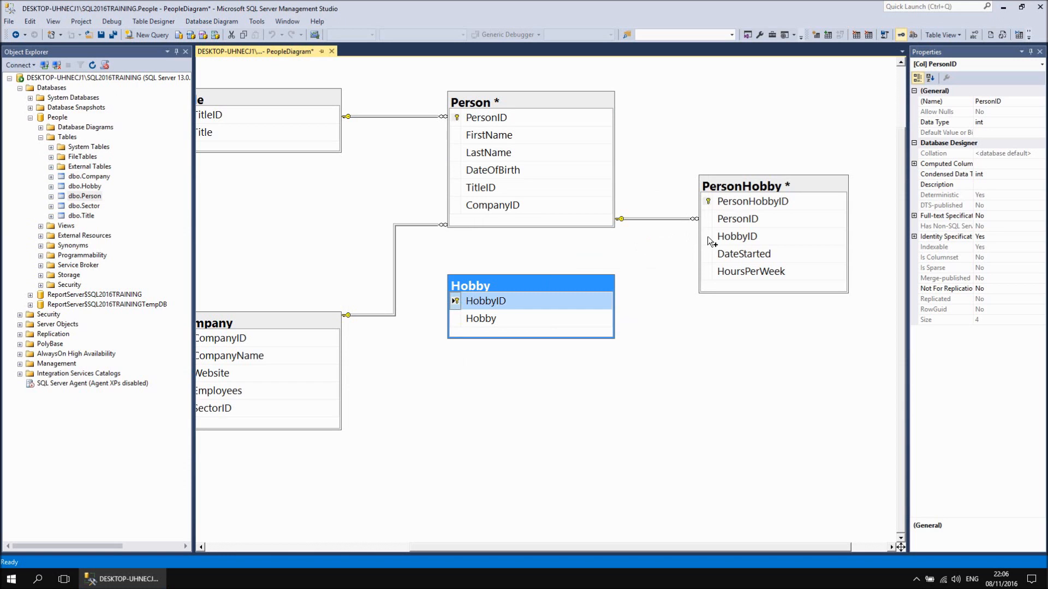
pyautogui.moveTo(707, 237); pyautogui.dragTo(710, 237)
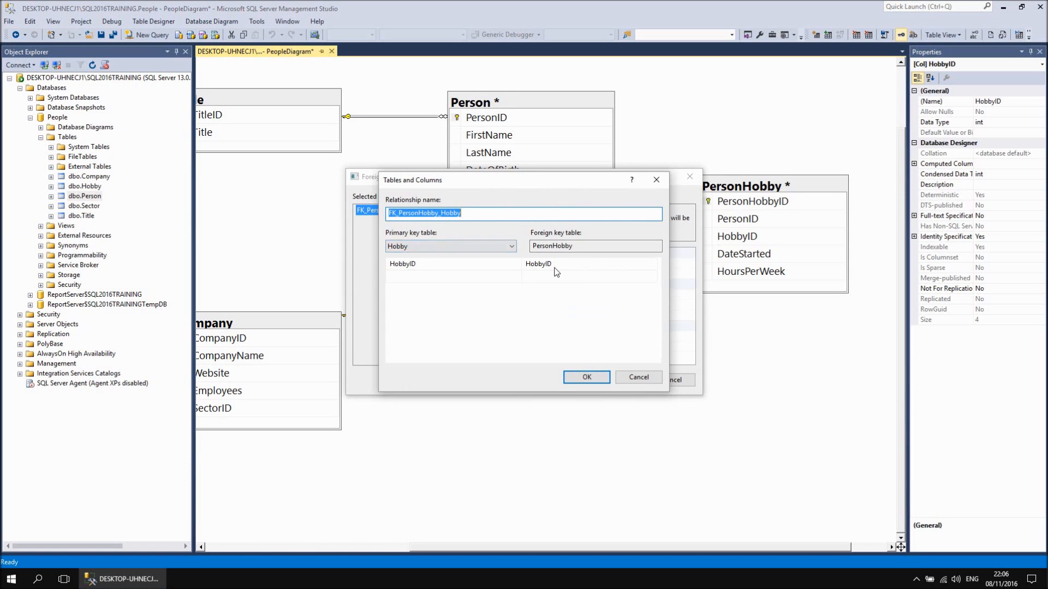
pyautogui.click(580, 378)
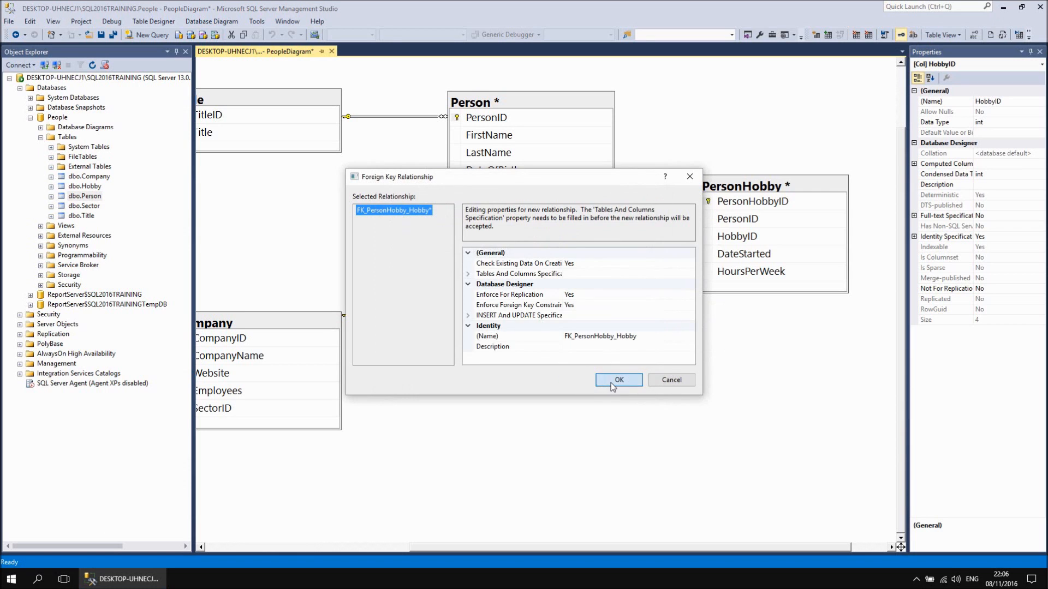
pyautogui.click(612, 381)
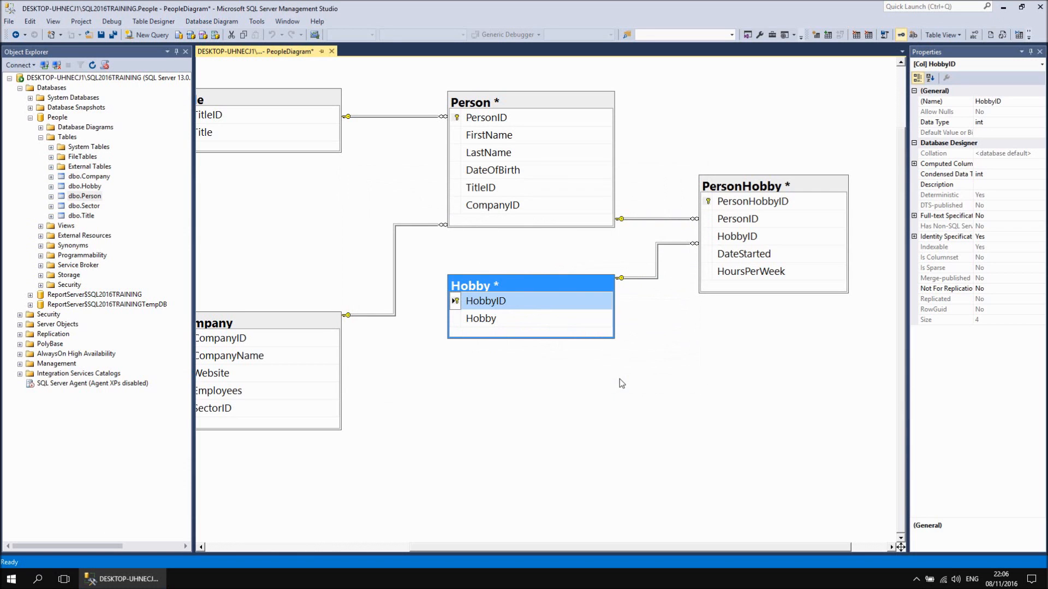
pyautogui.click(101, 35)
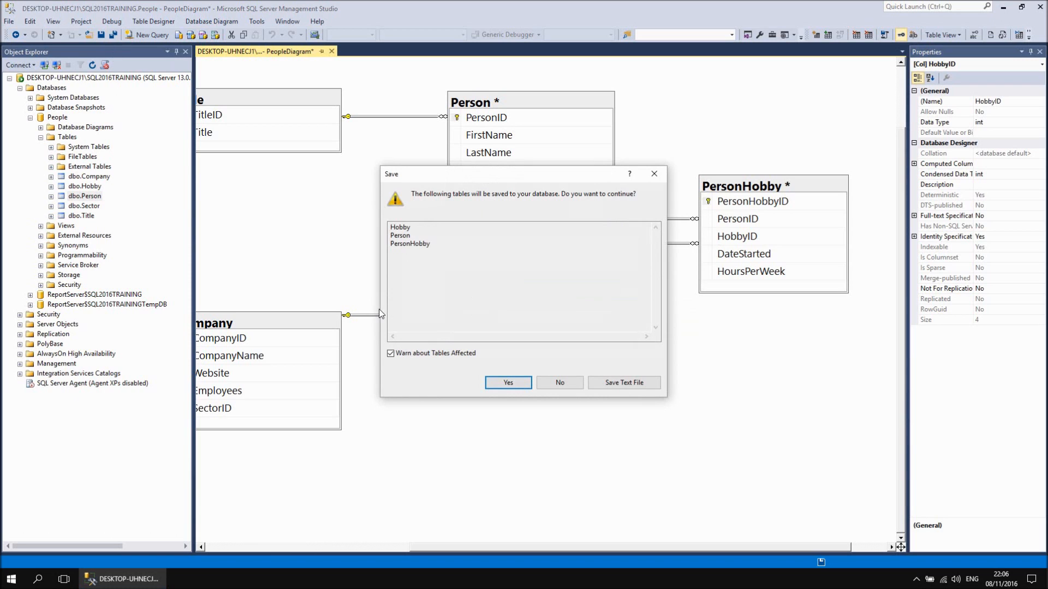
# Confirm saving Hobby, Person and PersonHobby, refresh the Tables list, and open PersonHobby's rows for editing.
pyautogui.click(507, 384)
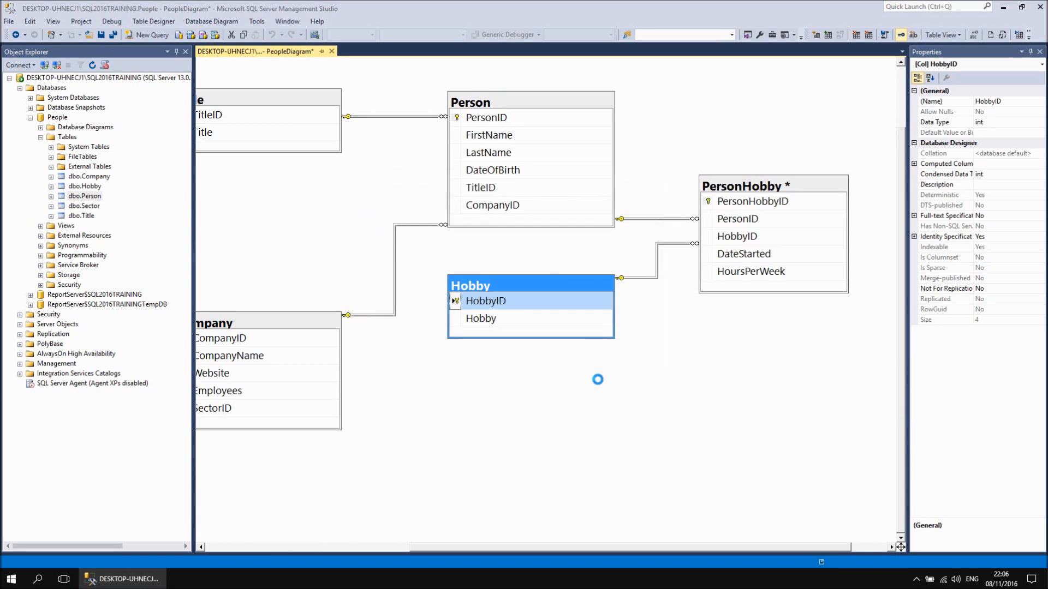
pyautogui.click(679, 342)
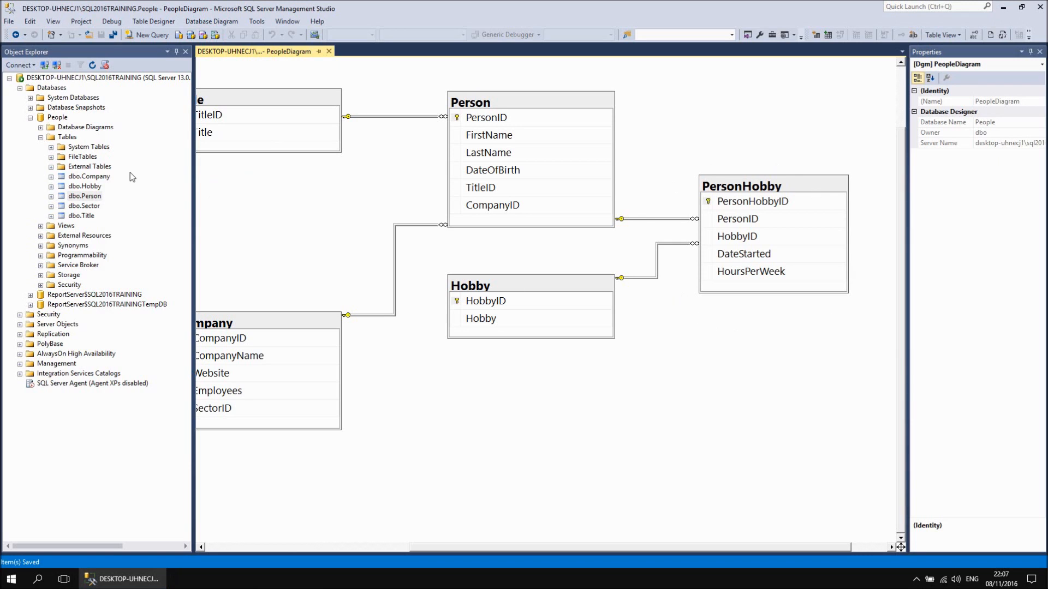
pyautogui.rightClick(66, 139)
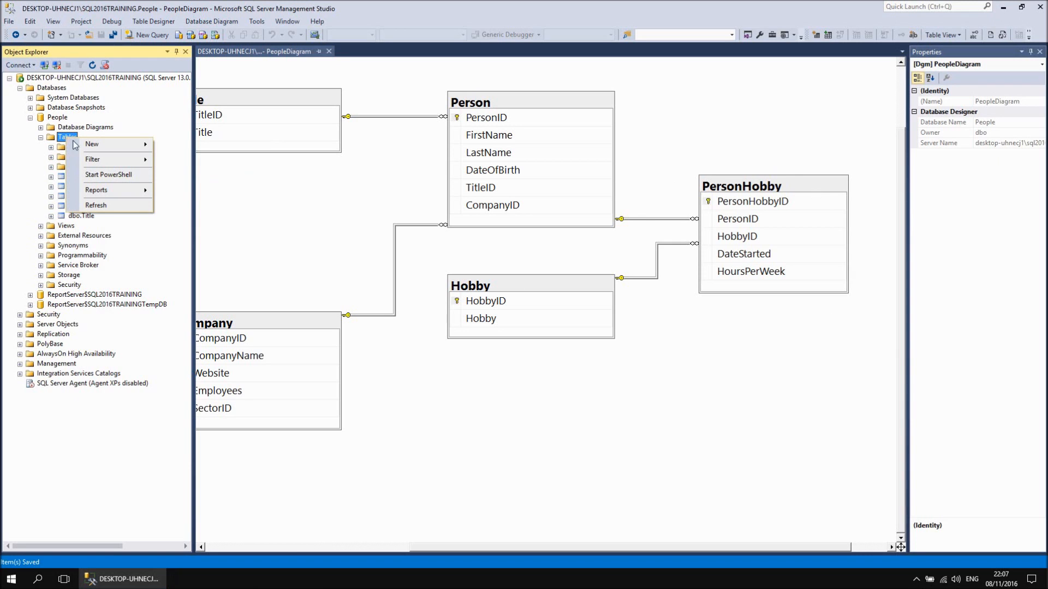
pyautogui.click(95, 205)
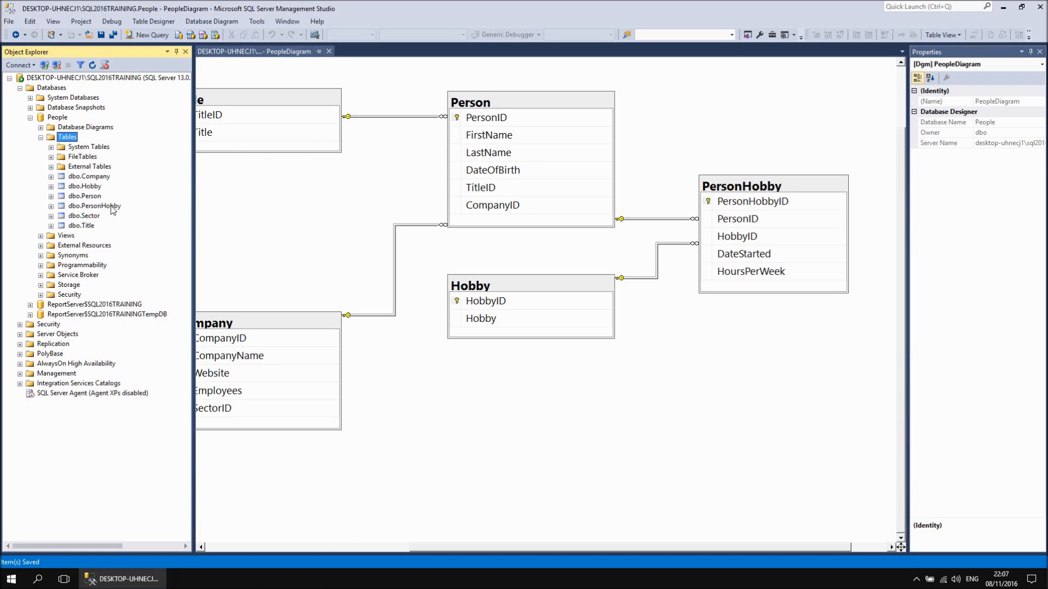
pyautogui.rightClick(111, 206)
pyautogui.click(152, 249)
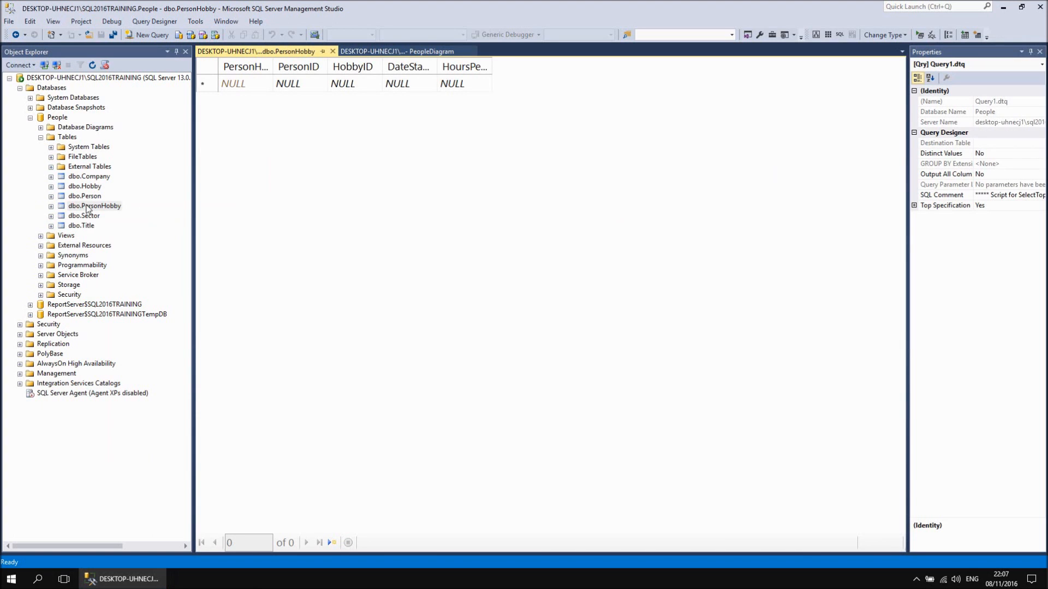
# Open Hobby's six rows with a wider Hobby column, then select PersonHobby's empty PersonID cell.
pyautogui.rightClick(91, 187)
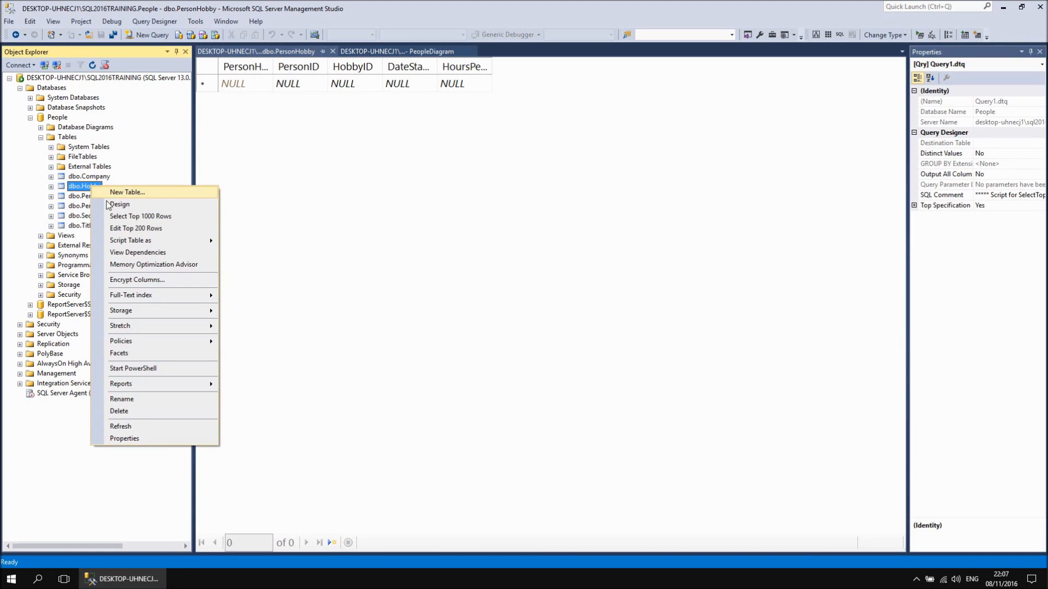
pyautogui.click(130, 228)
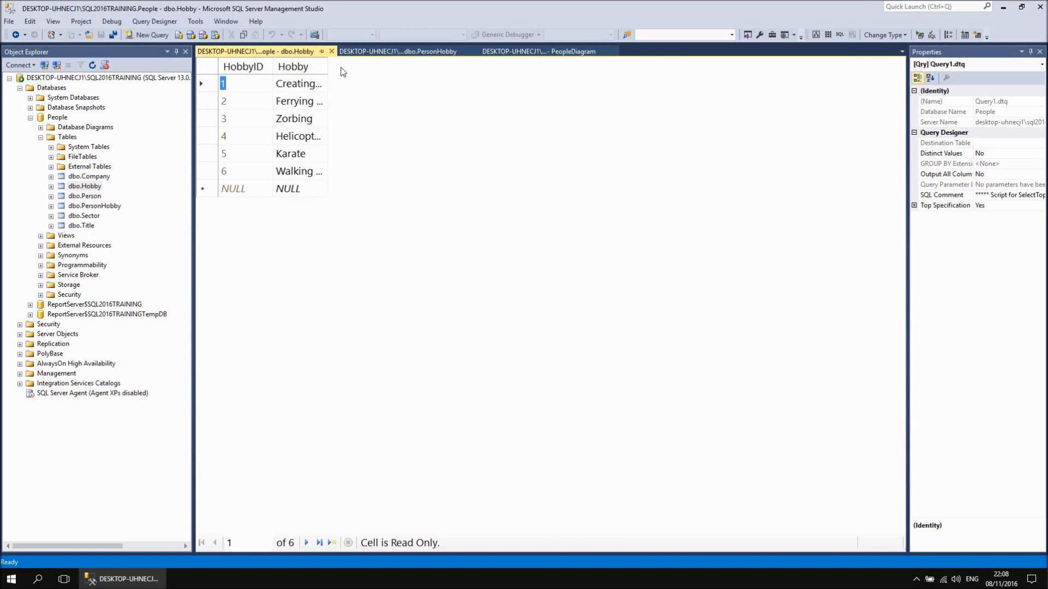
pyautogui.moveTo(326, 67); pyautogui.dragTo(394, 67)
pyautogui.click(403, 52)
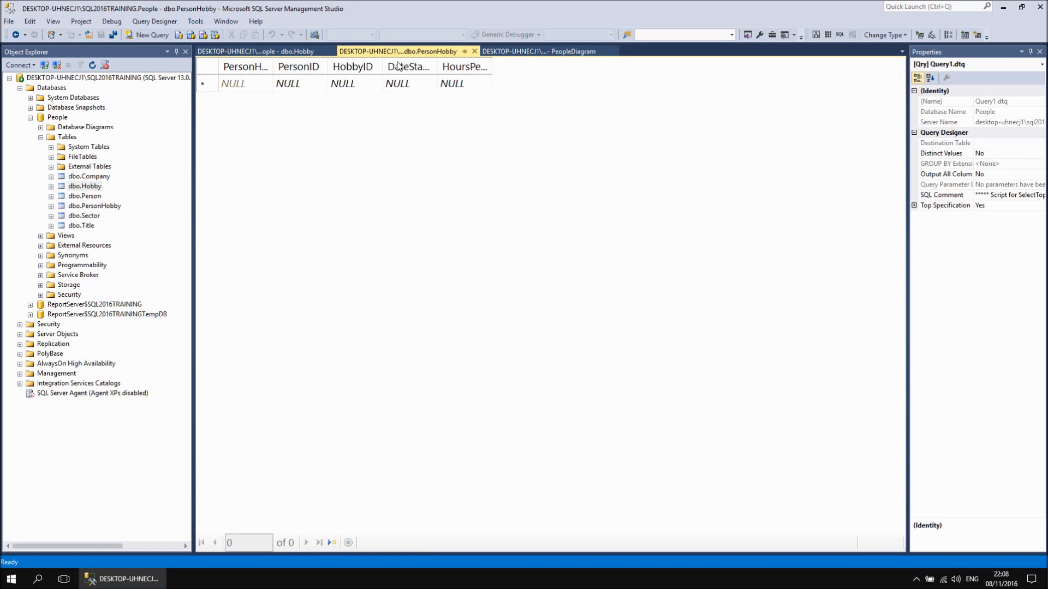
pyautogui.click(310, 83)
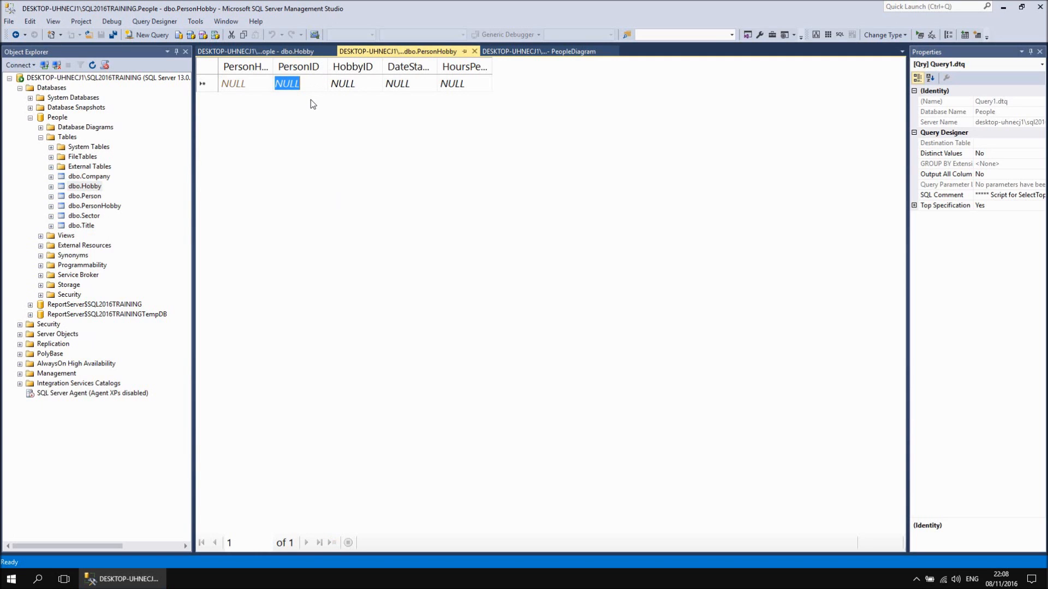
# Enter PersonHobby's first row: PersonID 1, HobbyID 1, DateStarted 2013-01-01, 10 hours per week.
pyautogui.write('1')
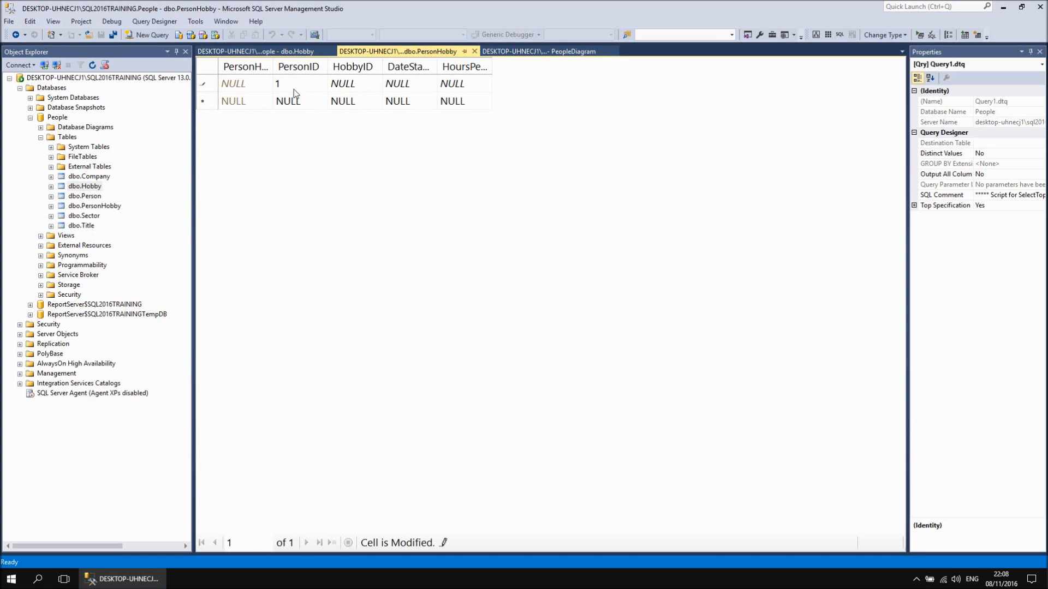
pyautogui.click(330, 83)
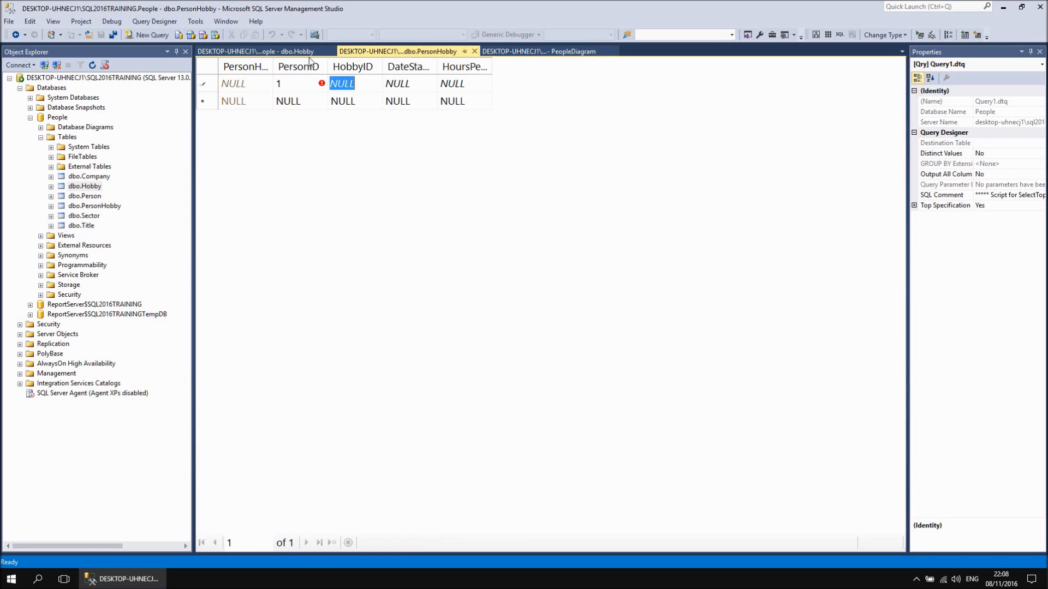
pyautogui.click(286, 52)
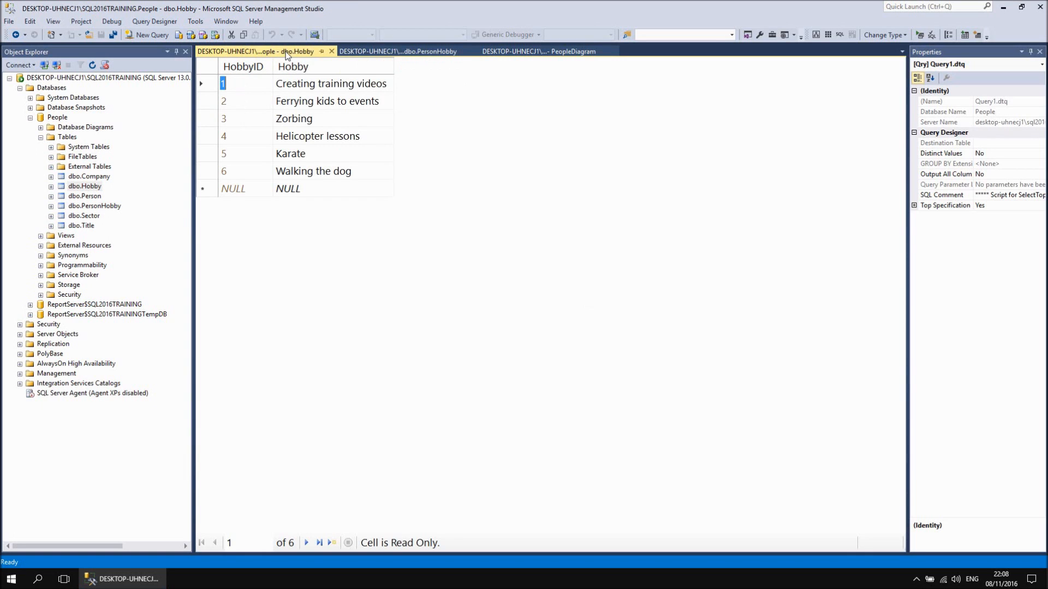
pyautogui.click(388, 53)
pyautogui.write('1')
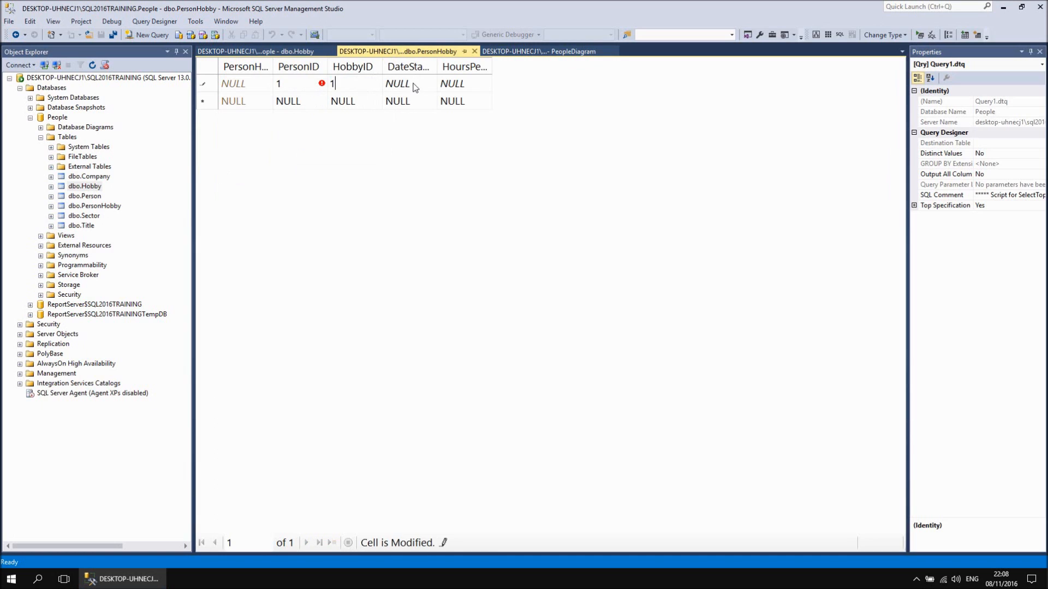
pyautogui.click(419, 81)
pyautogui.moveTo(437, 67); pyautogui.dragTo(452, 66)
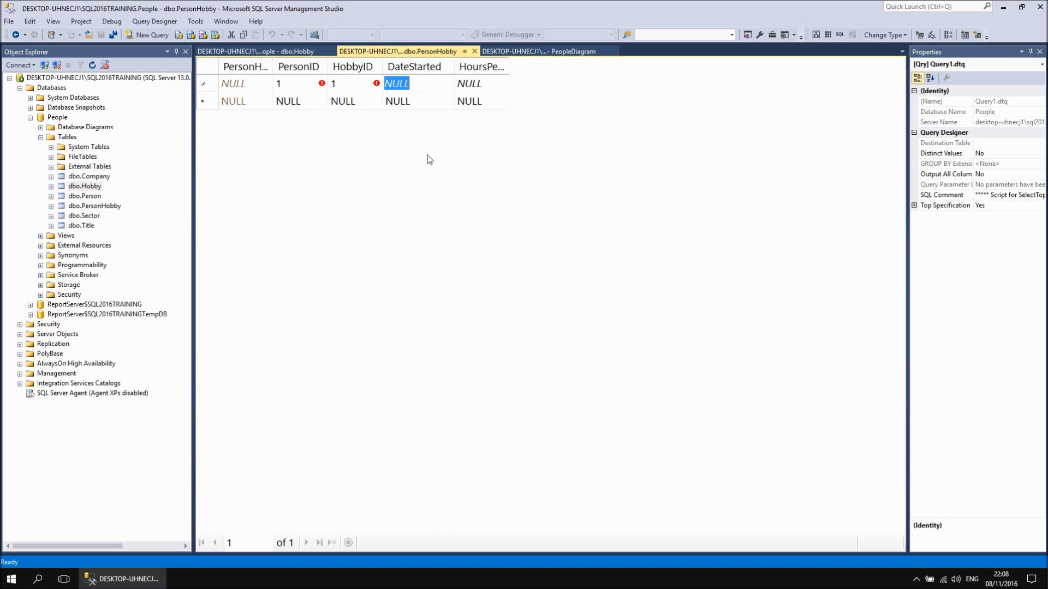
pyautogui.write('2013-01-01')
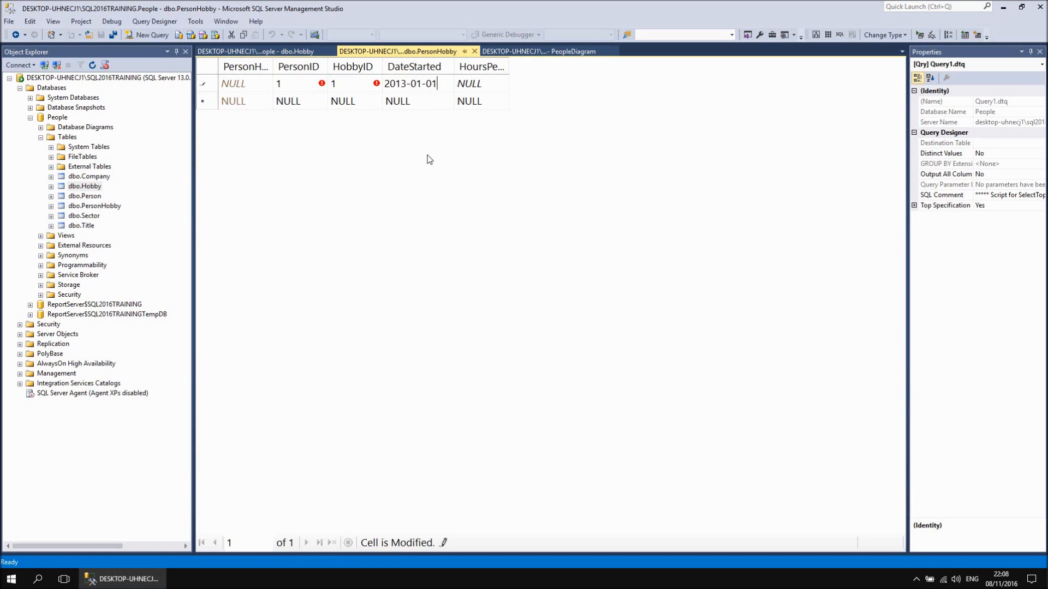
pyautogui.press('Tab')
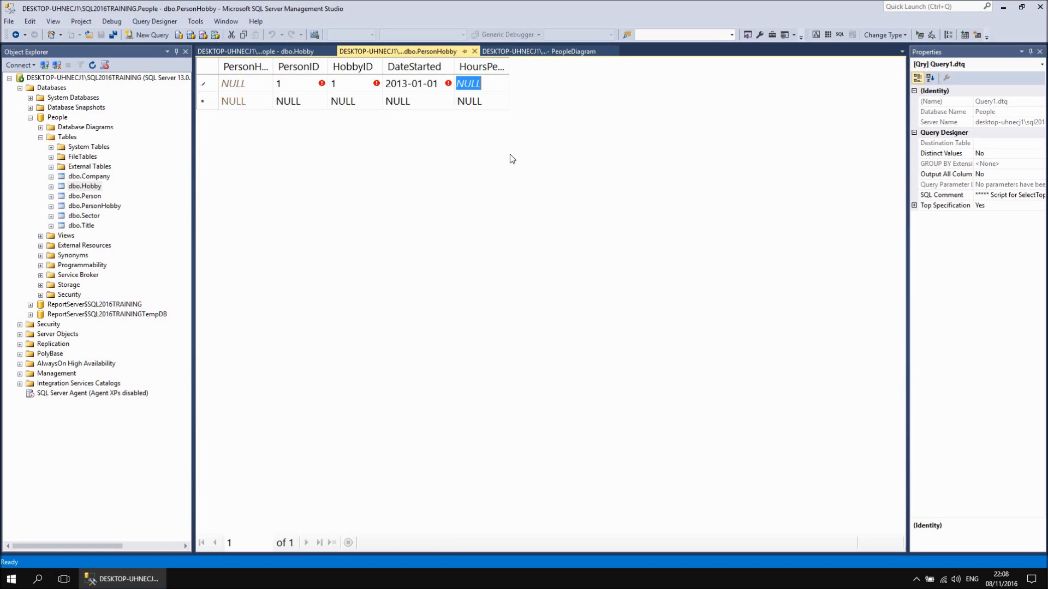
pyautogui.write('10')
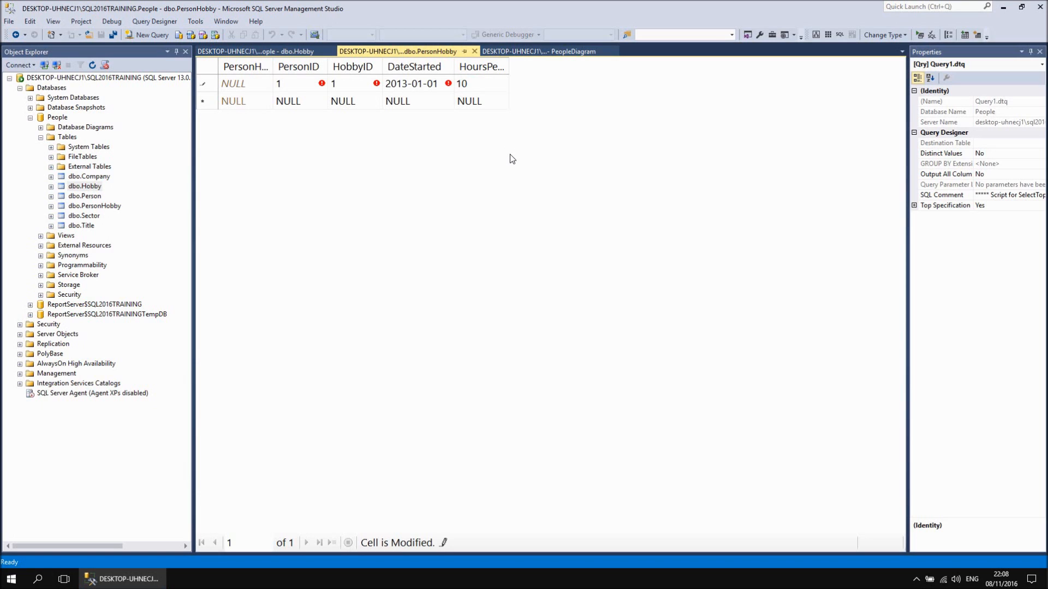
pyautogui.press('Tab')
pyautogui.press('Tab')
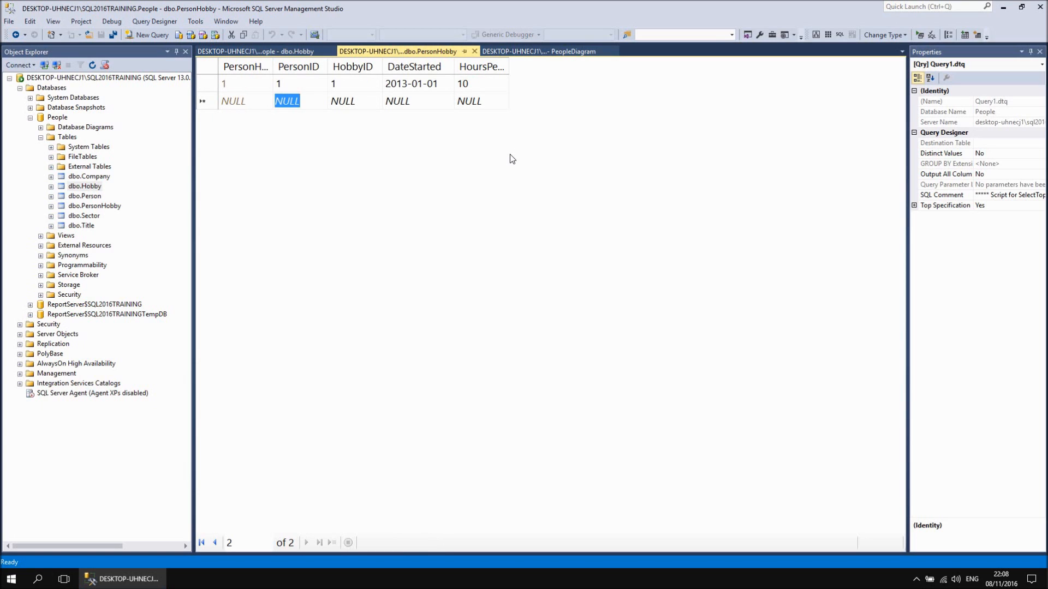
# Add the second row: PersonID 1, HobbyID 5 (Karate), DateStarted 2000-01-01, 4 hours per week.
pyautogui.write('1')
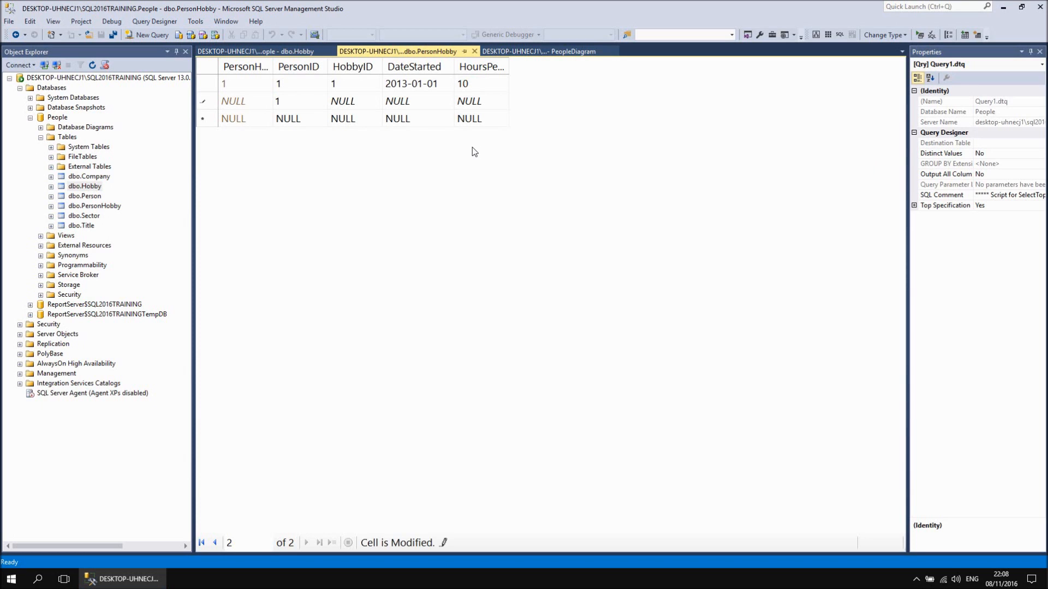
pyautogui.press('Tab')
pyautogui.click(256, 51)
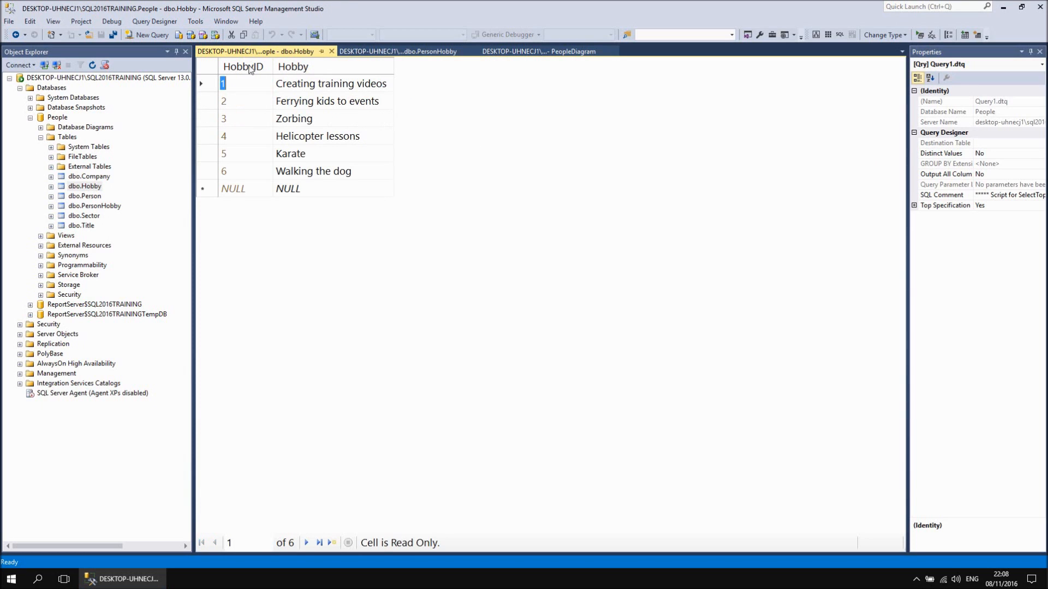
pyautogui.click(355, 55)
pyautogui.write('5')
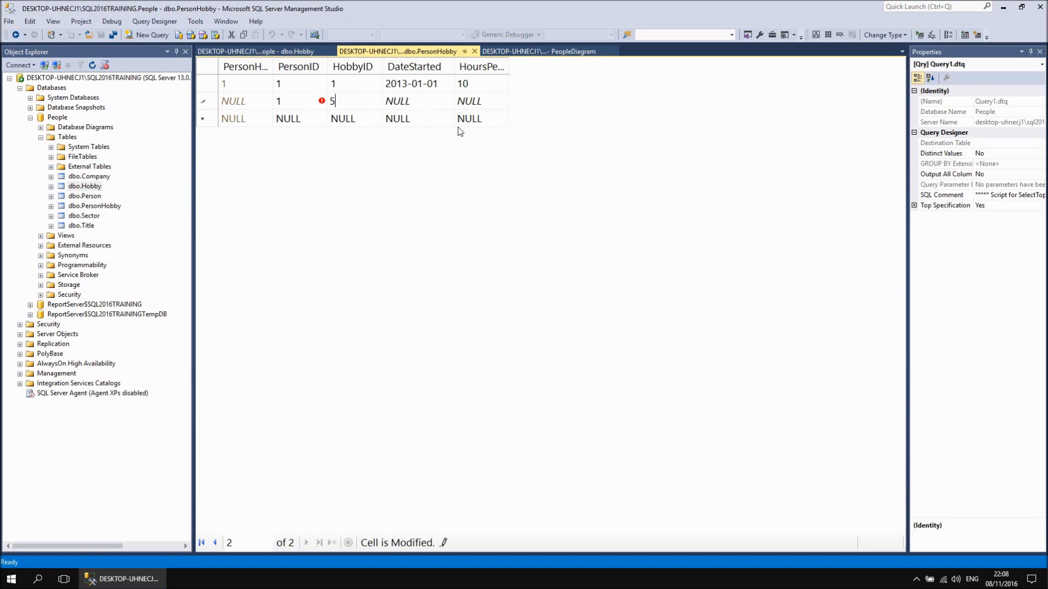
pyautogui.press('Tab')
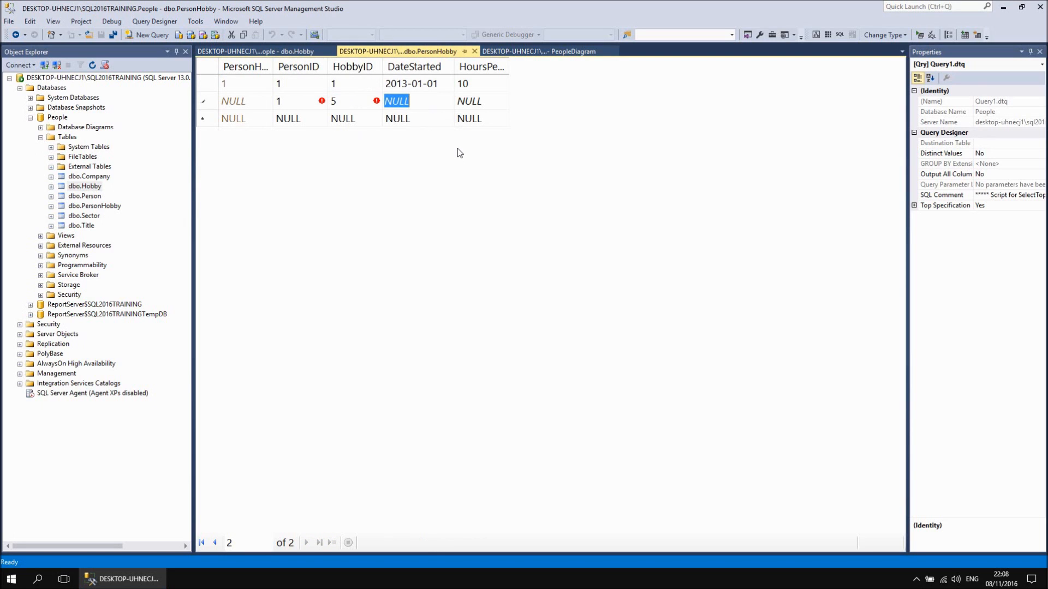
pyautogui.write('200')
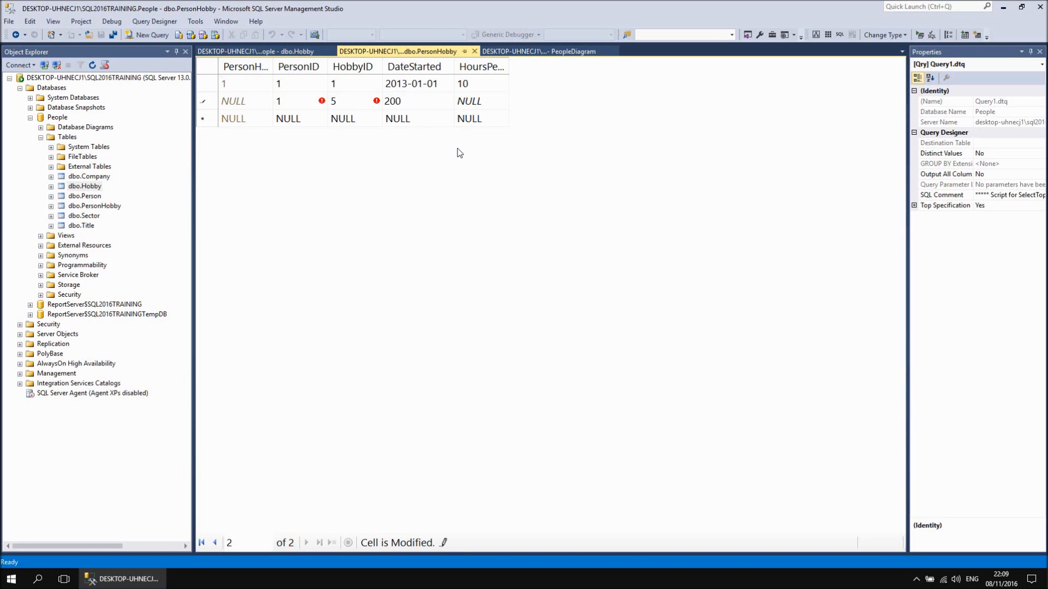
pyautogui.write('0-01-01')
pyautogui.press('Tab')
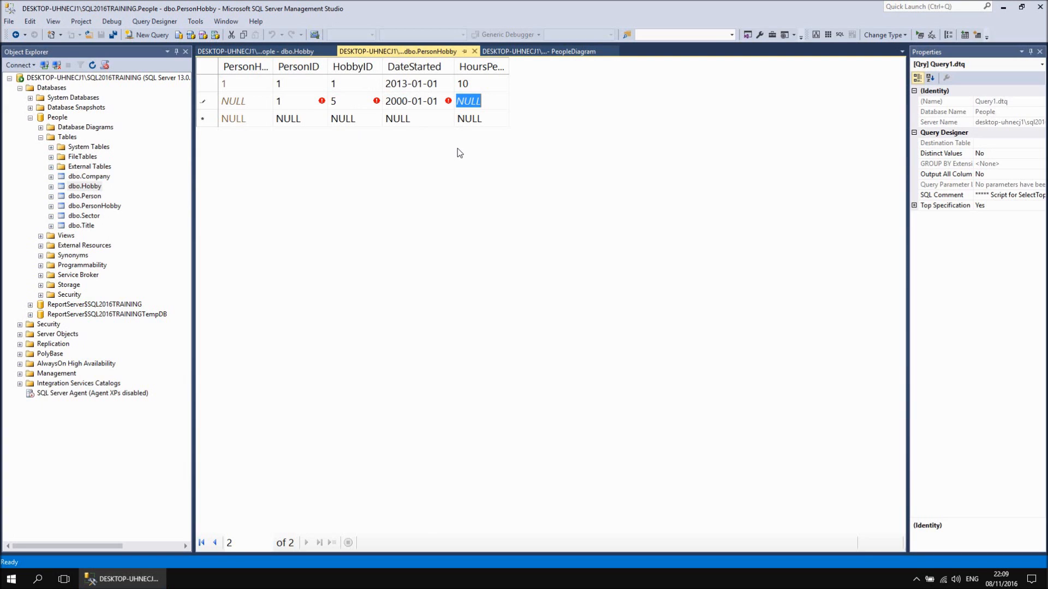
pyautogui.write('4')
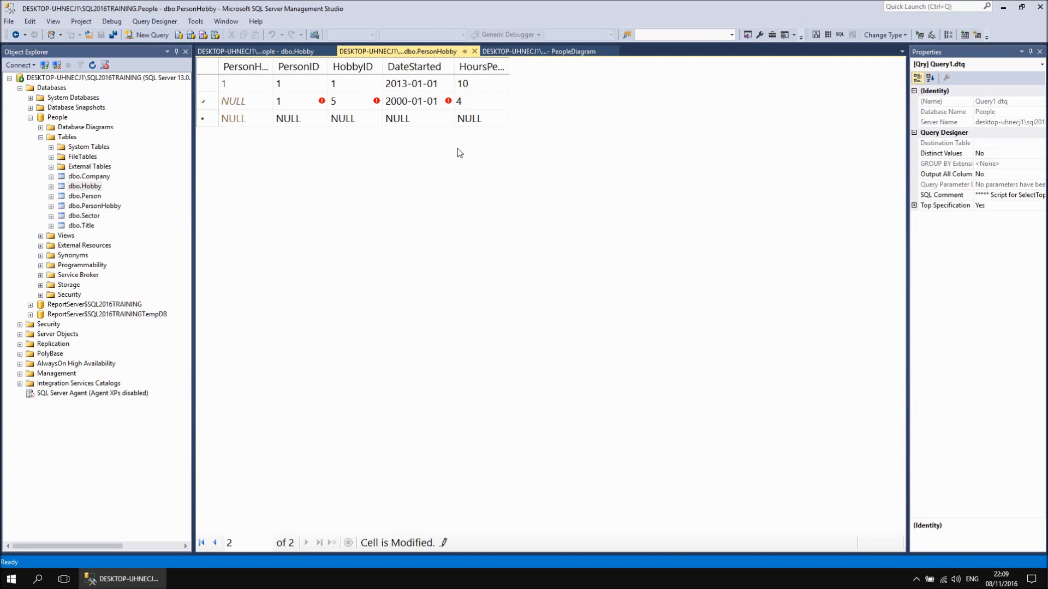
pyautogui.press('Tab')
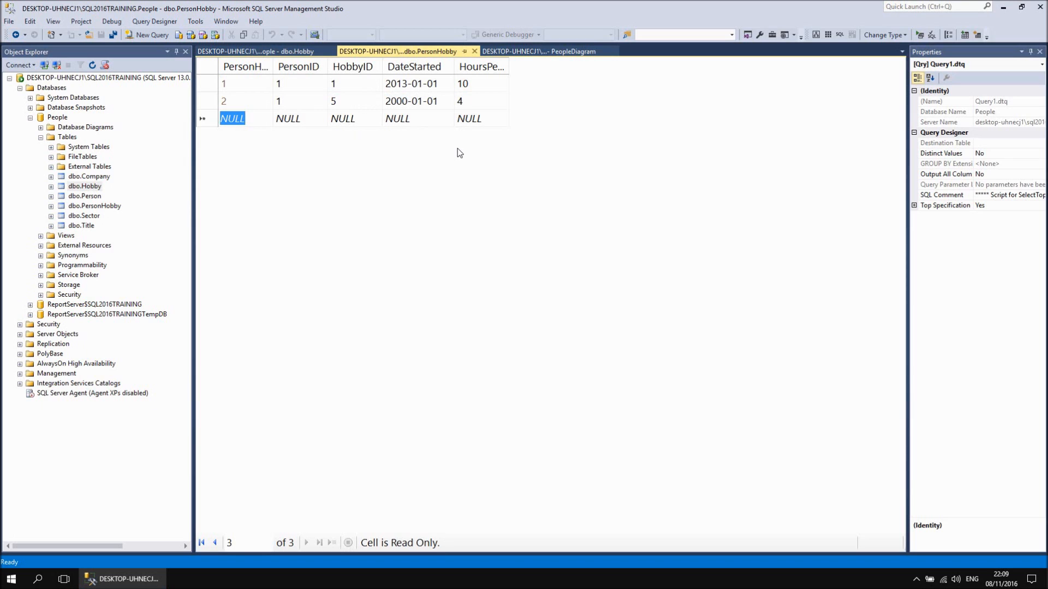
pyautogui.press('Tab')
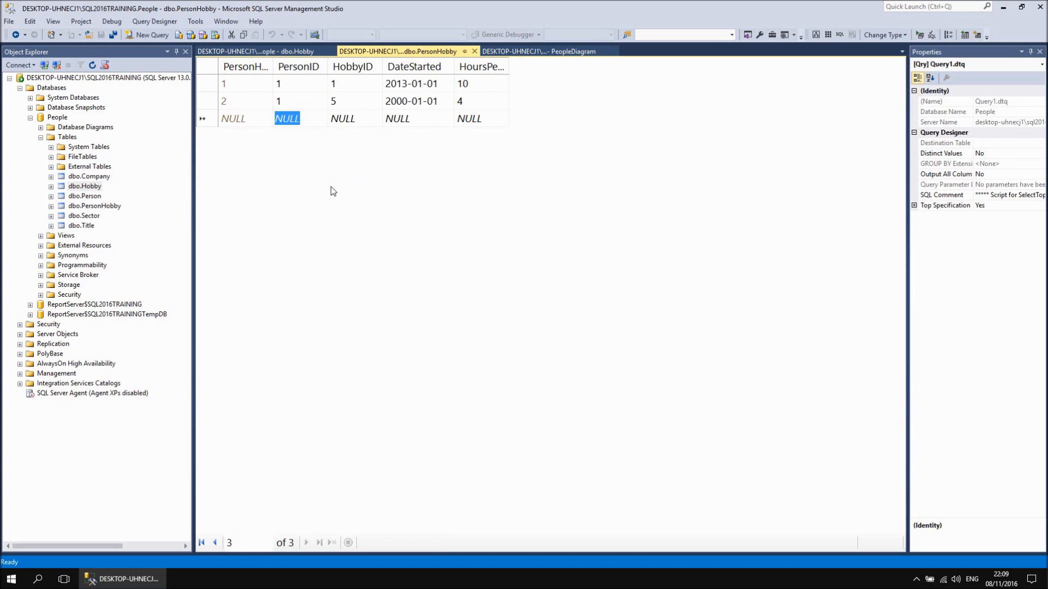
# Add a third row with PersonID 2, HobbyID 2 and DateStarted 200-01-01, then return to PeopleDiagram.
pyautogui.write('2')
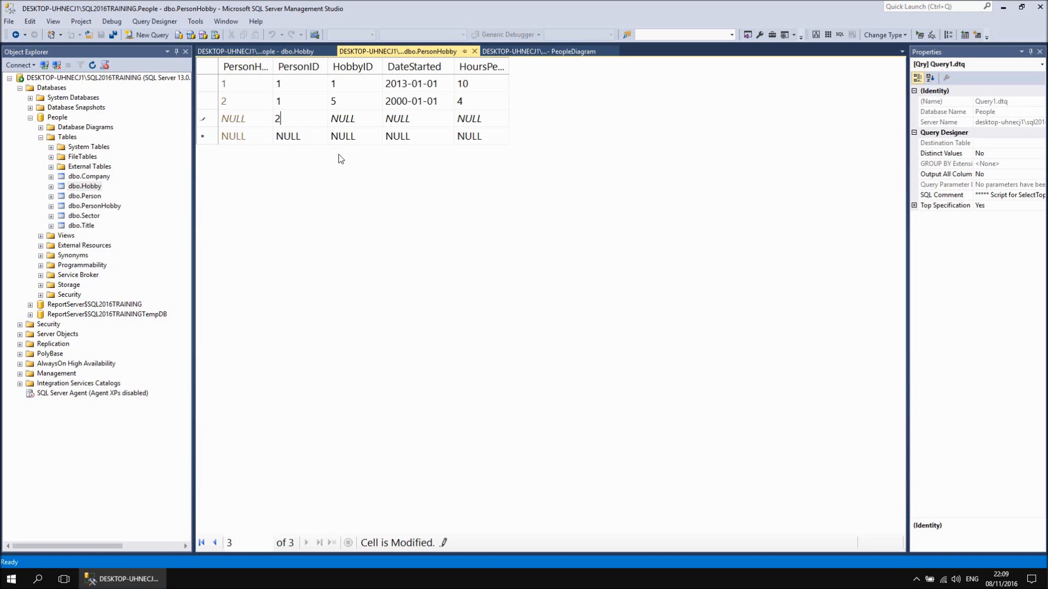
pyautogui.press('Tab')
pyautogui.click(263, 52)
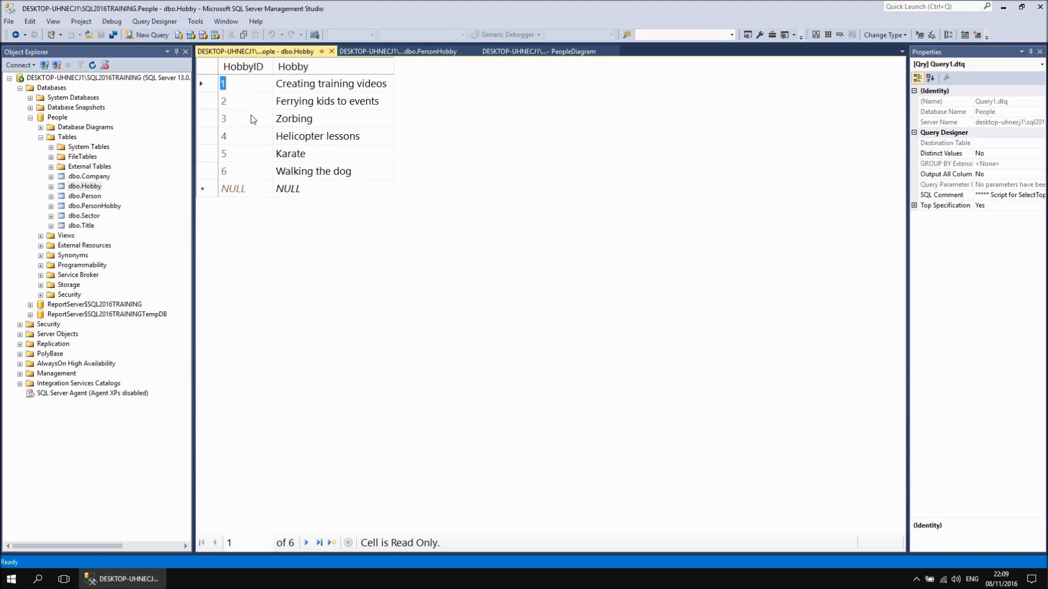
pyautogui.press('Tab')
pyautogui.click(373, 52)
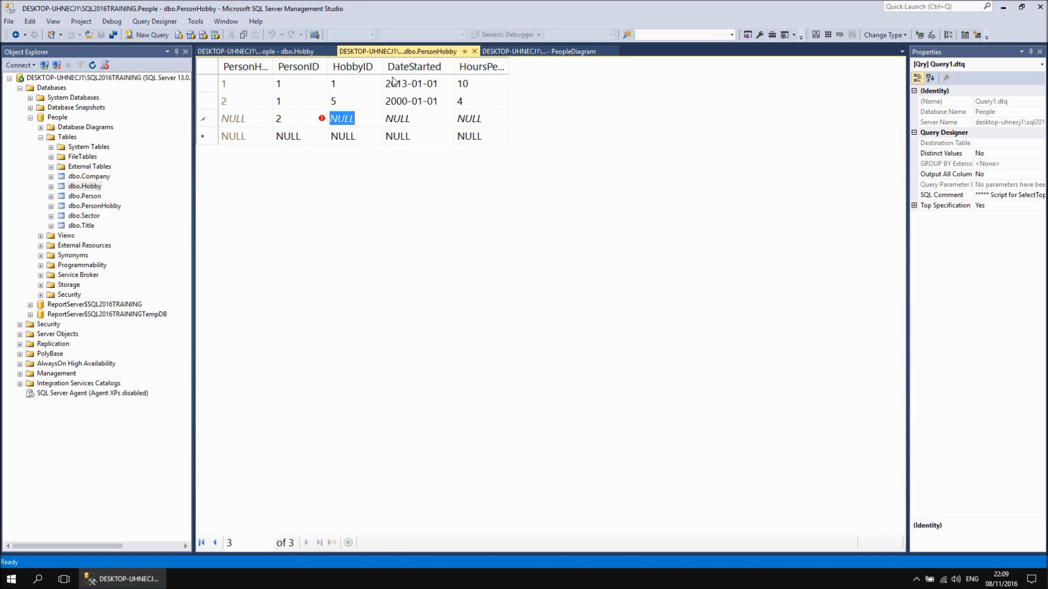
pyautogui.write('2')
pyautogui.press('Tab')
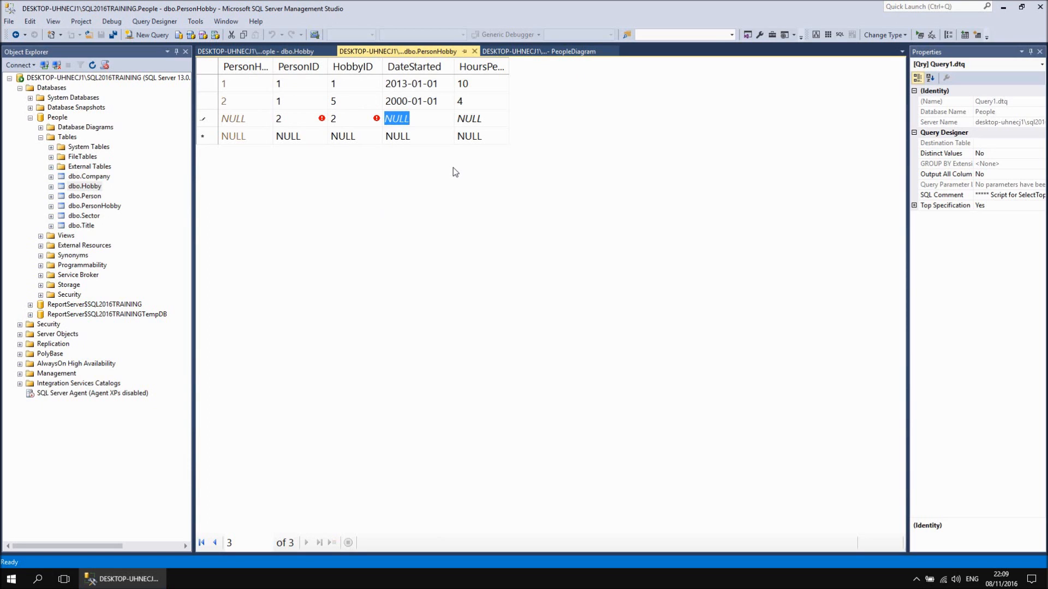
pyautogui.write('200-01-01')
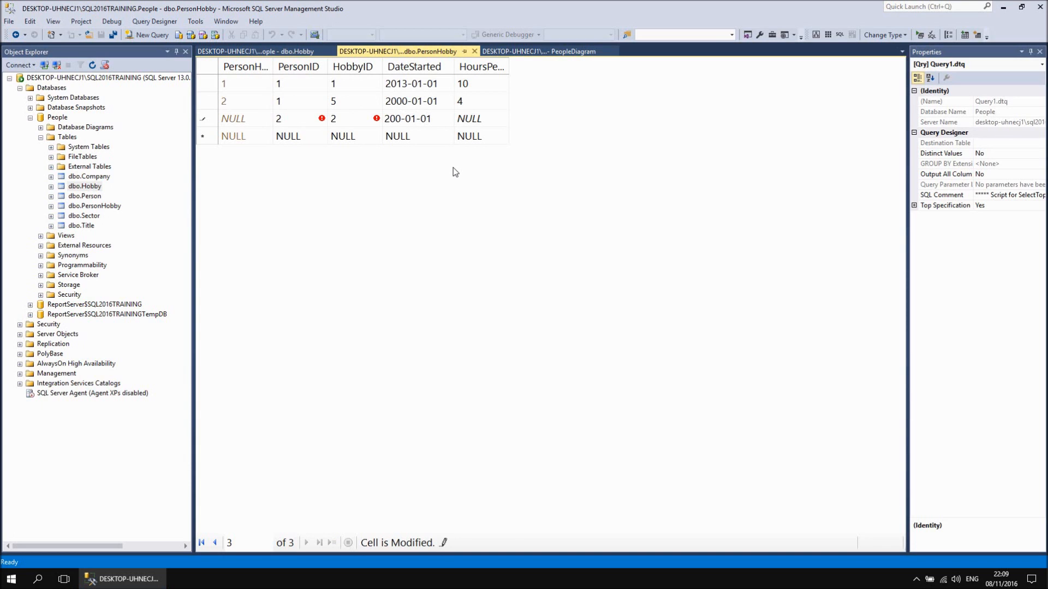
pyautogui.press('Tab')
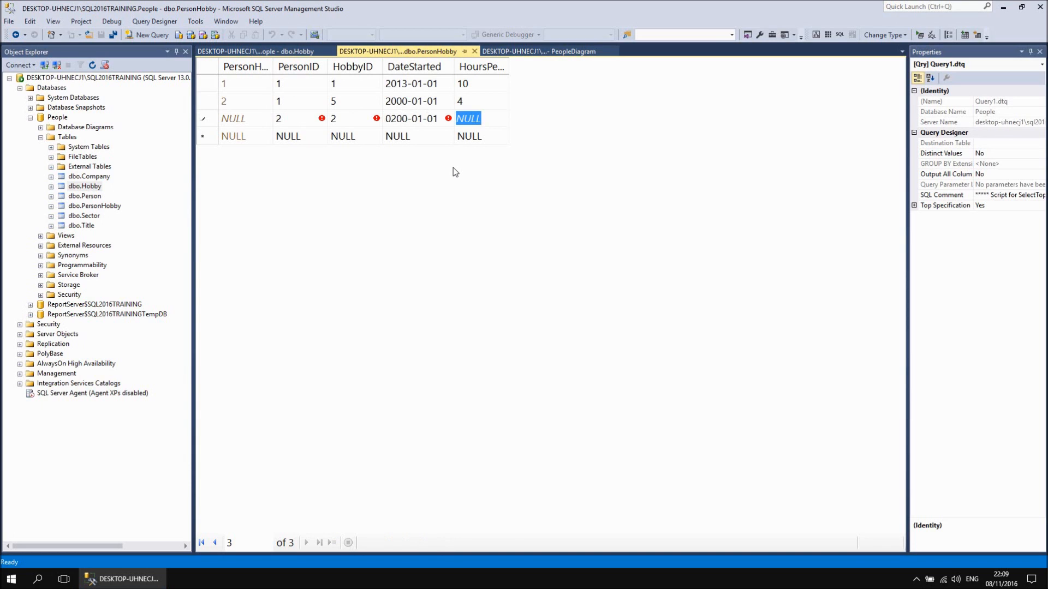
pyautogui.press('Tab')
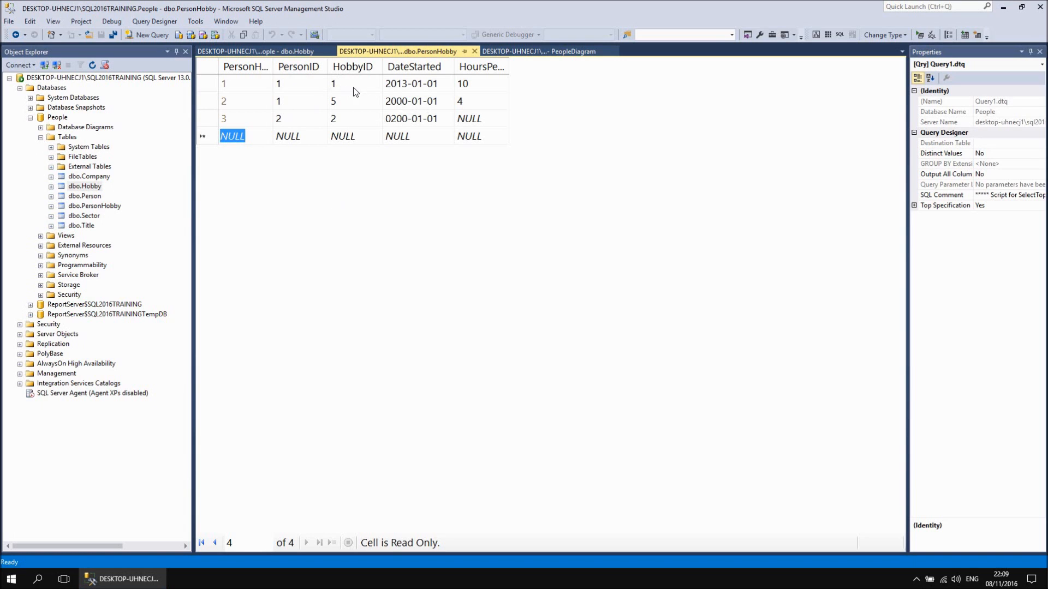
pyautogui.click(537, 53)
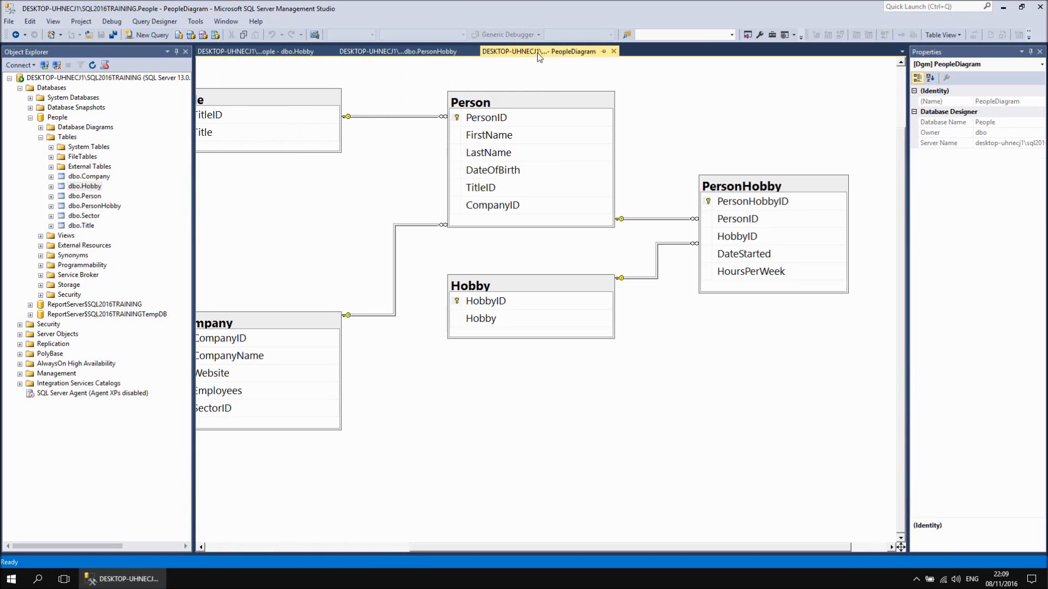